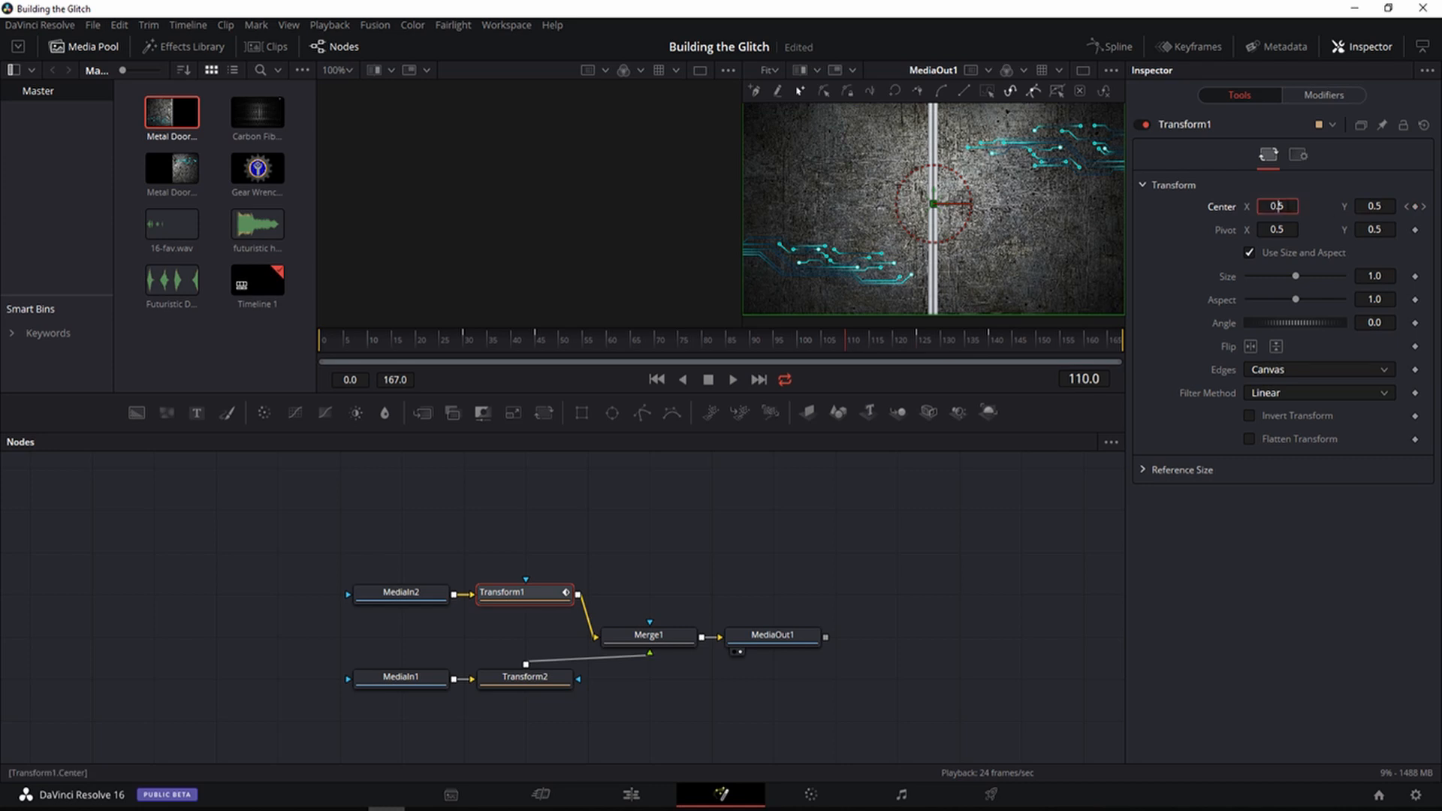
Step: Keyframe Transform1's Center X at 0.25 on frame 110
text(0.25)
key(Return)
key(Tab)
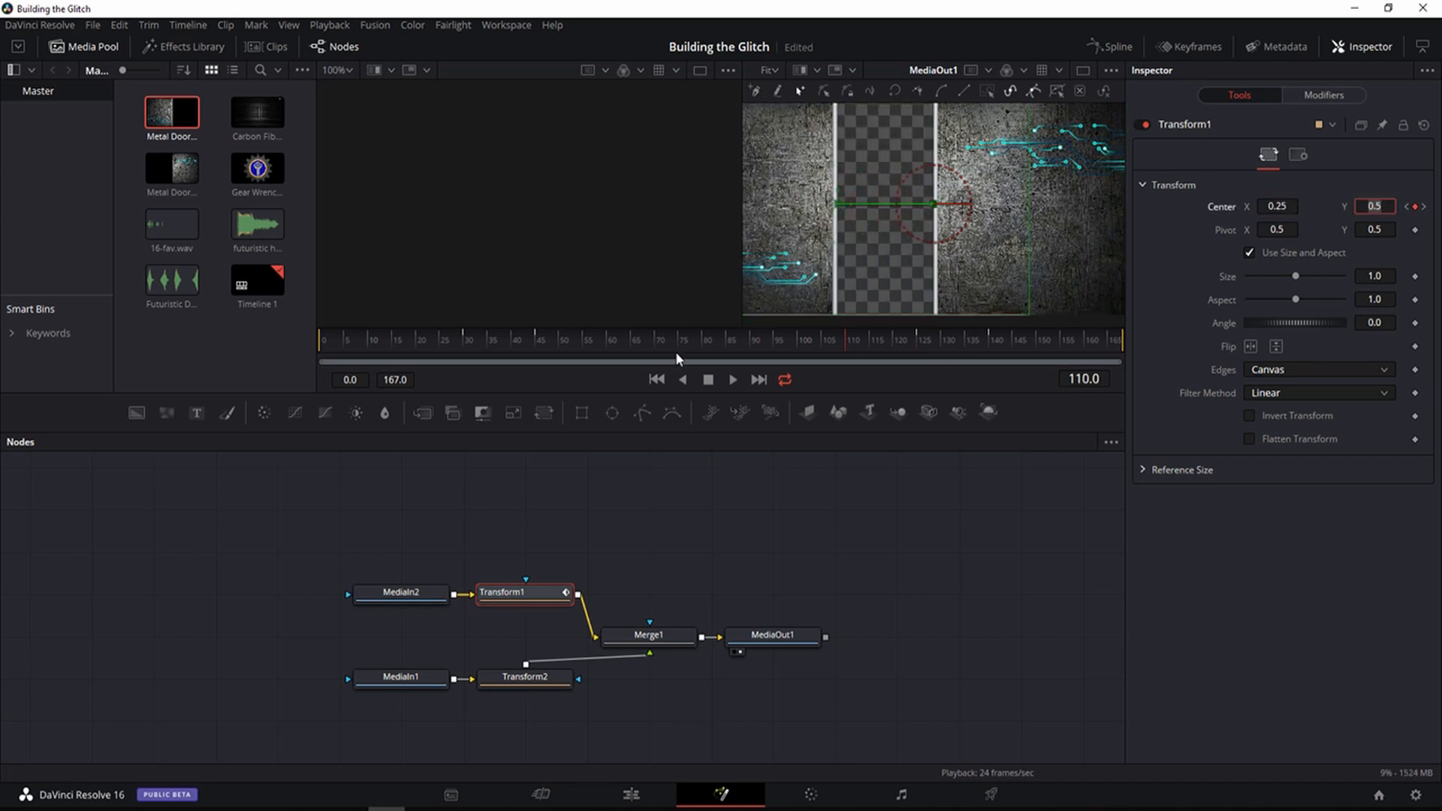
click(607, 337)
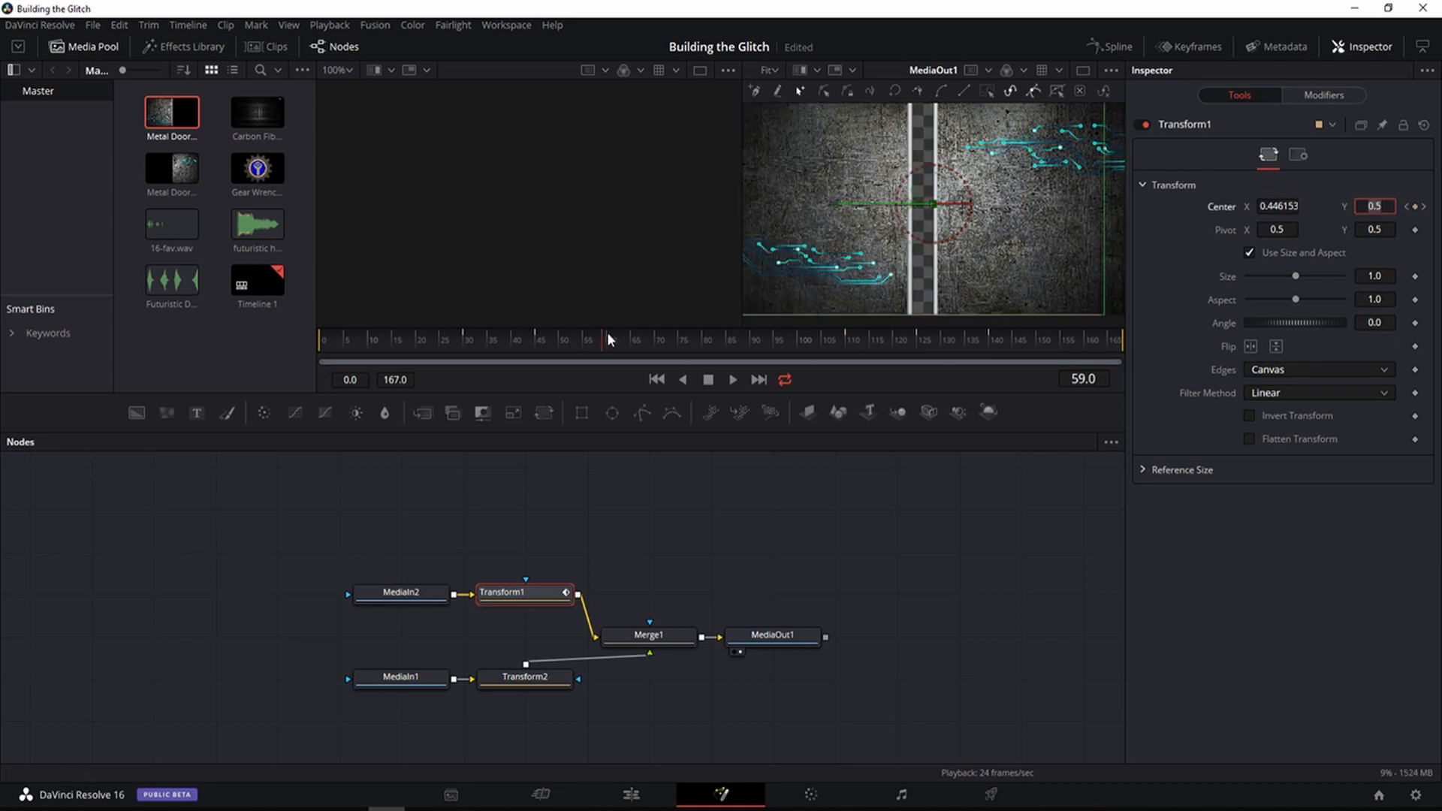
Step: Add Center keyframes at X 0.5, Y 0.5 to Transform2 for the closed door, beginning at frame 30
click(524, 677)
click(535, 338)
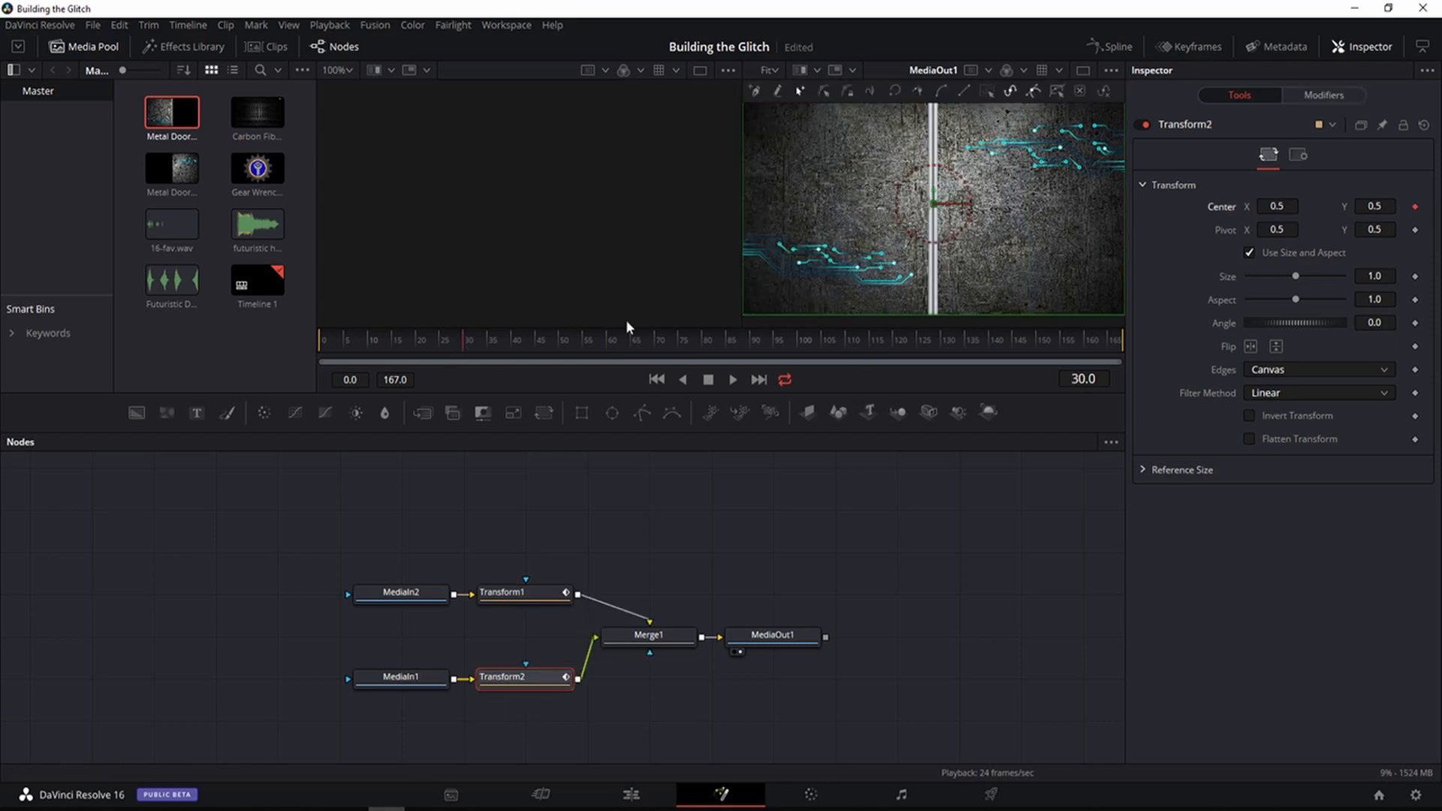
click(996, 338)
click(915, 335)
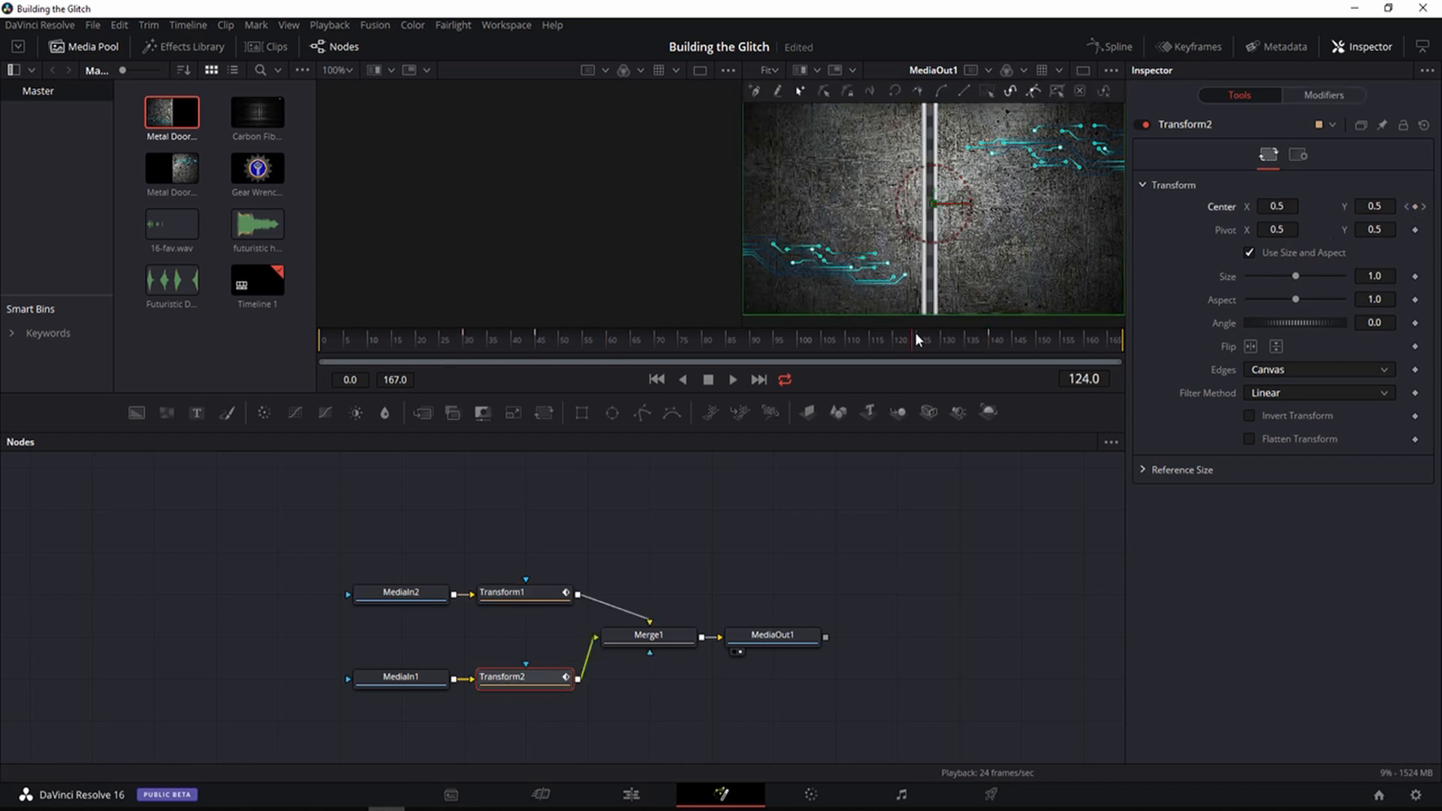
Step: Keyframe Transform2's Center X at 0.75 on frames 110 and 60
click(846, 336)
double_click(1276, 206)
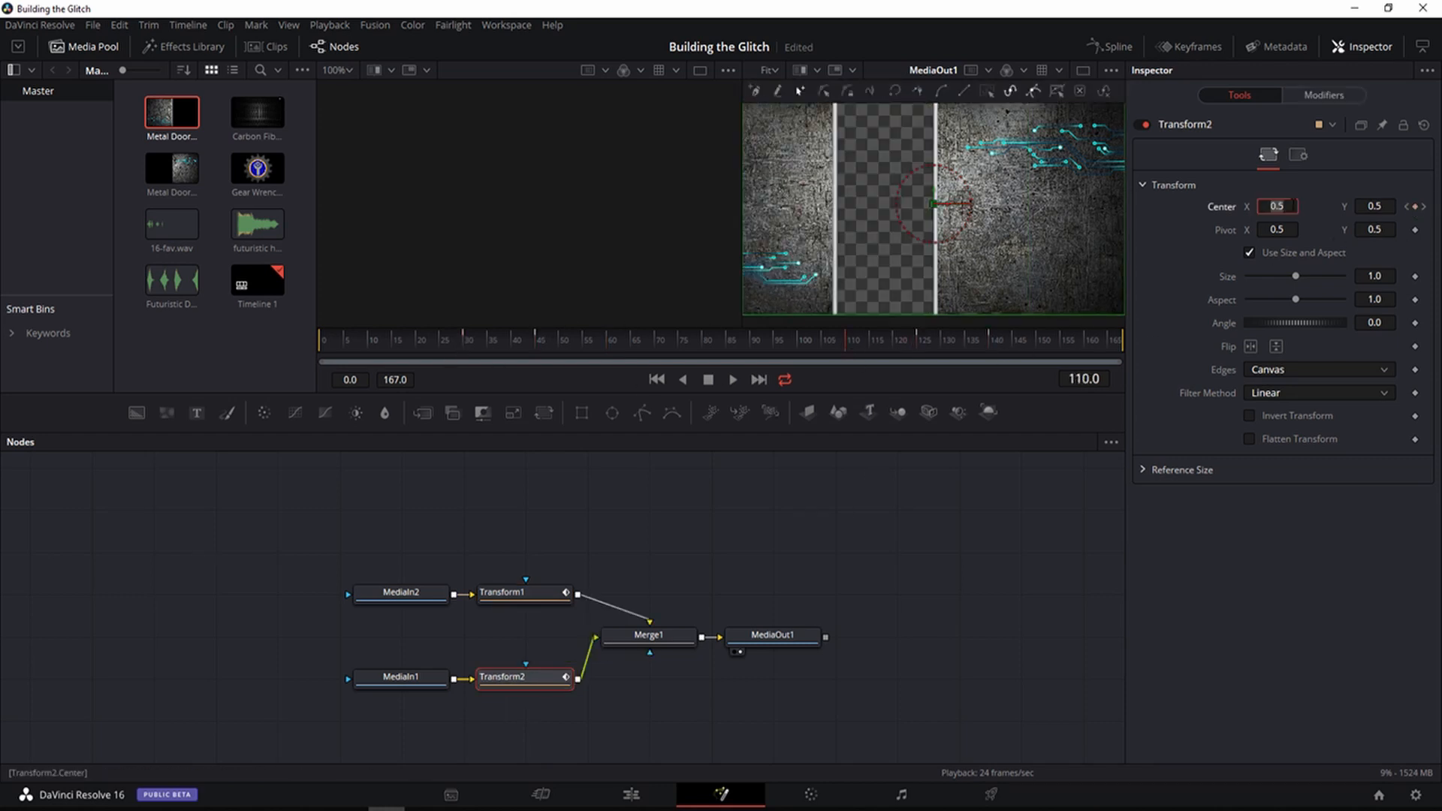
text(0.75)
key(Tab)
click(607, 335)
double_click(1276, 206)
text(0.75)
key(Tab)
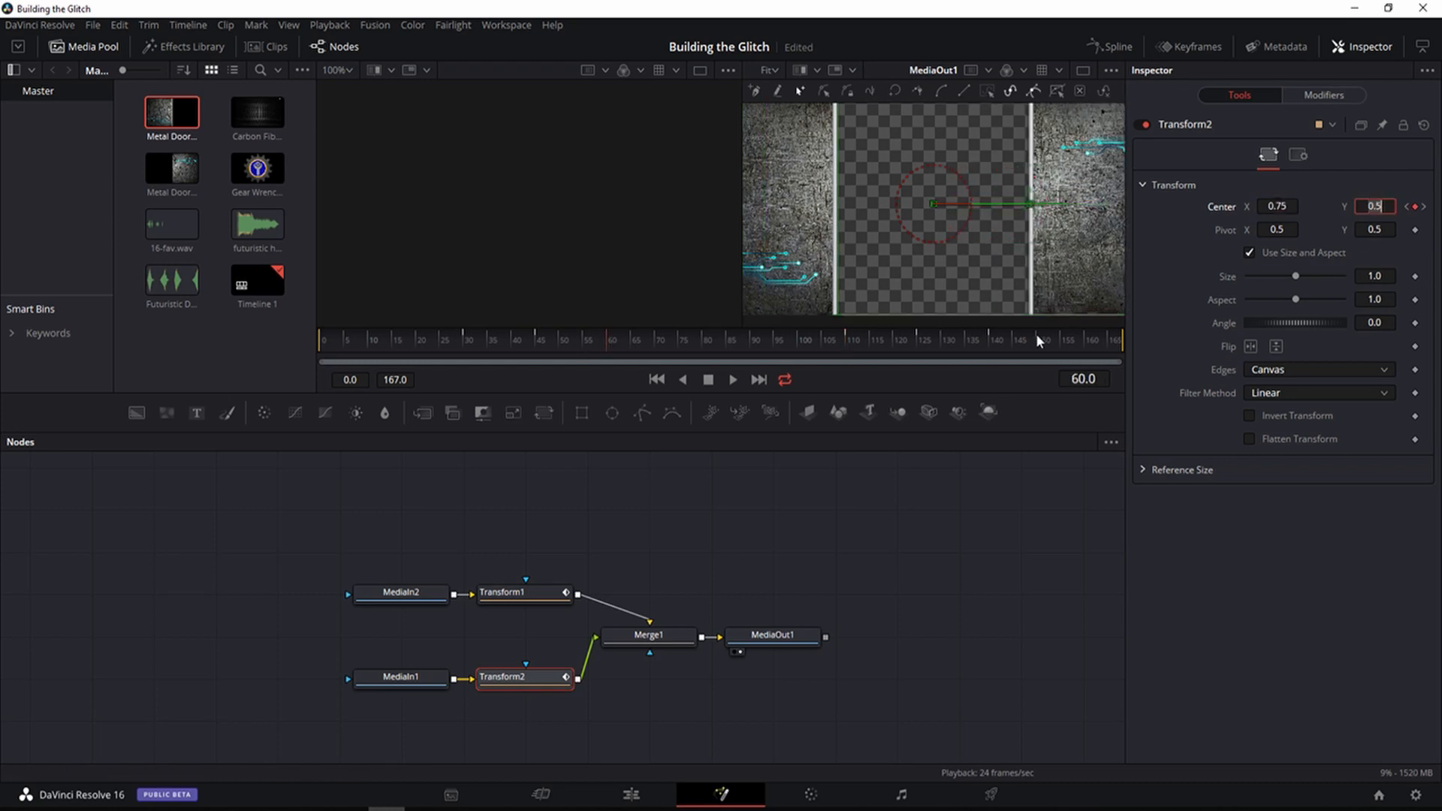
Step: Keyframe Transform2's Center X at 1.5 on the last frame and on frame 0
drag(1113, 338, 1120, 340)
double_click(1276, 206)
text(1.5)
key(Tab)
click(324, 338)
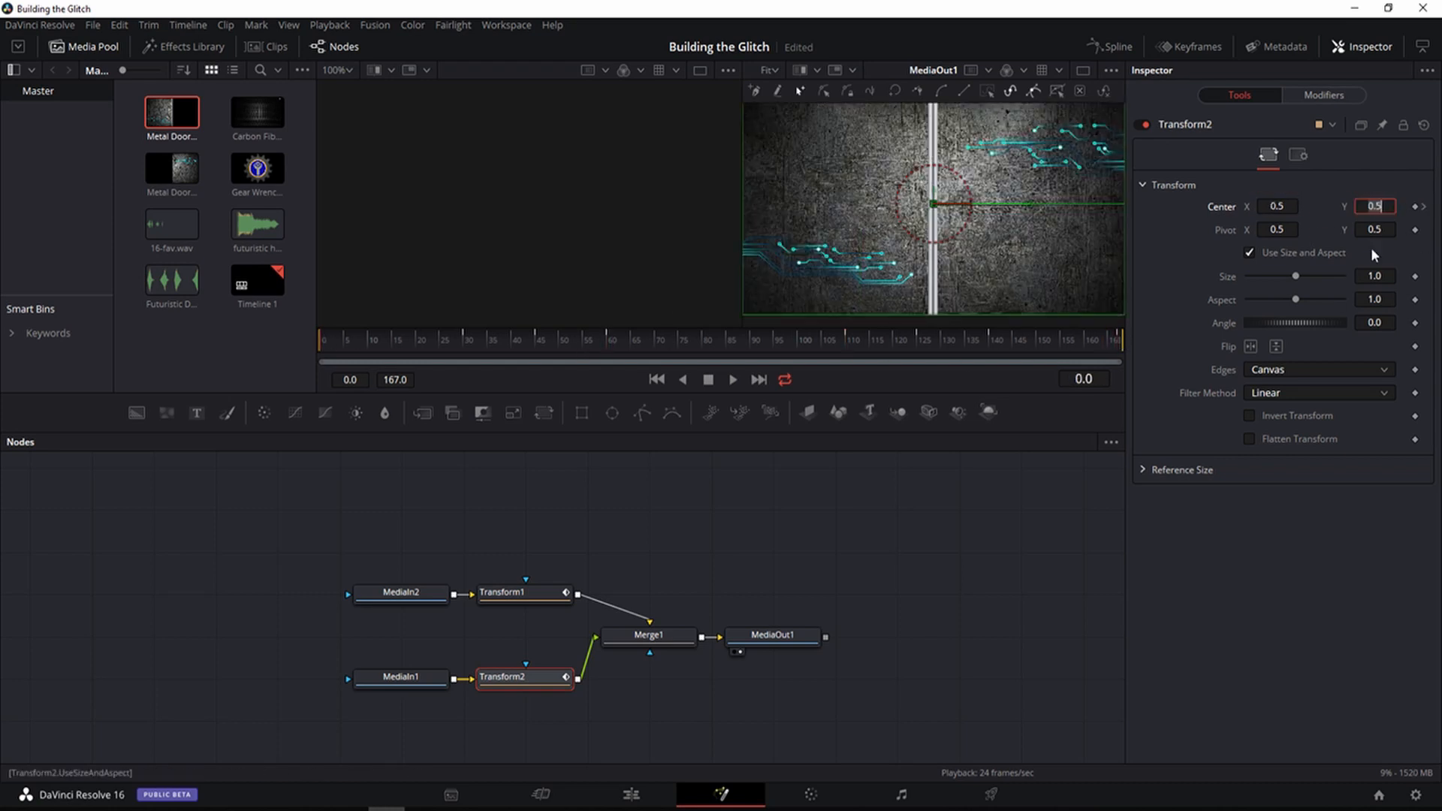
double_click(1277, 206)
text(1.5)
key(Tab)
Step: Keyframe Transform1's Center X at -0.5 on frame 0 and play back the door animation
click(502, 592)
double_click(1276, 205)
text(-0.5)
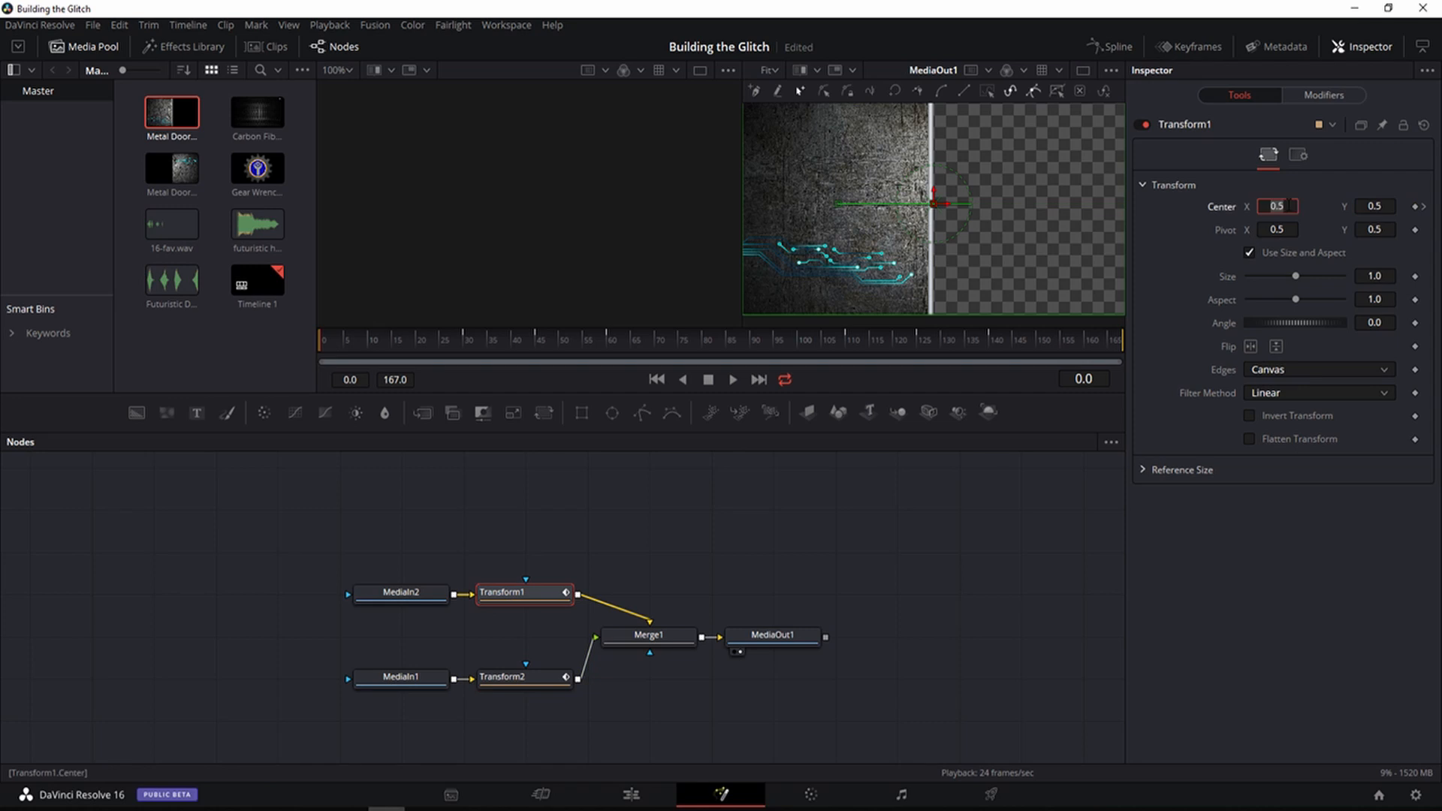
key(Tab)
click(734, 379)
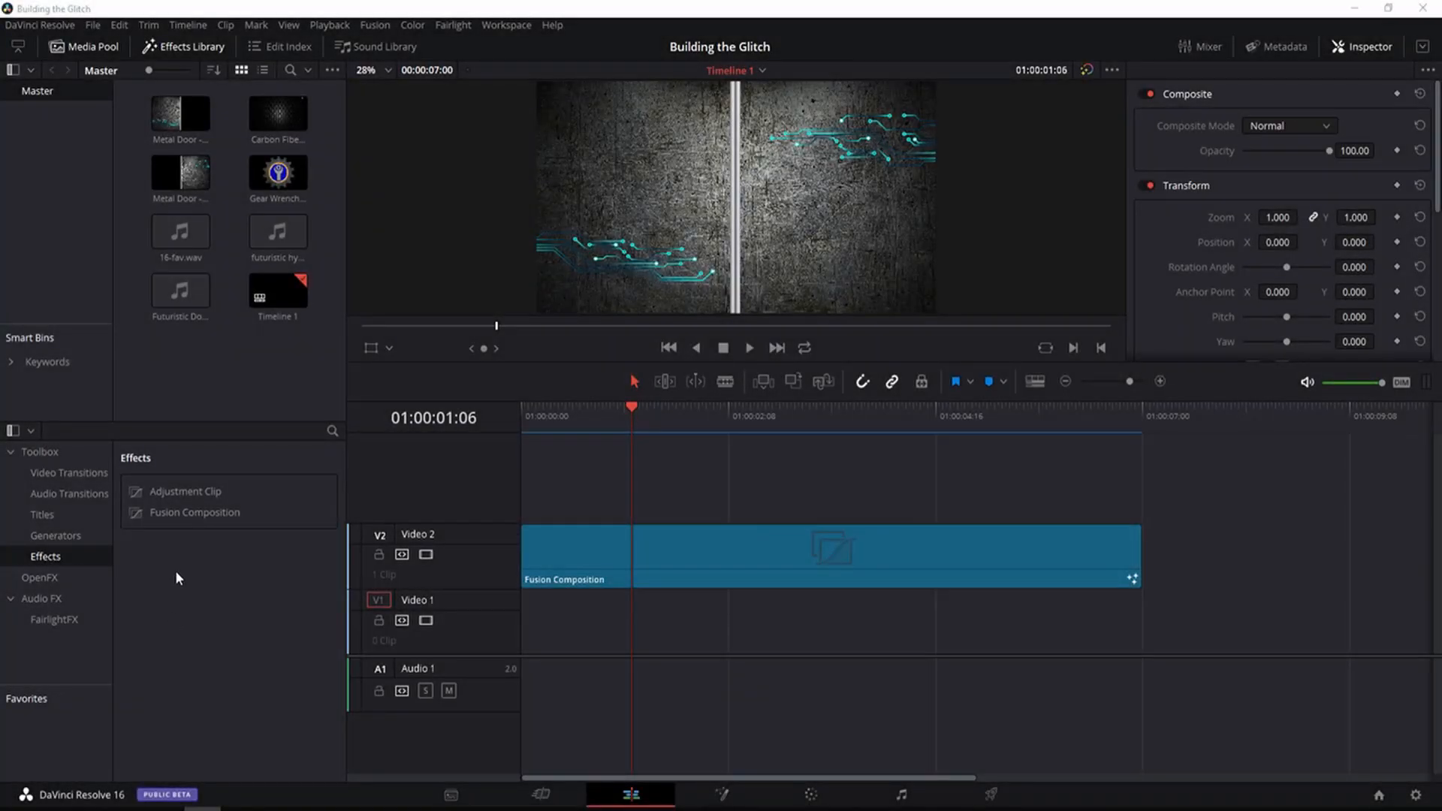
Step: Place a Fusion Composition on Video 1 at 01:00:01:06 and trim its end shorter
drag(182, 512, 633, 642)
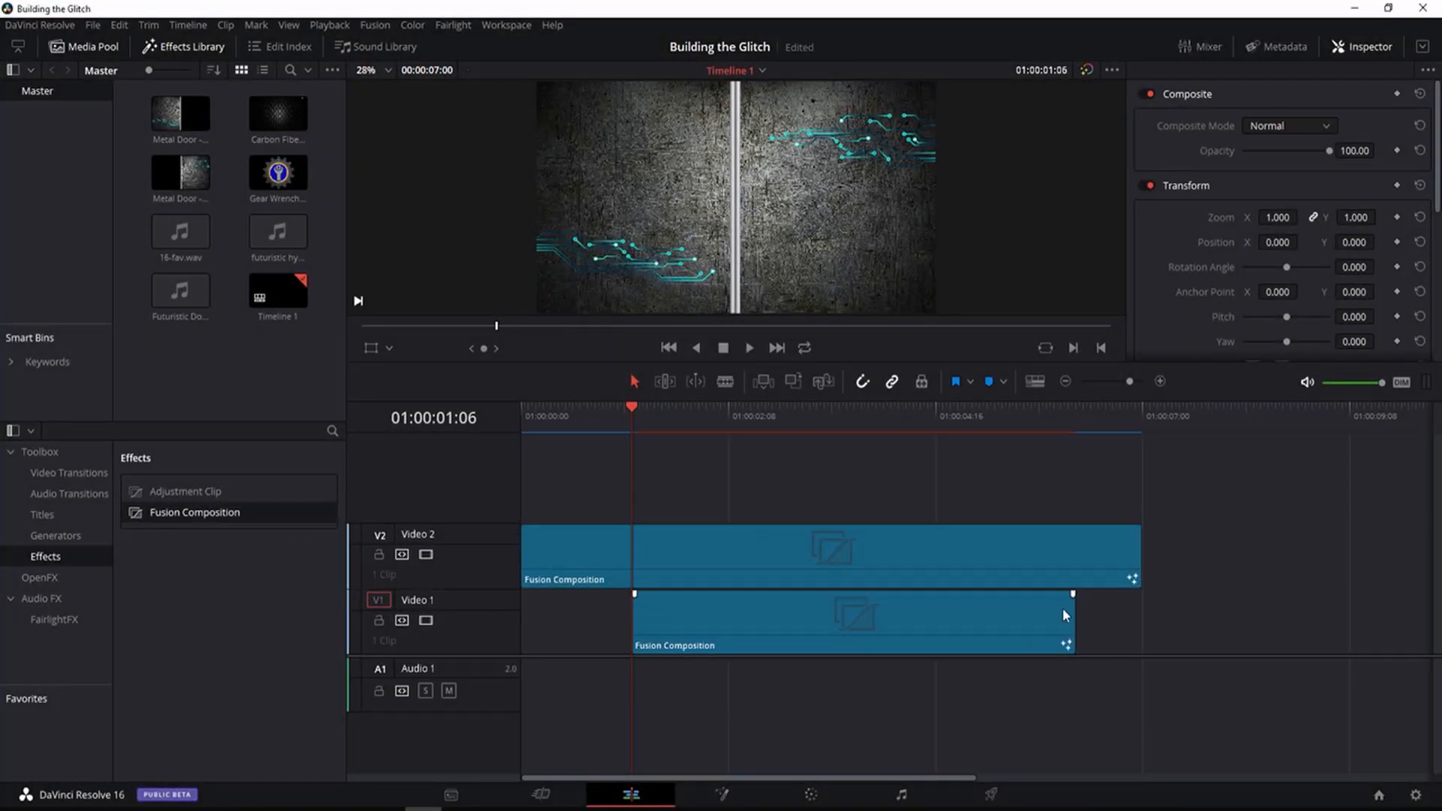
drag(1072, 616, 979, 622)
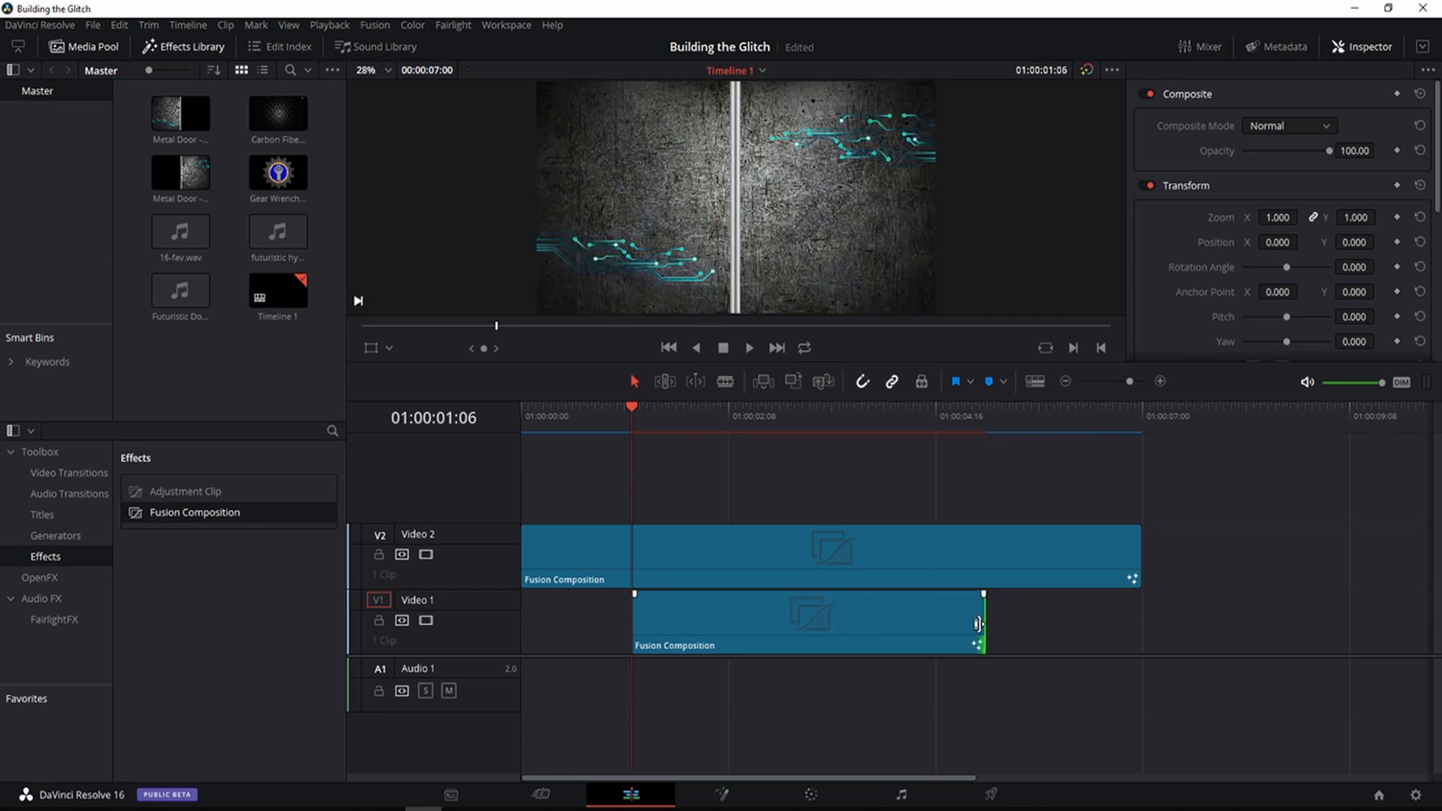
Step: Open the Video 1 composition on the Fusion page and move MediaOut1 away to make room for other nodes
click(721, 794)
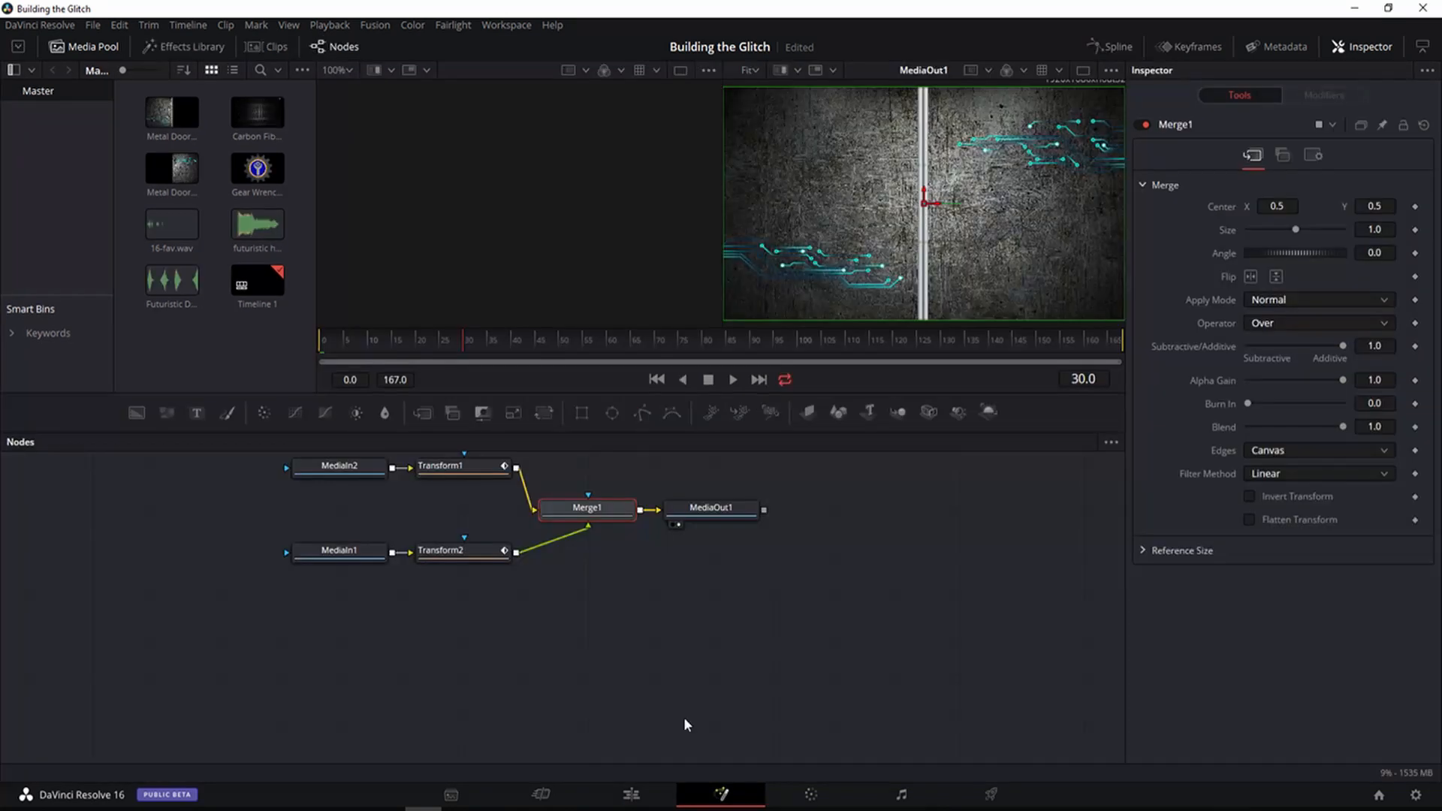
click(275, 47)
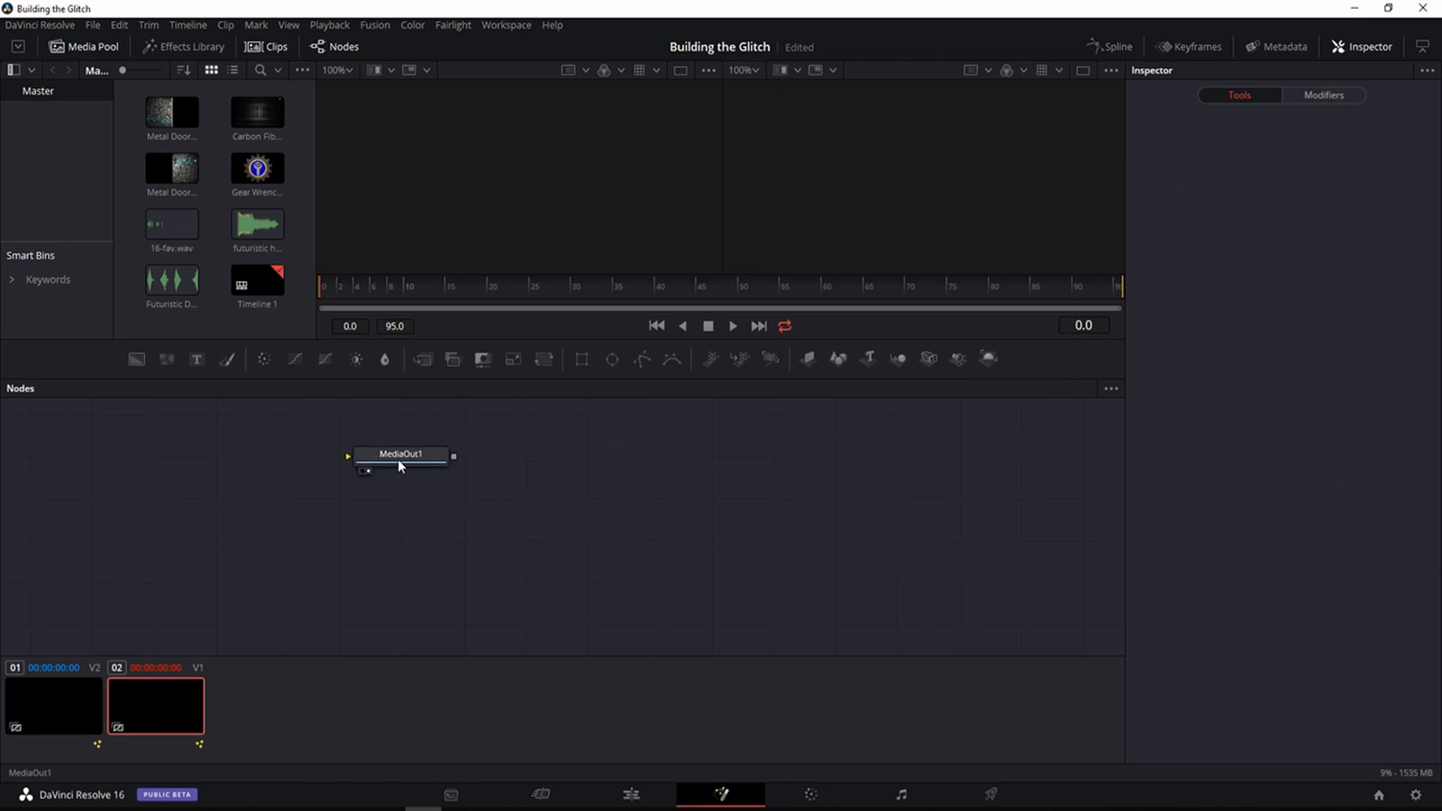
drag(399, 461, 861, 531)
right_click(684, 479)
mouse_move(773, 544)
click(917, 546)
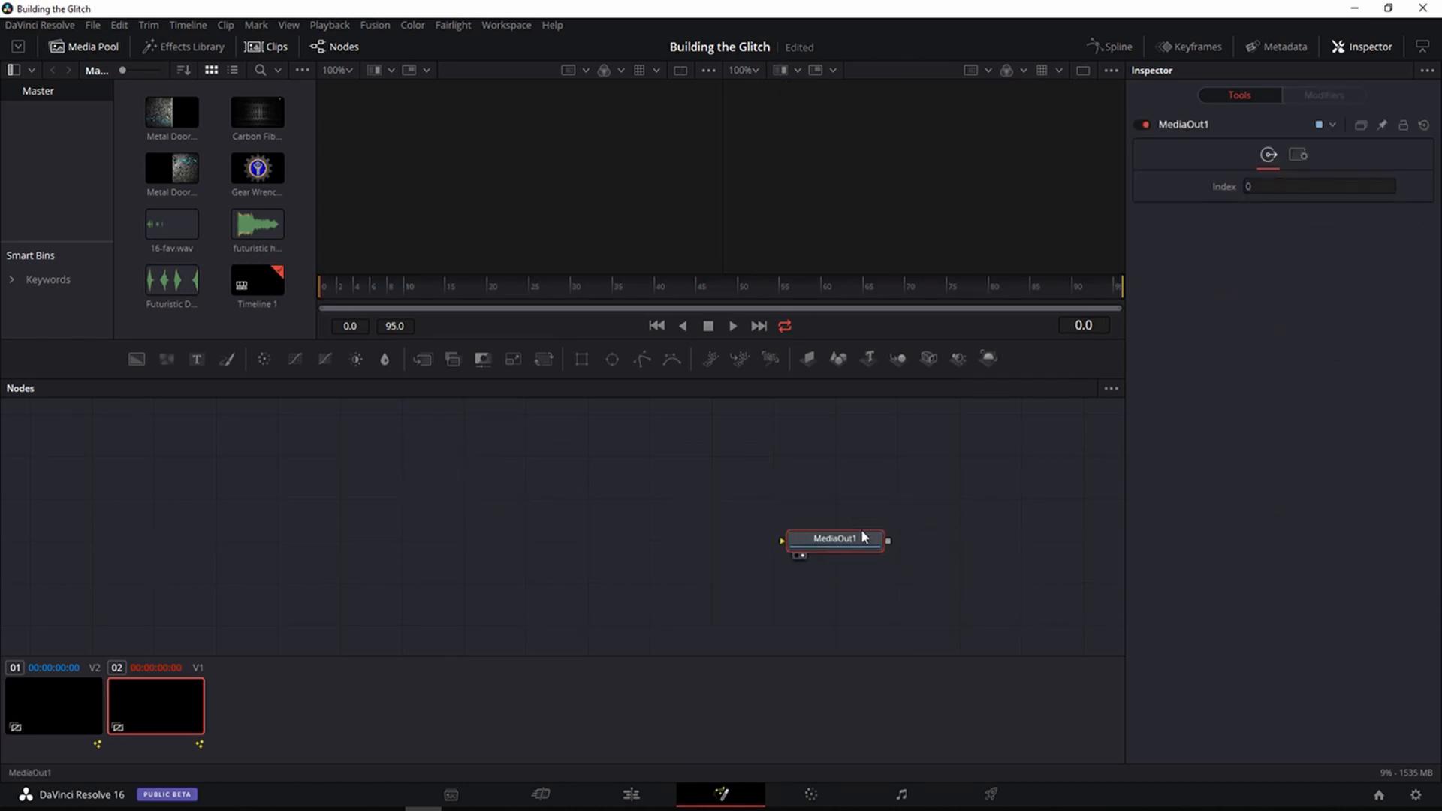
click(632, 530)
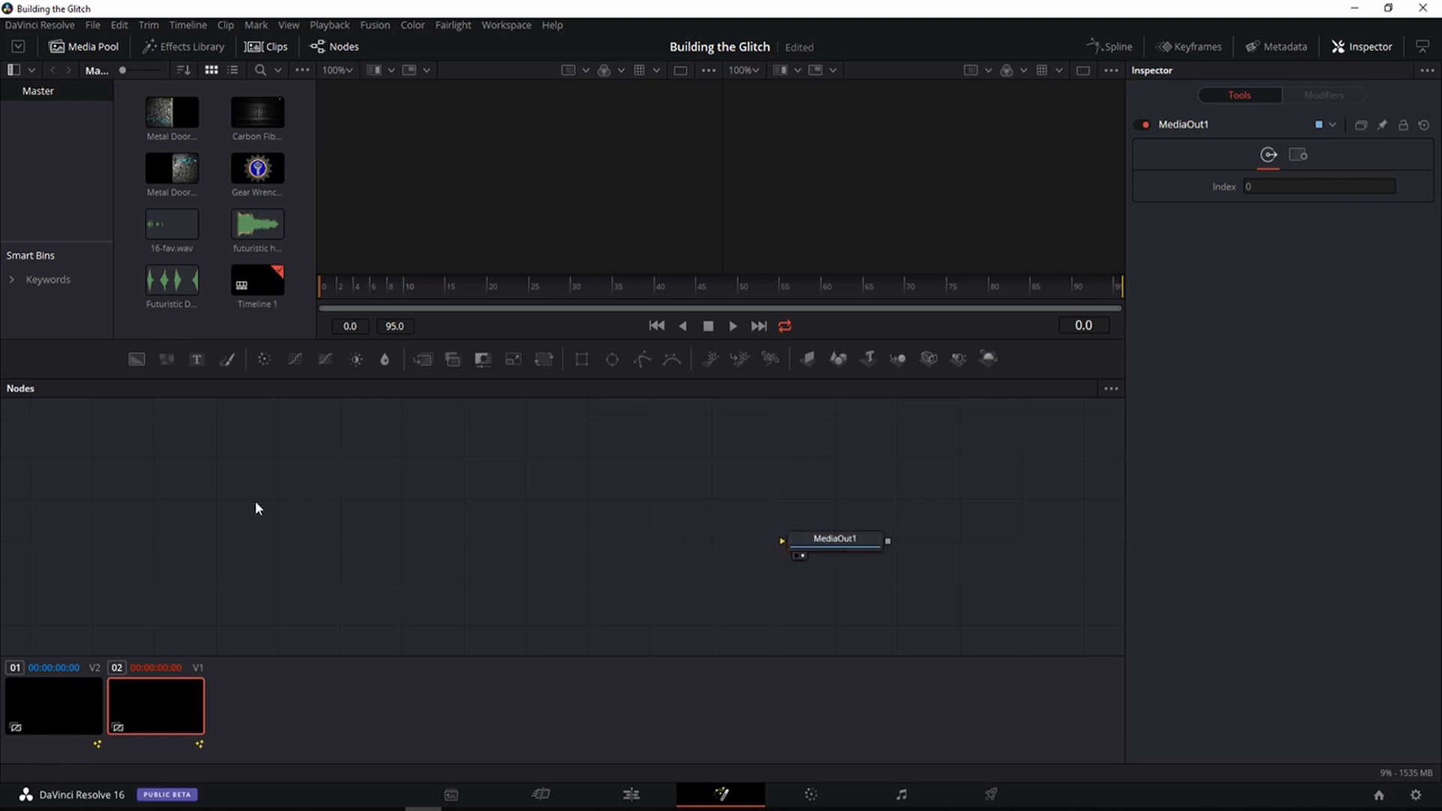
click(253, 49)
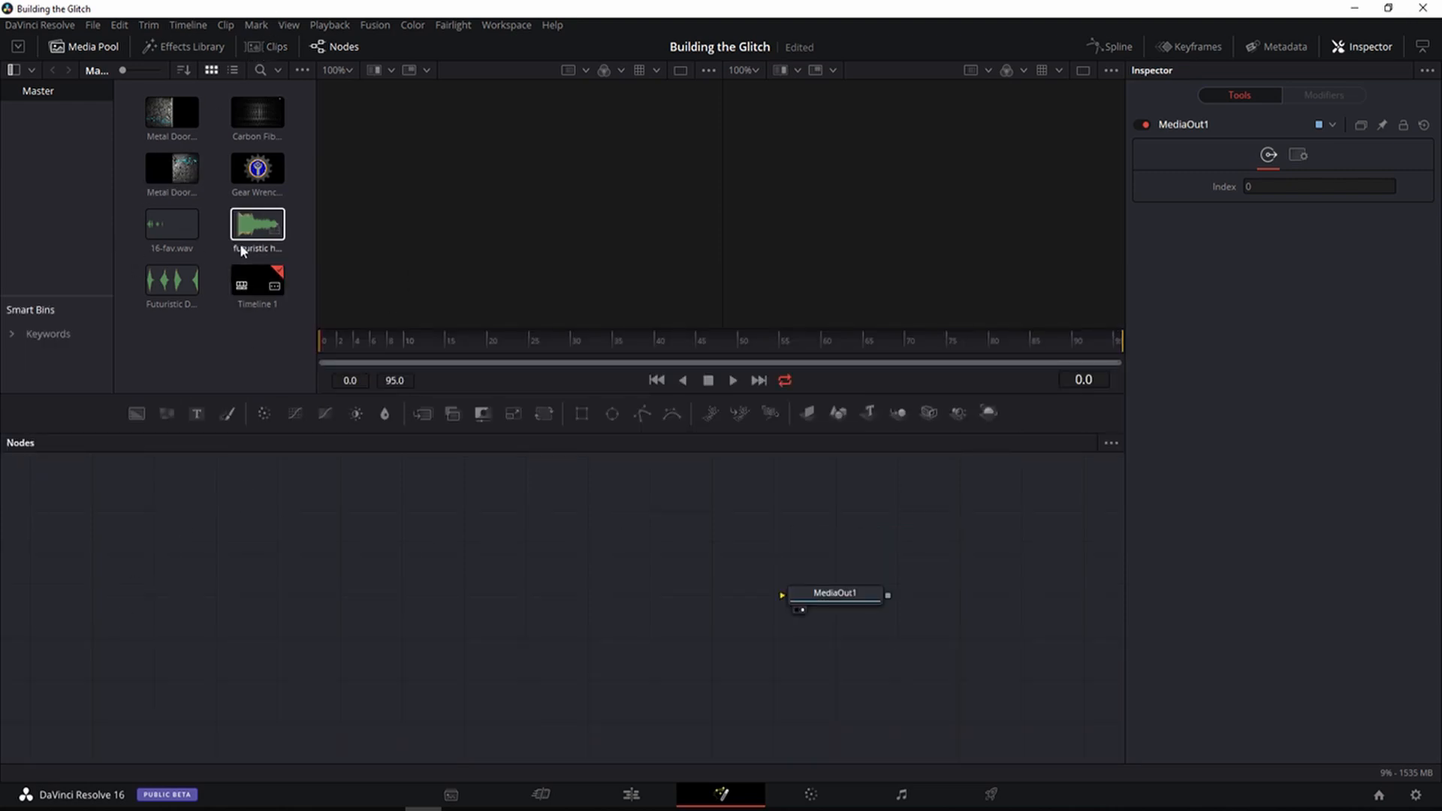
Step: Bring Gear Wrench Color.png into the node graph and place a Transform node beside it
drag(258, 168, 116, 590)
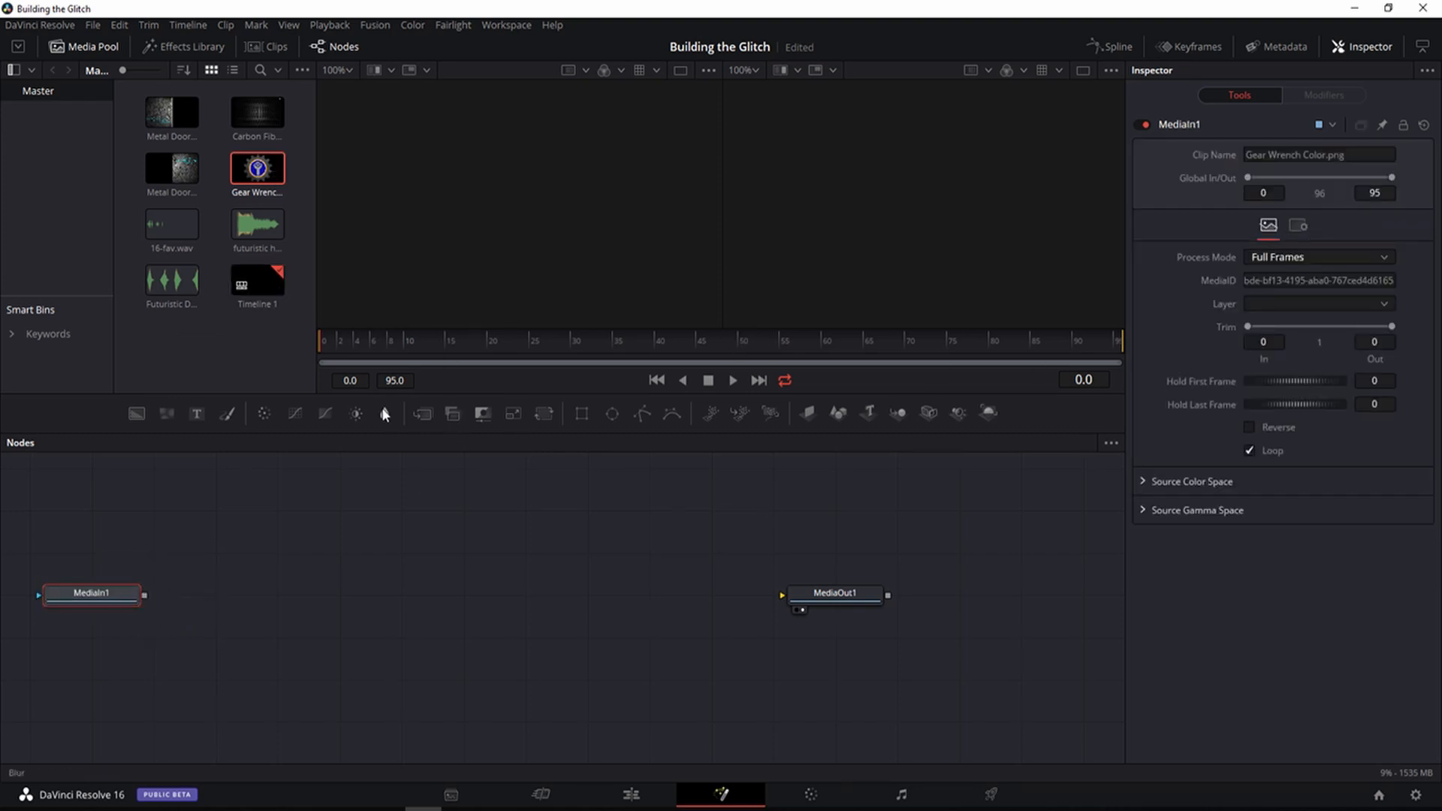
drag(548, 413, 225, 596)
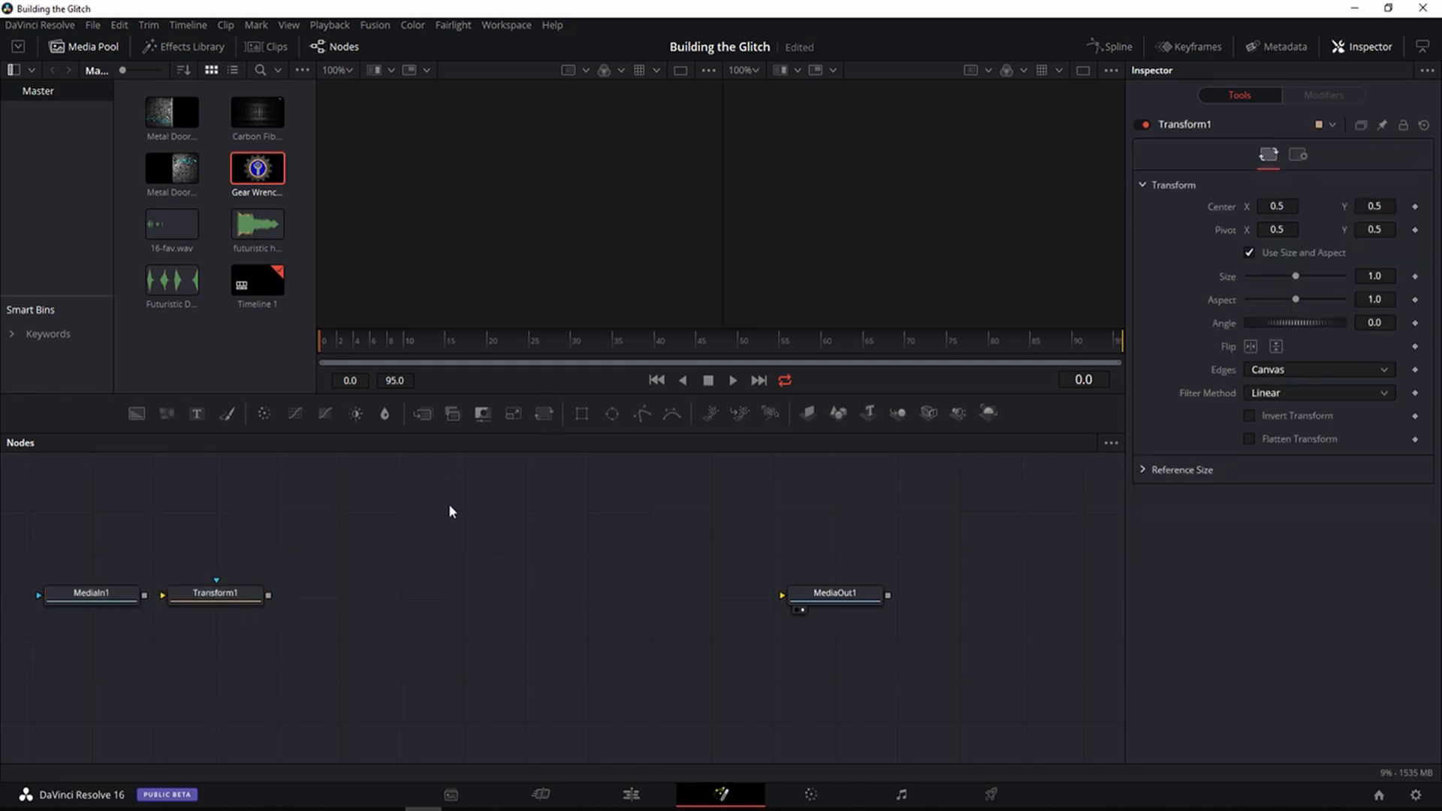
Step: Add a Displace node and position it after Transform1
key(shift+space)
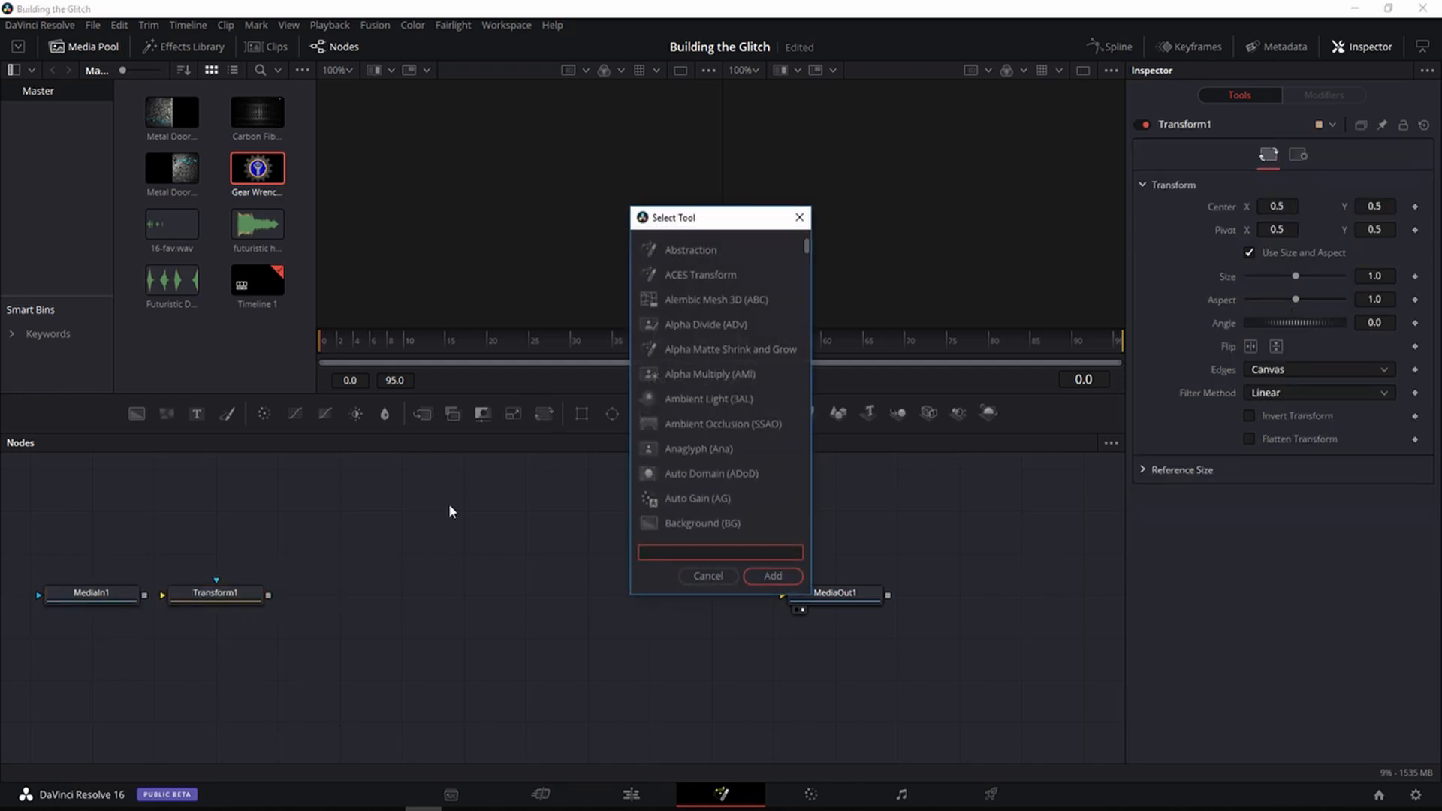
text(disp)
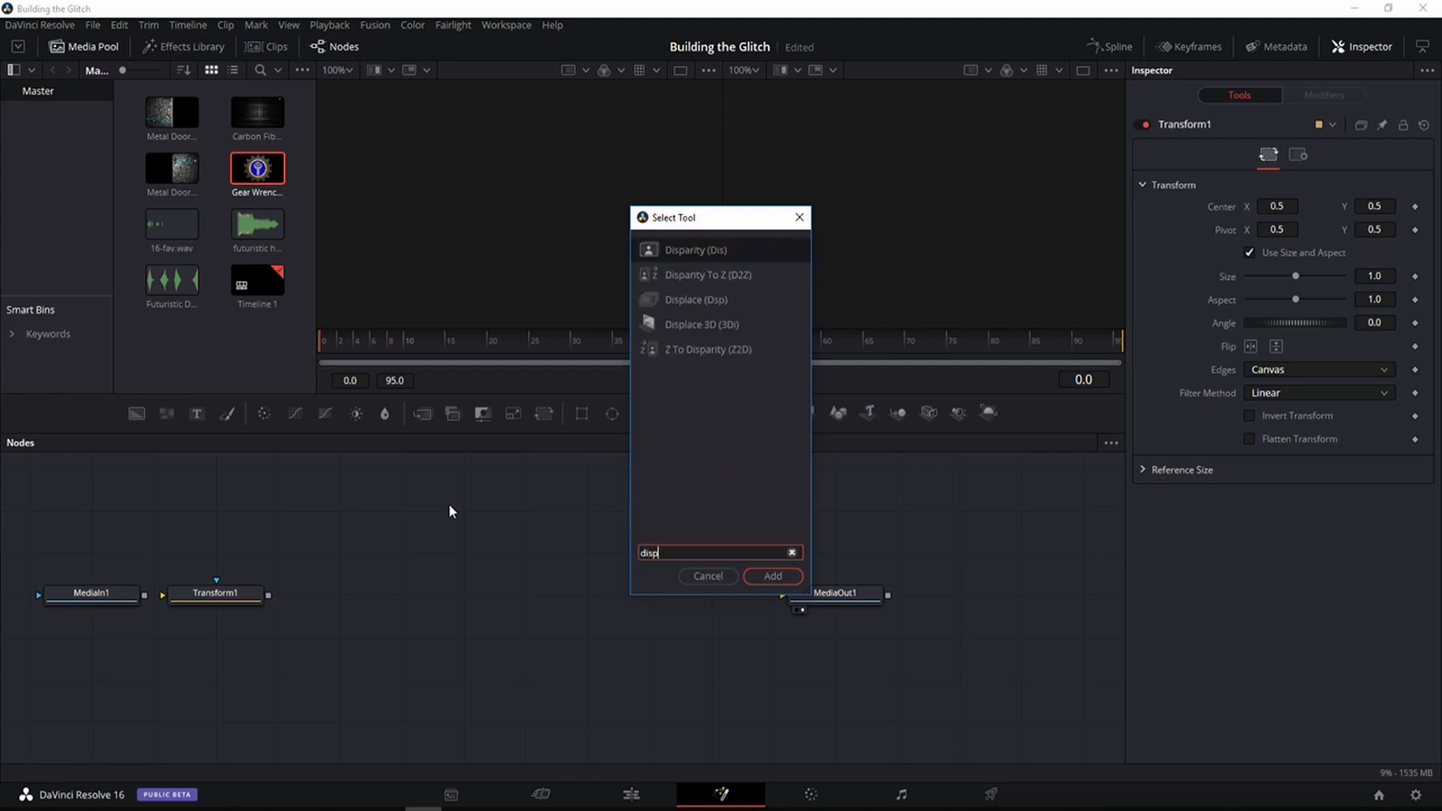
text(lace)
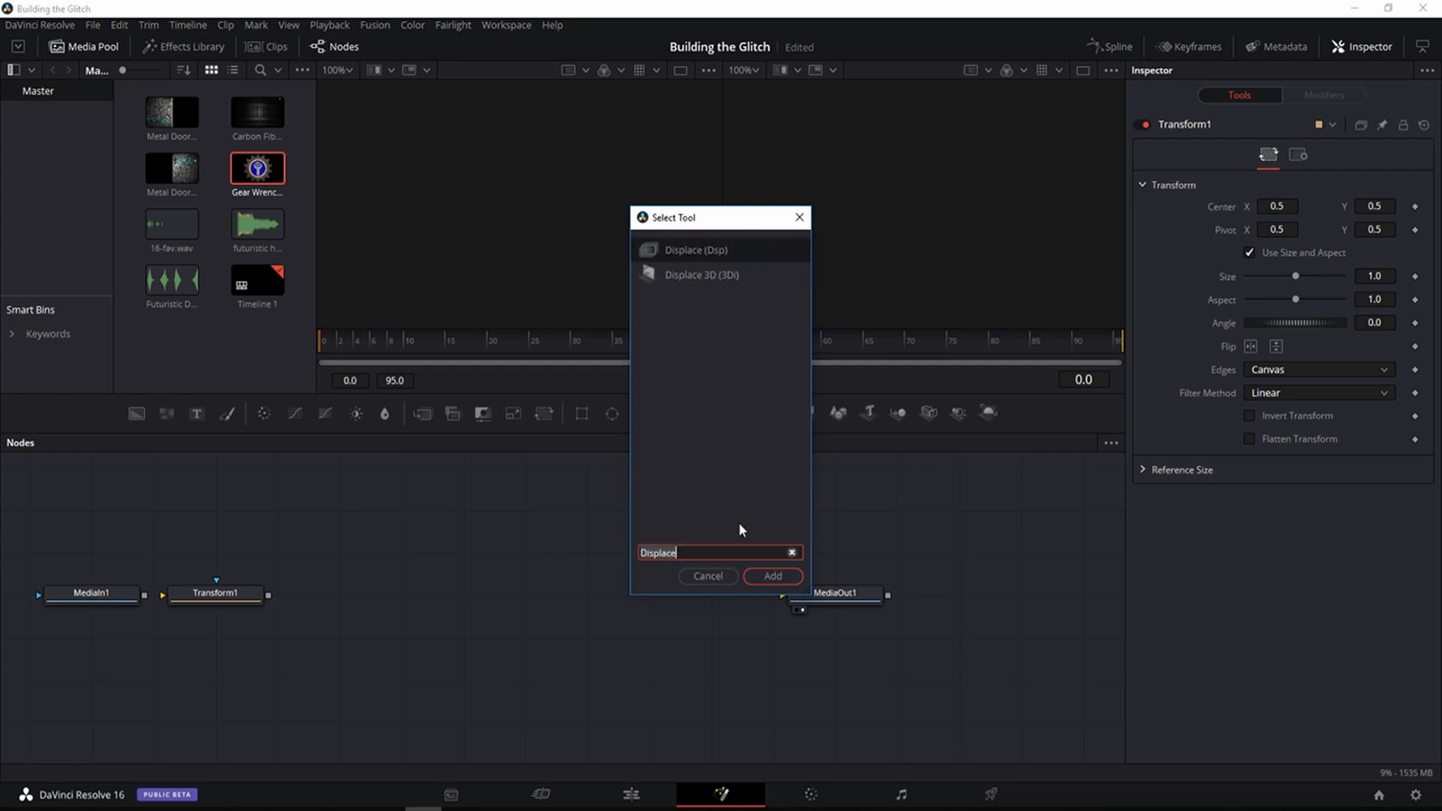
click(771, 576)
drag(484, 509, 359, 592)
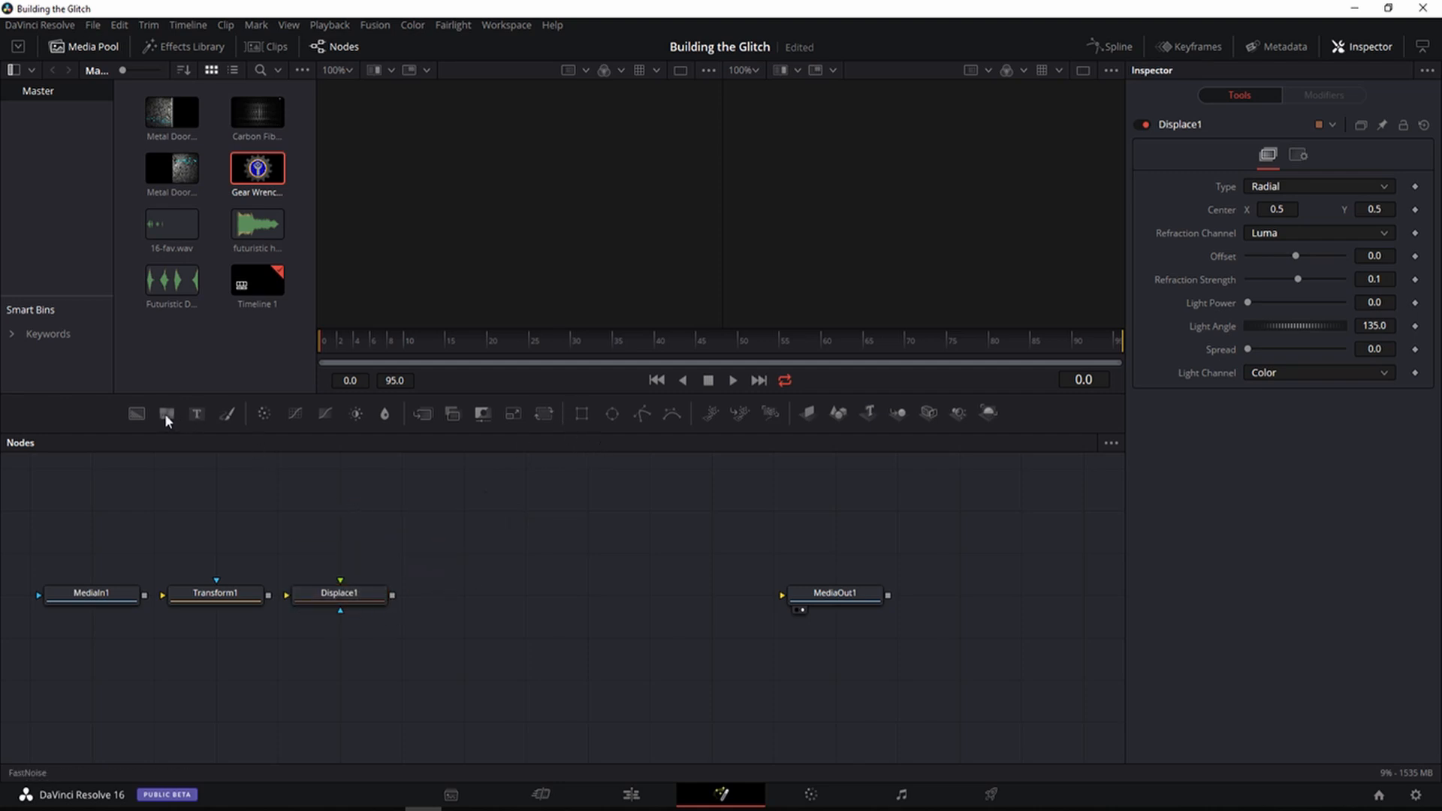
Step: Place a FastNoise node directly above Displace1 and a Rectangle mask node above the noise
drag(166, 414, 340, 557)
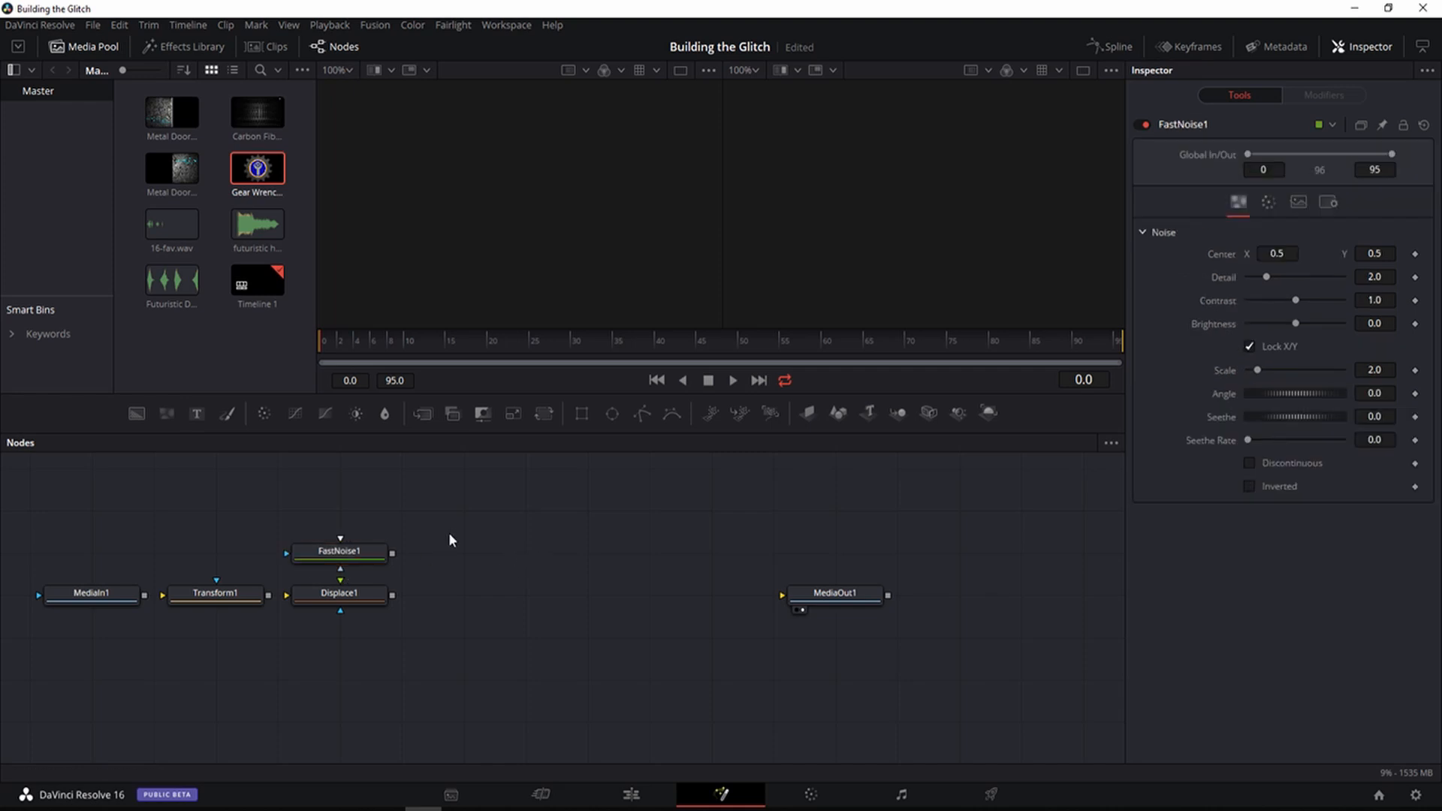
drag(581, 414, 338, 496)
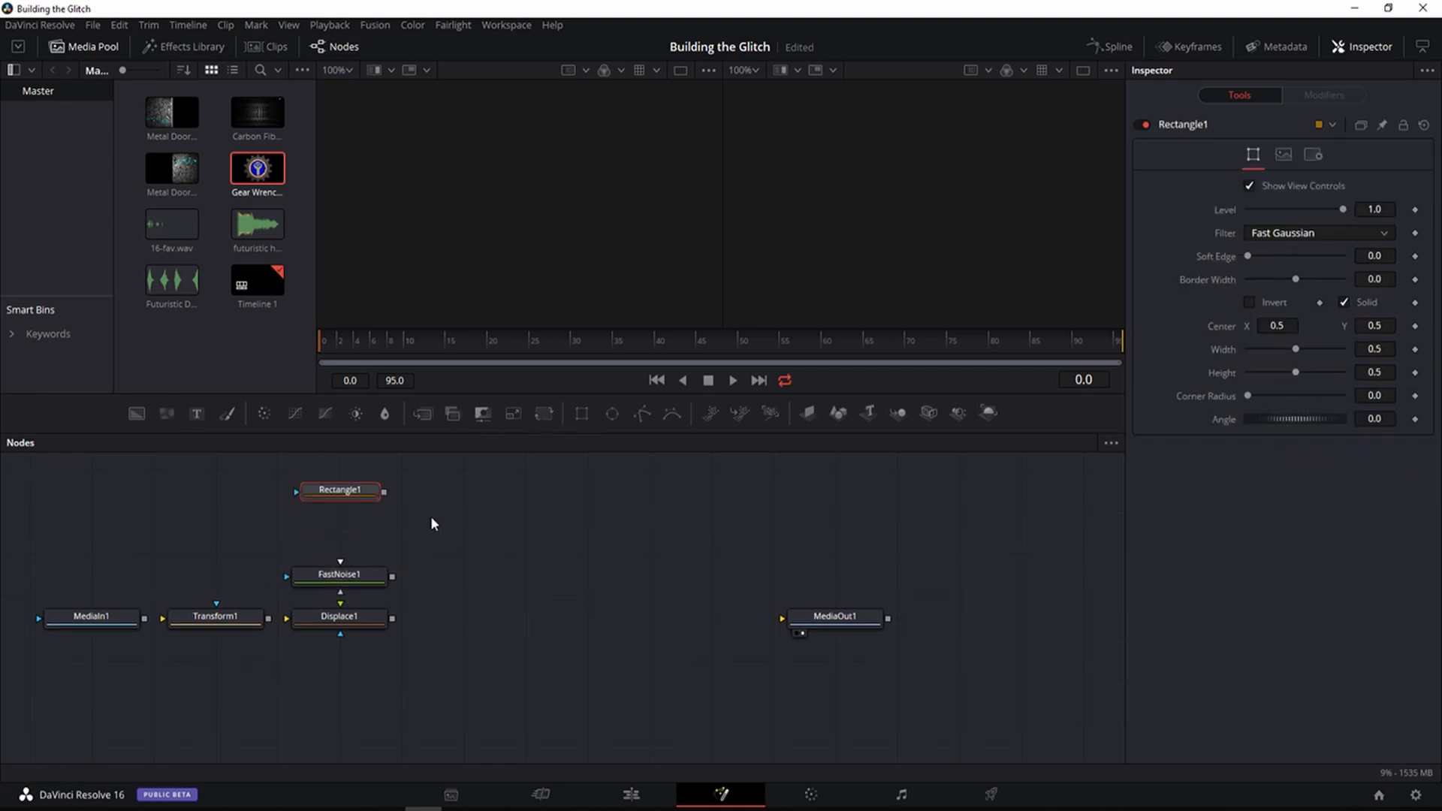
Step: Add a Duplicate node fed by Rectangle1 and position it between Rectangle1 and FastNoise1
click(348, 496)
key(shift+space)
text(Displace)
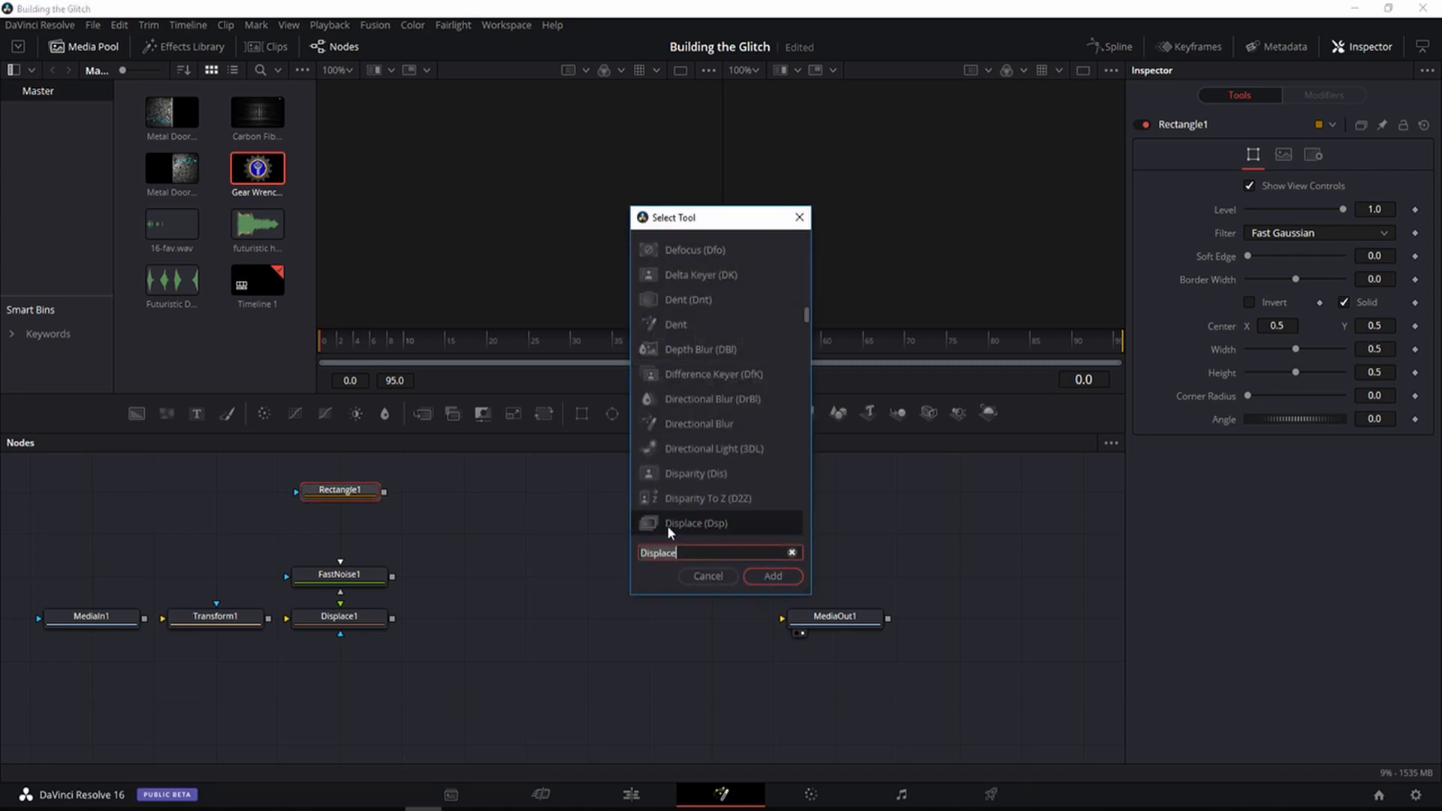
text(dupli)
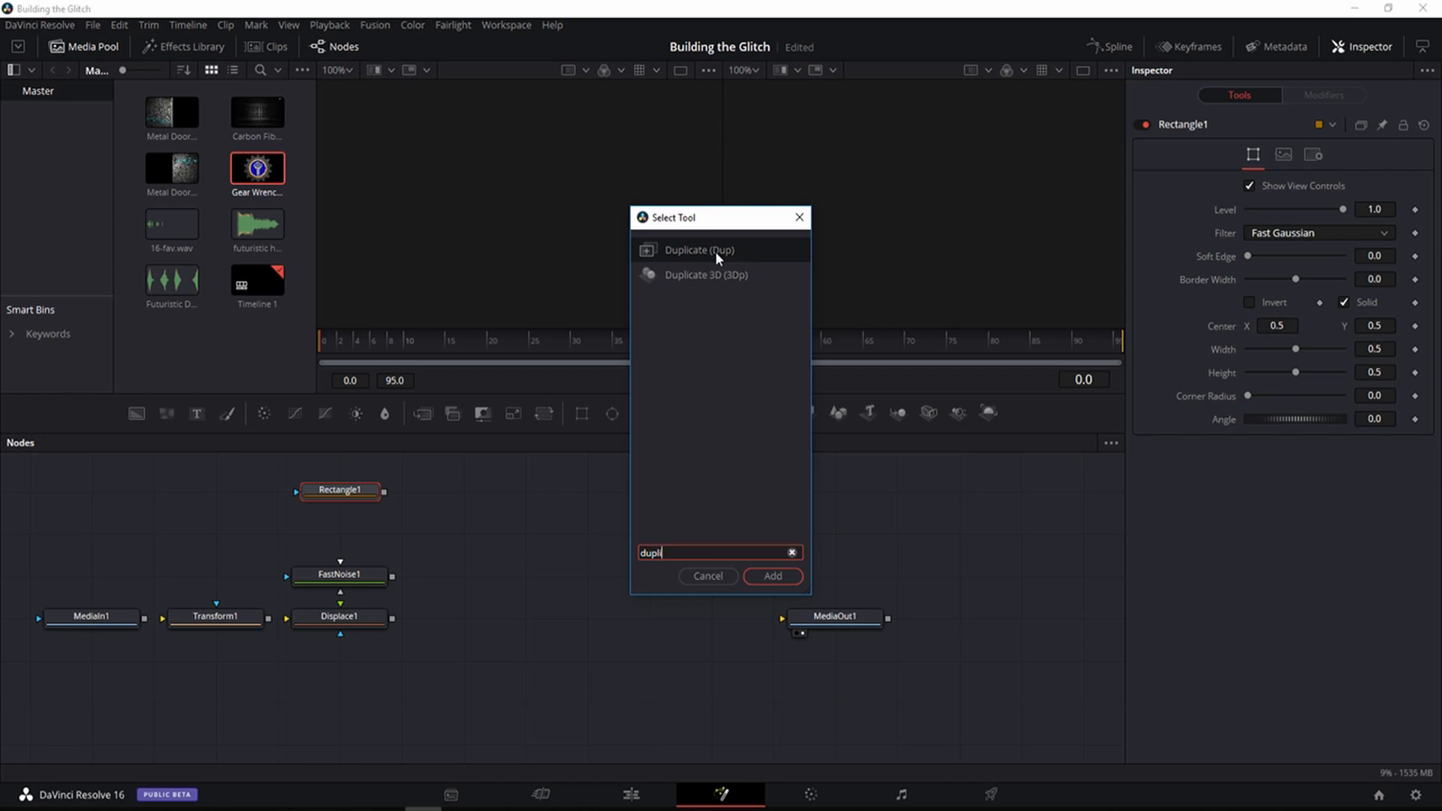
click(716, 251)
click(772, 577)
drag(466, 490, 287, 533)
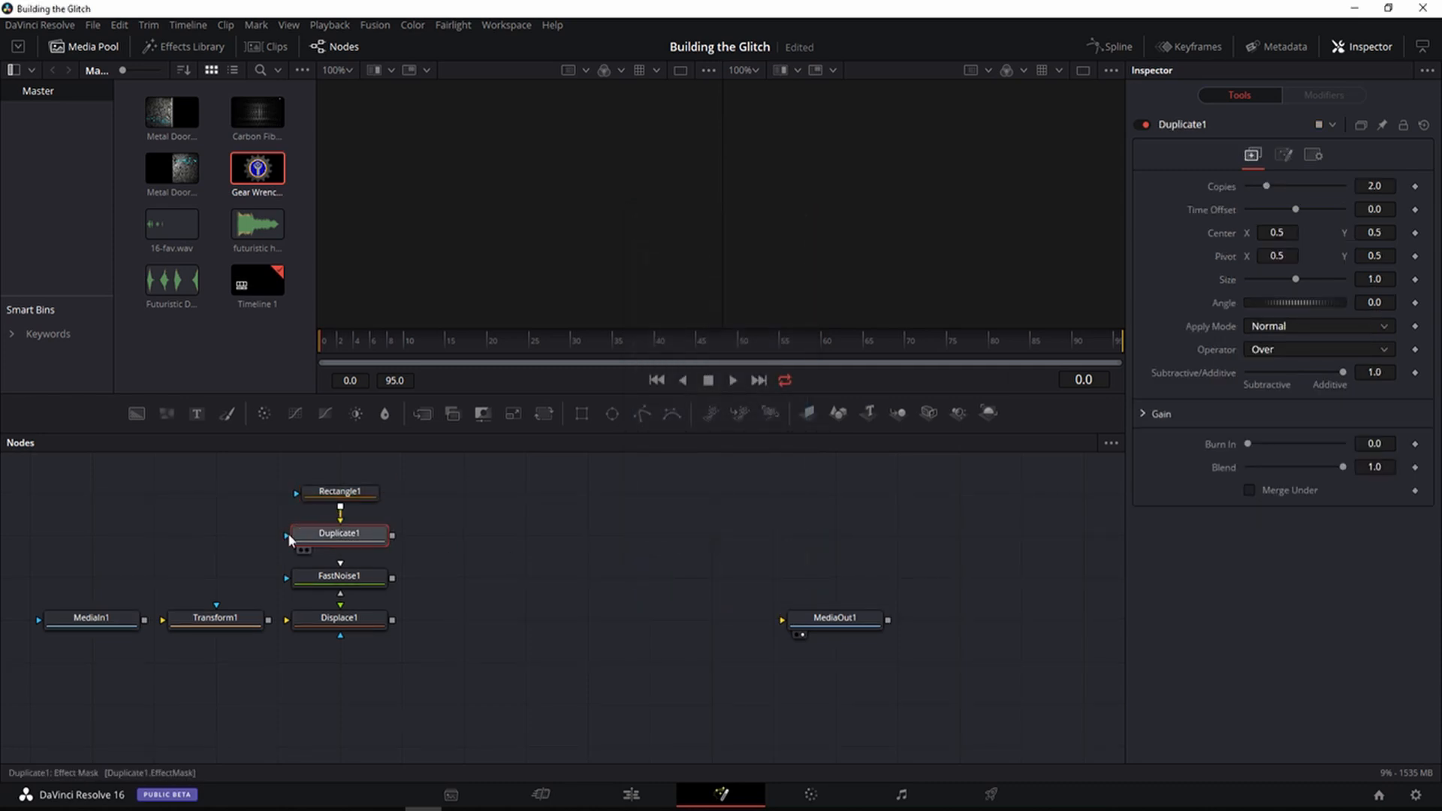
Step: Connect Duplicate1 to FastNoise1's mask input, FastNoise1 to Displace1, and MediaIn1 through Transform1 into Displace1
drag(392, 536, 284, 578)
drag(393, 582, 266, 622)
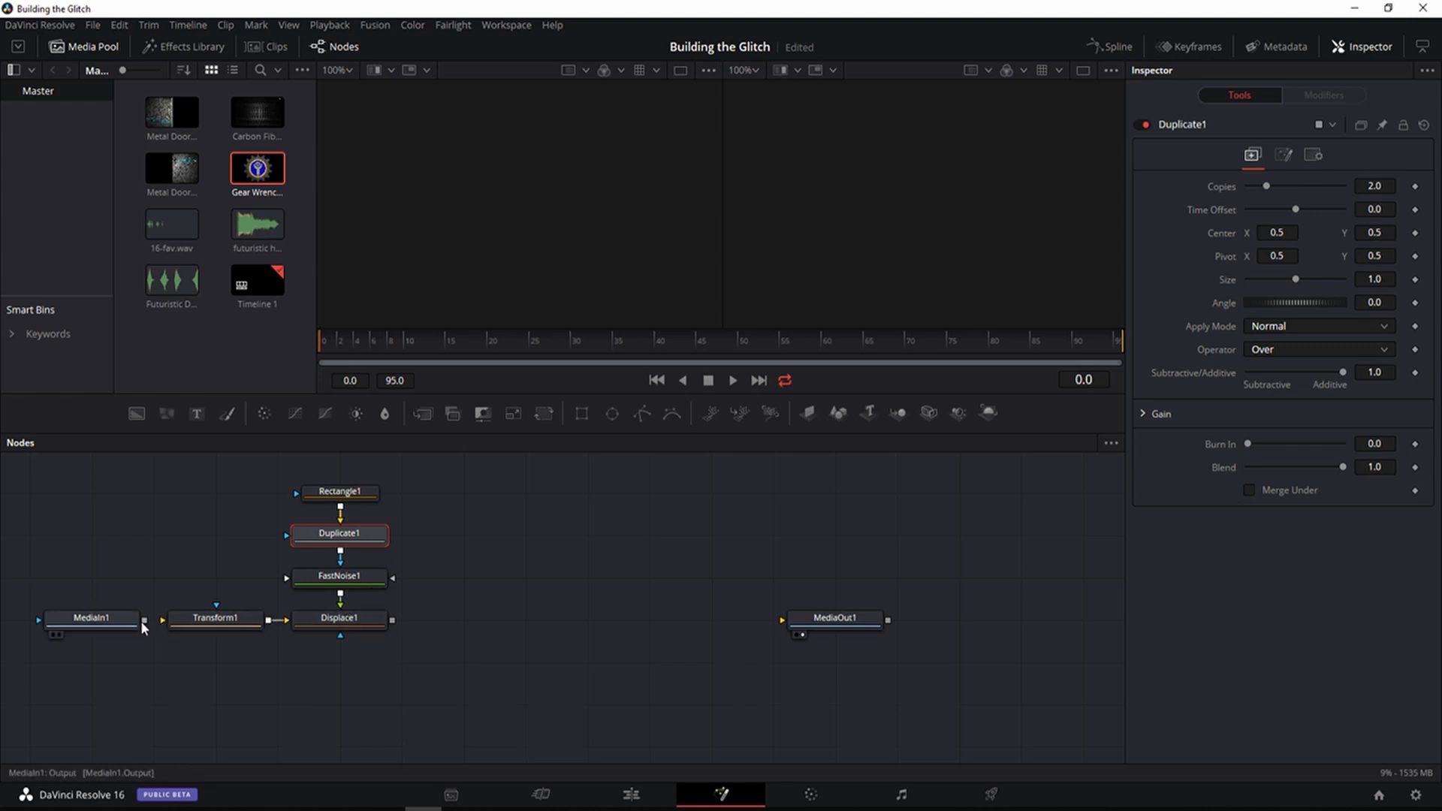
drag(144, 621, 167, 621)
Step: Show FastNoise1 in the first viewer and Displace1 in the second
click(301, 635)
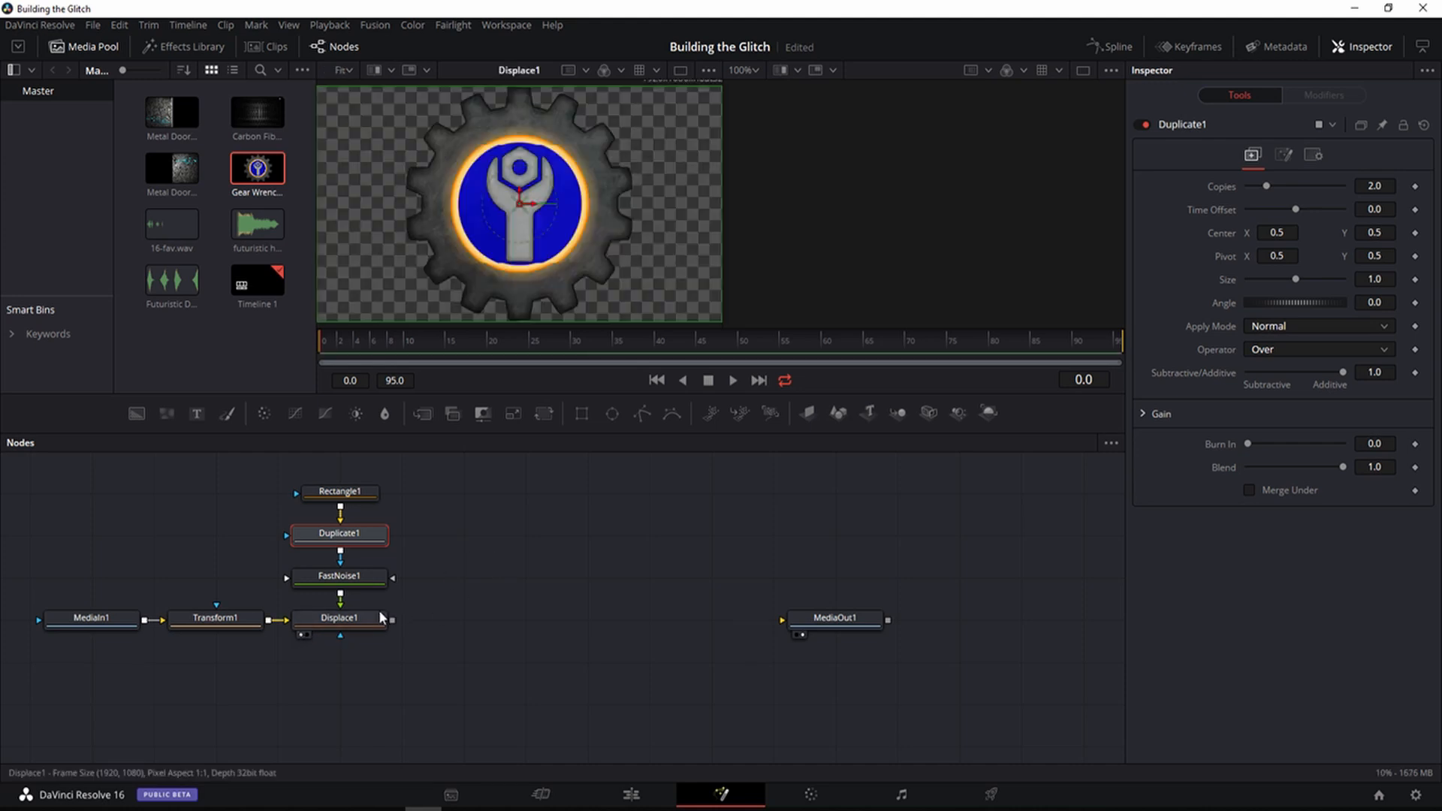
click(305, 635)
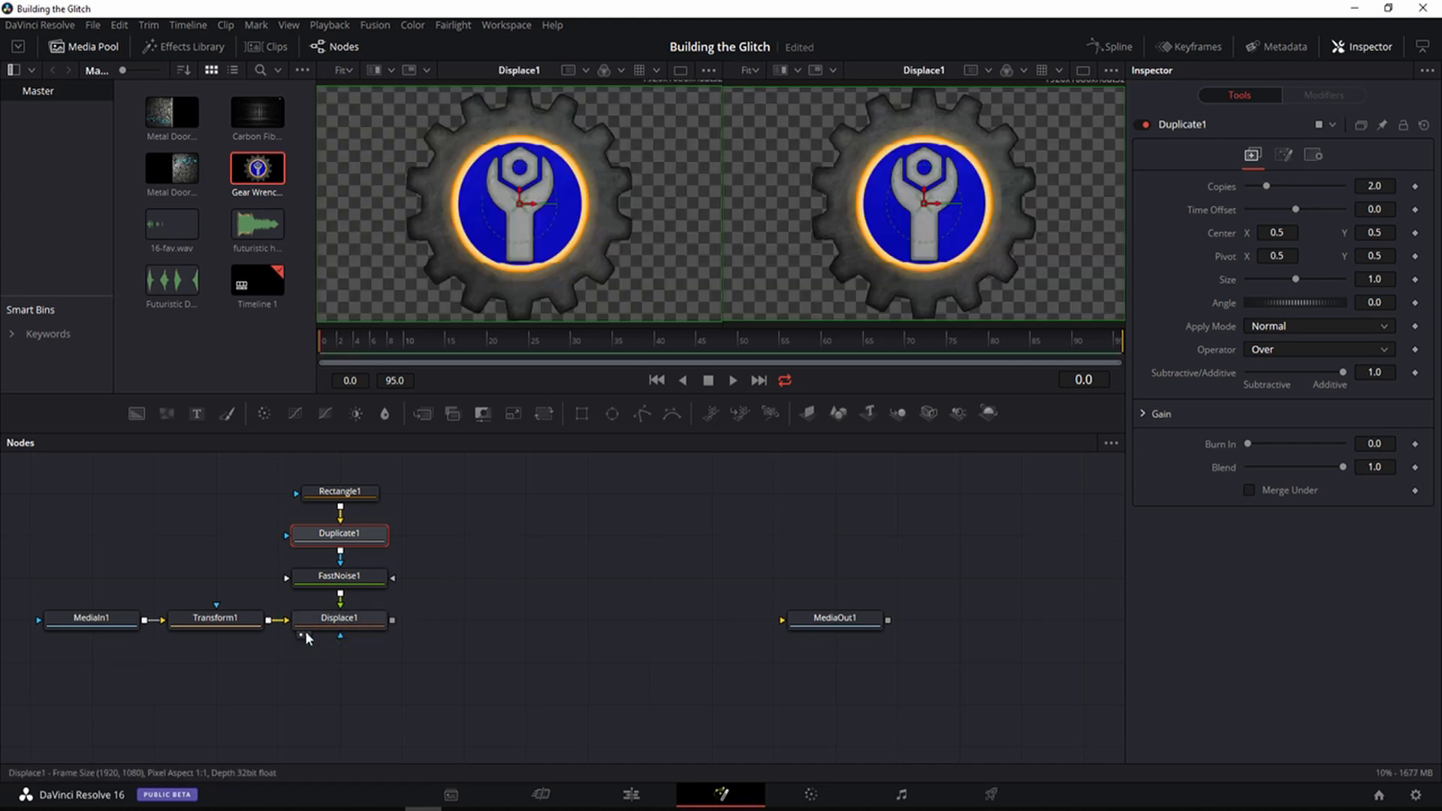
click(300, 634)
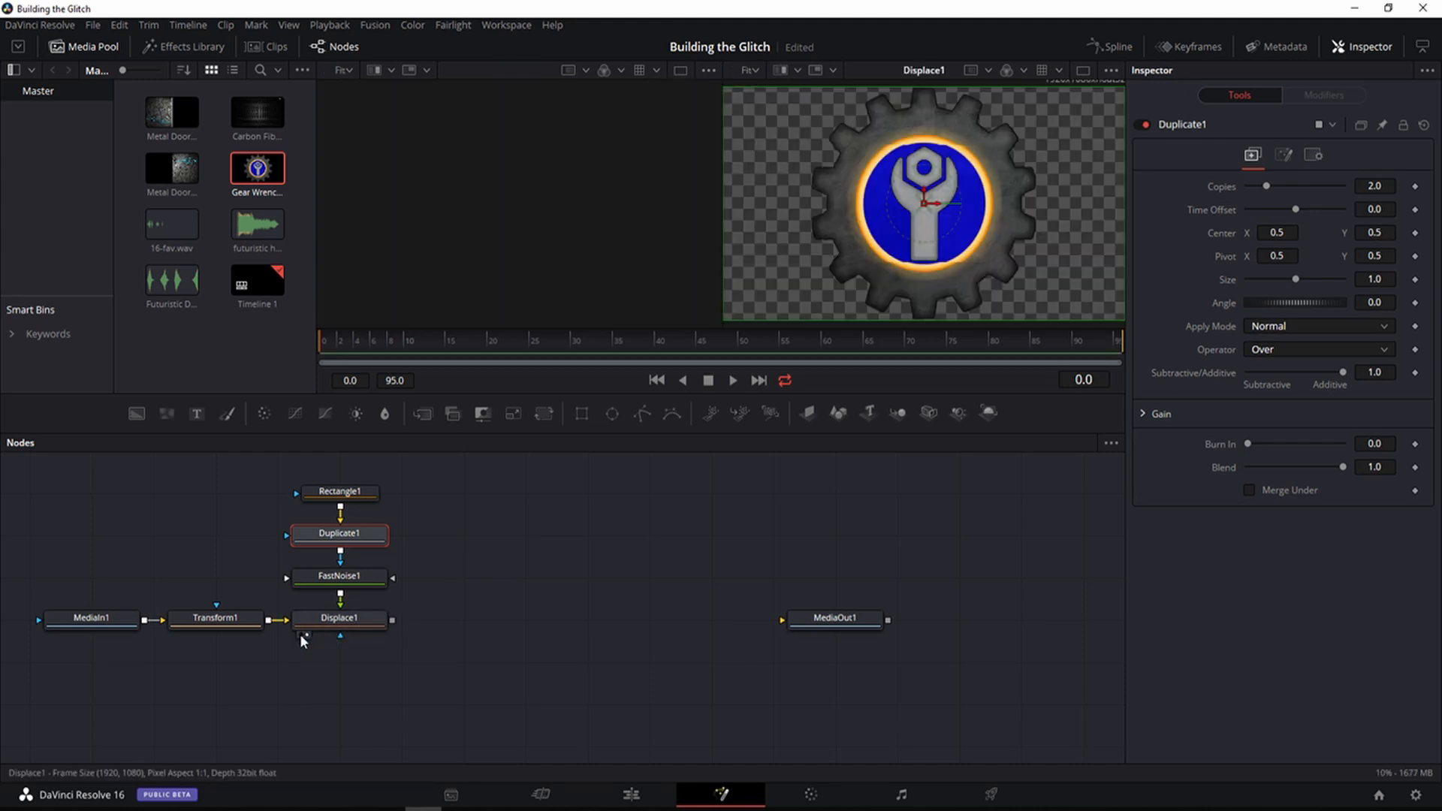
click(300, 593)
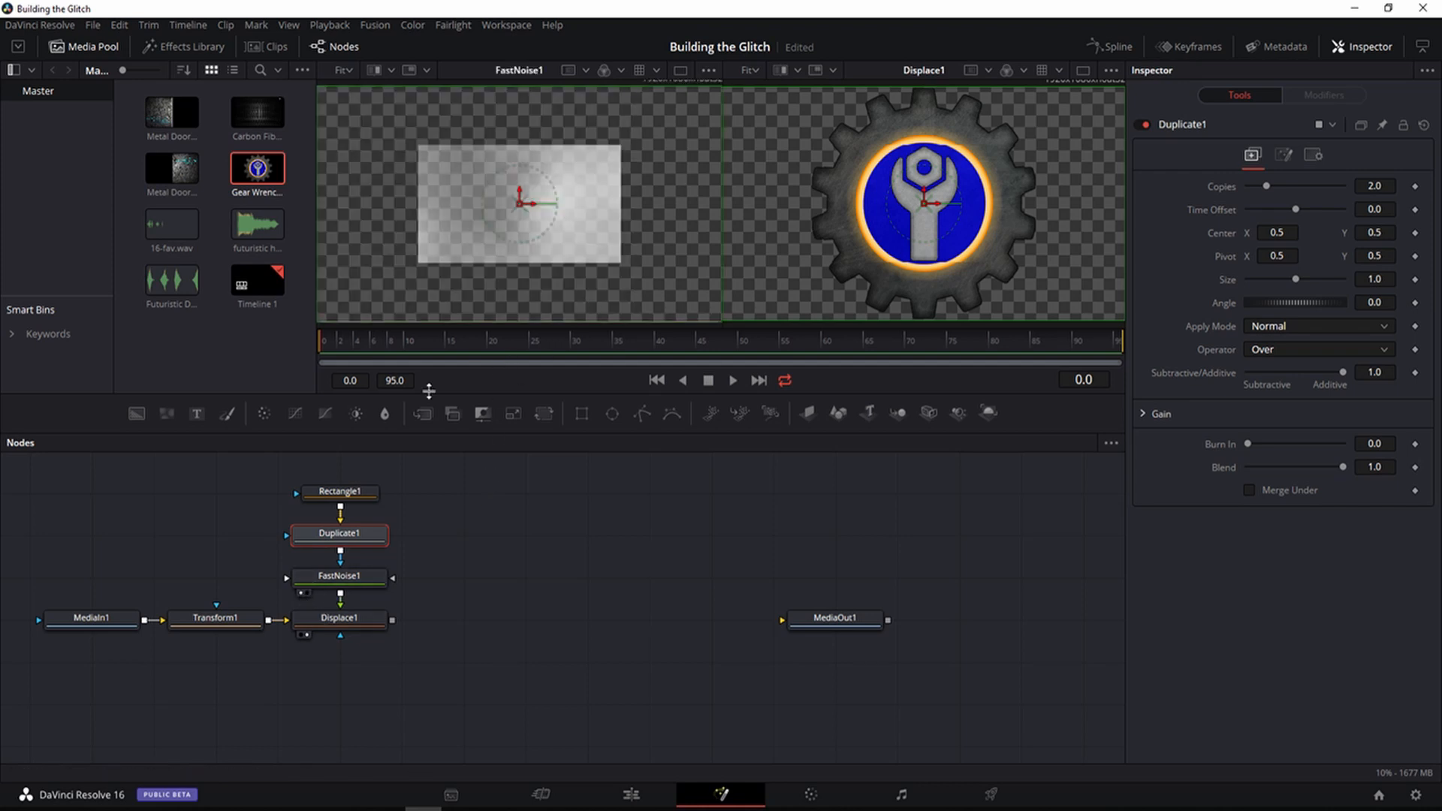
Step: Set Rectangle1's Width to 1.0 and its Height to 0.181
click(356, 492)
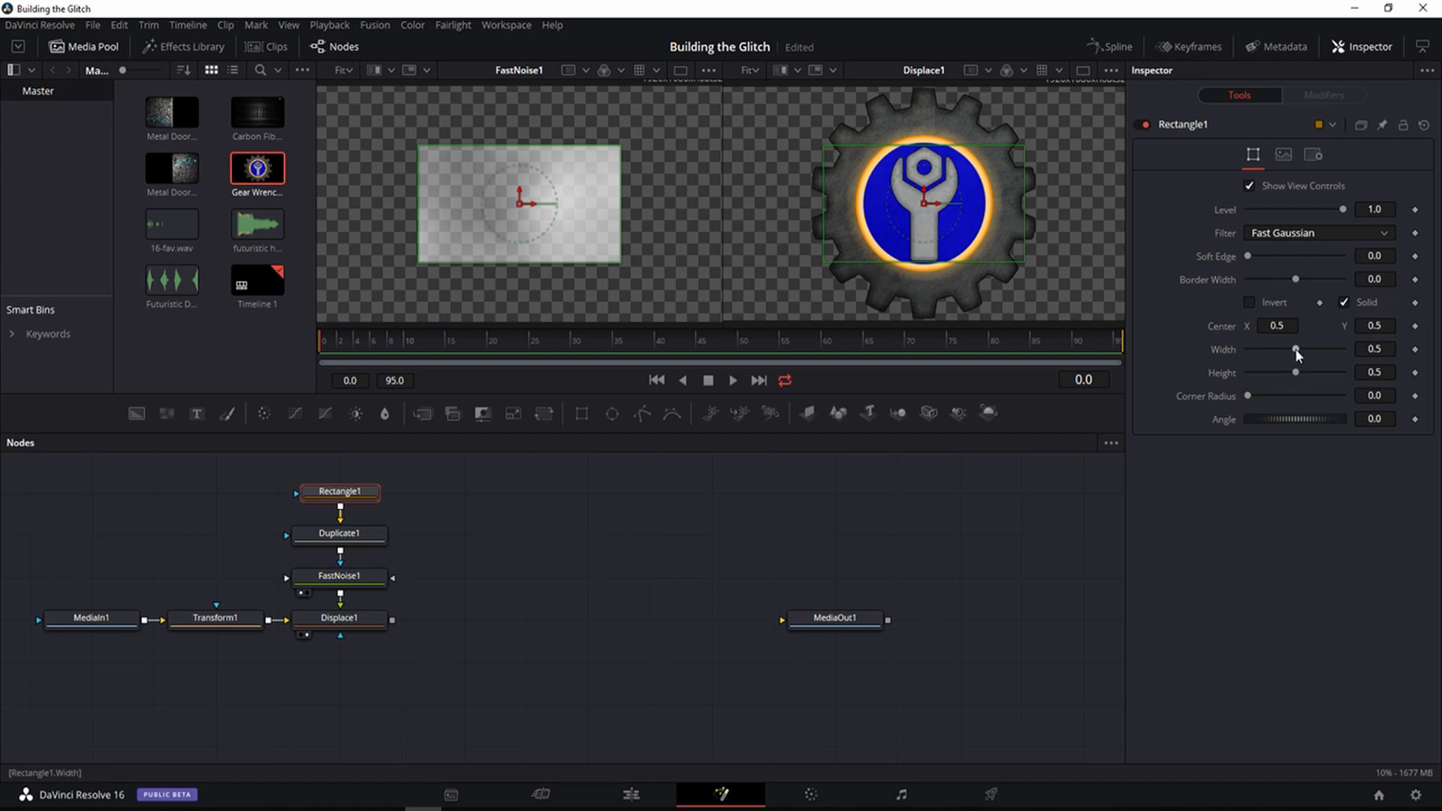
drag(1296, 350, 1355, 350)
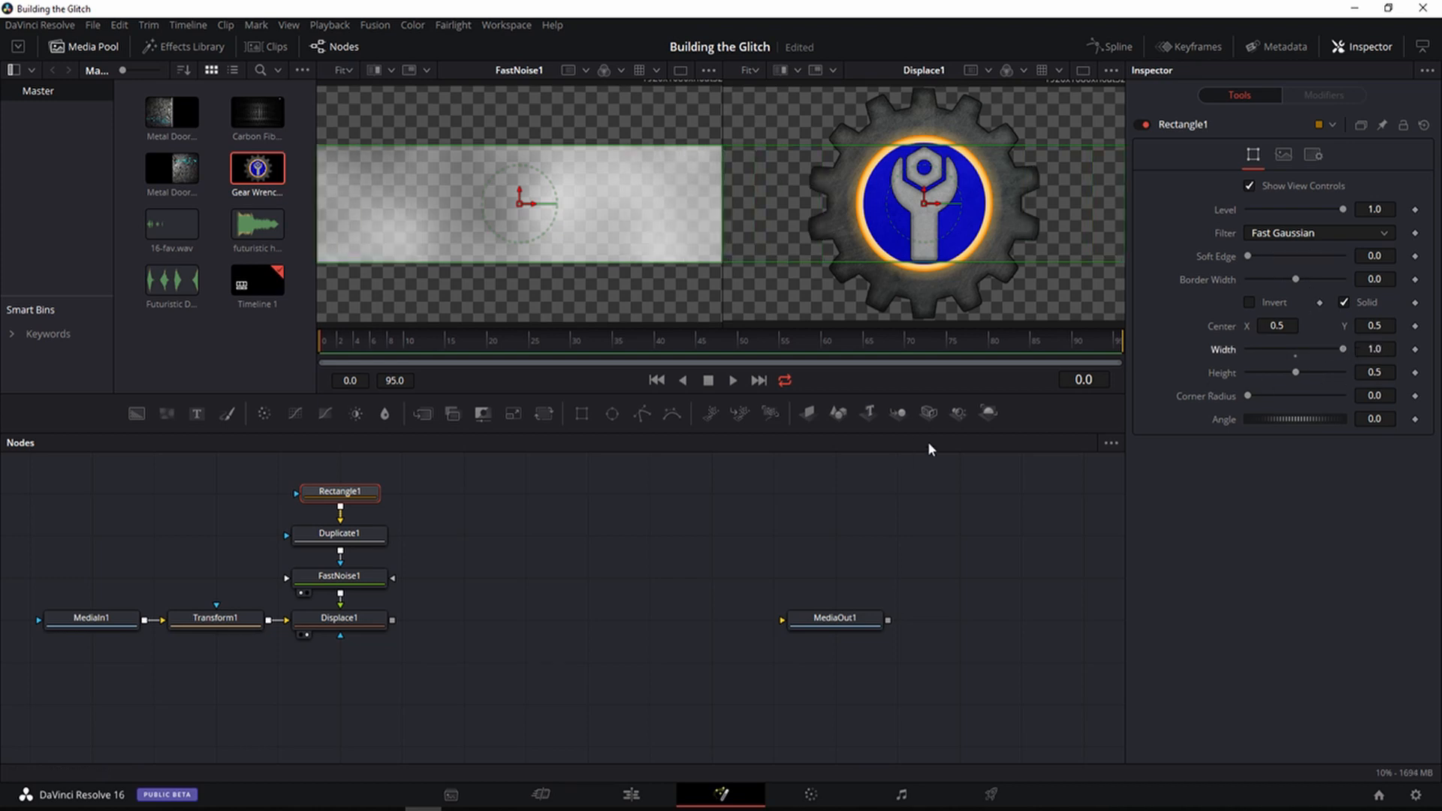
drag(1293, 372, 1262, 373)
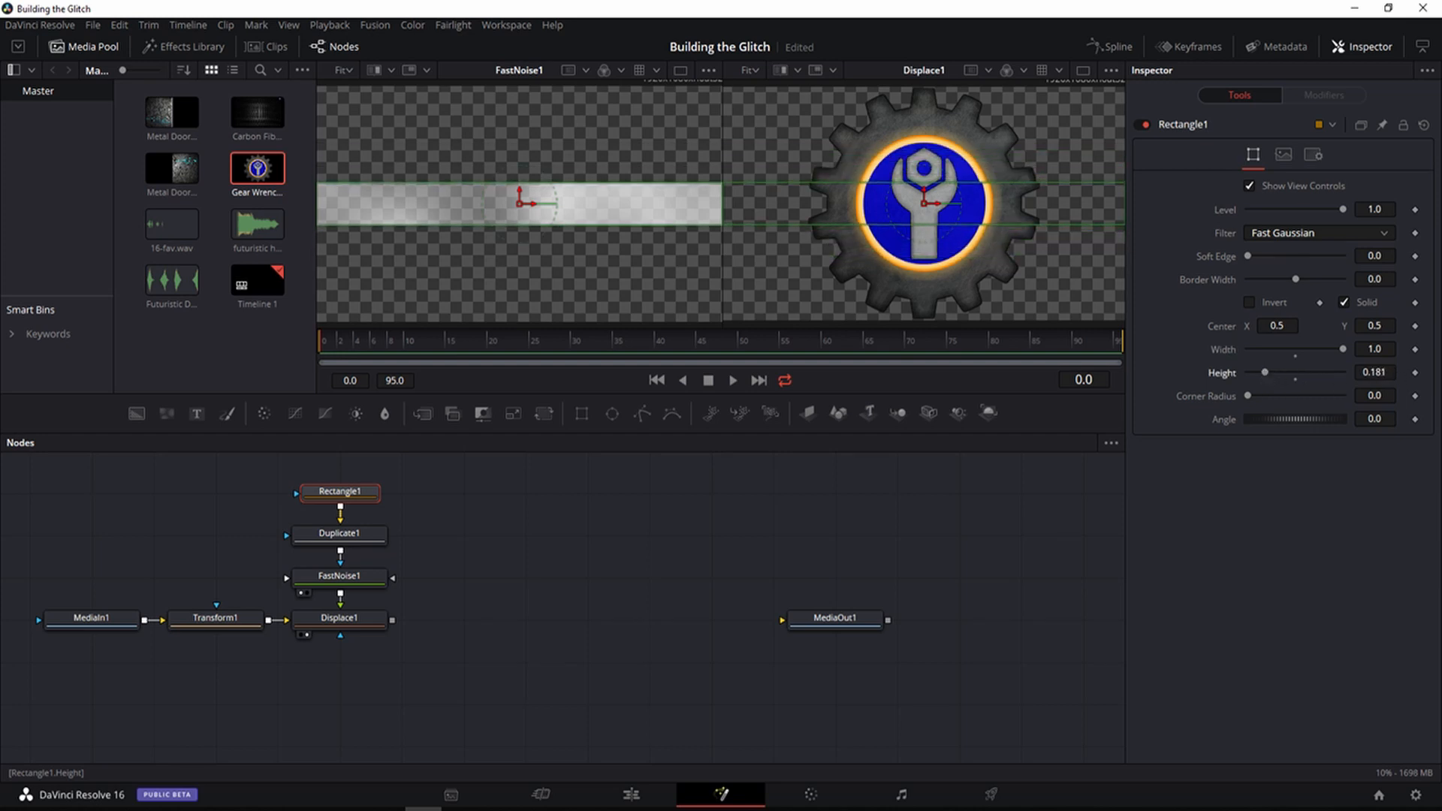
Step: Set Rectangle1's Height to 0.2
click(1387, 372)
key(BackSpace)
key(BackSpace)
key(BackSpace)
text(2)
key(Tab)
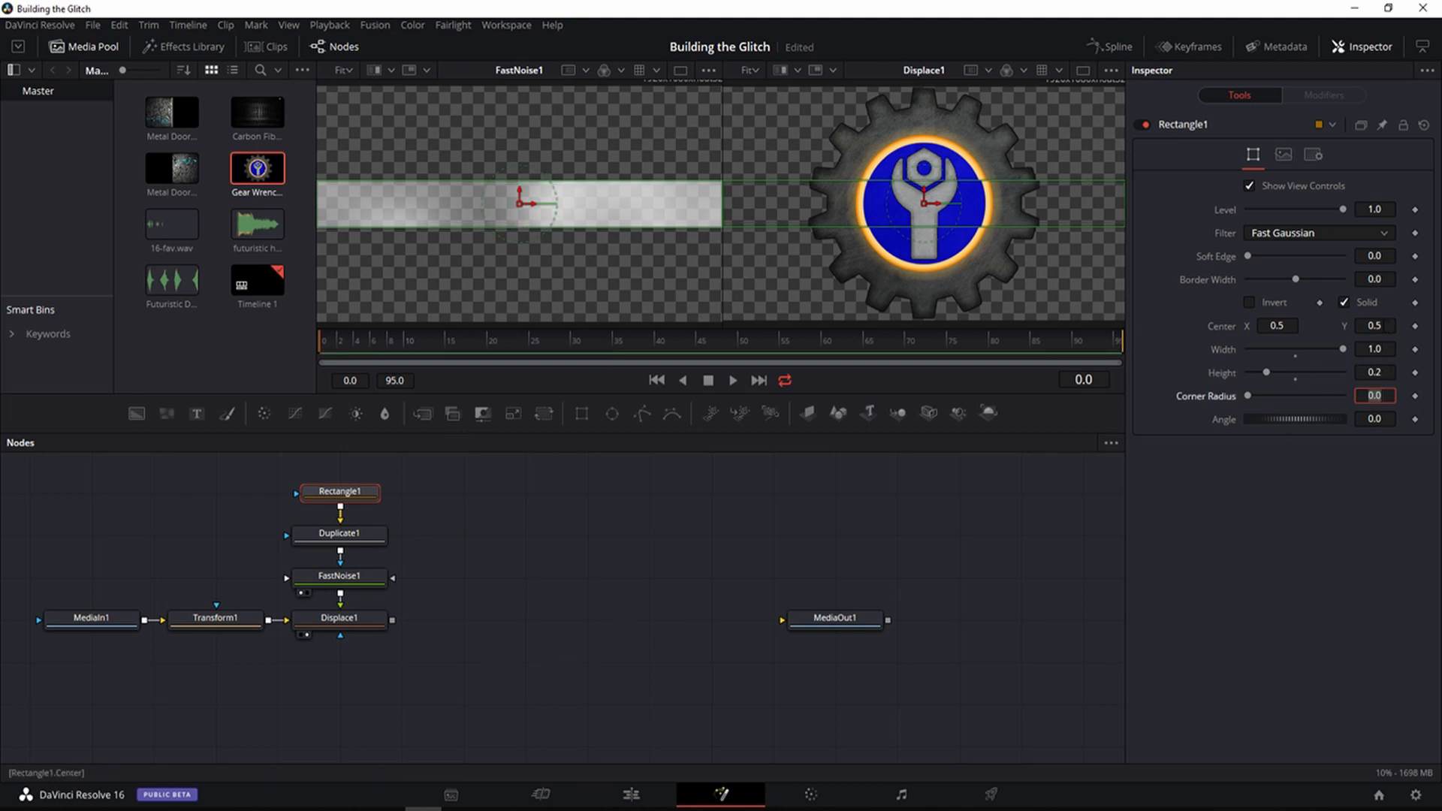
Step: Move Rectangle1 straight up in the frame to a Center Y of about 0.8
click(1386, 326)
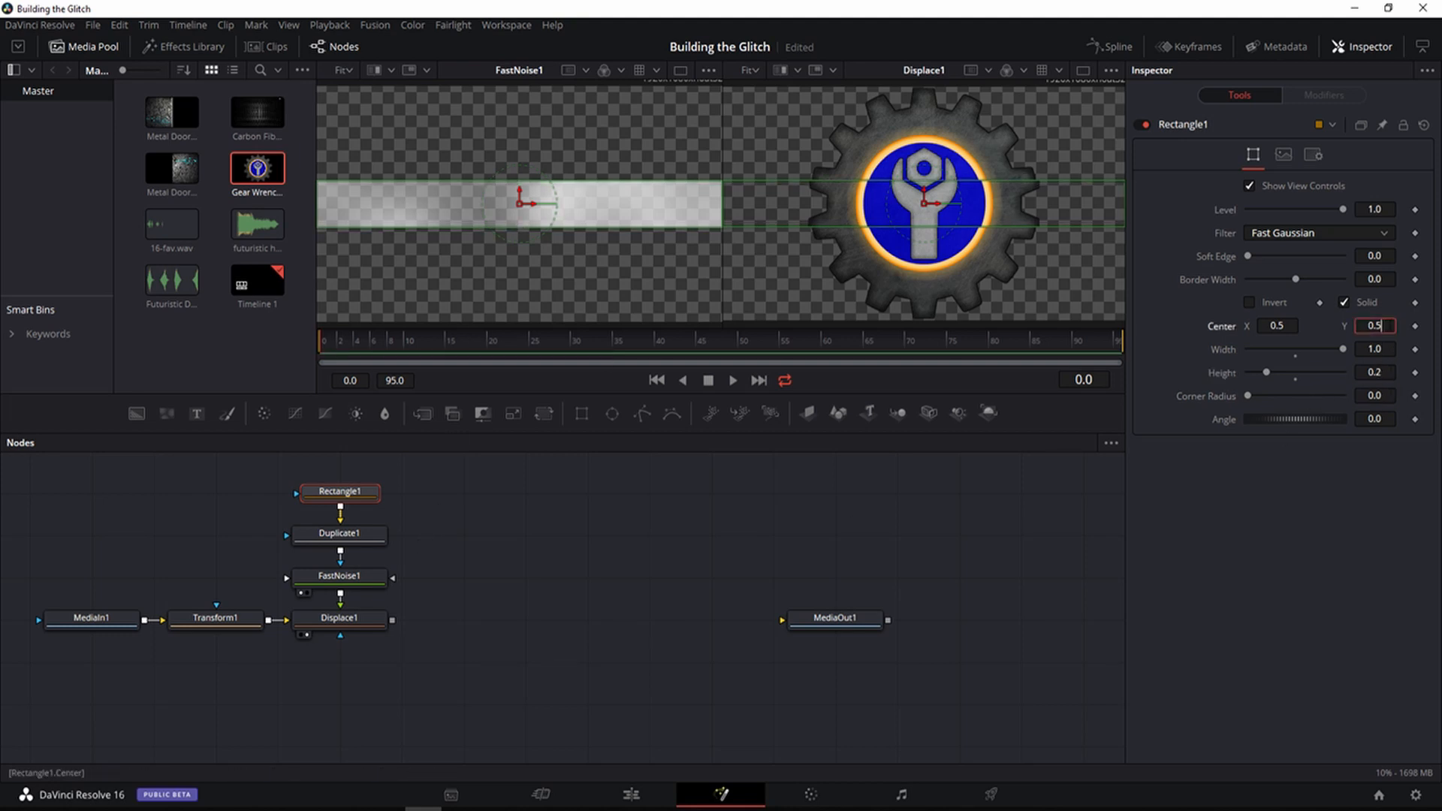
click(527, 196)
drag(520, 193, 507, 120)
Step: Reduce the gear wrench logo's Size in Transform1 to about 0.75
click(220, 620)
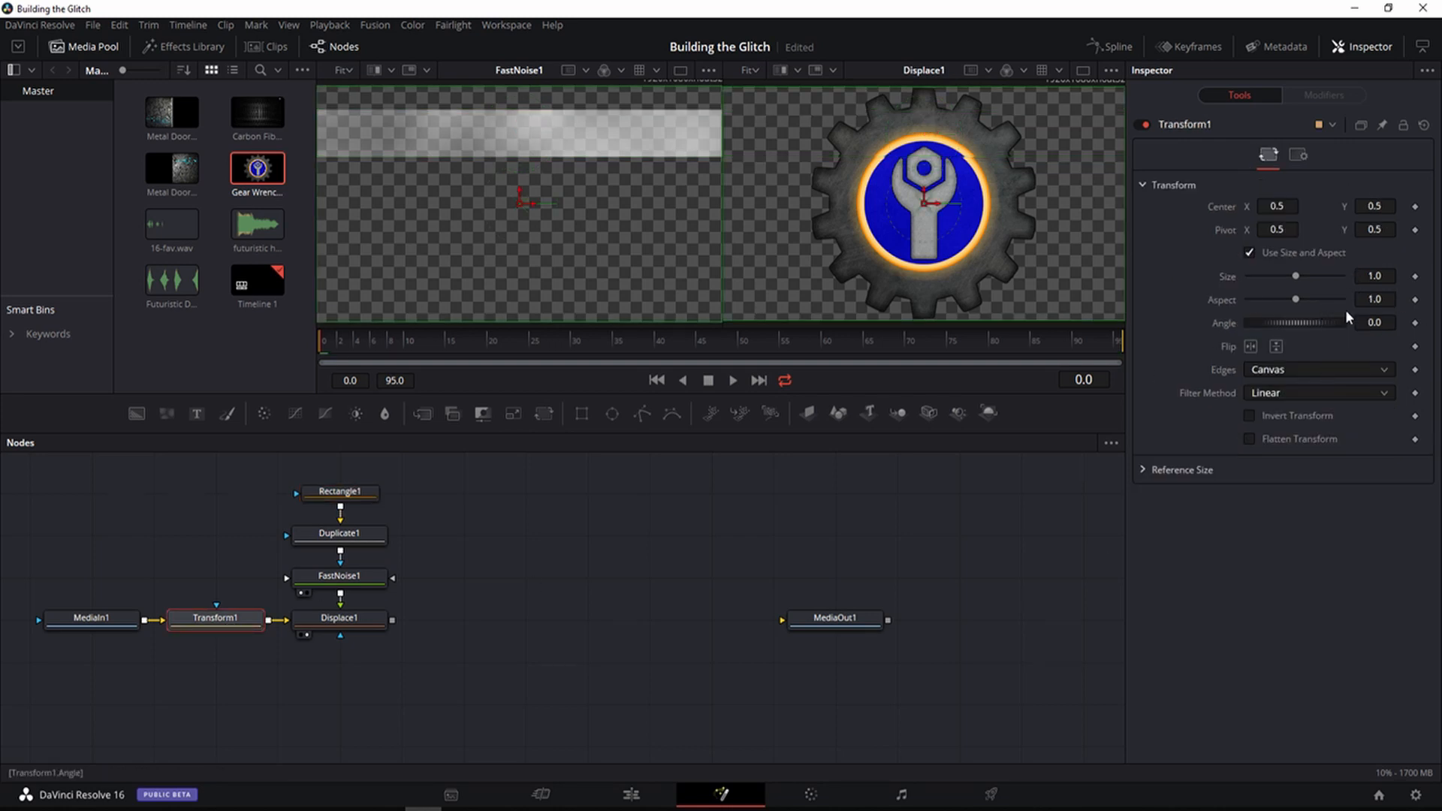
drag(1296, 276, 1283, 276)
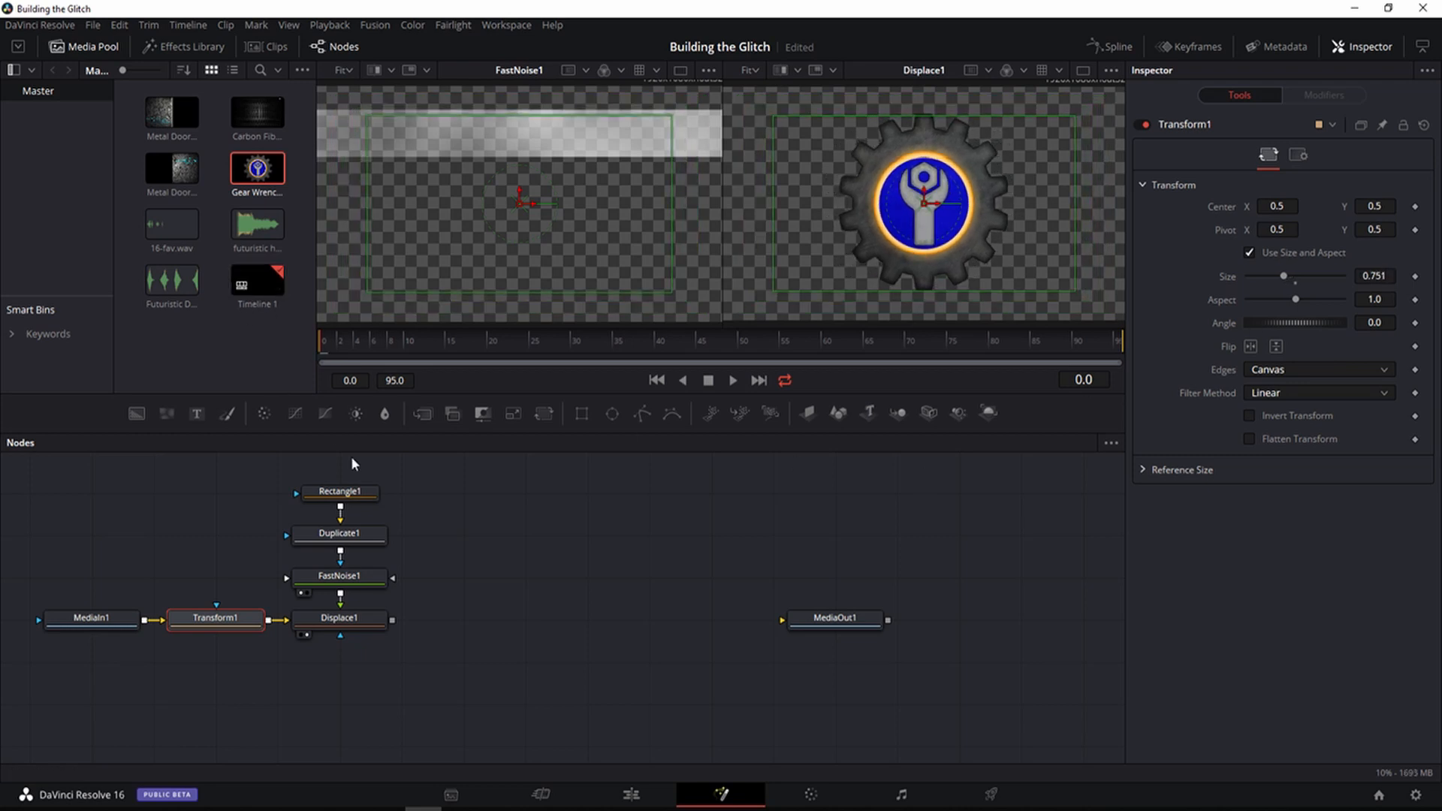
Step: Set Duplicate1's Copies to 5 and shift its Center Y to about 0.23 to stack the bands down the frame
click(340, 492)
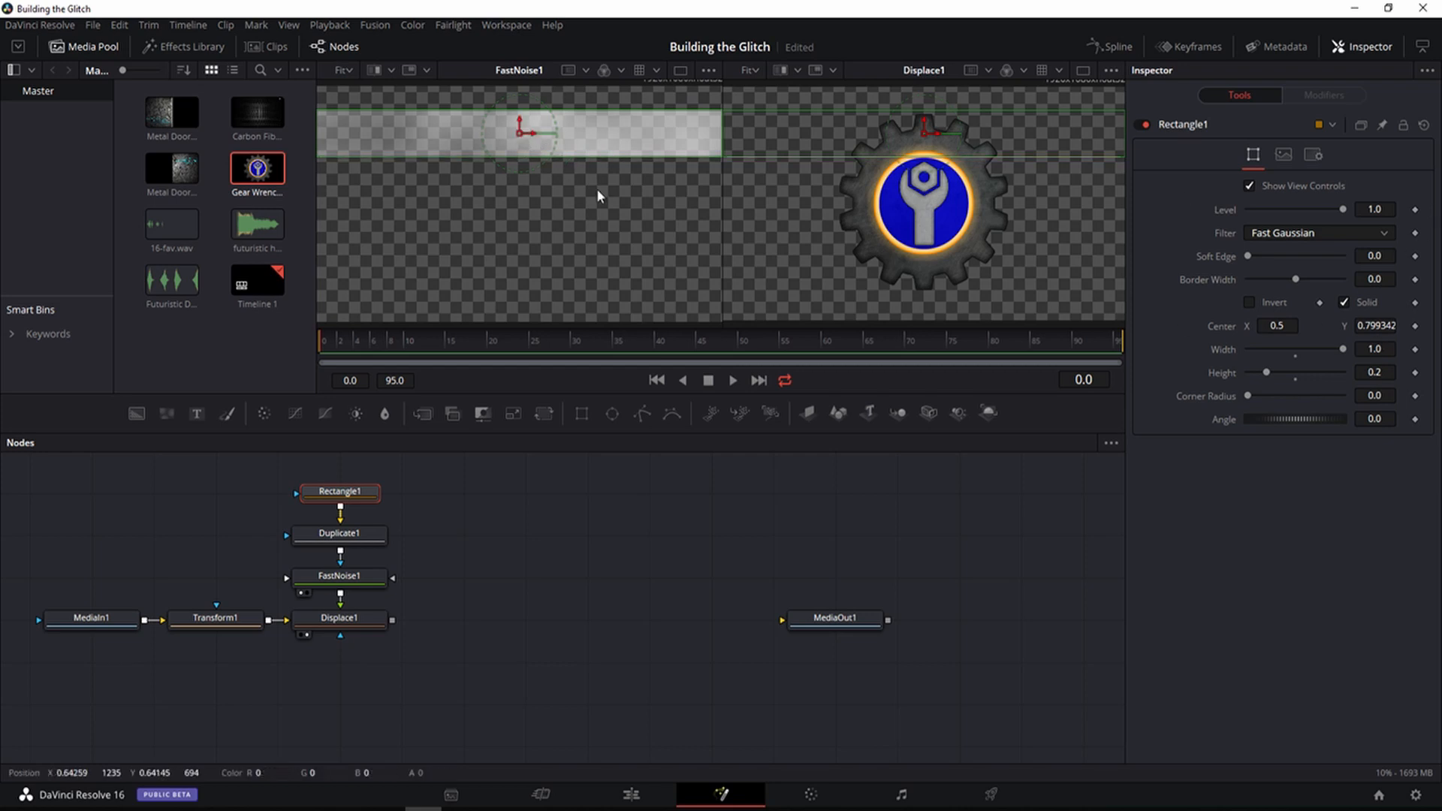
click(360, 535)
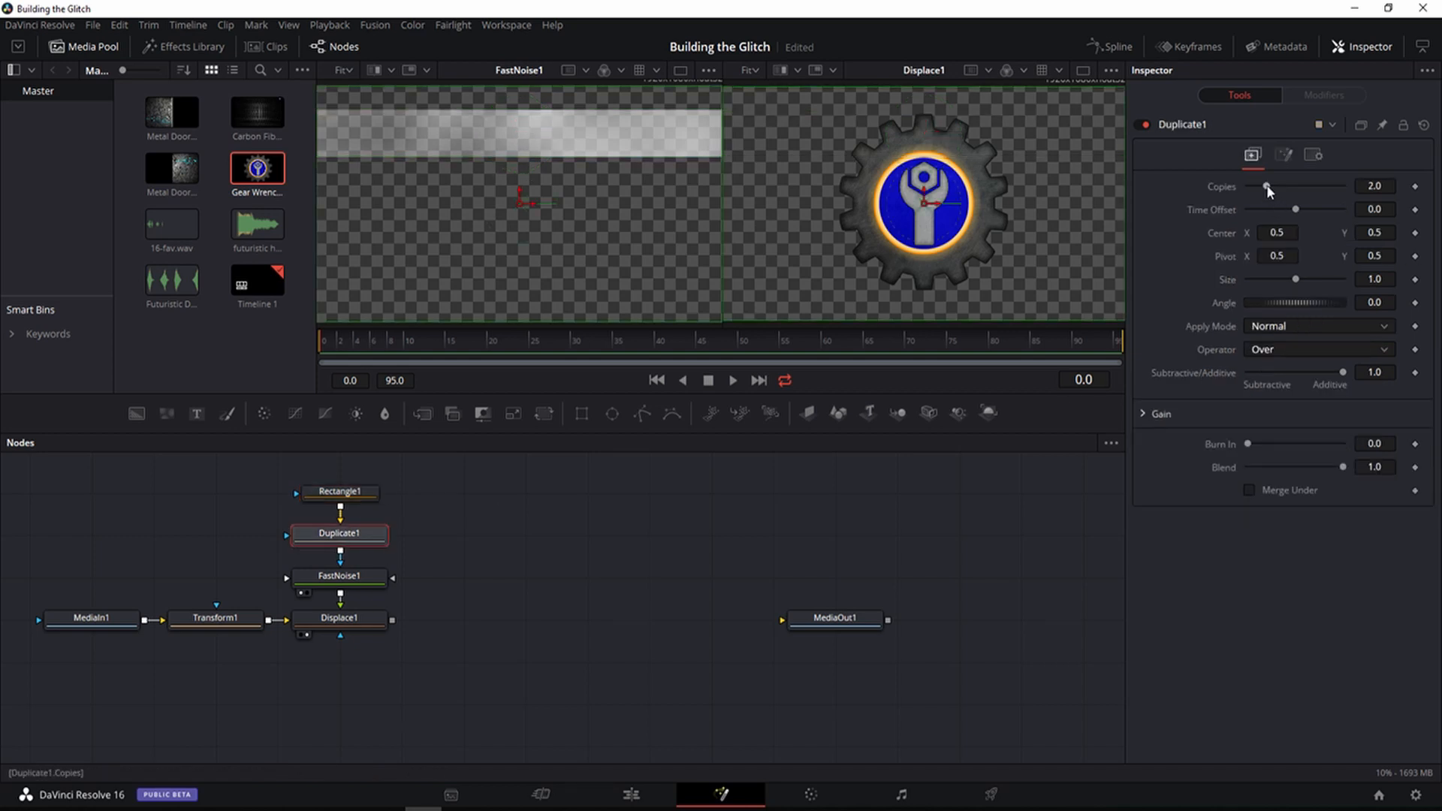
drag(1274, 188, 1294, 187)
double_click(1381, 187)
text(5)
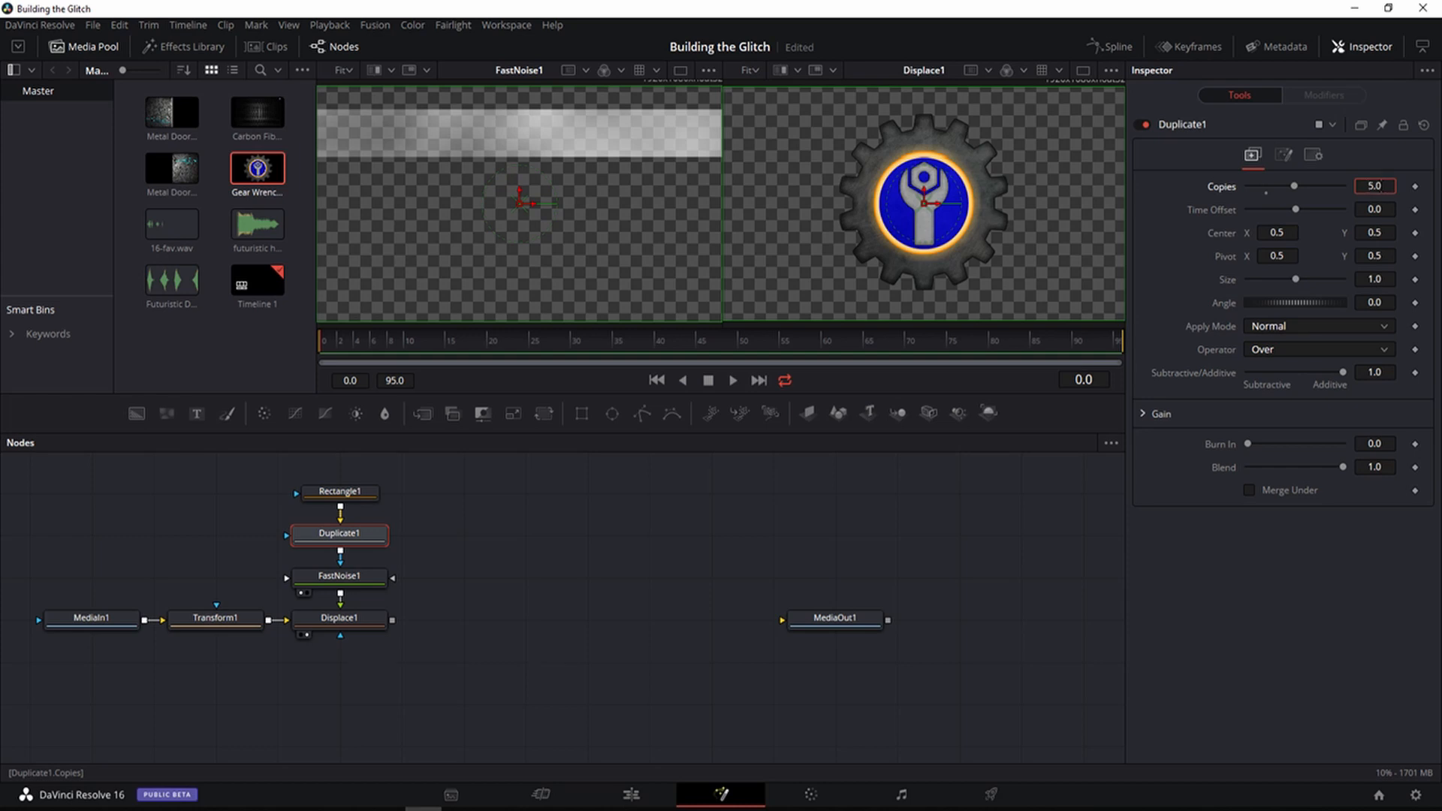
key(Tab)
click(1195, 293)
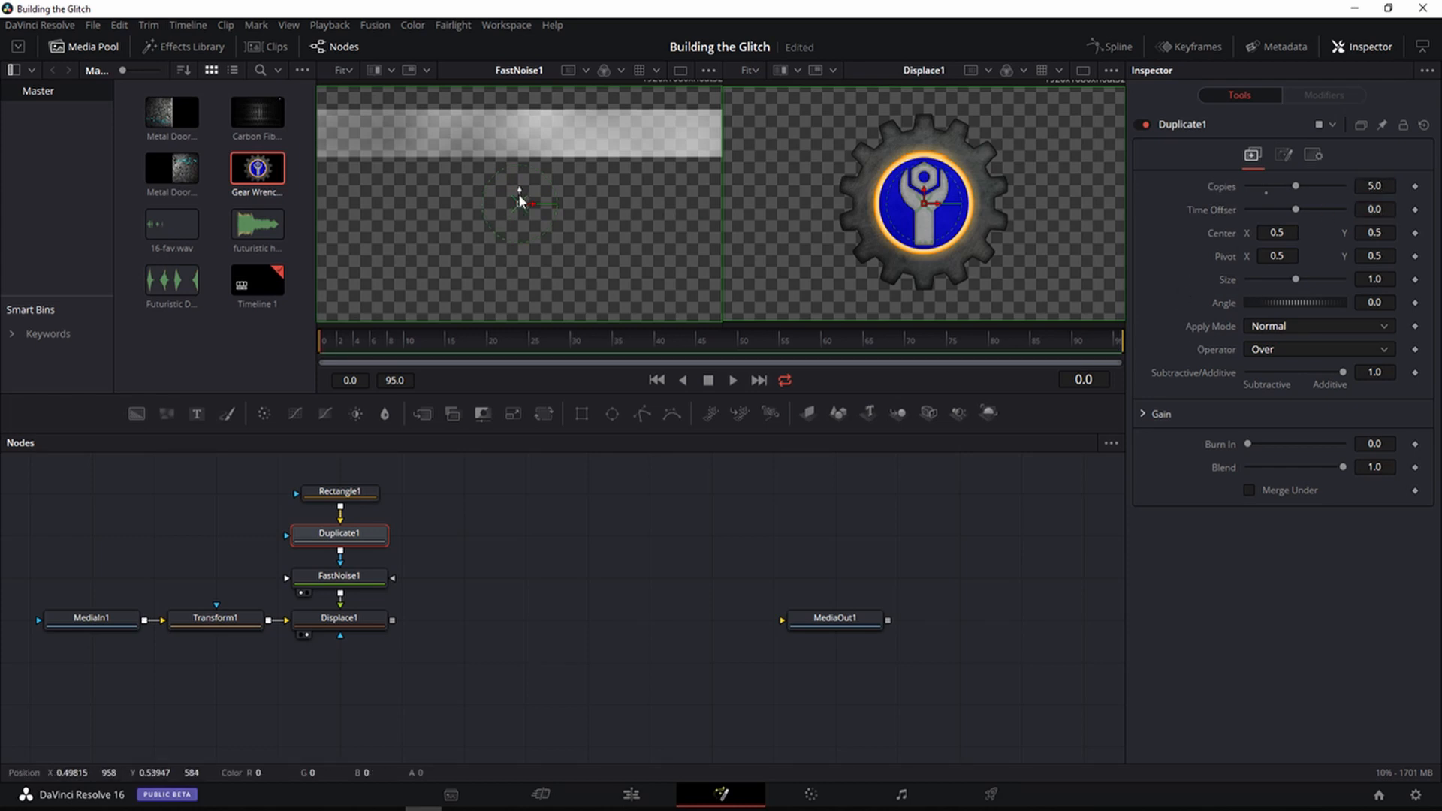
drag(518, 194, 515, 258)
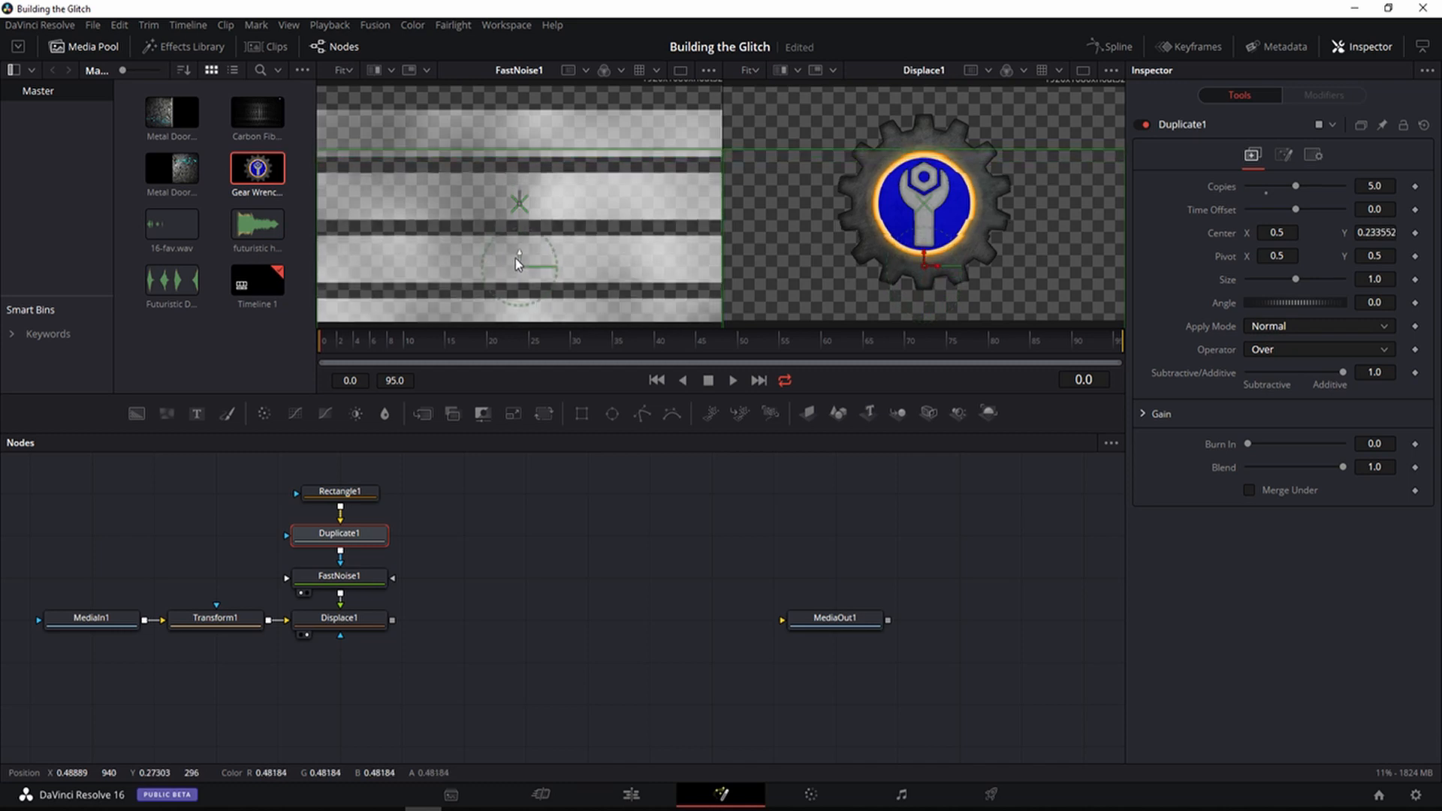
Step: In FastNoise1, set Detail to 10.0, Contrast to about 3.35, Brightness to -1.0 and Seethe Rate to 4.0
click(336, 585)
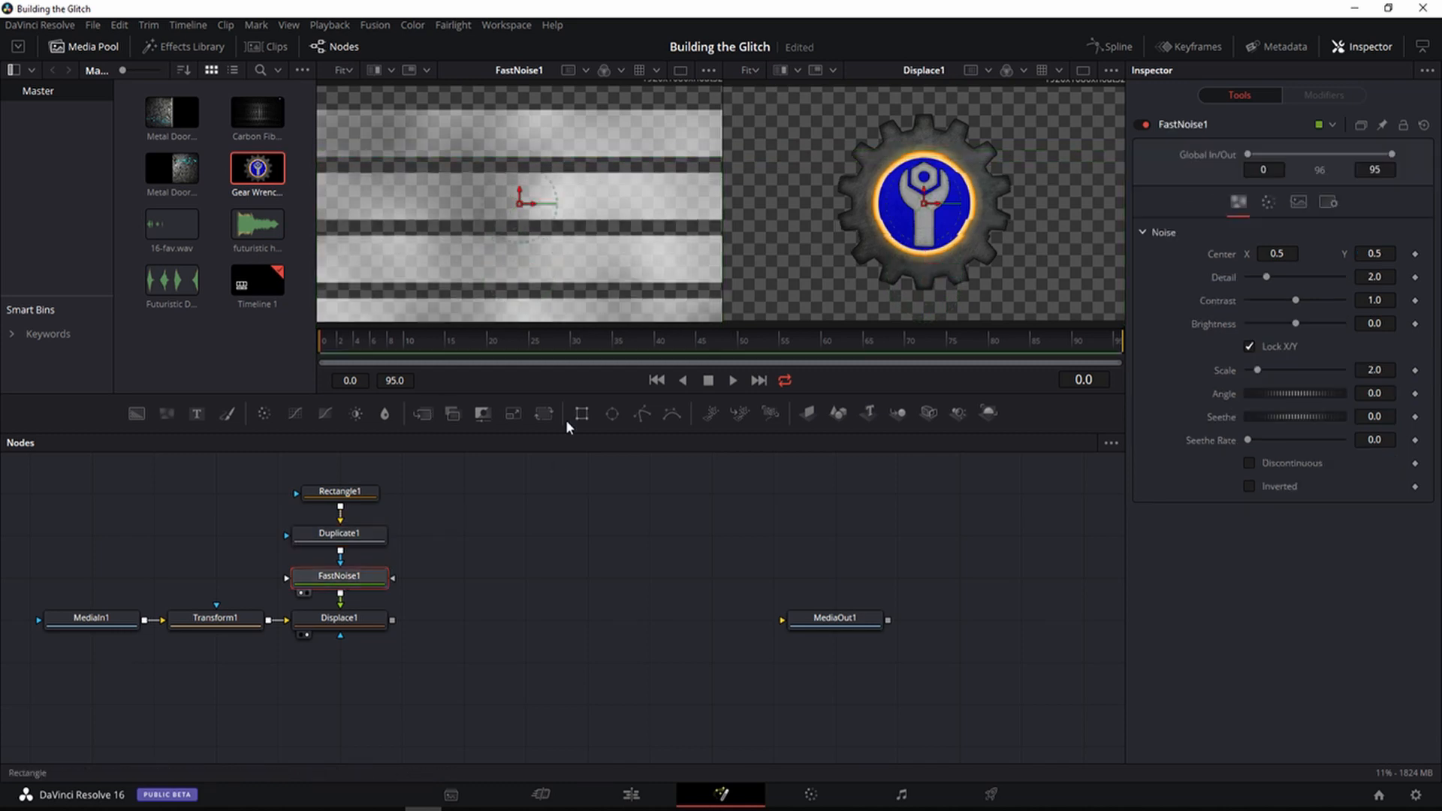
drag(1265, 278, 1248, 325)
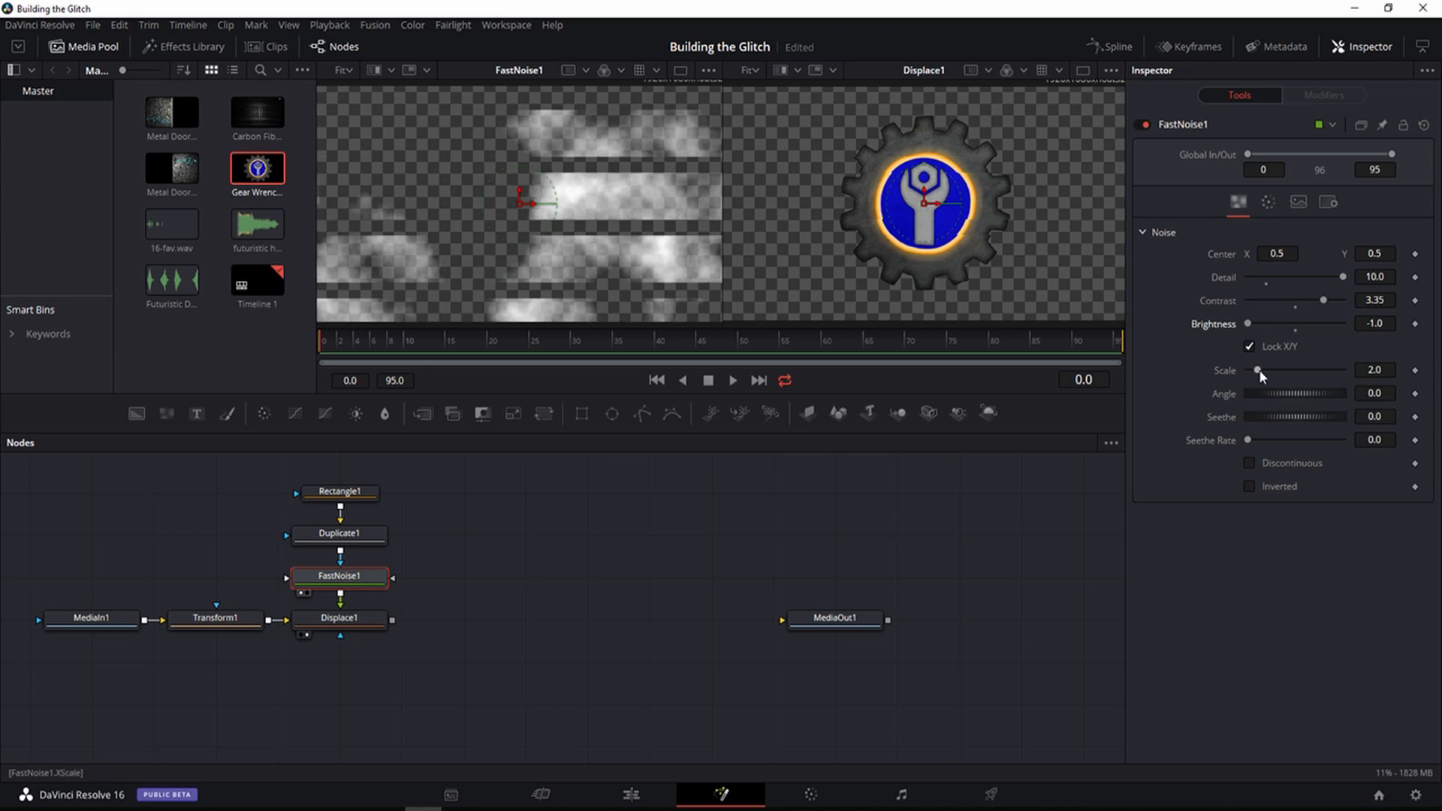
click(1375, 440)
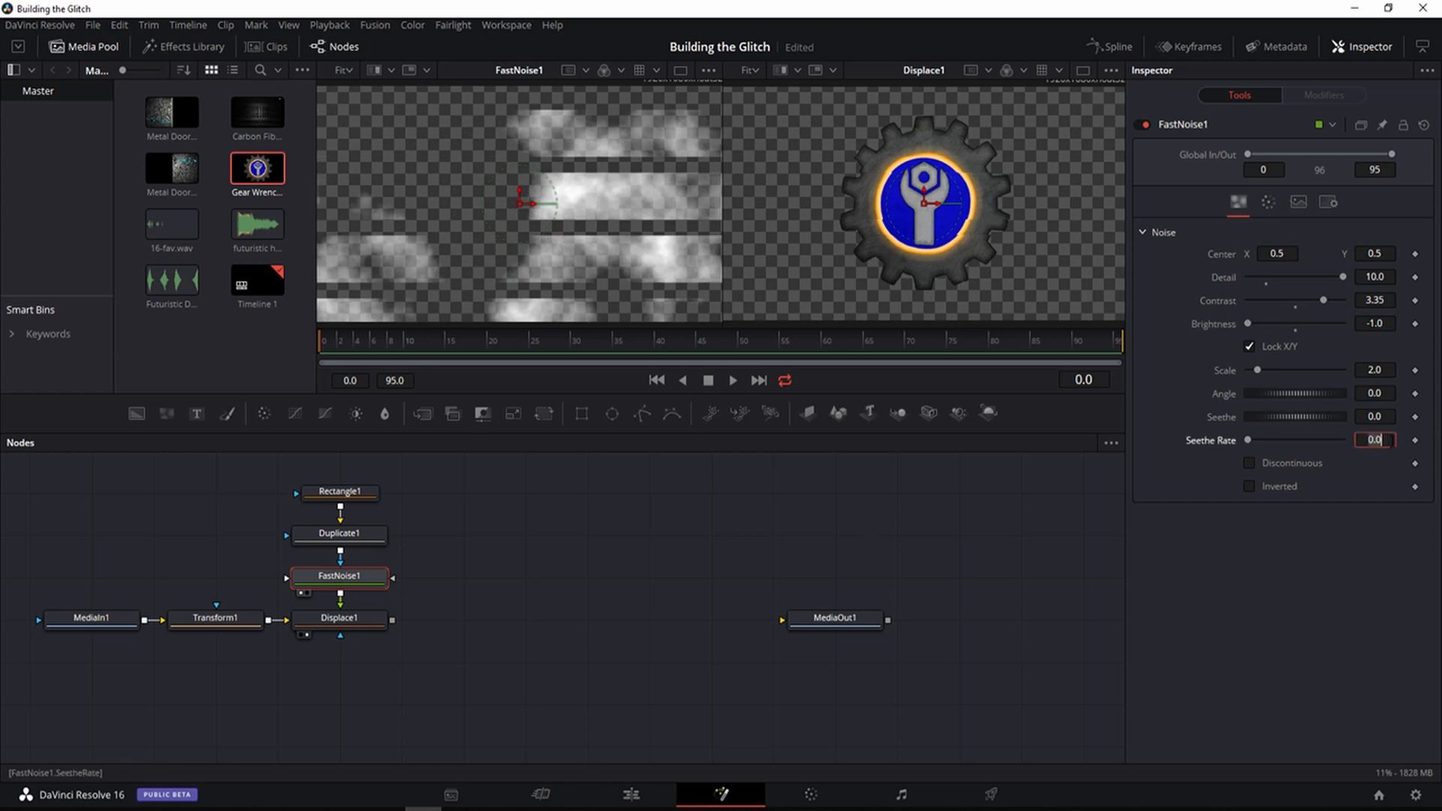
key(Tab)
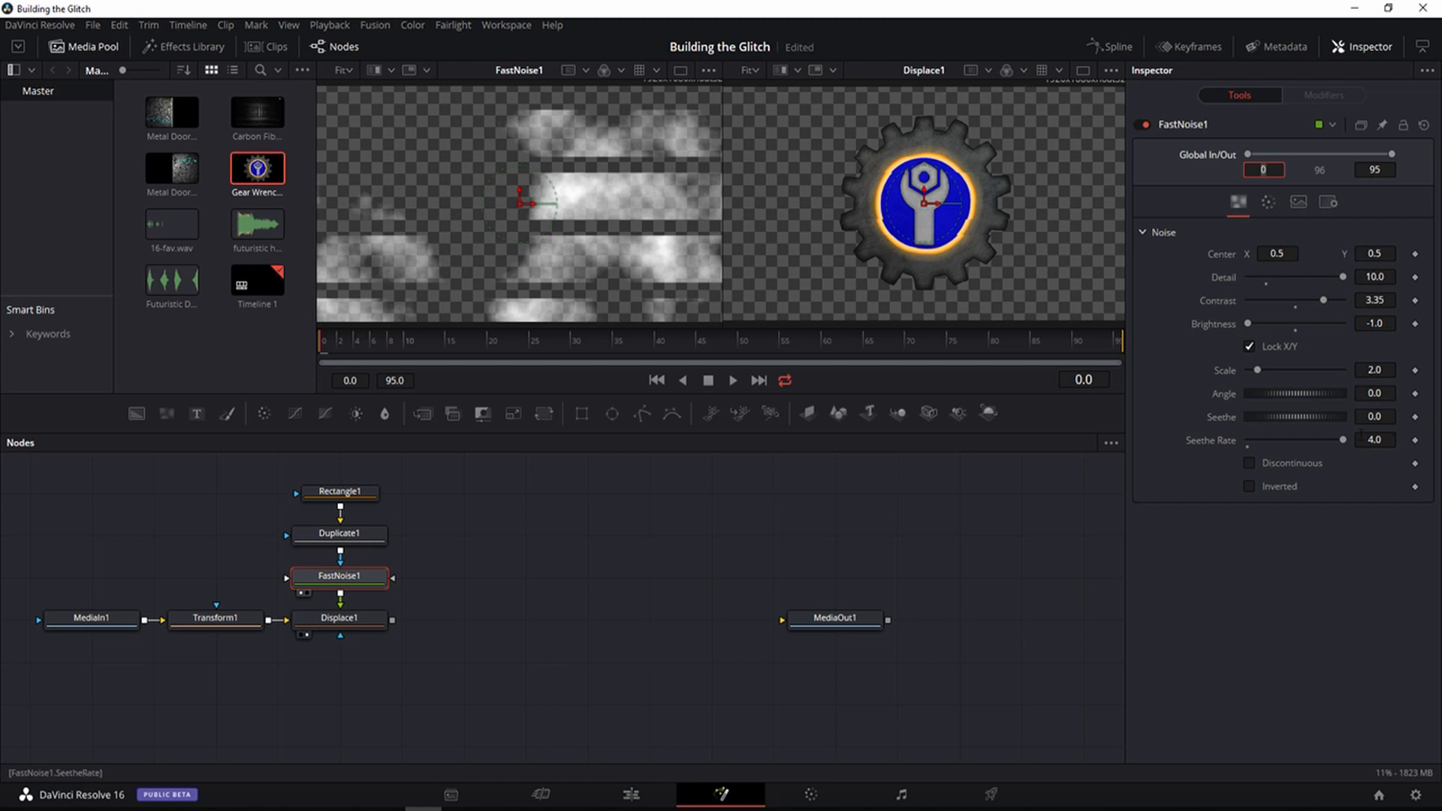
Step: Unlock FastNoise1's X/Y scaling and set X Scale to 0.0 and Y Scale to 20.0 for thin horizontal streaks
click(1250, 346)
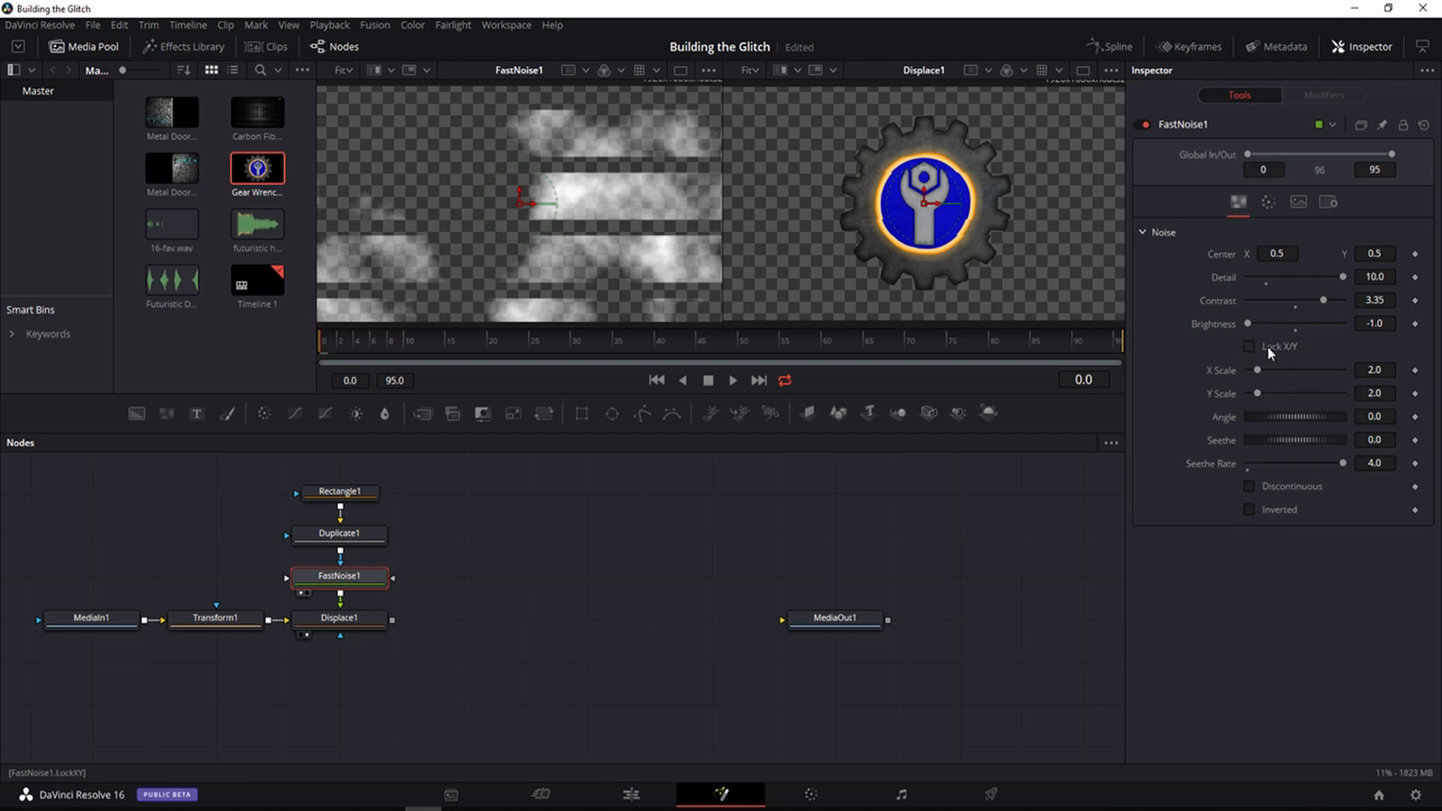
drag(1257, 368, 1429, 399)
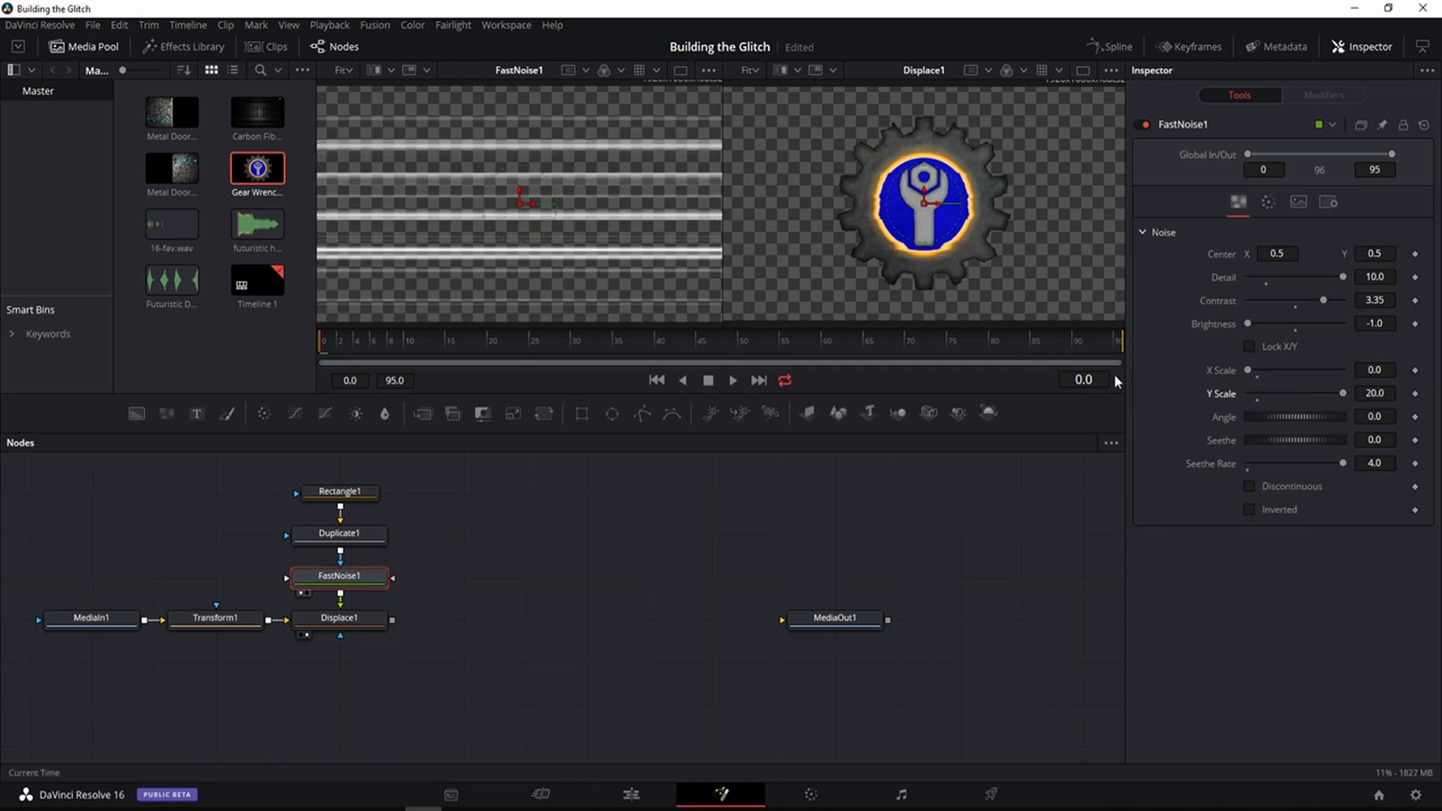
Step: Keyframe Displace1's Refraction Strength at 0.1 on frames 32 and 33
click(335, 623)
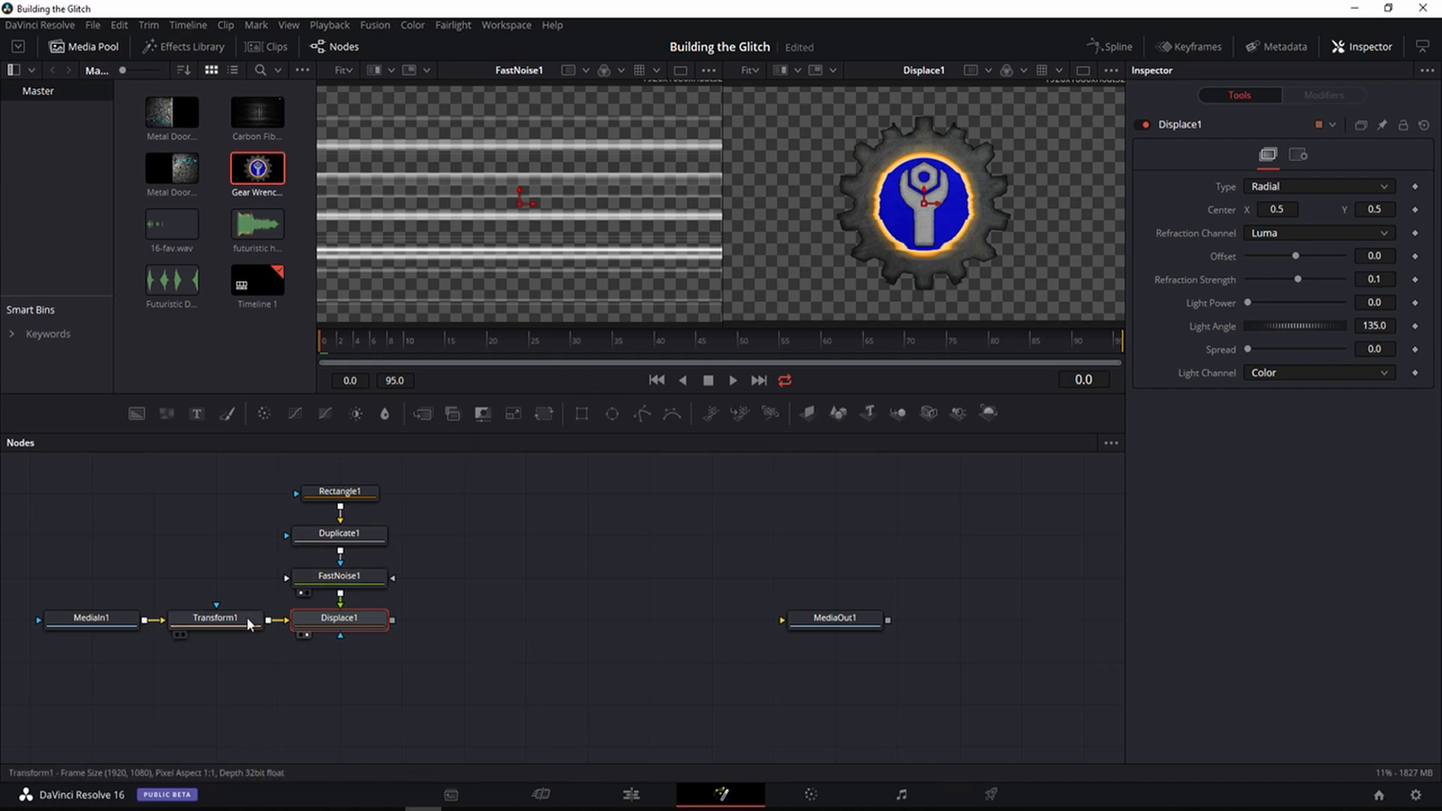
click(585, 338)
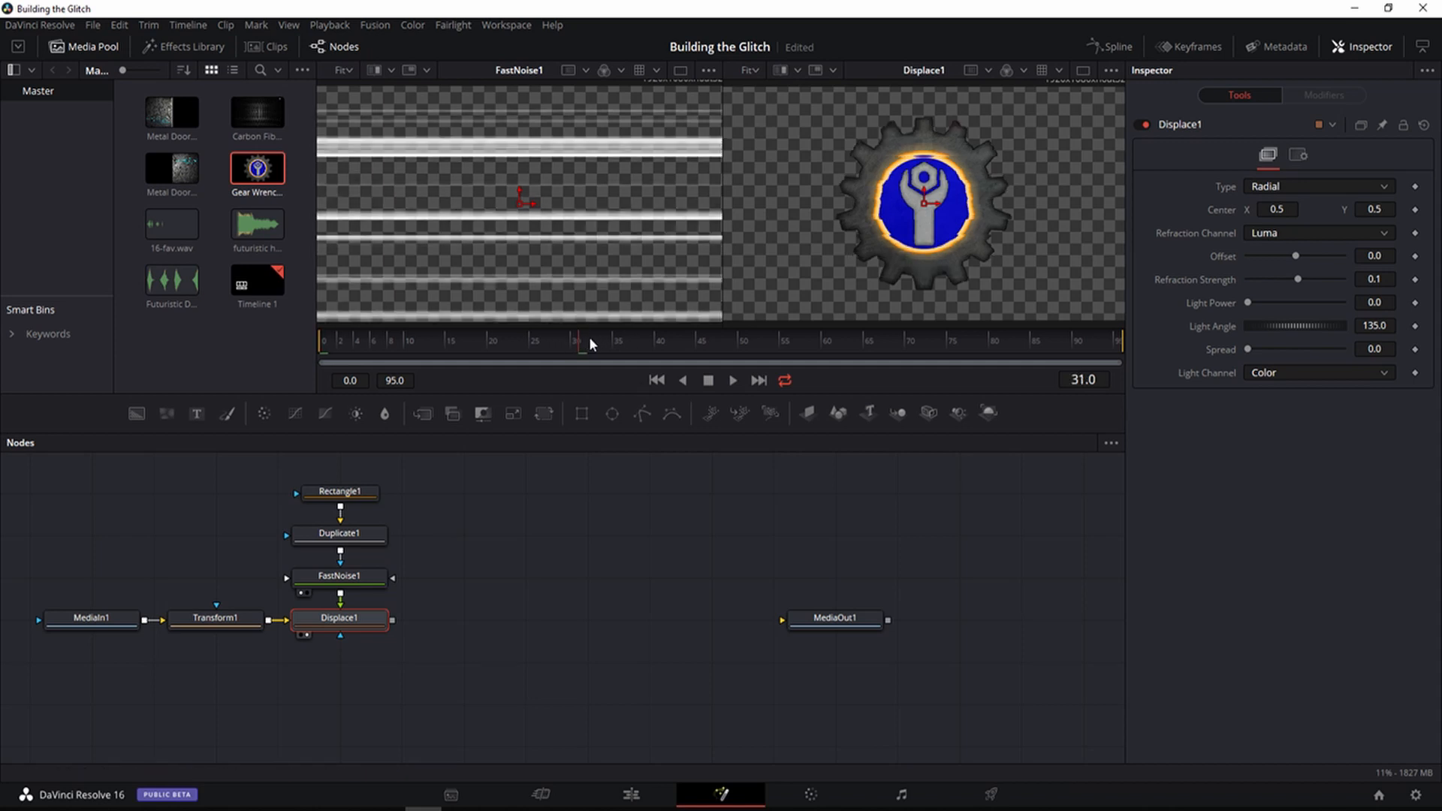
click(589, 337)
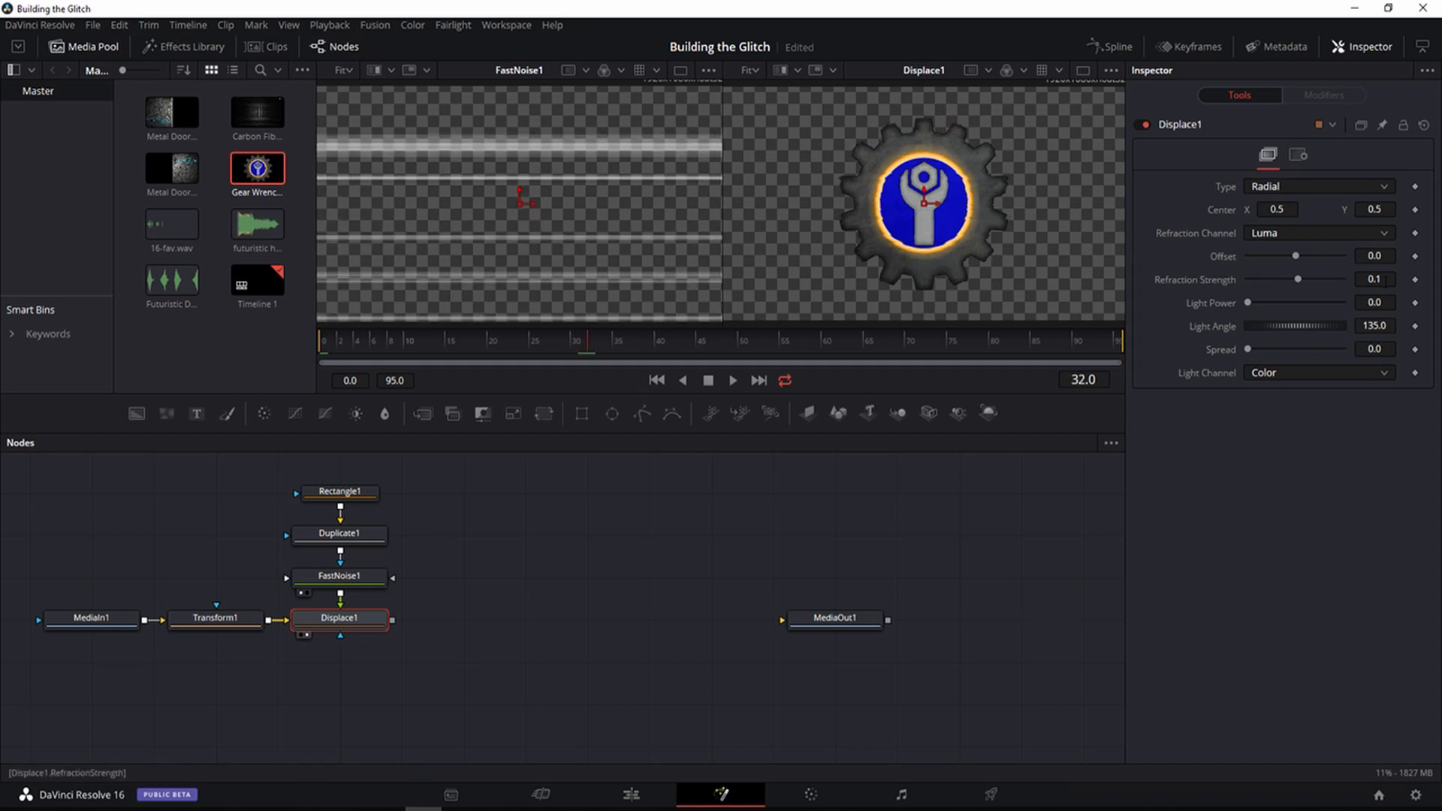
click(1415, 280)
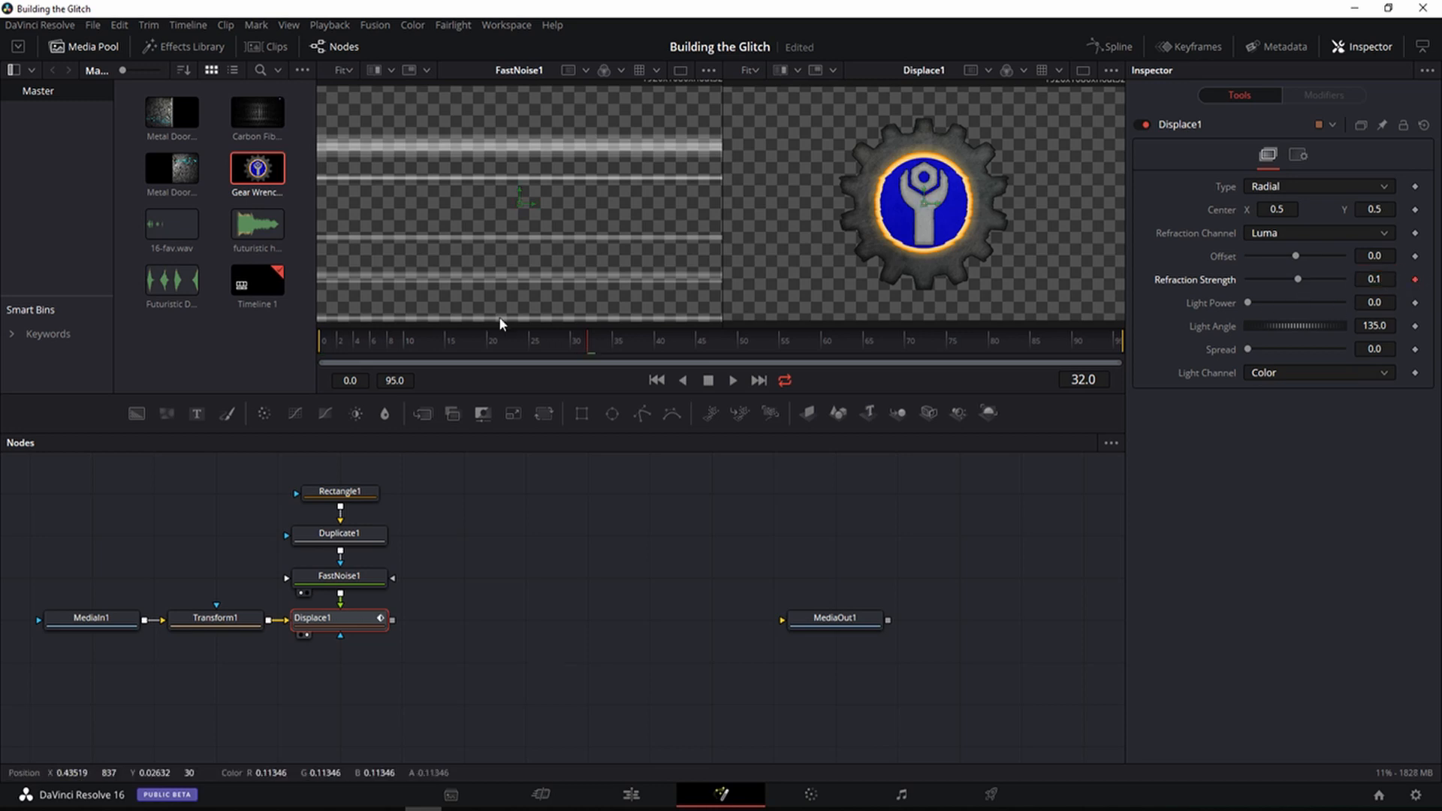
drag(595, 338, 601, 339)
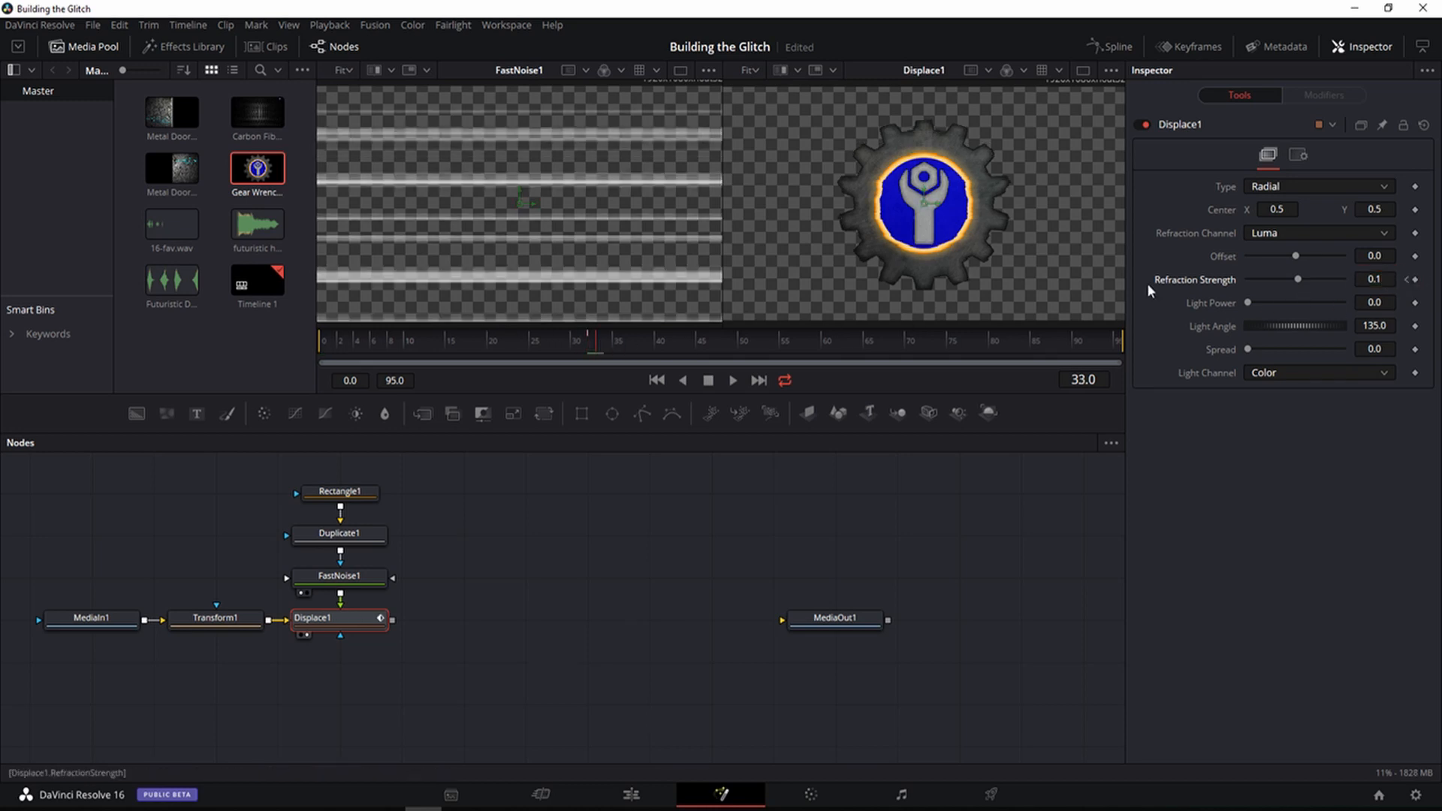
click(1415, 280)
Step: Return to frame 32 and set Displace1's Refraction Strength to 0 there
click(587, 339)
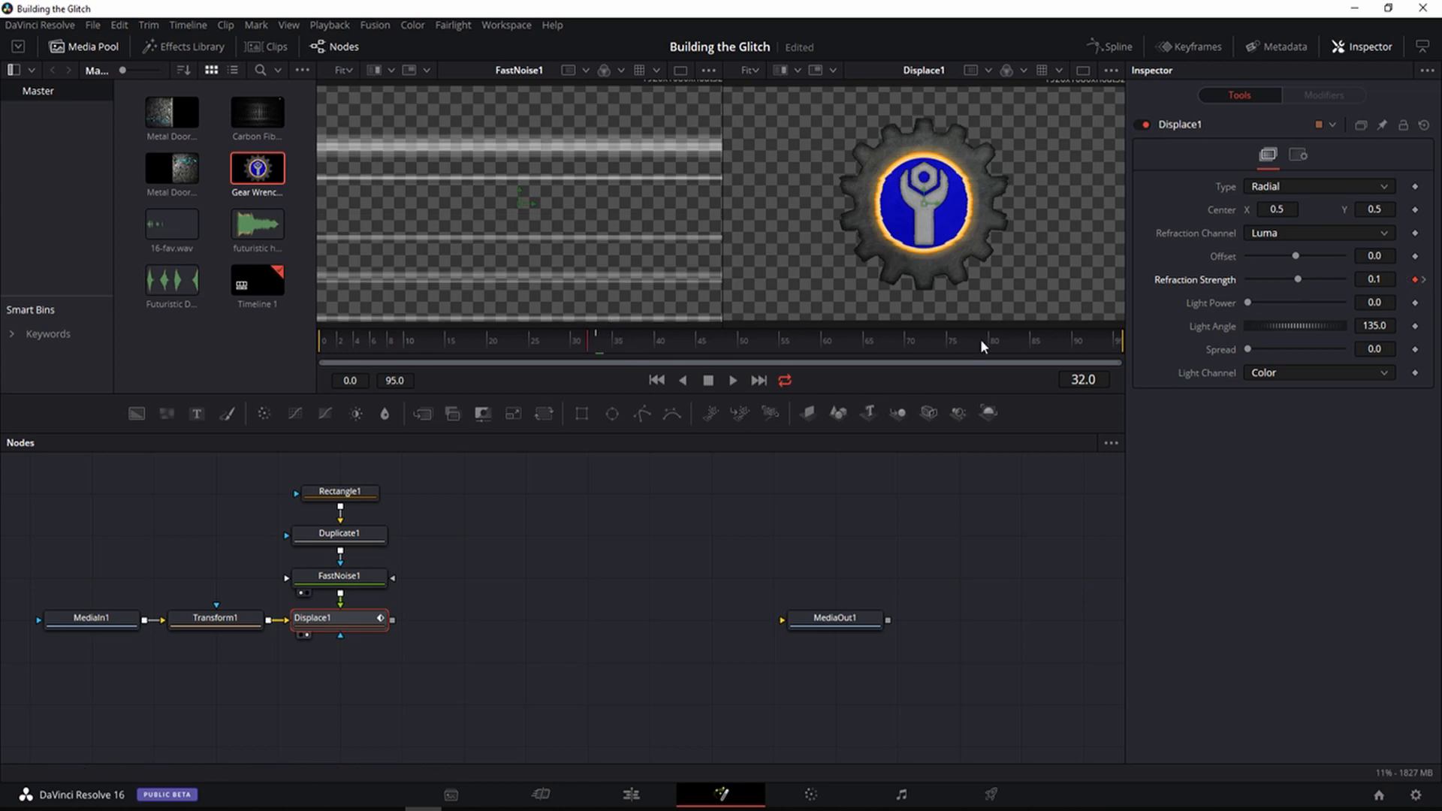
click(1387, 279)
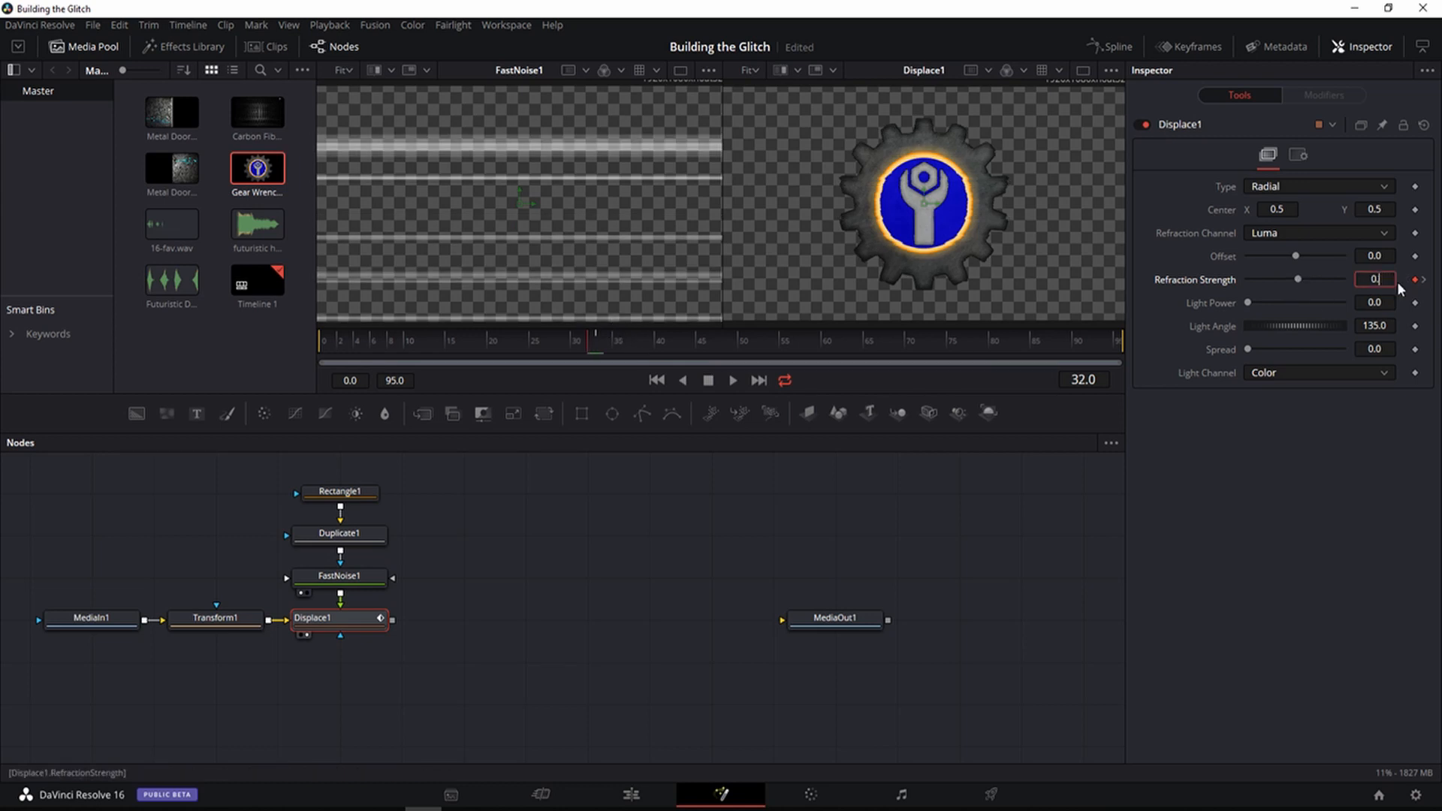
key(Return)
Step: Keyframe Displace1's Refraction Strength at 0.1 on frame 35 and at 0.0 on frame 36
key(Right)
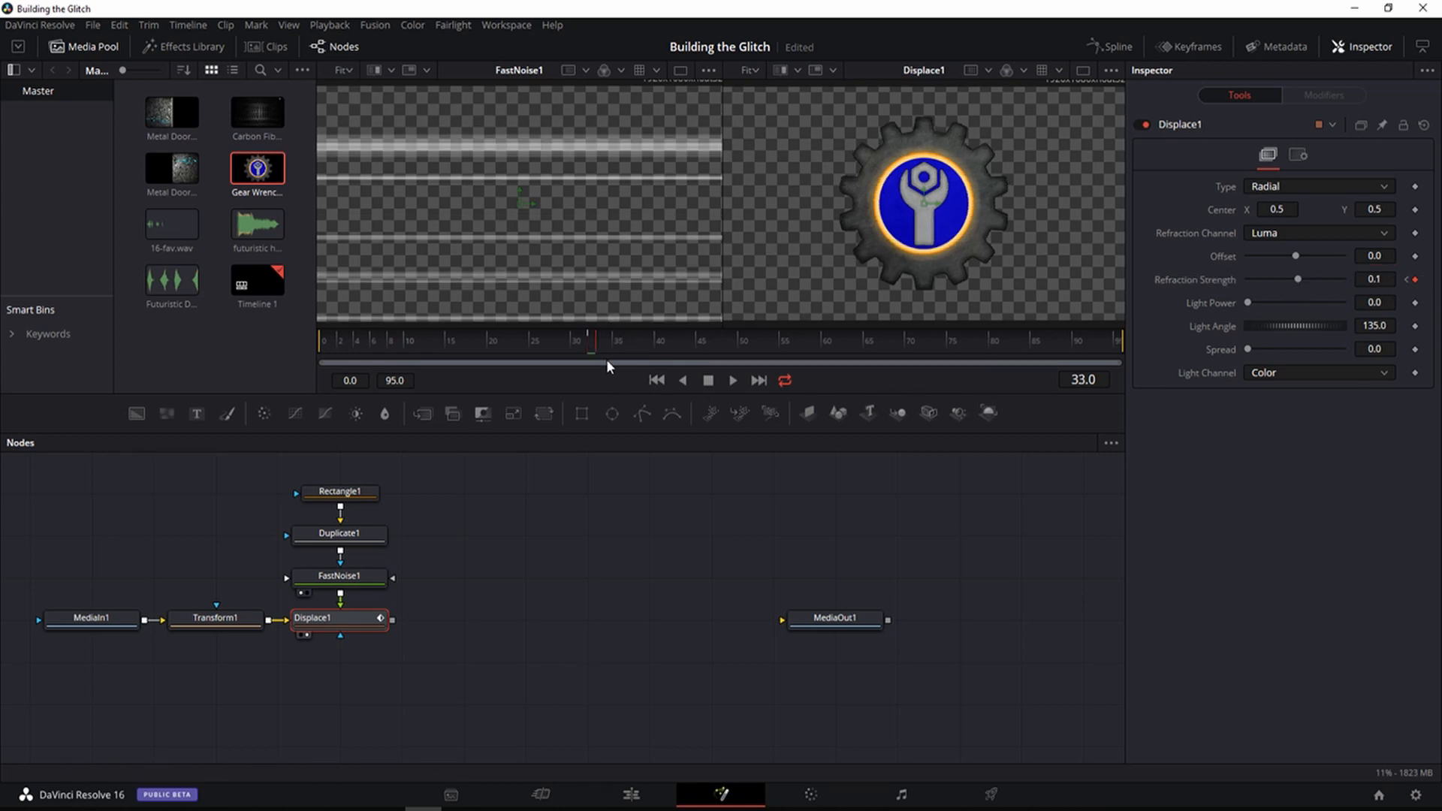
key(Right)
key(Right)
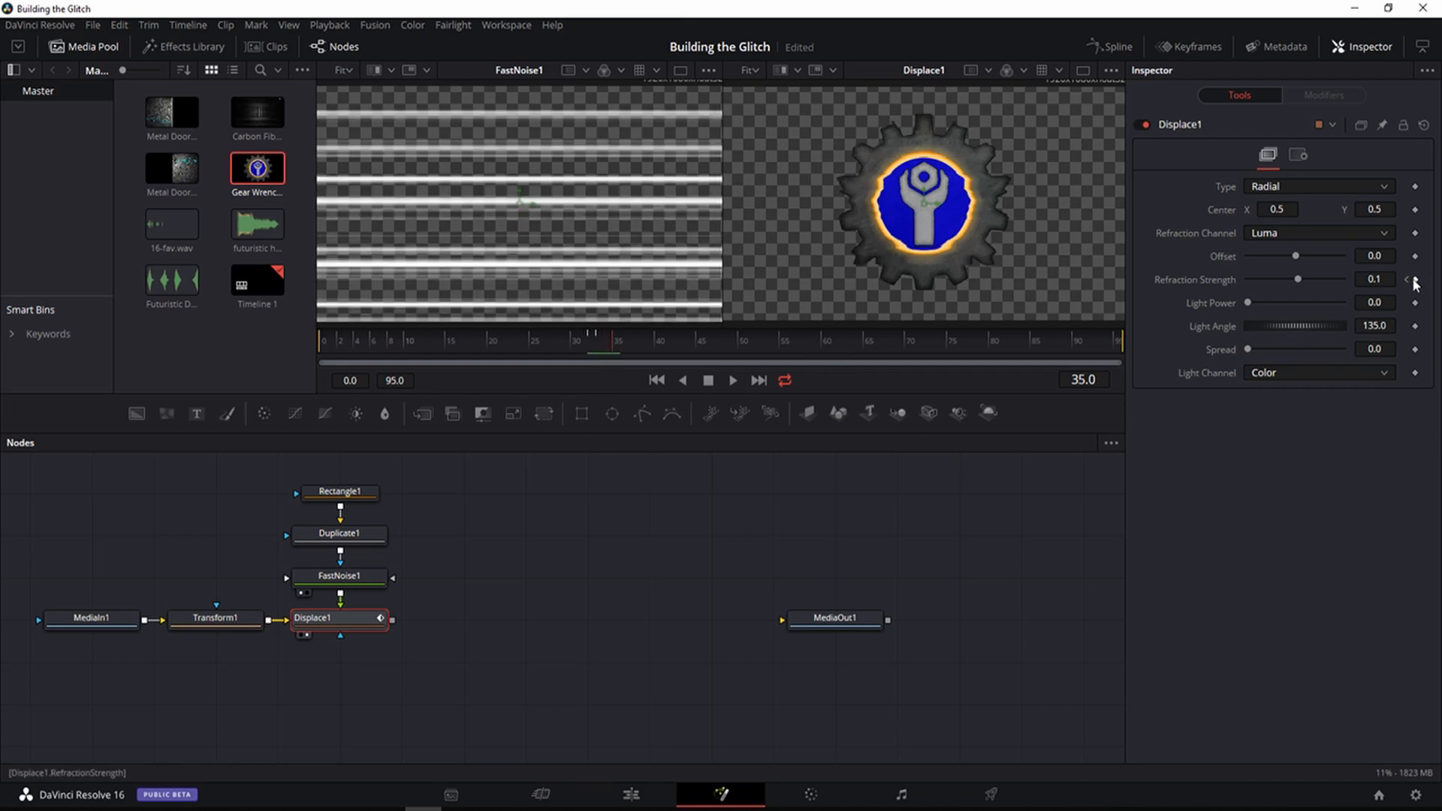
key(Right)
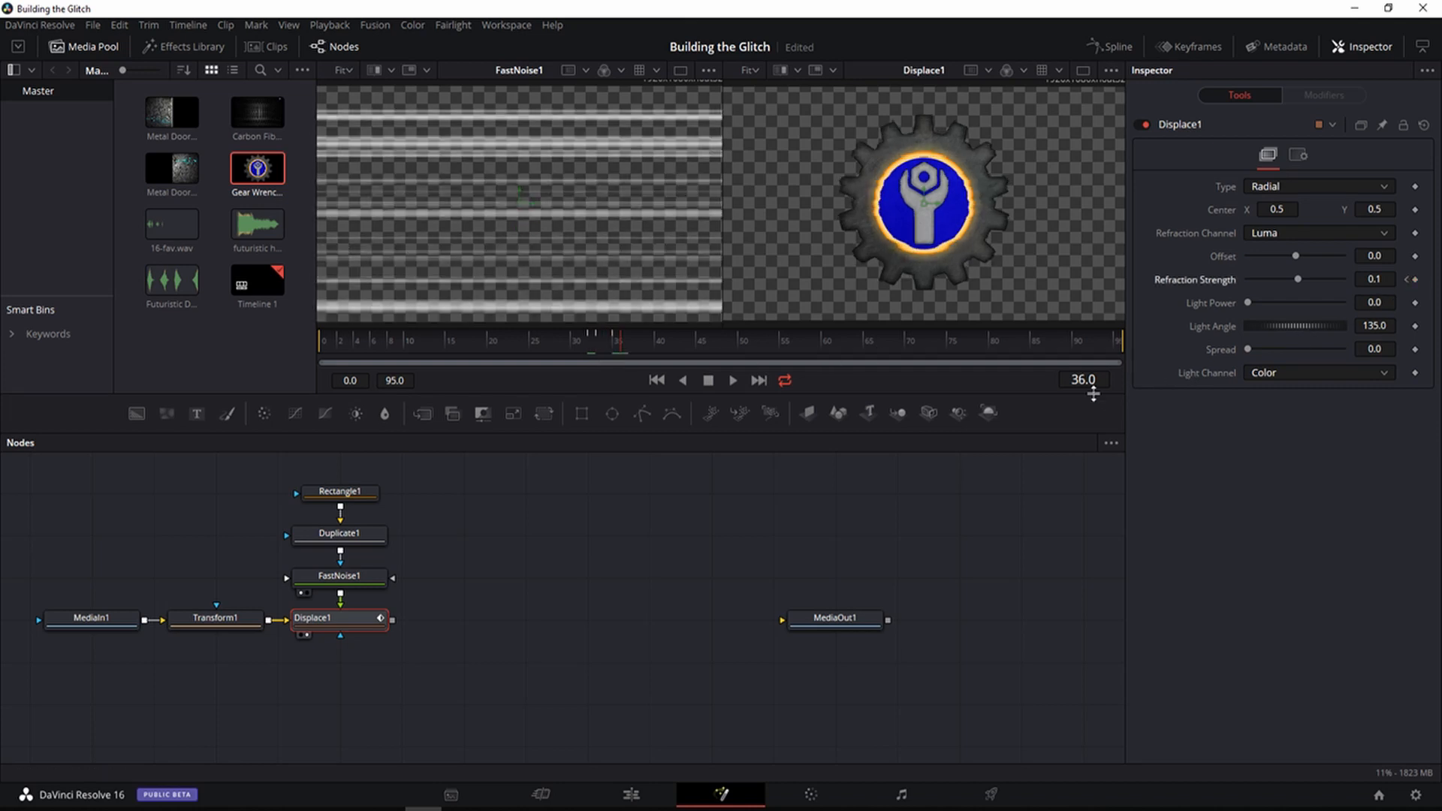
click(1415, 280)
key(Tab)
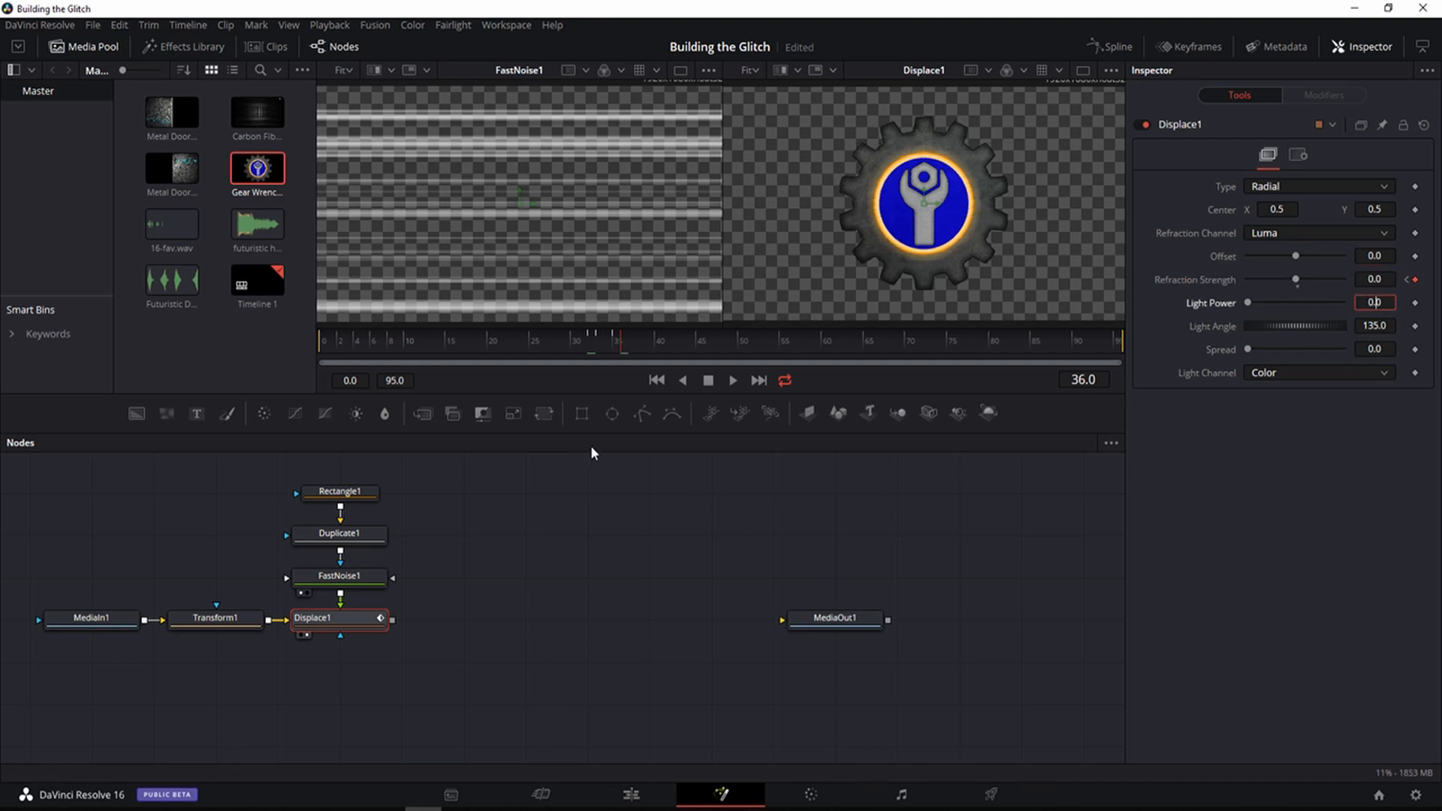
click(1160, 538)
Step: Step back and forth through the frames around 30 to 36 to check the first glitch burst
key(Left)
key(Left)
key(Left)
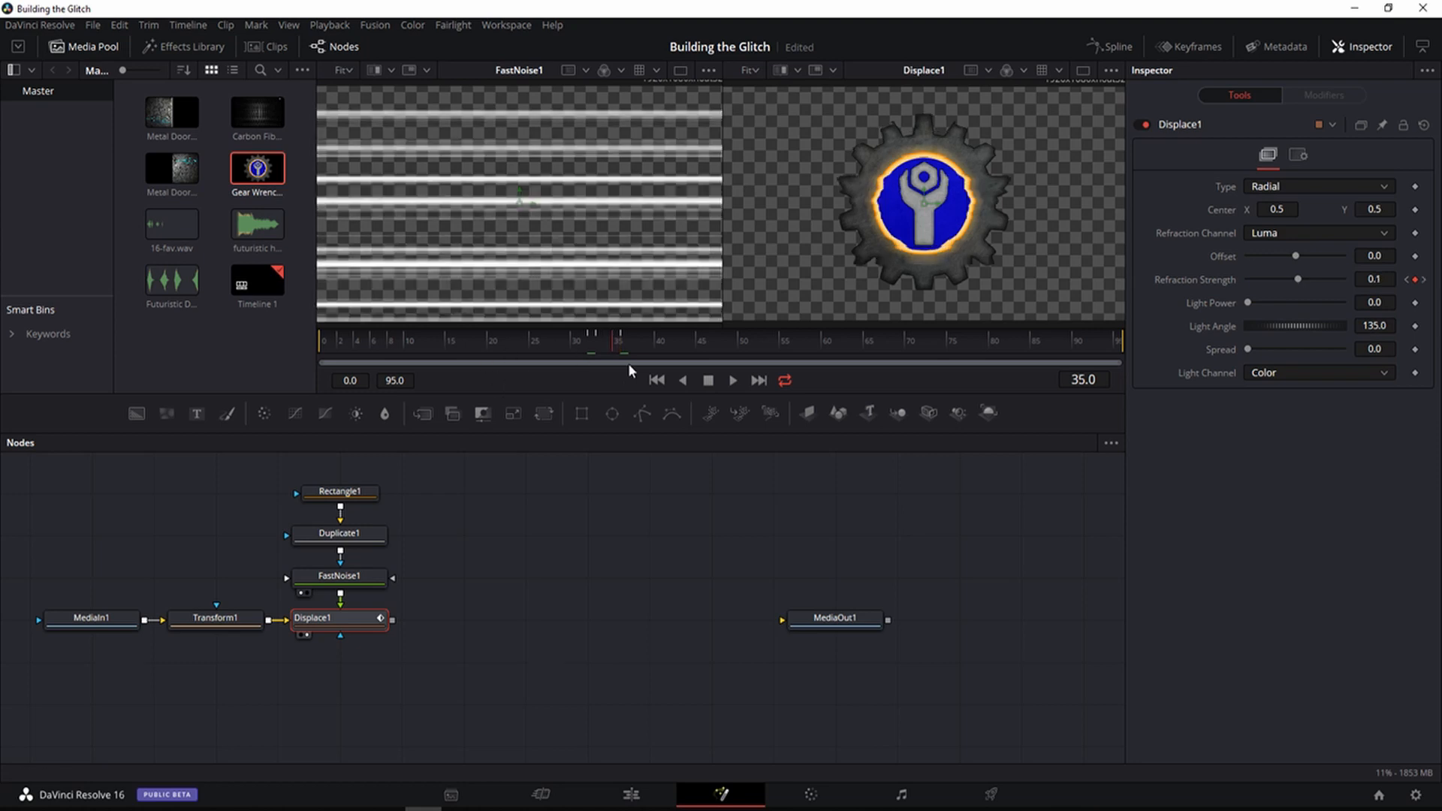
key(Left)
key(Left)
key(Left)
key(Right)
key(Right)
key(Right)
key(Right)
key(Right)
key(Right)
key(Right)
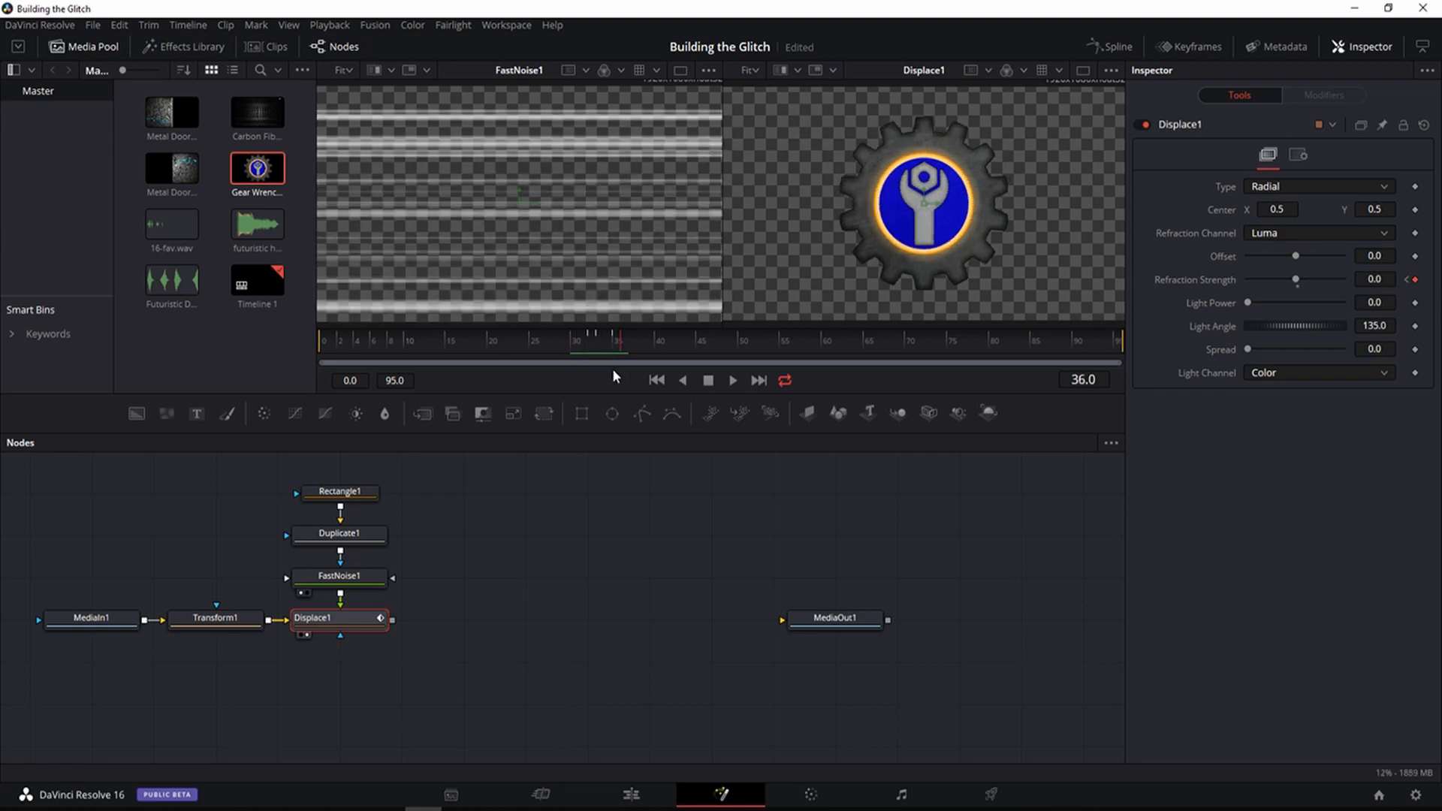
key(Left)
key(Left)
key(Left)
key(Left)
key(Left)
key(Left)
key(Right)
key(Right)
key(Right)
key(Right)
key(Right)
key(Right)
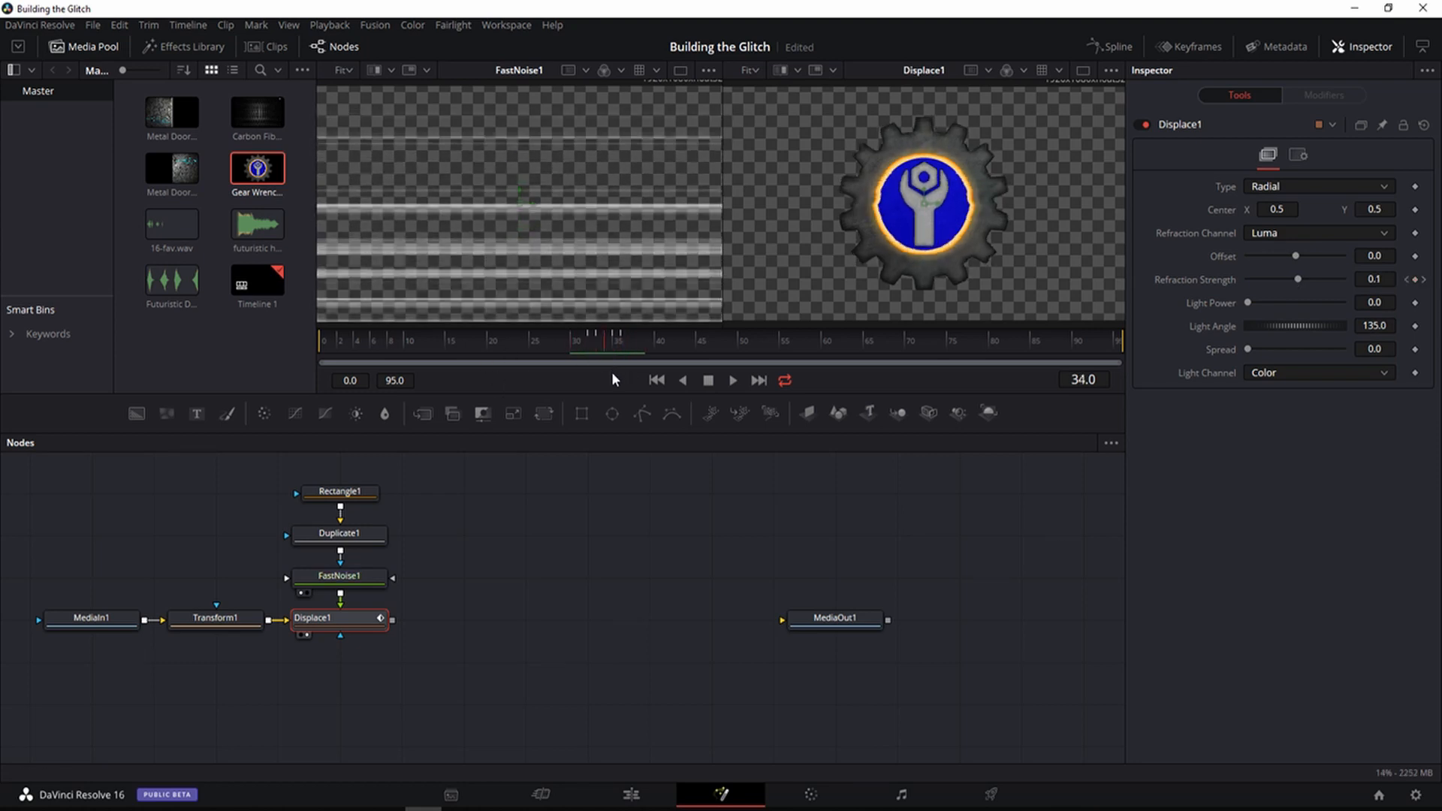
Step: Add Refraction Strength keyframes to Displace1 on frames 40 and 41, keeping the value at 0.0
key(Right)
key(Right)
key(Right)
key(Right)
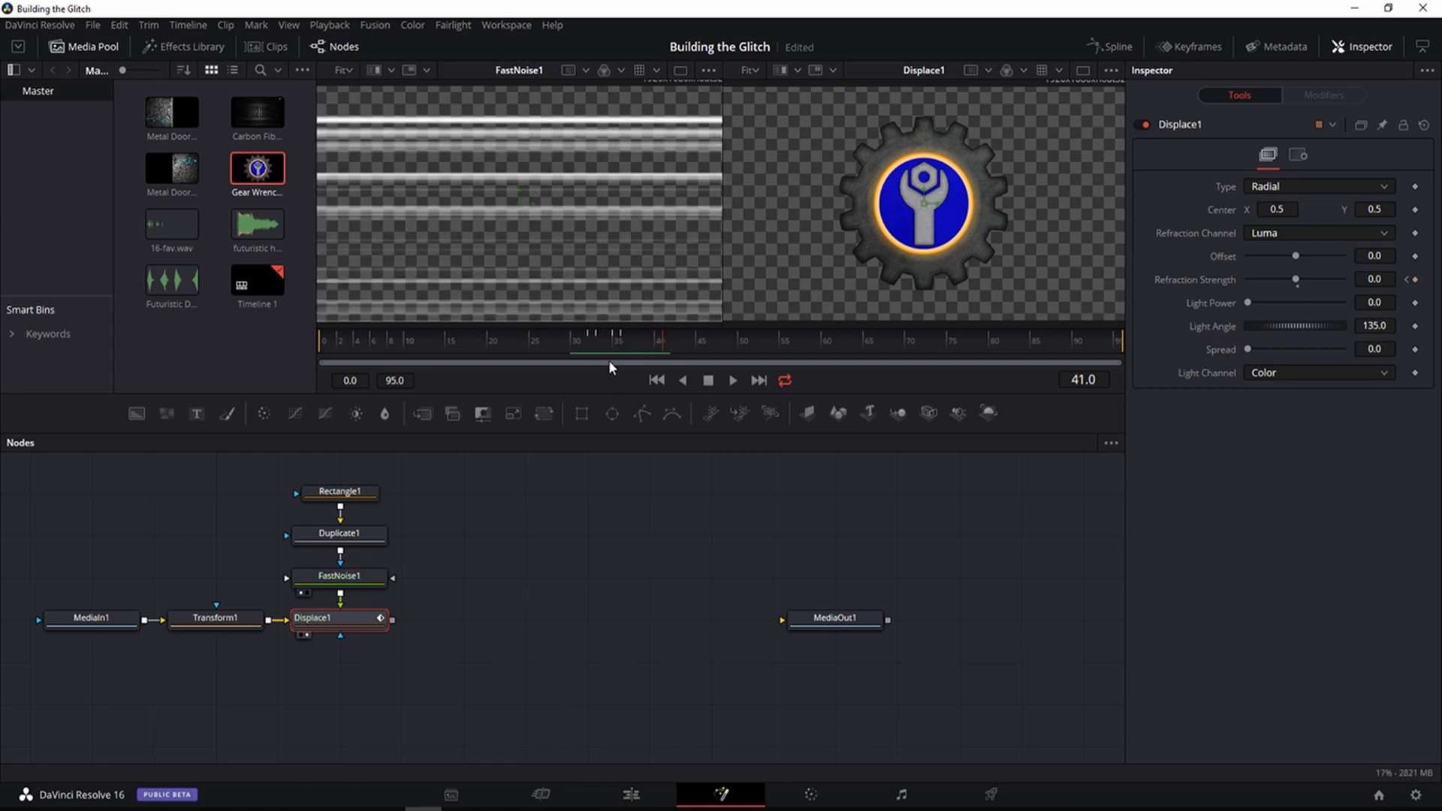
key(Left)
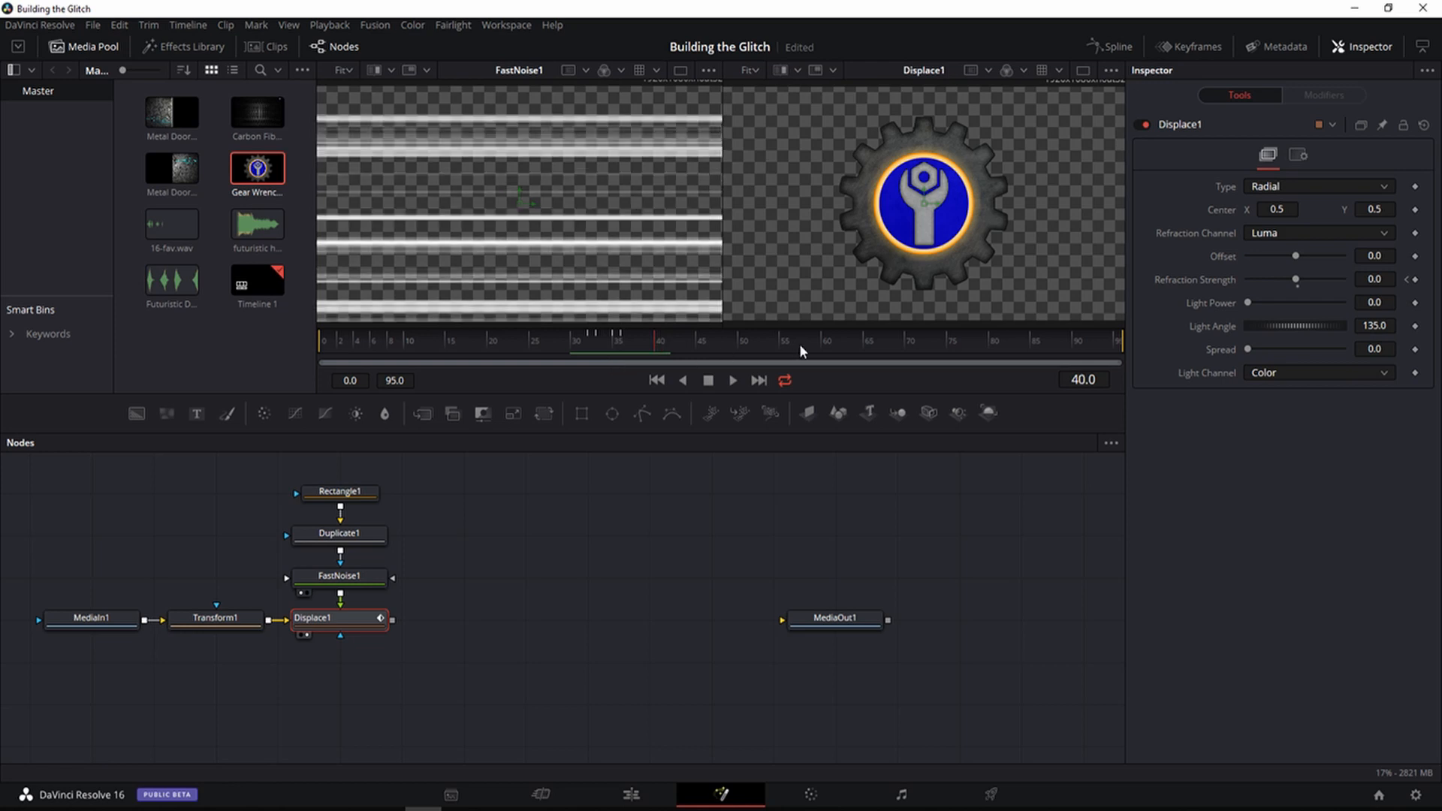
click(1415, 280)
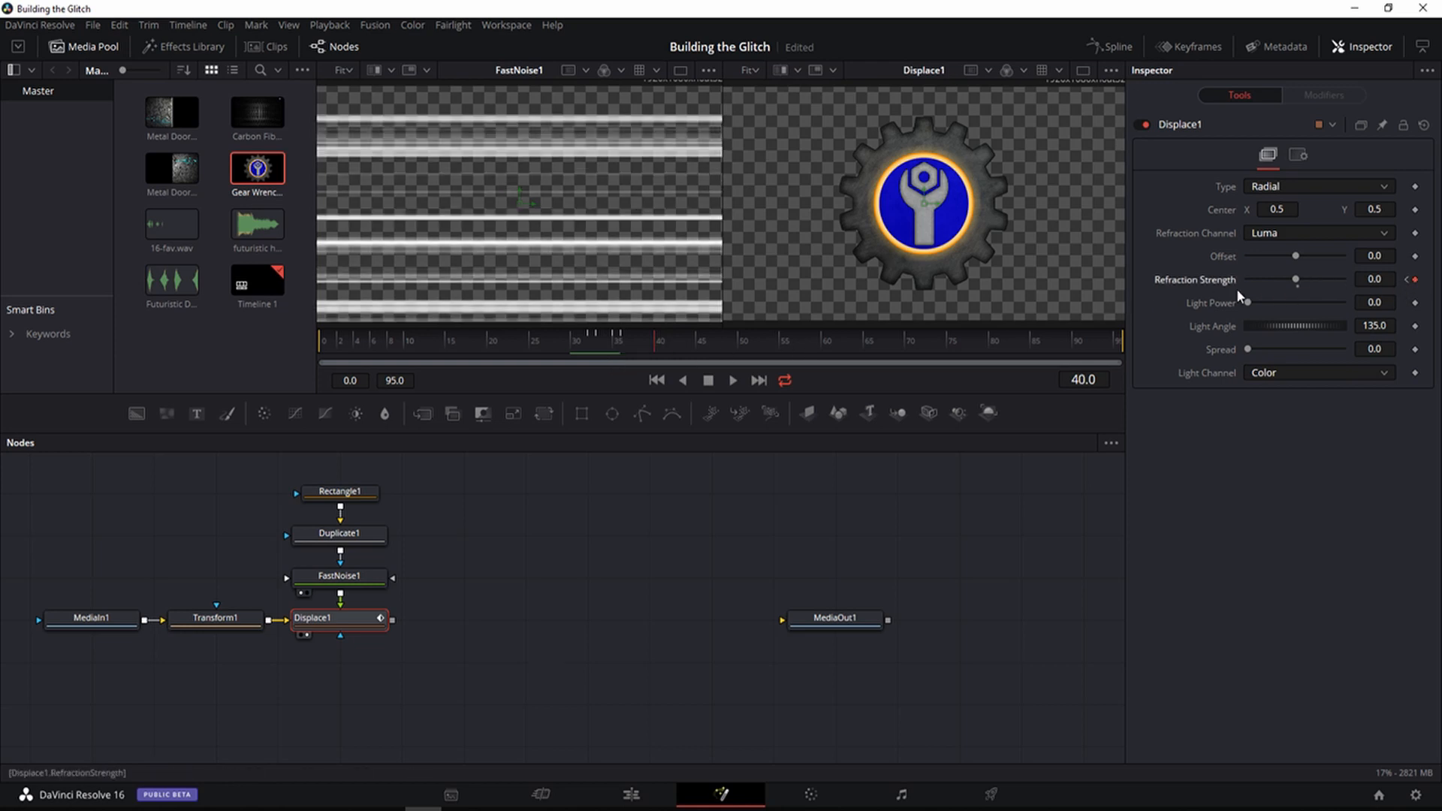
key(Right)
click(1416, 279)
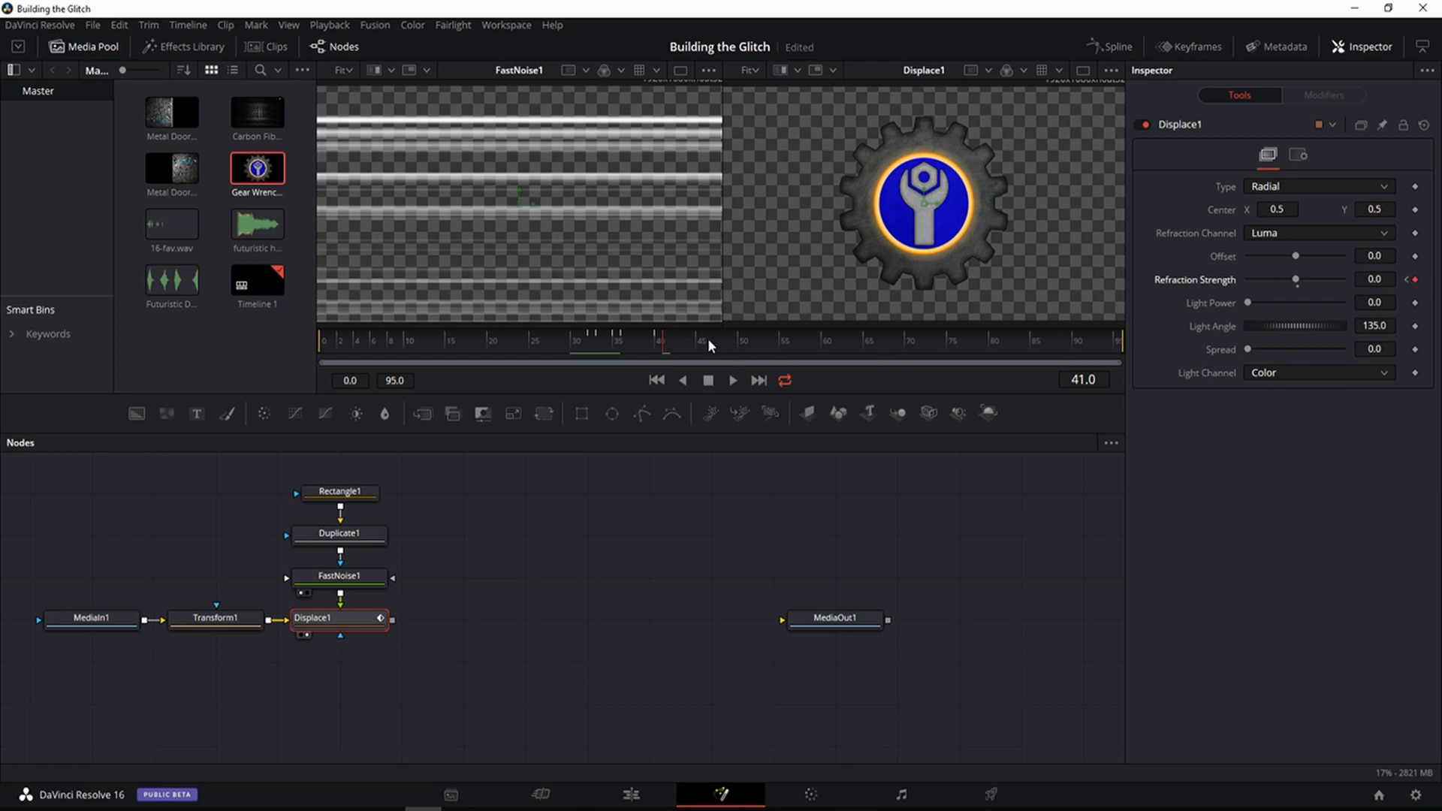
Step: Step back and forth through frames 41 to 45 to examine how the noise lines change
key(Right)
key(Right)
key(Right)
key(Right)
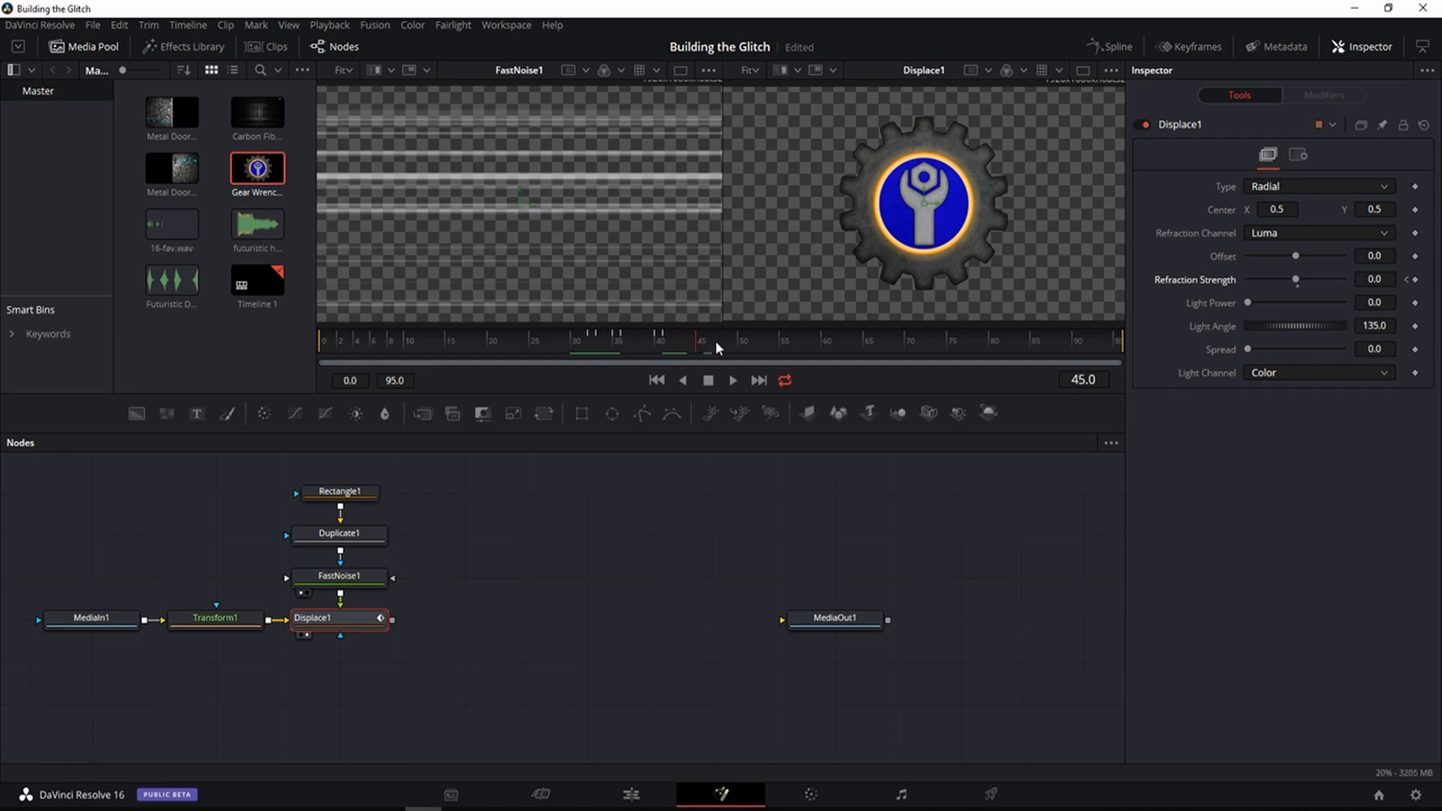
key(Left)
key(Left)
key(Left)
key(Right)
key(Right)
key(Right)
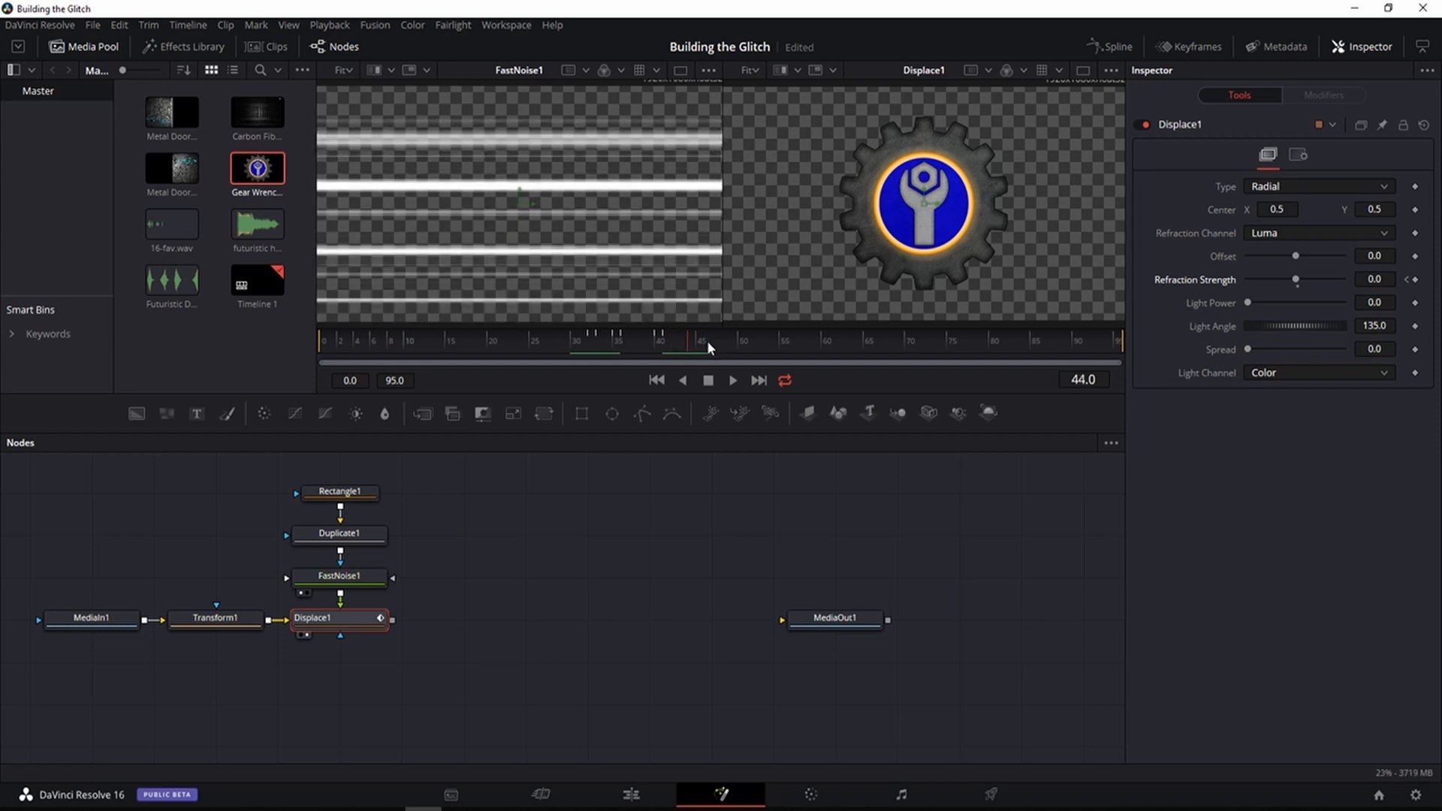
Step: Return to frame 41 and set Displace1's Refraction Strength keyframe to 0.1 there
click(1414, 281)
key(Left)
key(Left)
key(Left)
key(Left)
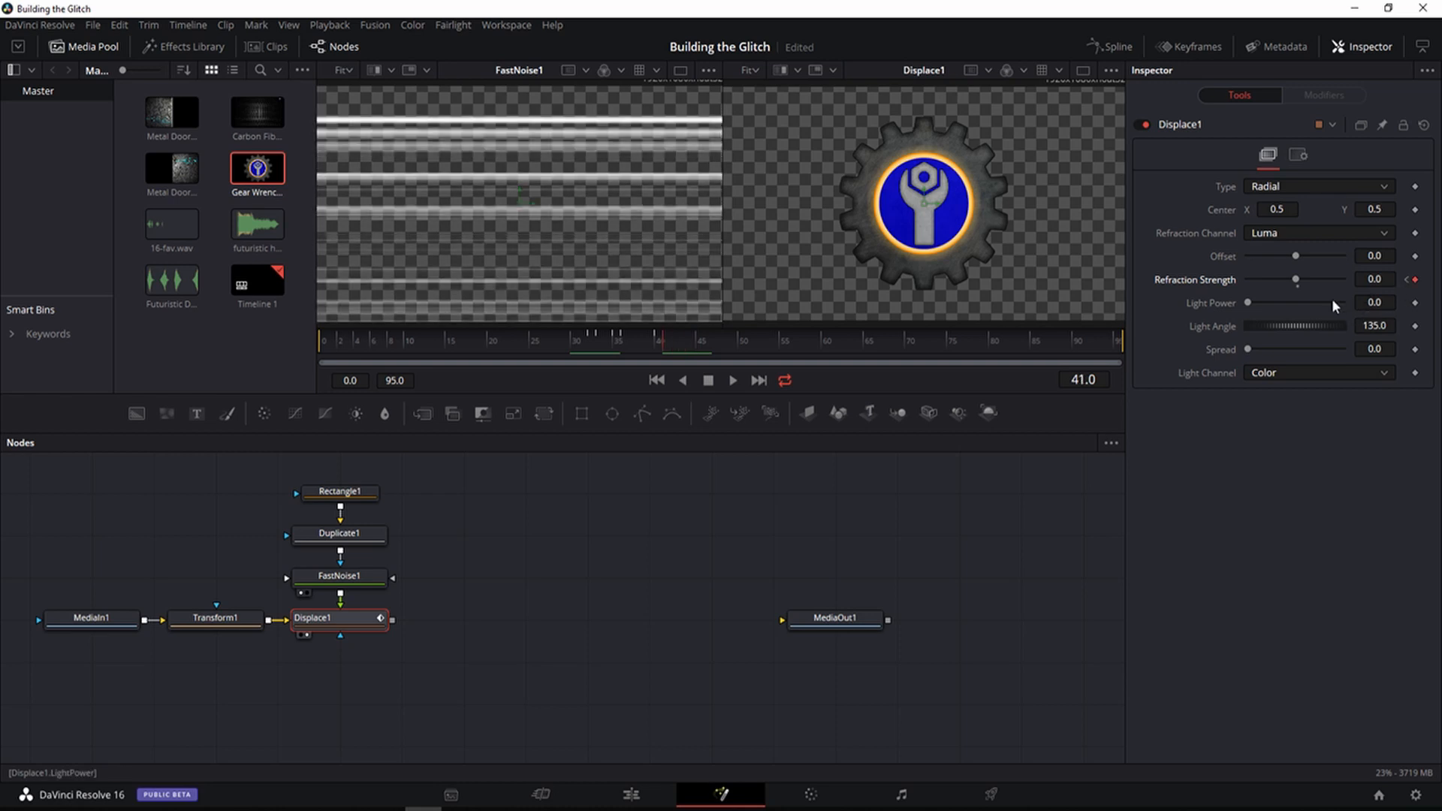
click(1392, 280)
text(1)
click(648, 335)
click(654, 334)
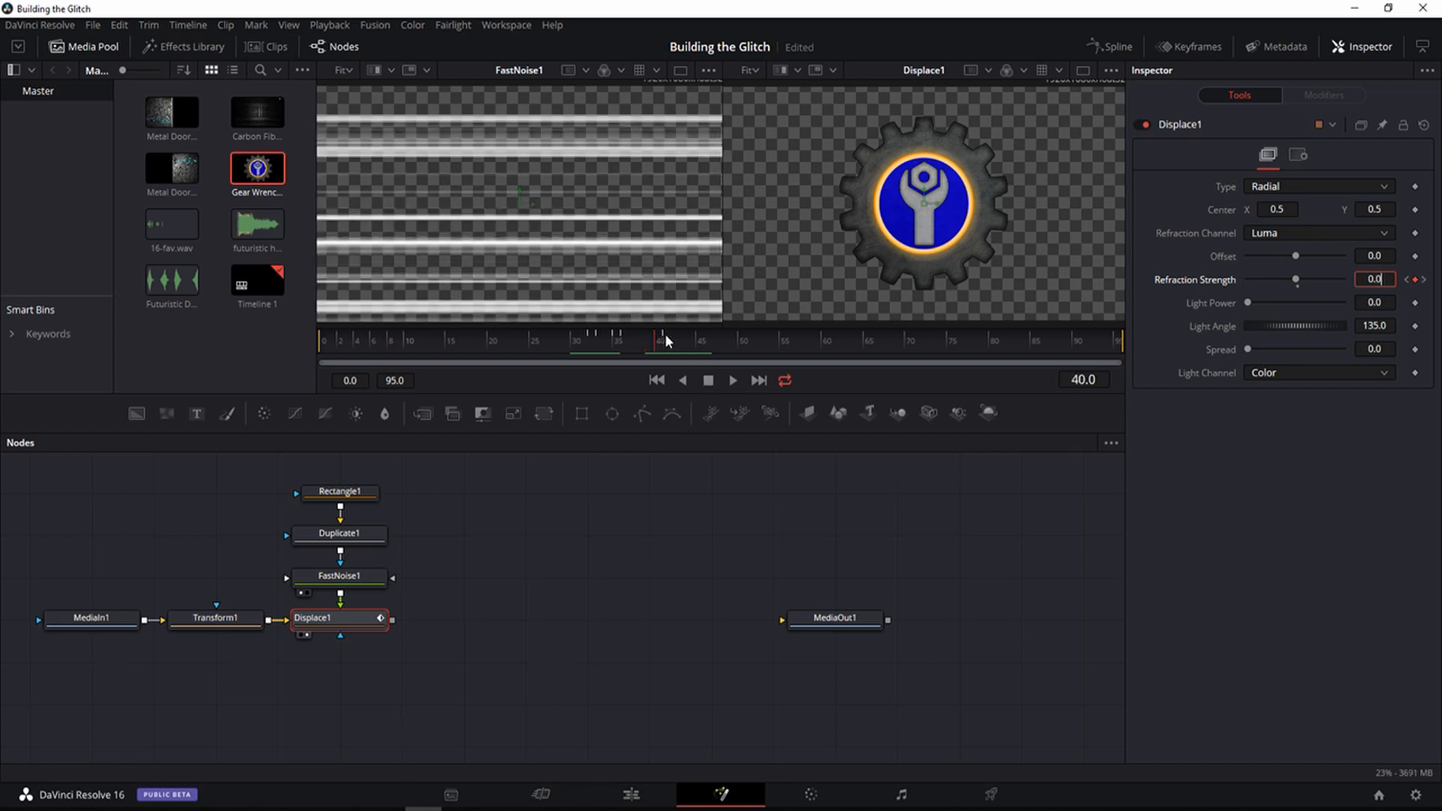
click(665, 335)
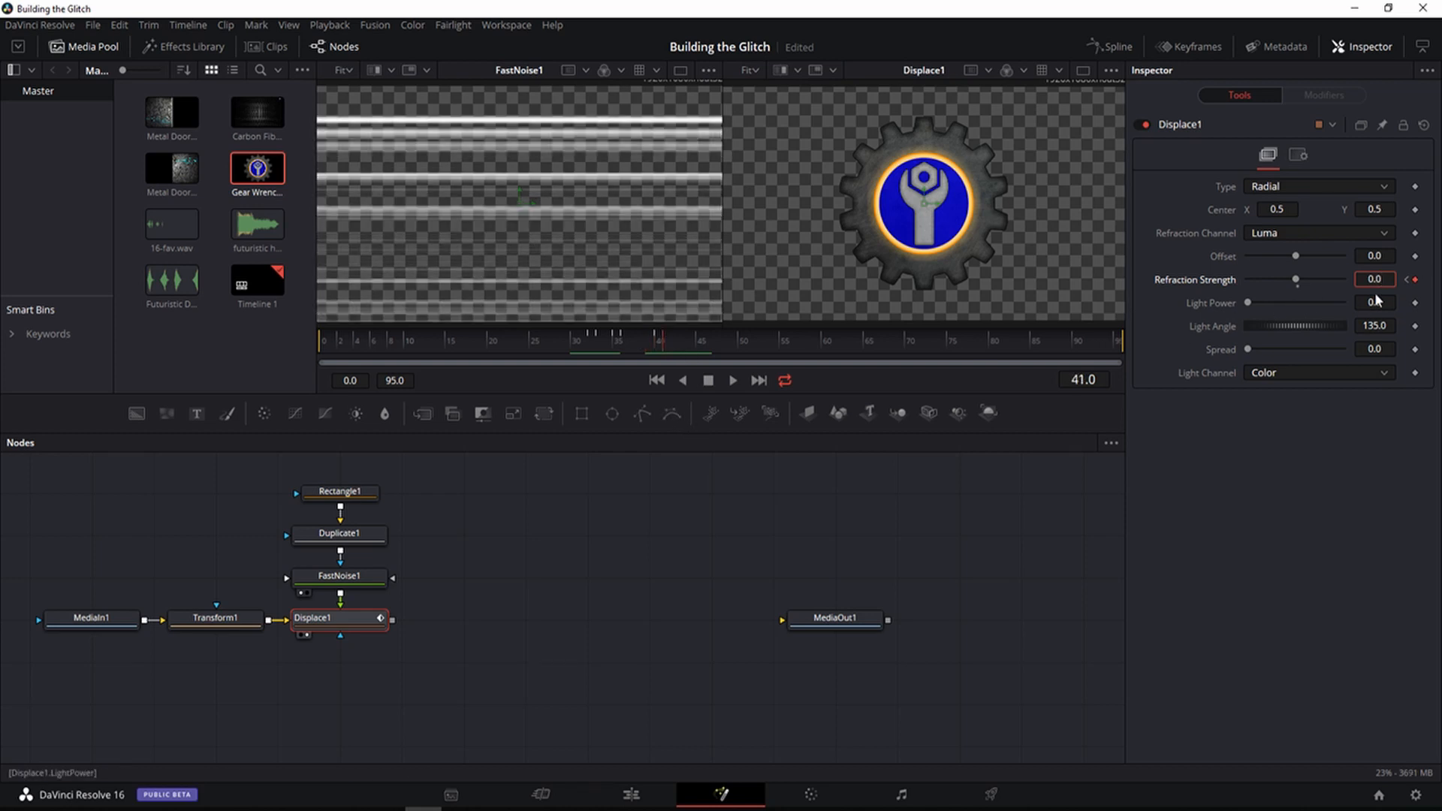
text(1)
key(Tab)
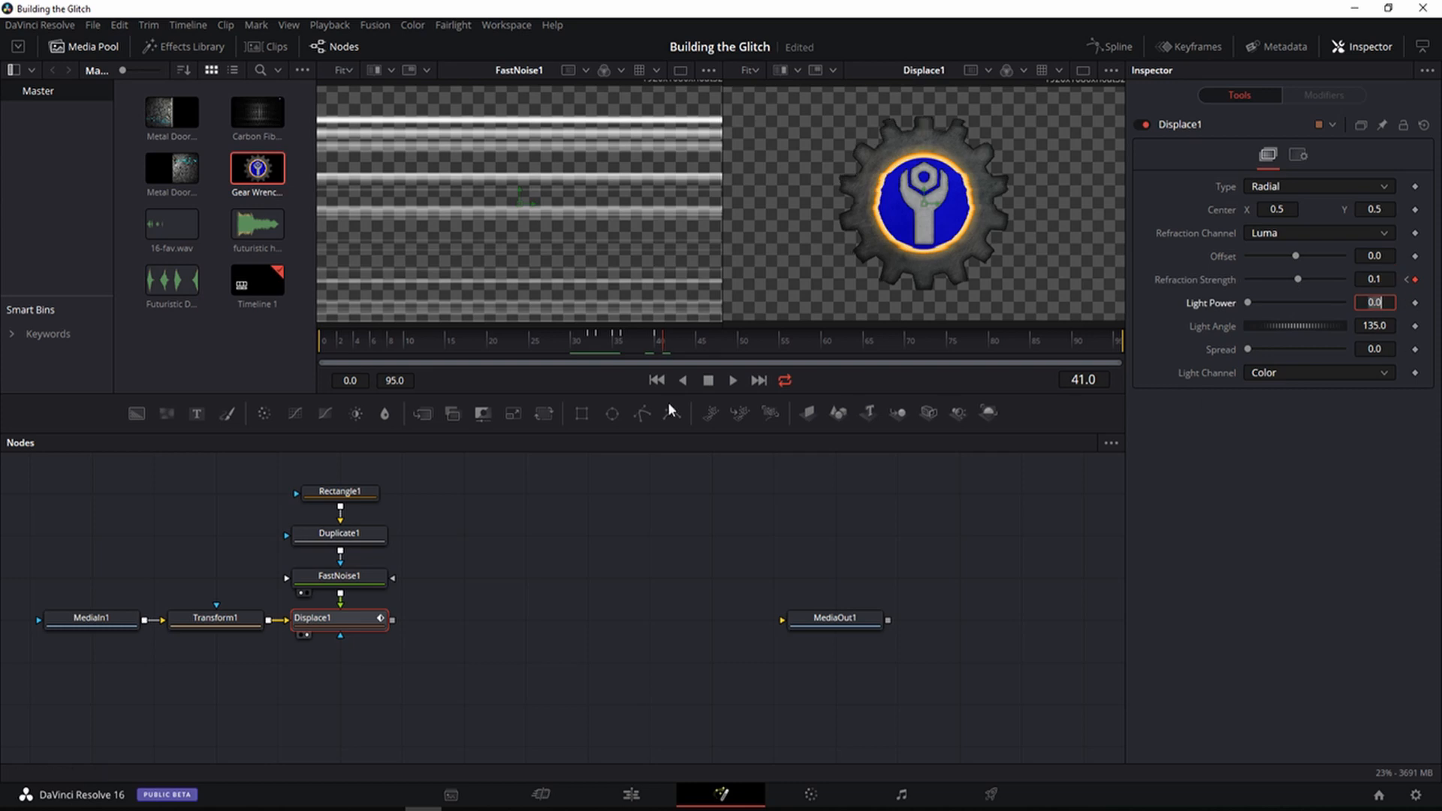
Step: Keyframe Displace1's Refraction Strength at 0.1 on frame 45 and at 0.0 on frame 46
click(696, 335)
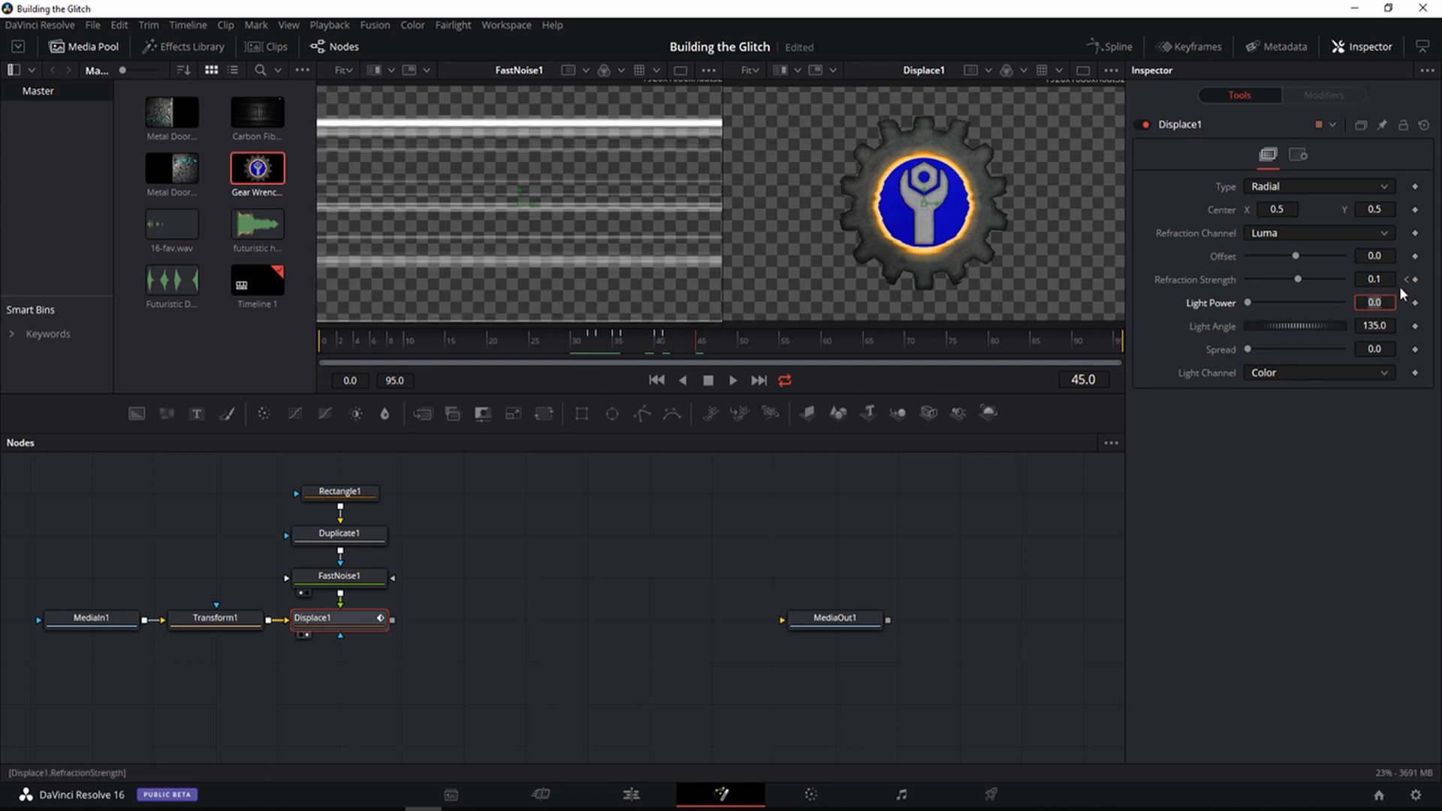
click(1415, 280)
click(706, 339)
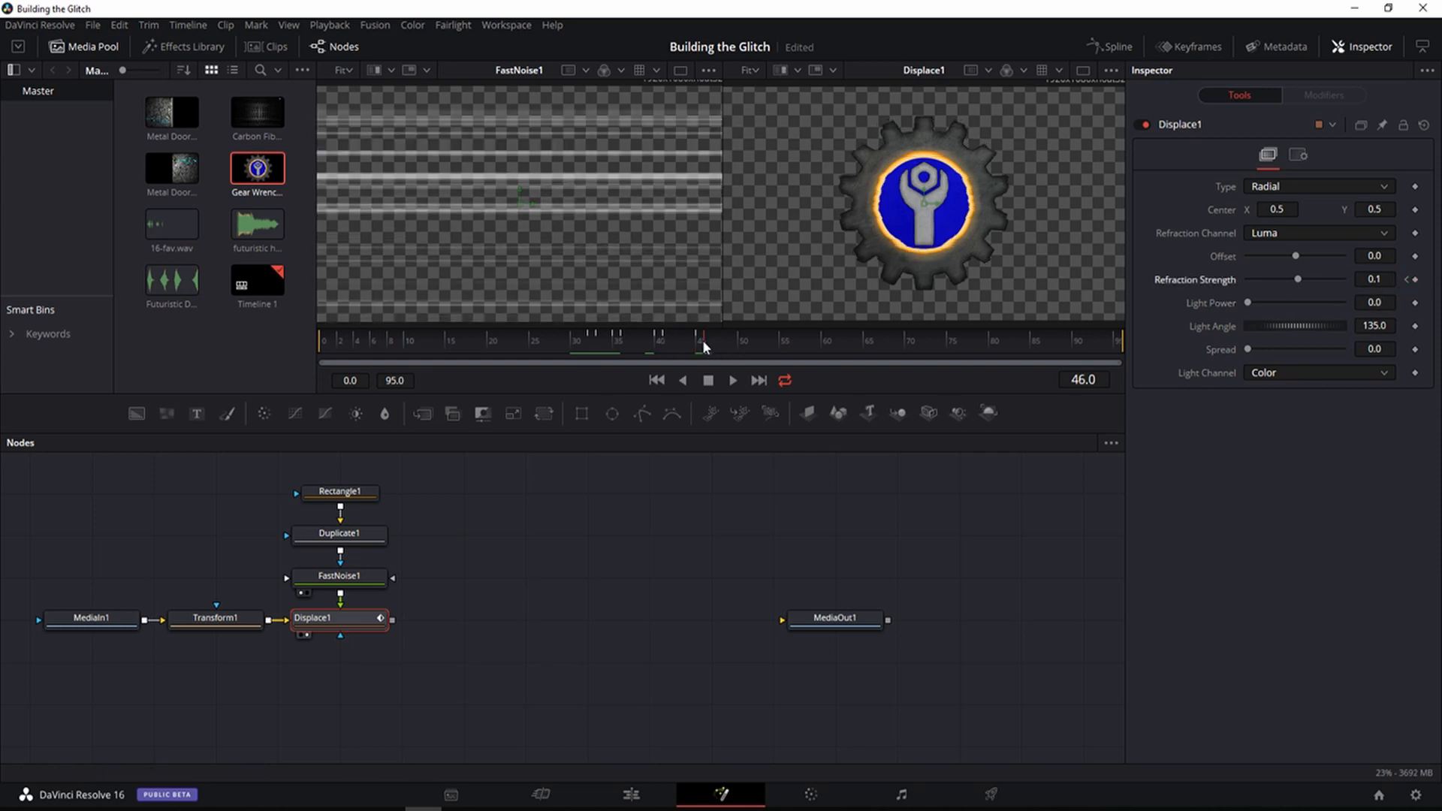
click(1416, 279)
key(BackSpace)
text(0)
key(Tab)
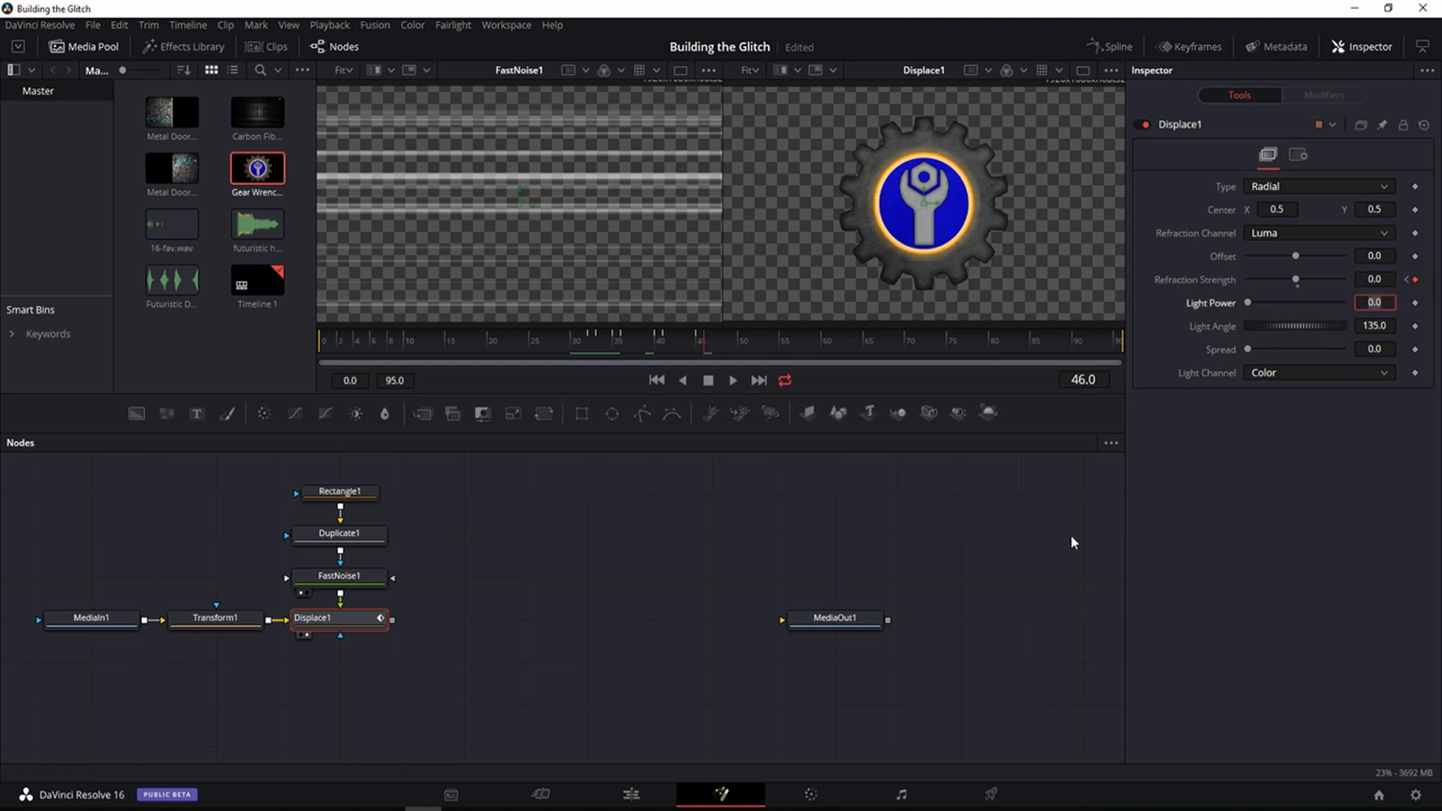
Step: Add Refraction Strength keyframes of 0.0 to Displace1 on frames 60 and 61
click(734, 341)
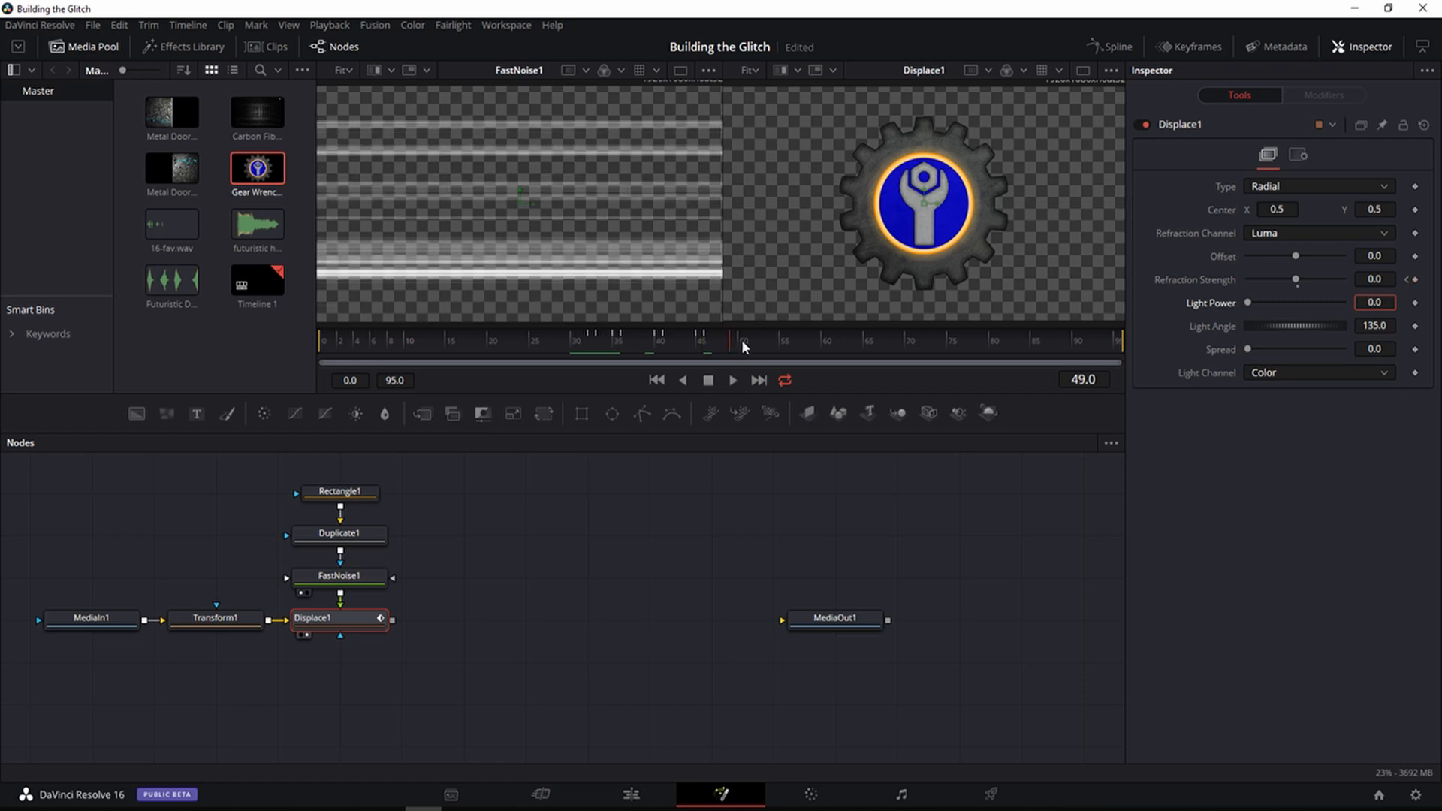
drag(754, 344, 825, 336)
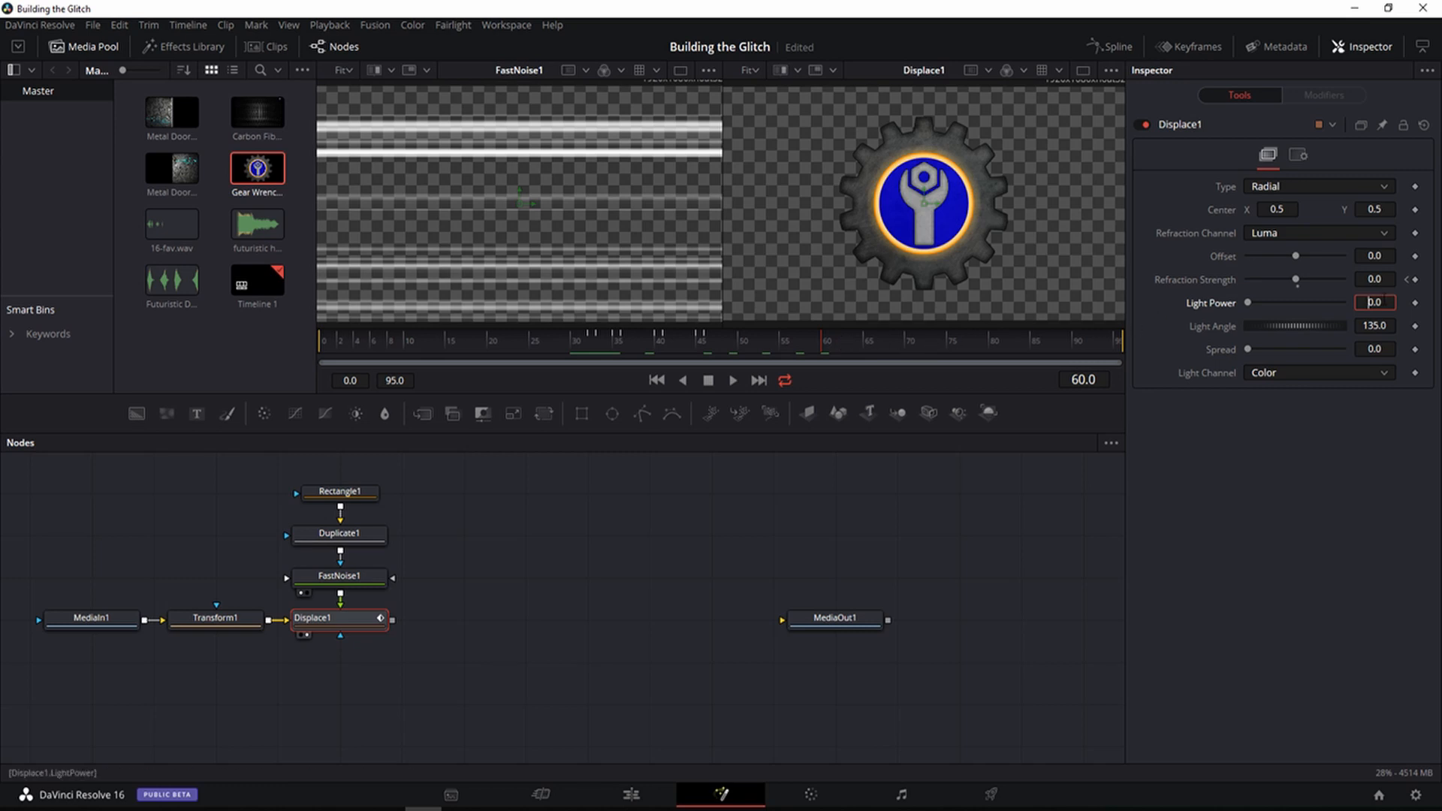
click(1416, 280)
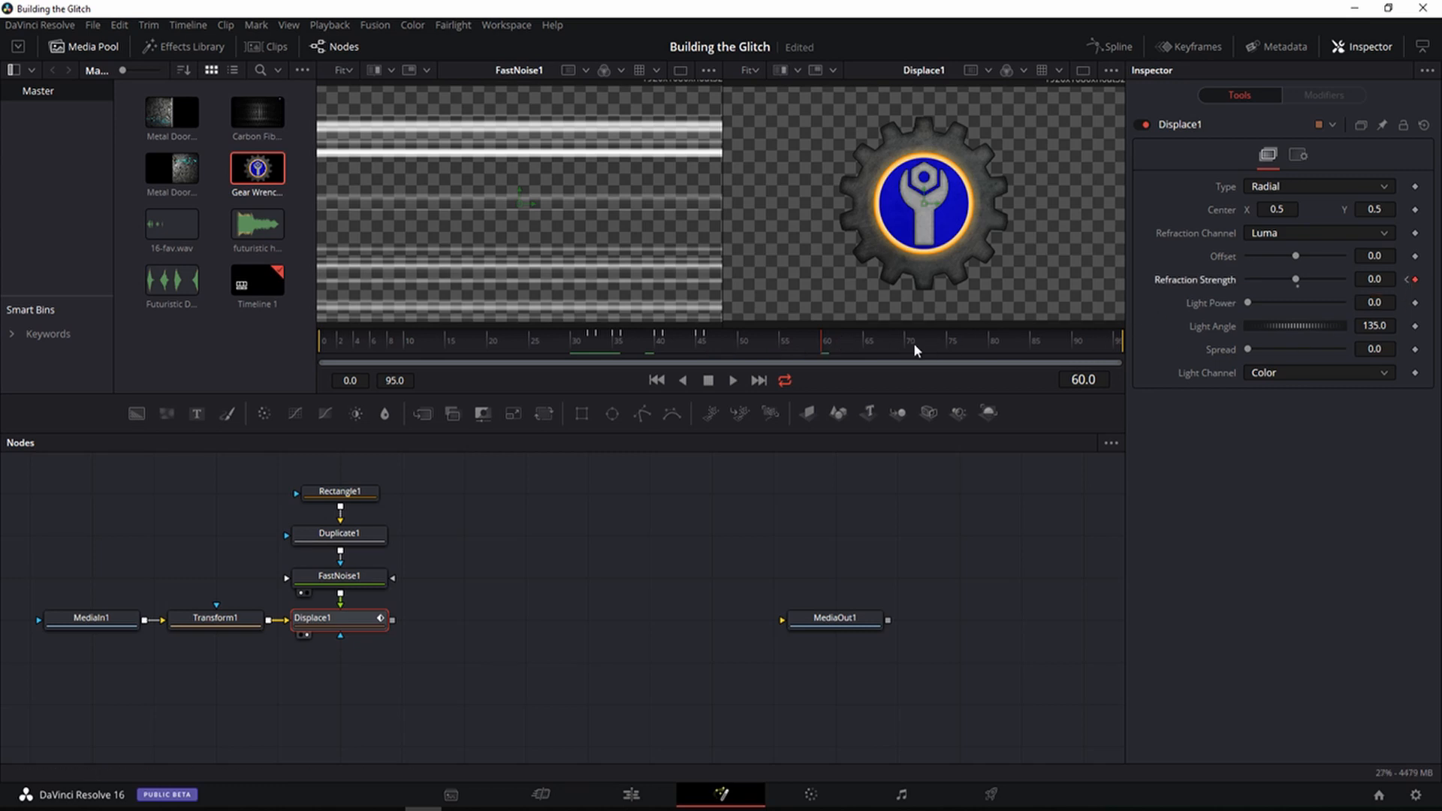
key(Right)
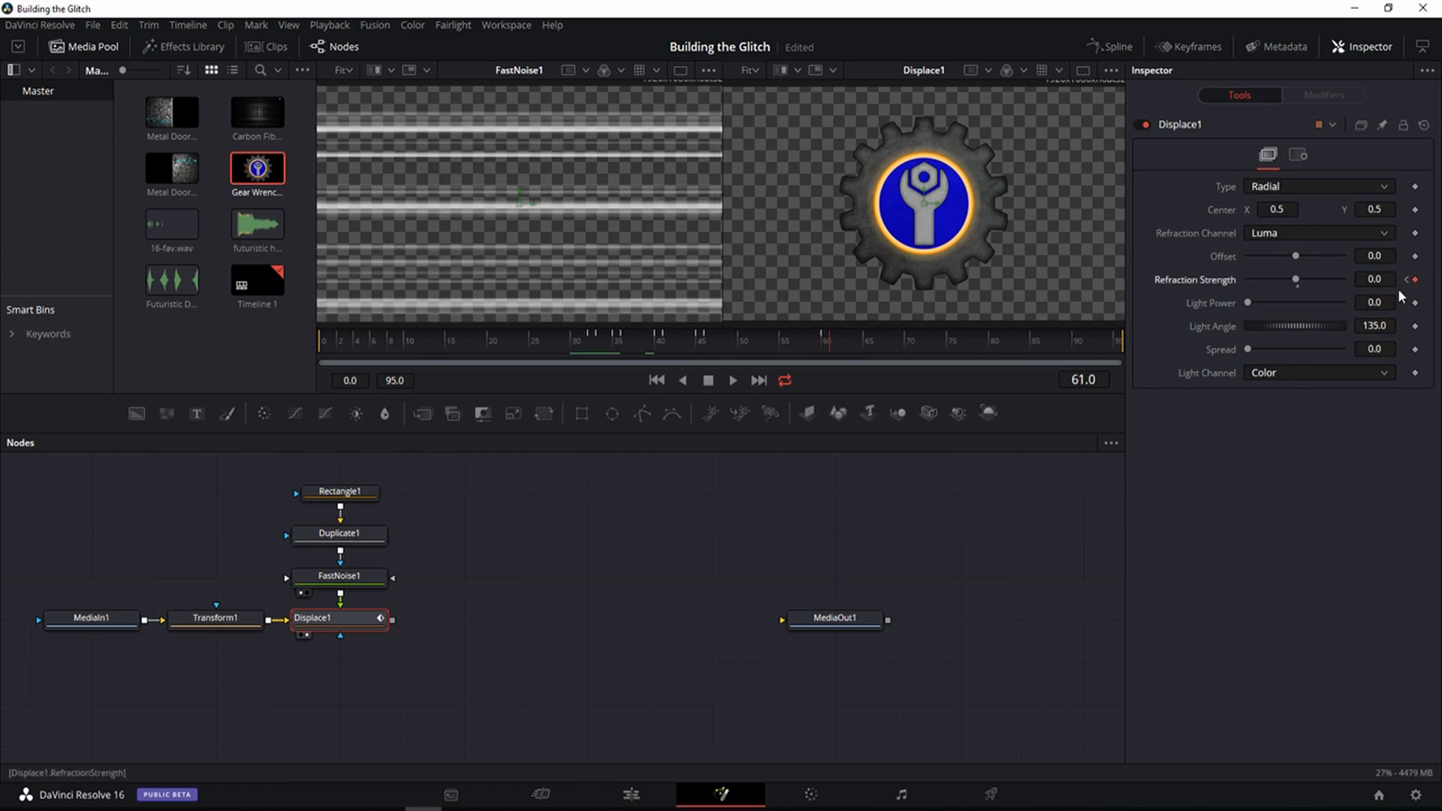
Step: Keyframe Displace1's Refraction Strength at 0.1 on frame 65 and at 0.0 on frame 66
key(Right)
key(Right)
key(Right)
key(Right)
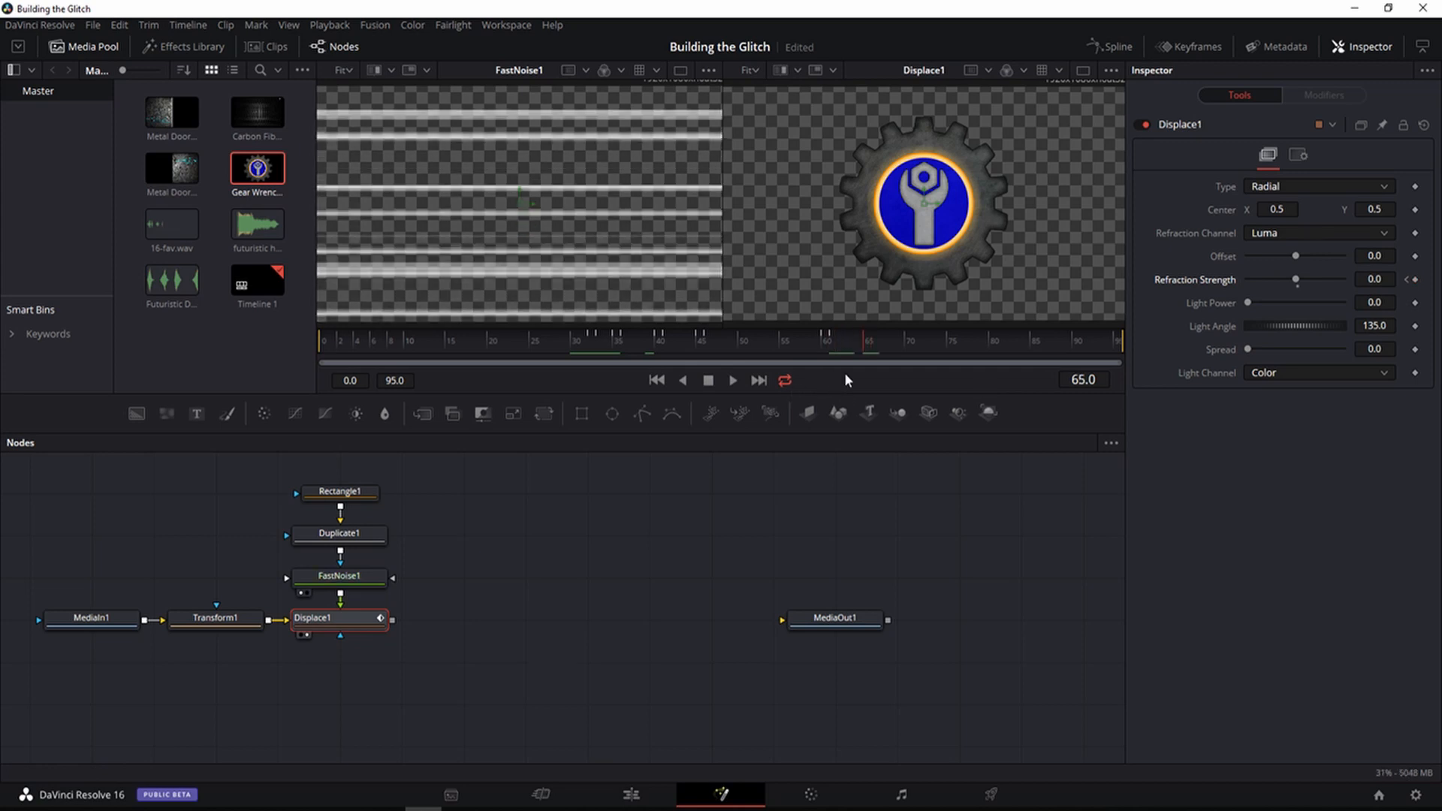
key(Left)
key(Left)
key(Left)
key(Left)
key(Right)
key(Right)
key(Right)
key(Right)
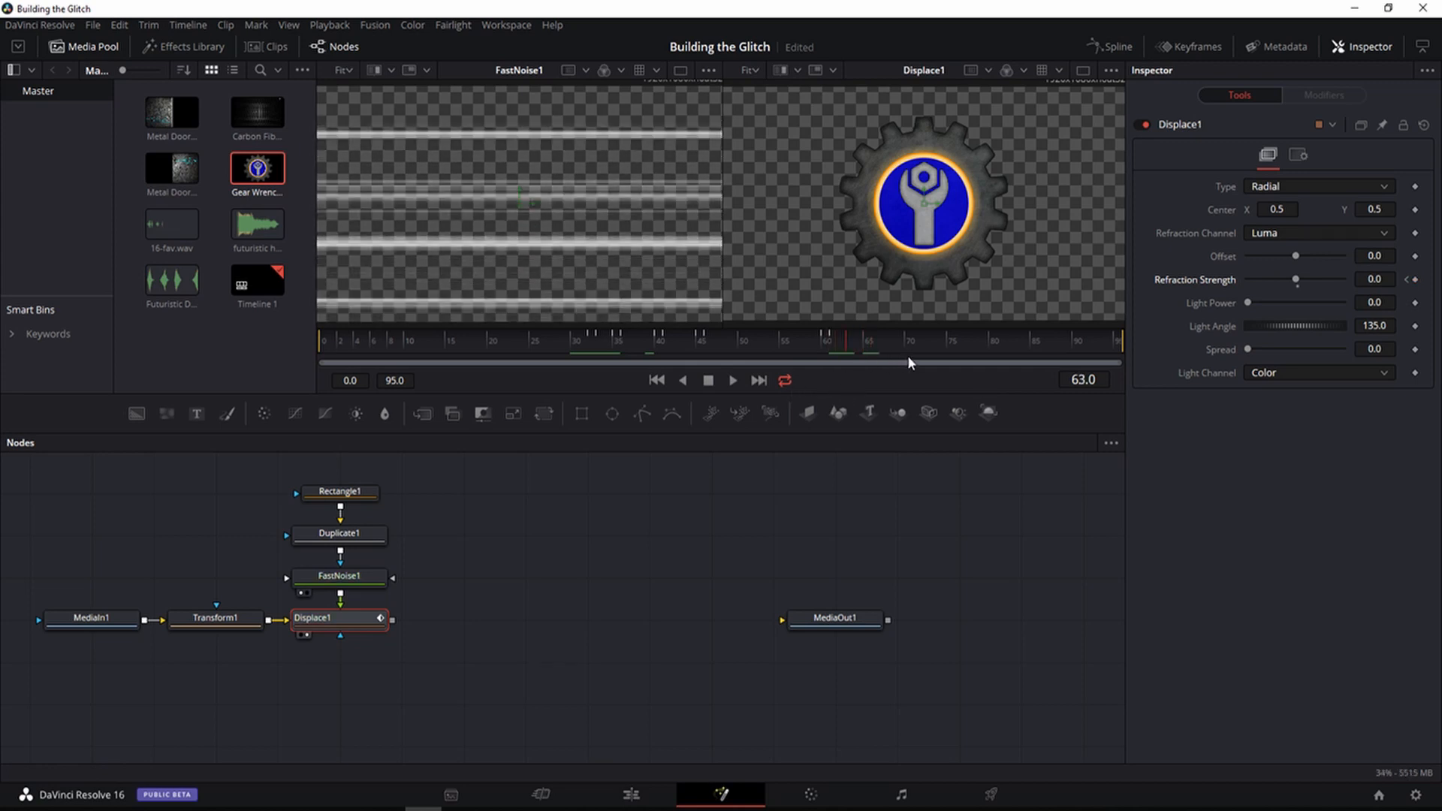
click(1416, 282)
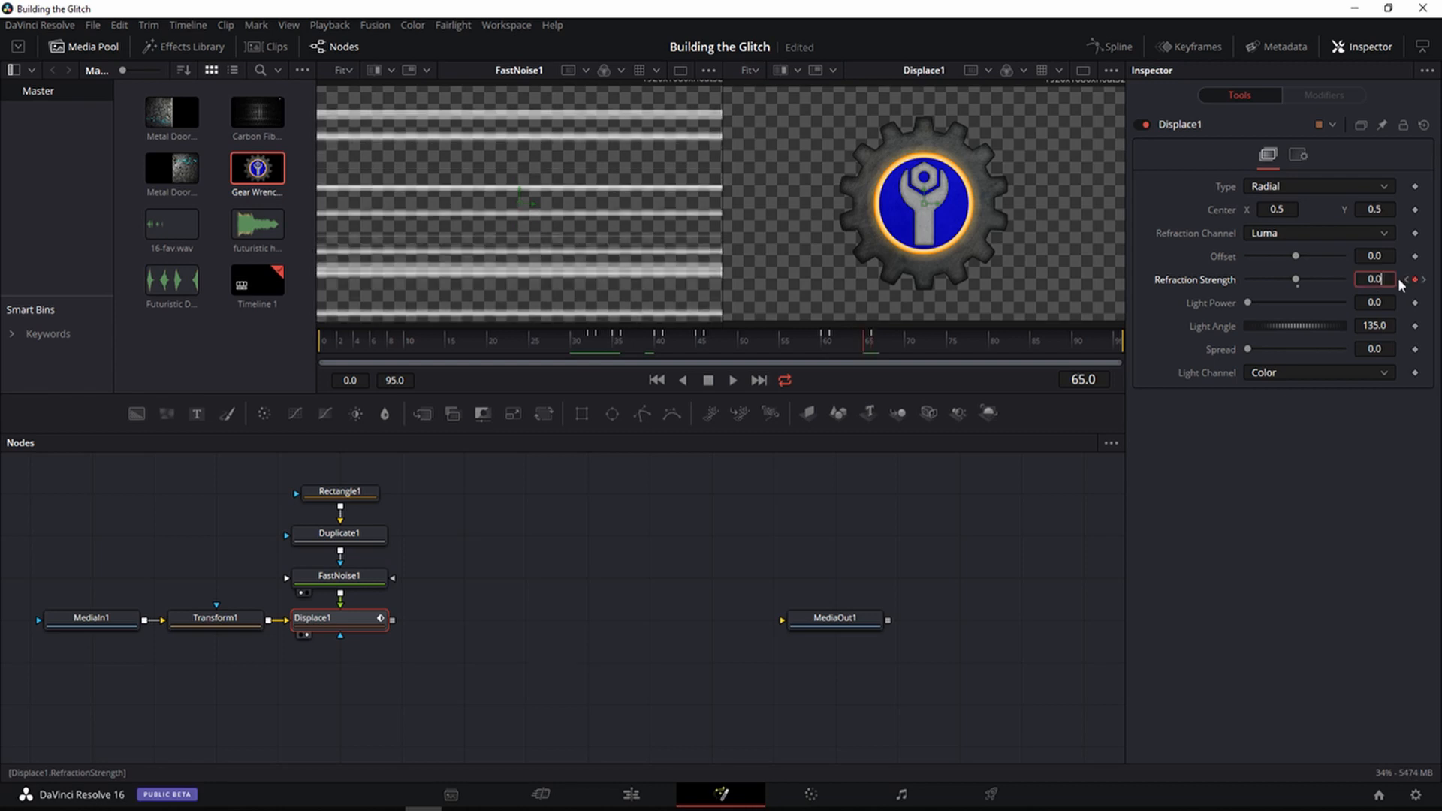
key(BackSpace)
text(1)
click(1315, 428)
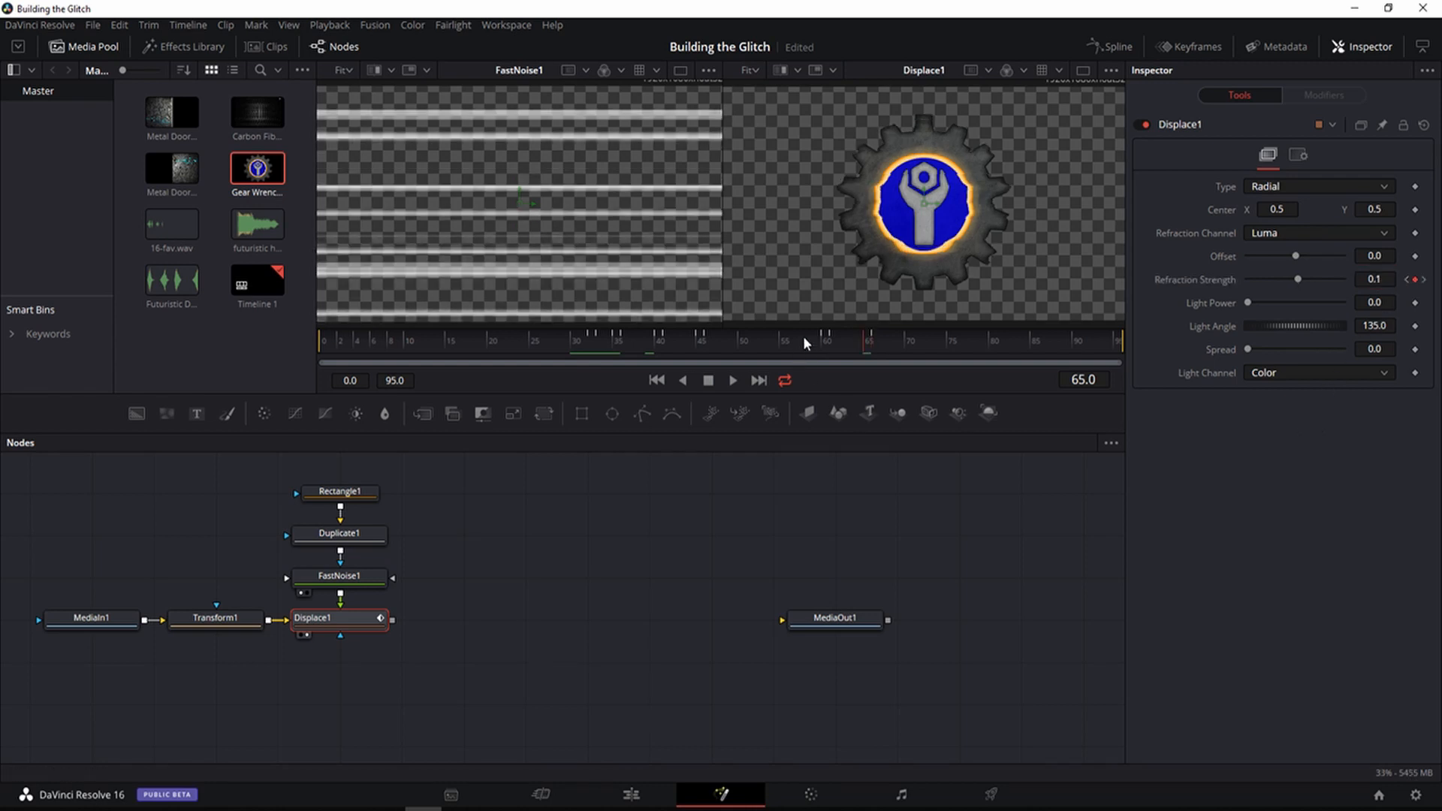
Step: Set Displace1's Refraction Strength on frame 61 to 0.1 and scrub back to frame 36 to check the bursts
click(830, 339)
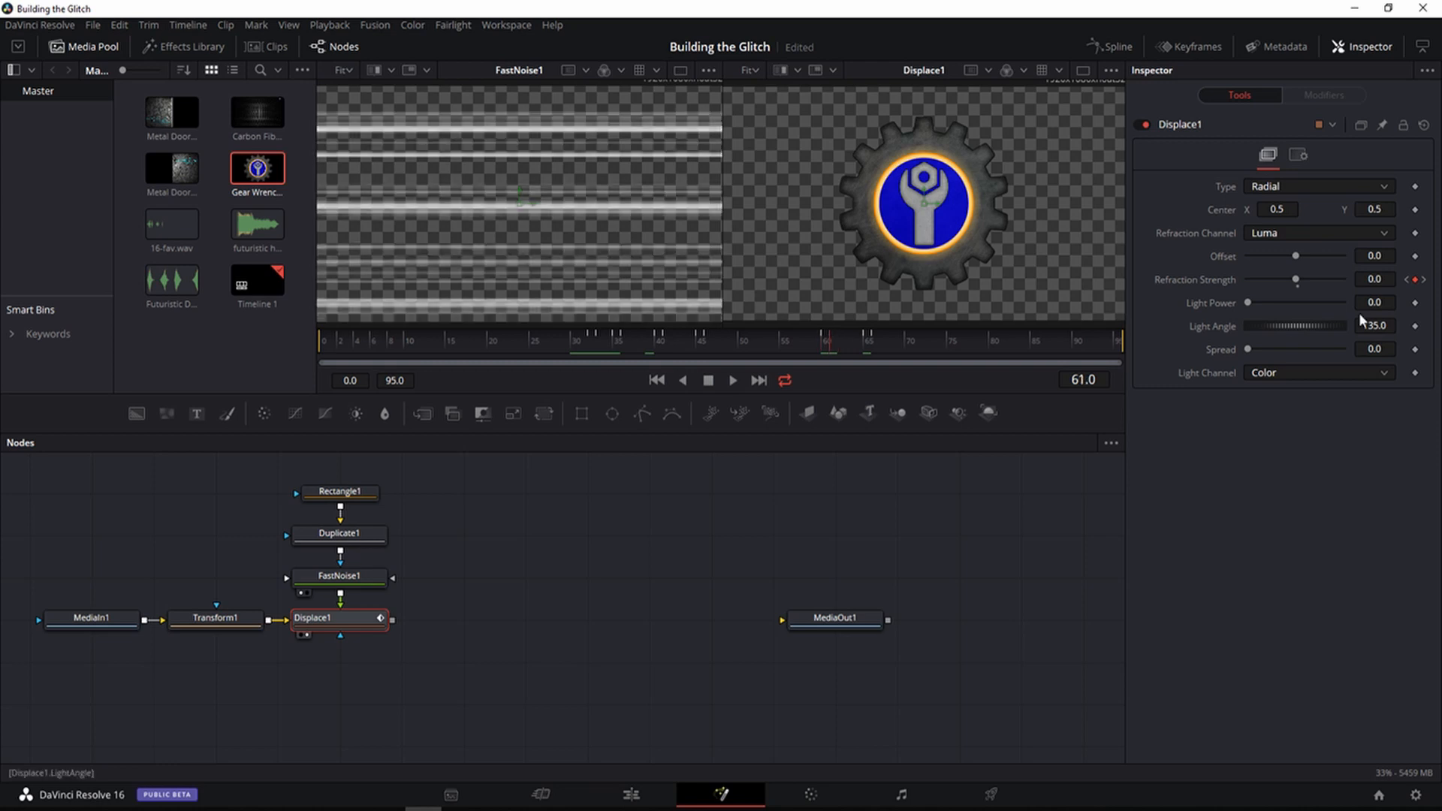
click(1375, 279)
key(BackSpace)
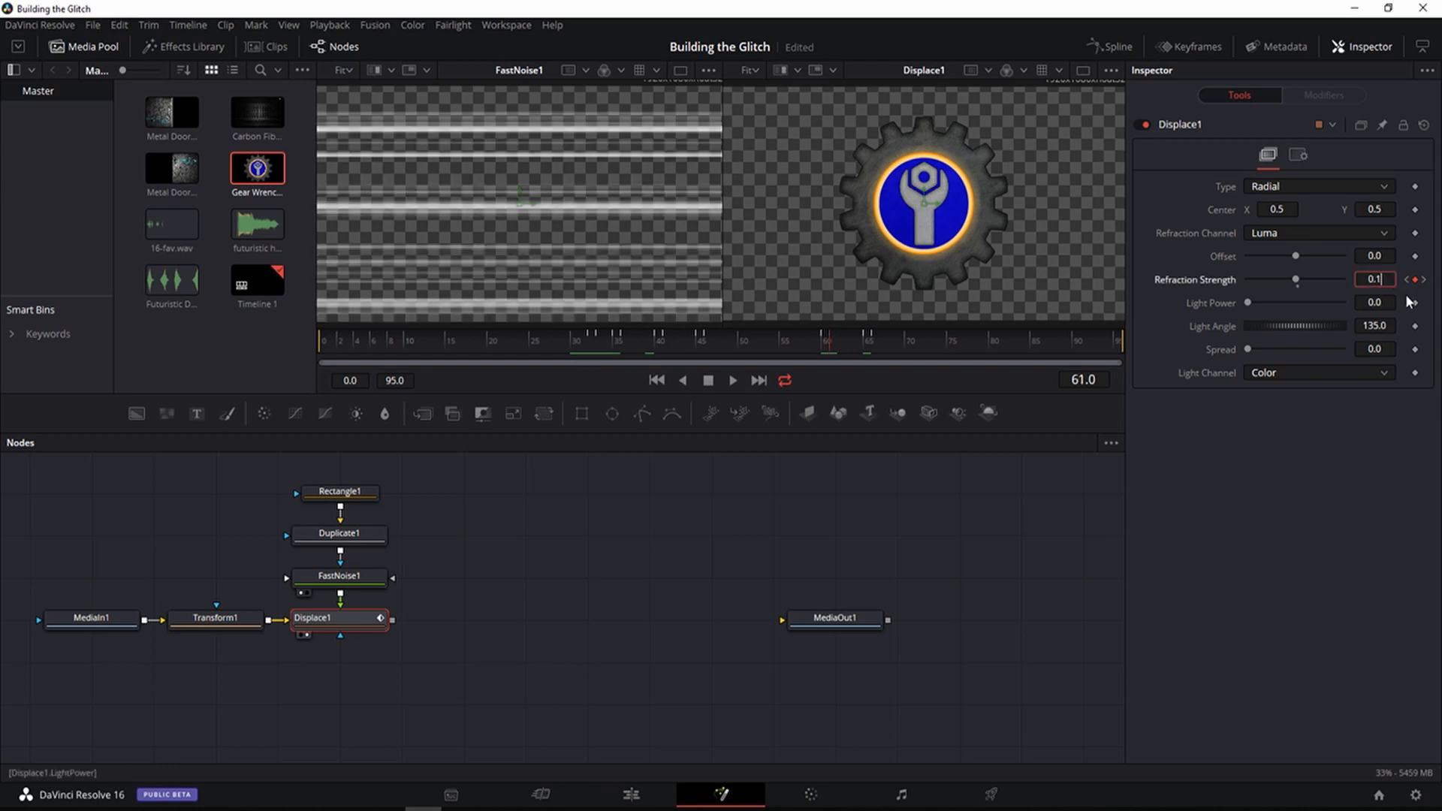
click(1305, 454)
click(859, 343)
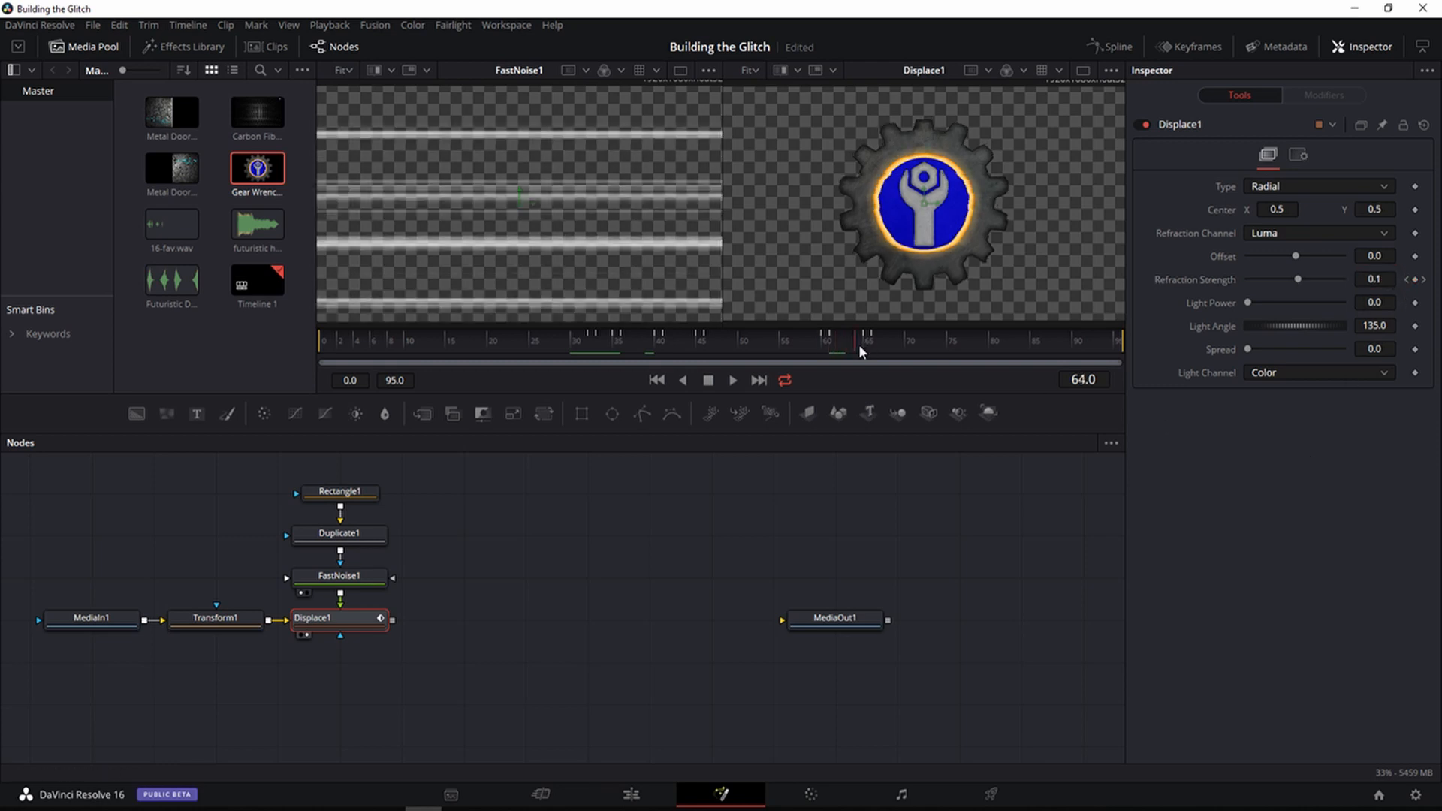
drag(859, 344, 630, 359)
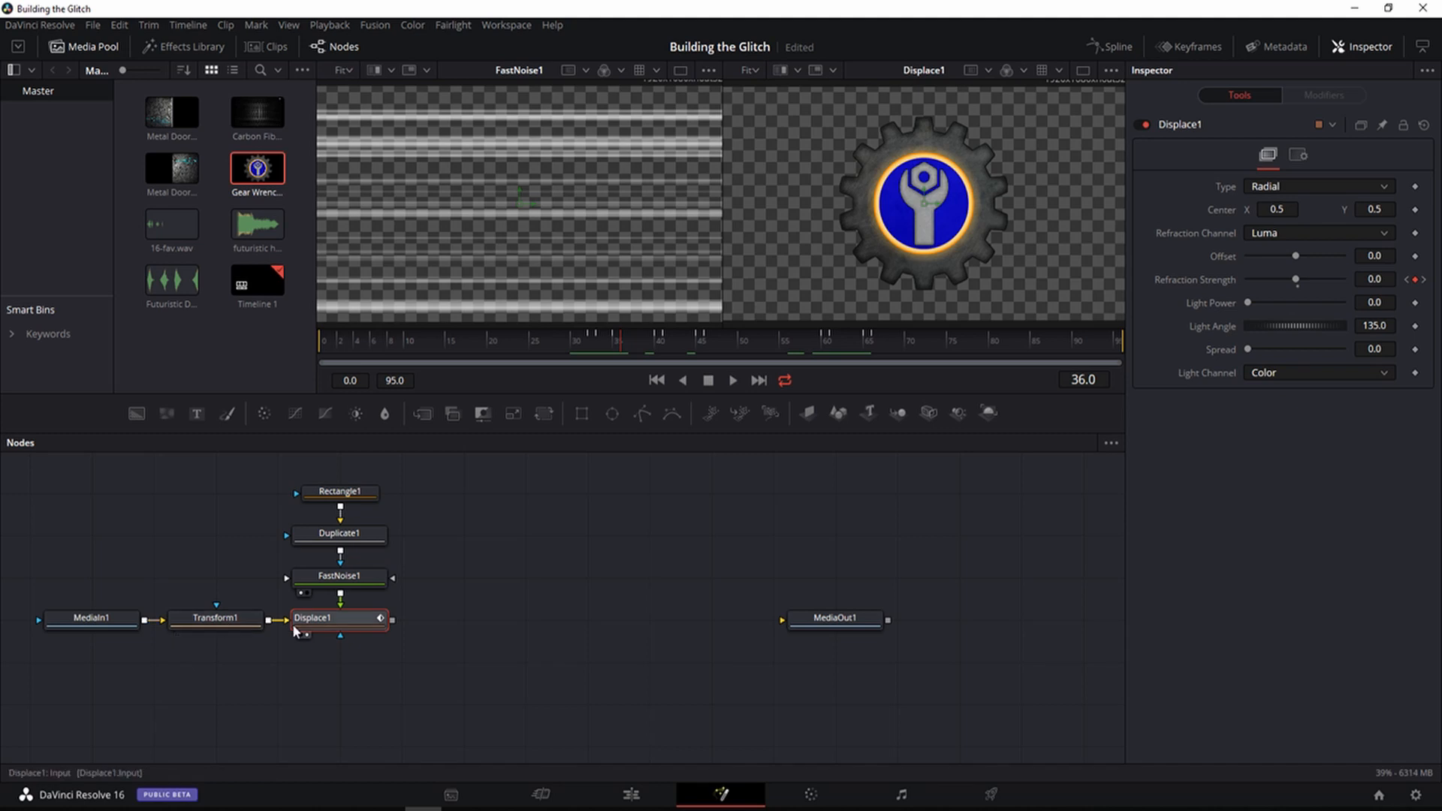
Step: Add Angle and Center keyframes to Transform1 on frame 32, just before the first glitch burst
click(223, 620)
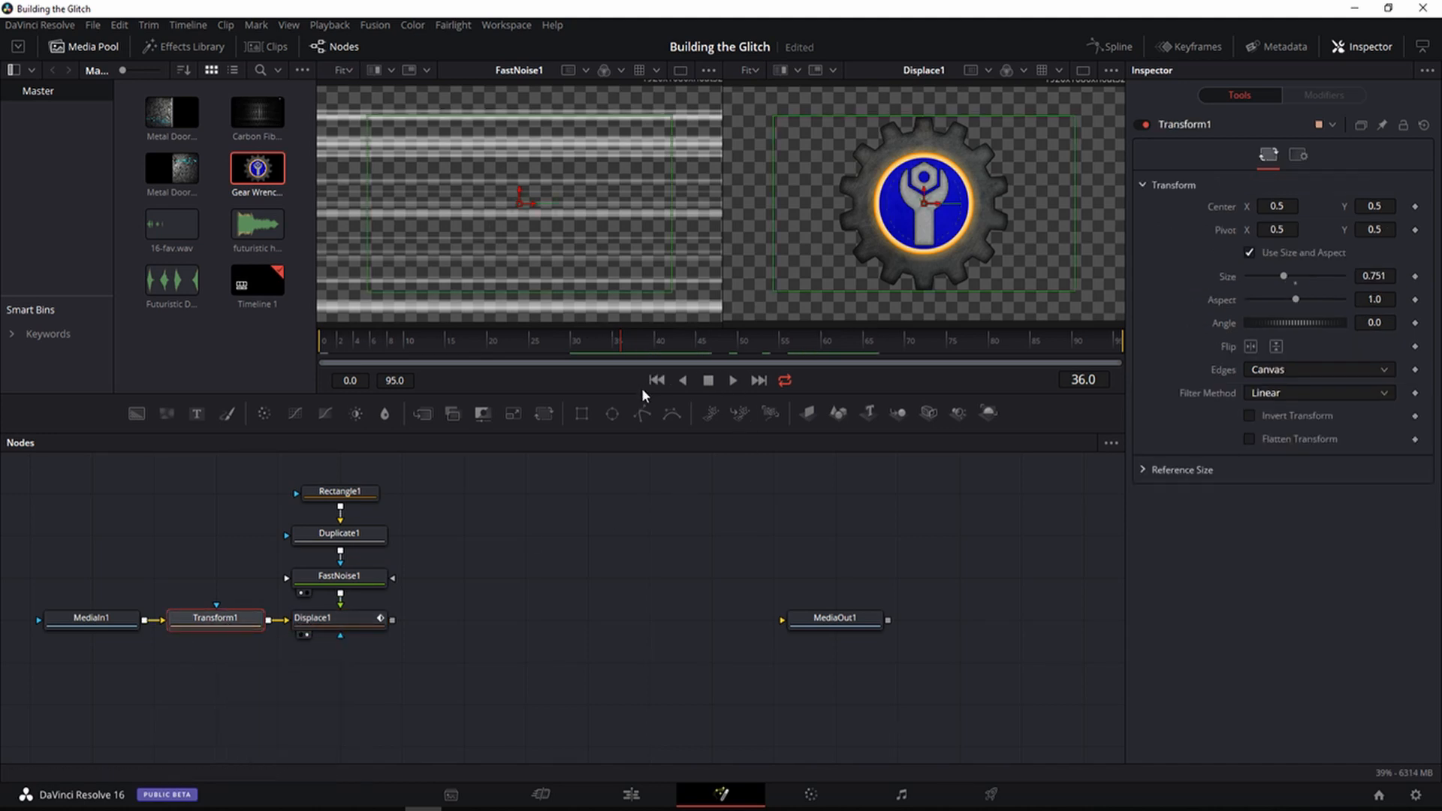
key(Left)
key(Left)
key(Left)
key(Left)
key(Left)
key(Left)
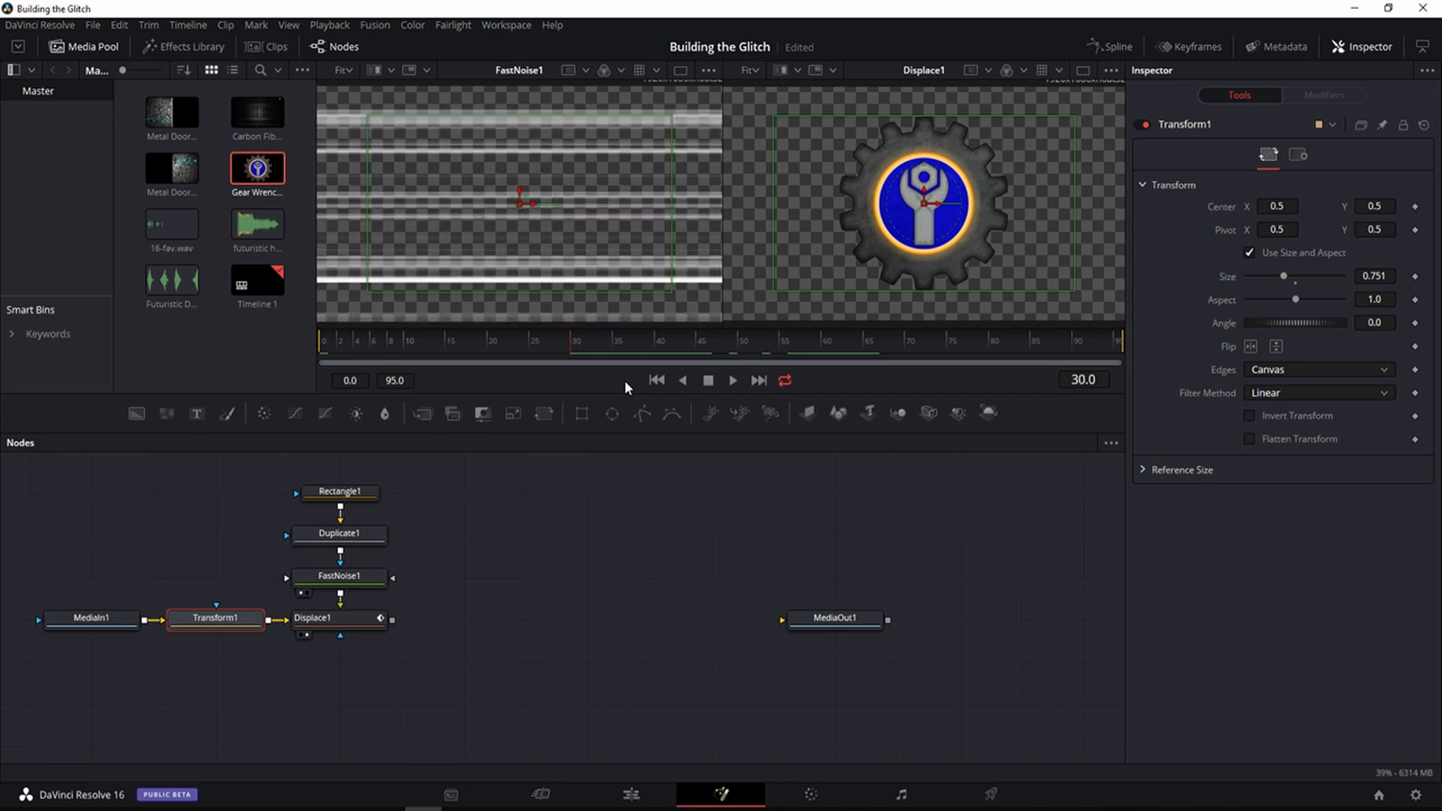
key(Right)
key(Right)
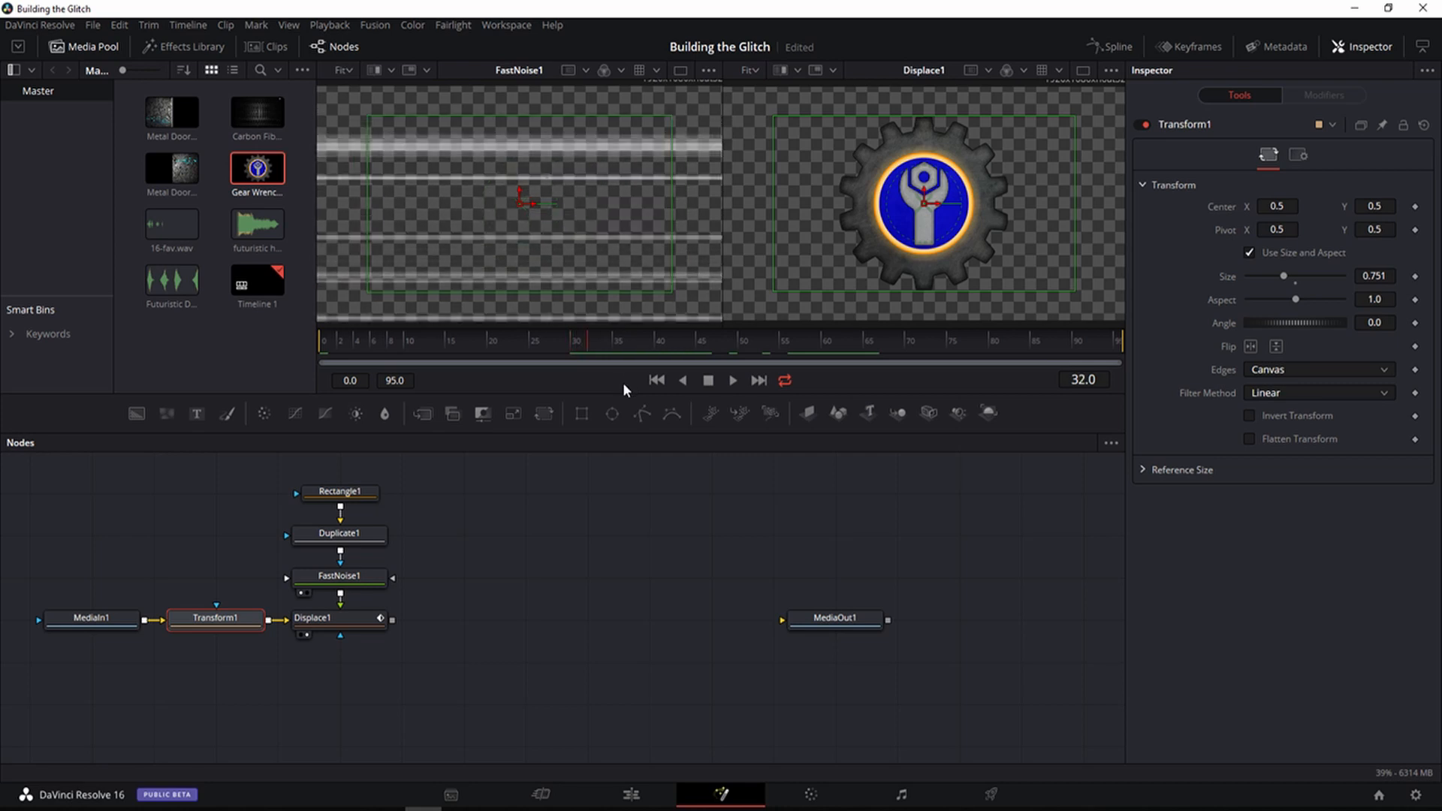
key(Right)
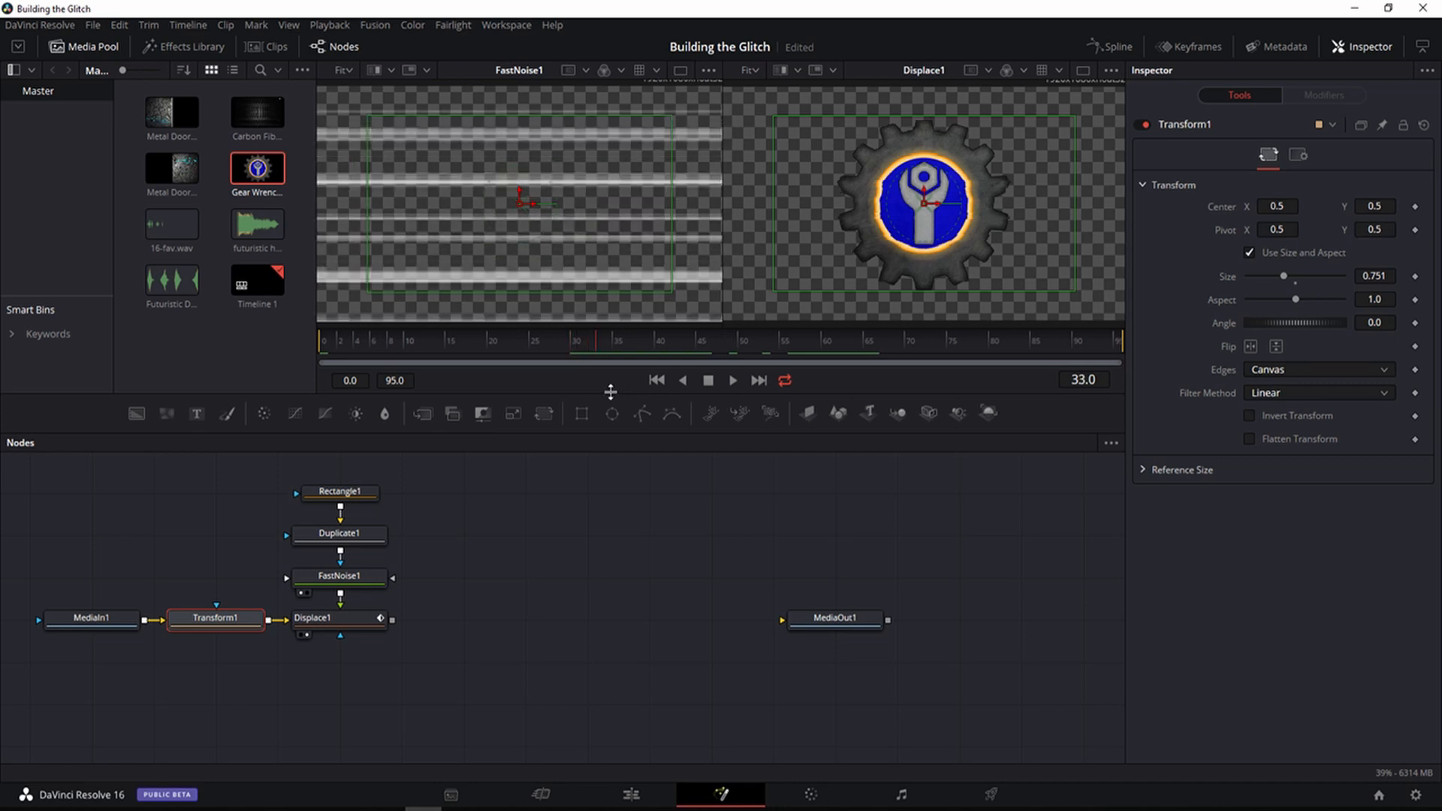
key(Left)
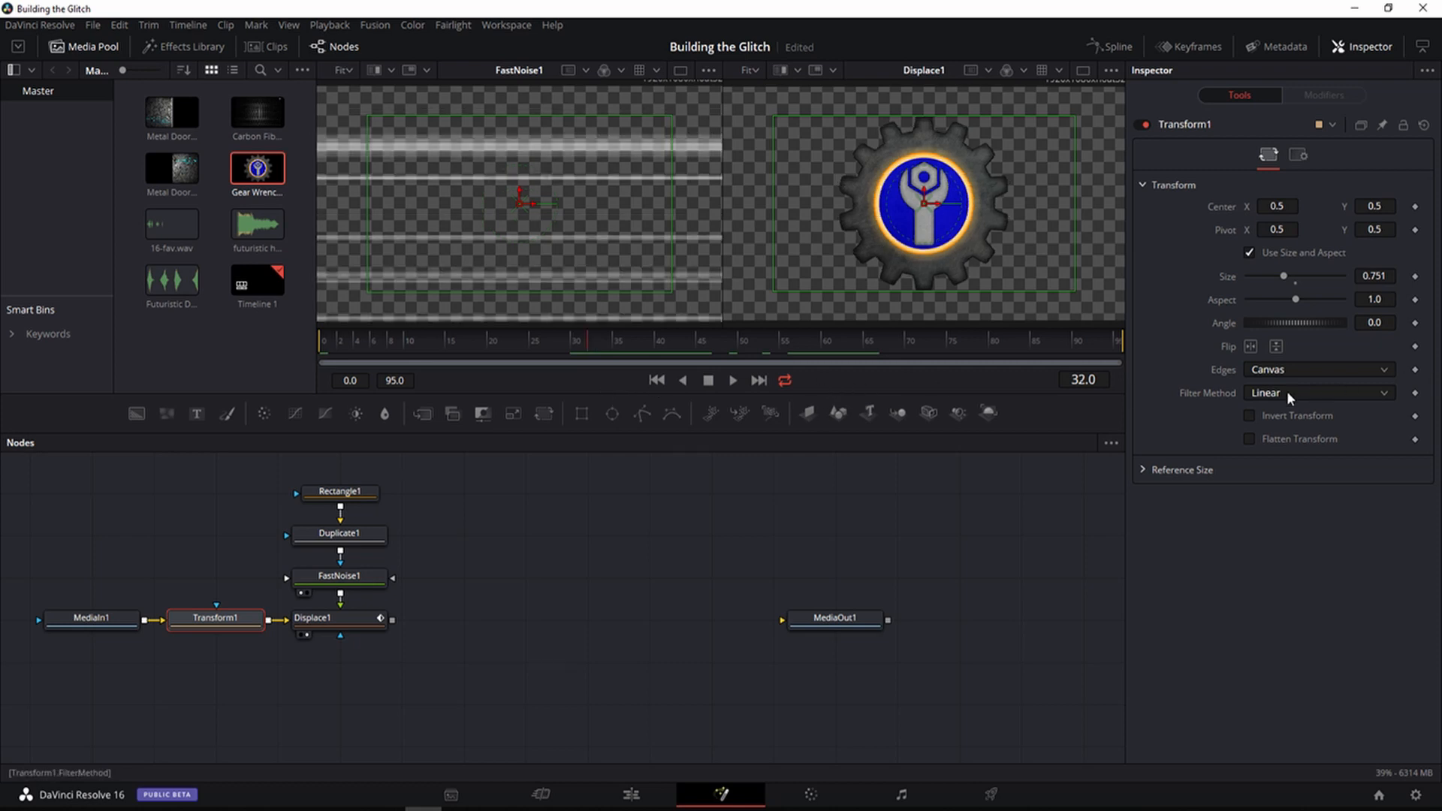
click(1416, 323)
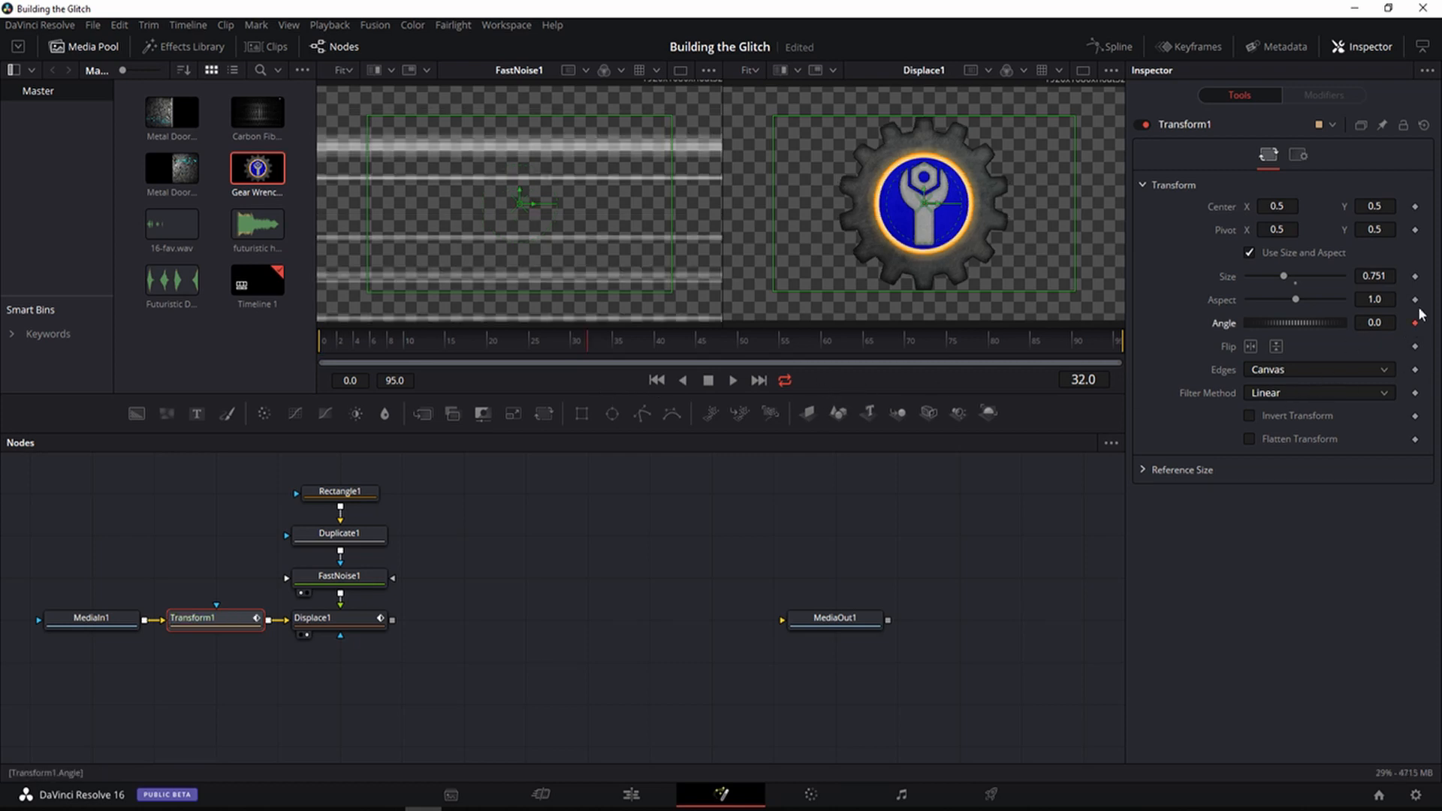
click(1415, 206)
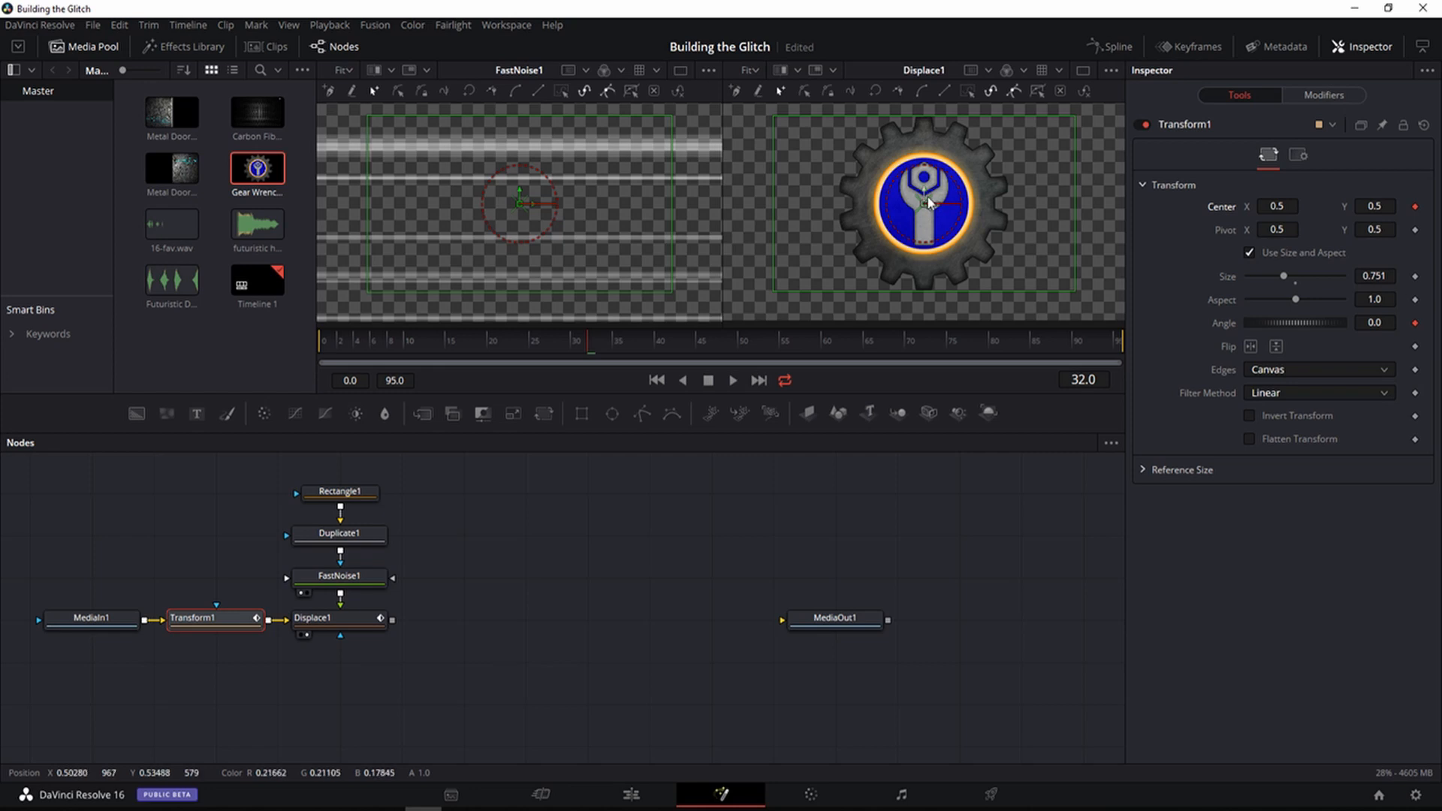
drag(933, 209, 959, 210)
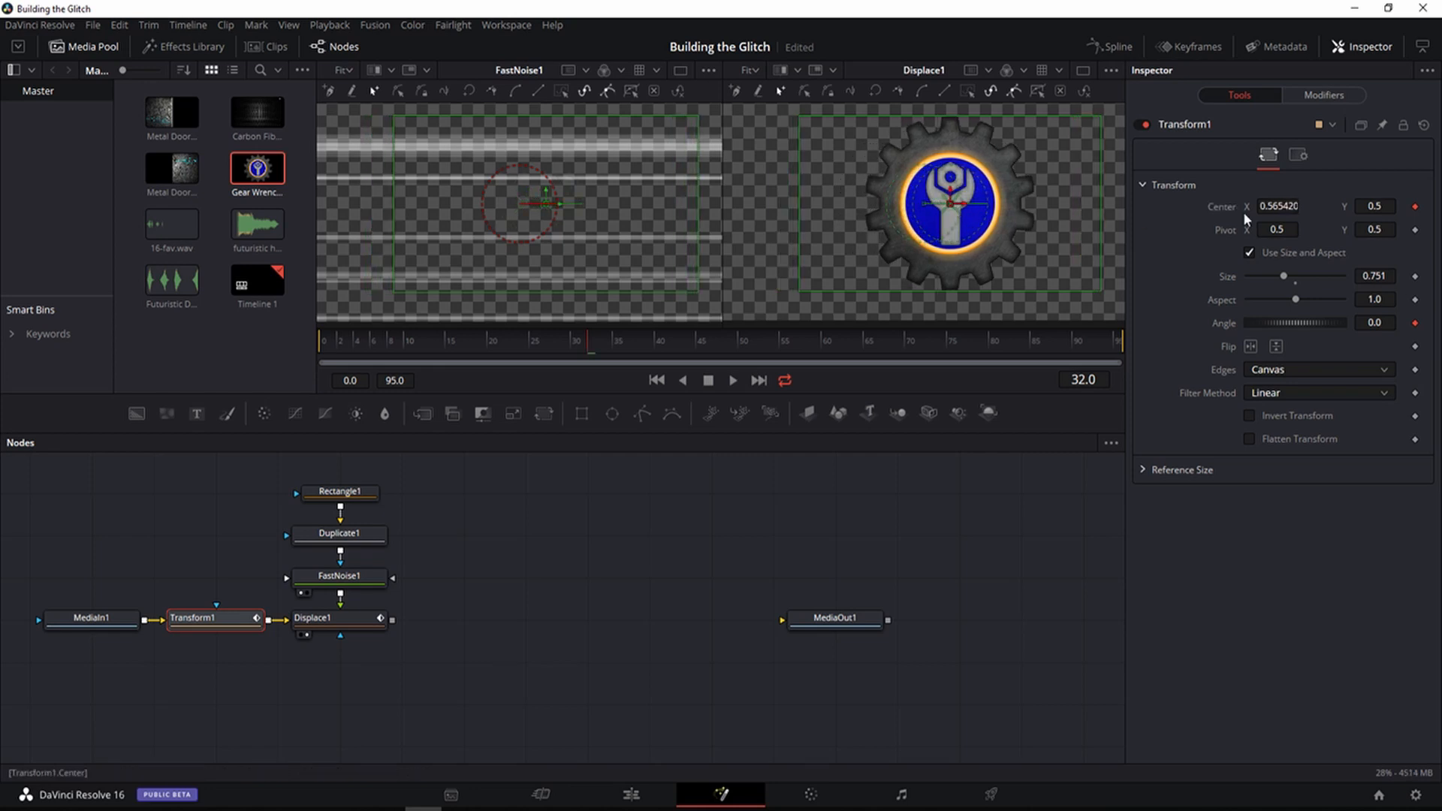
double_click(1284, 207)
text(0.5)
key(Tab)
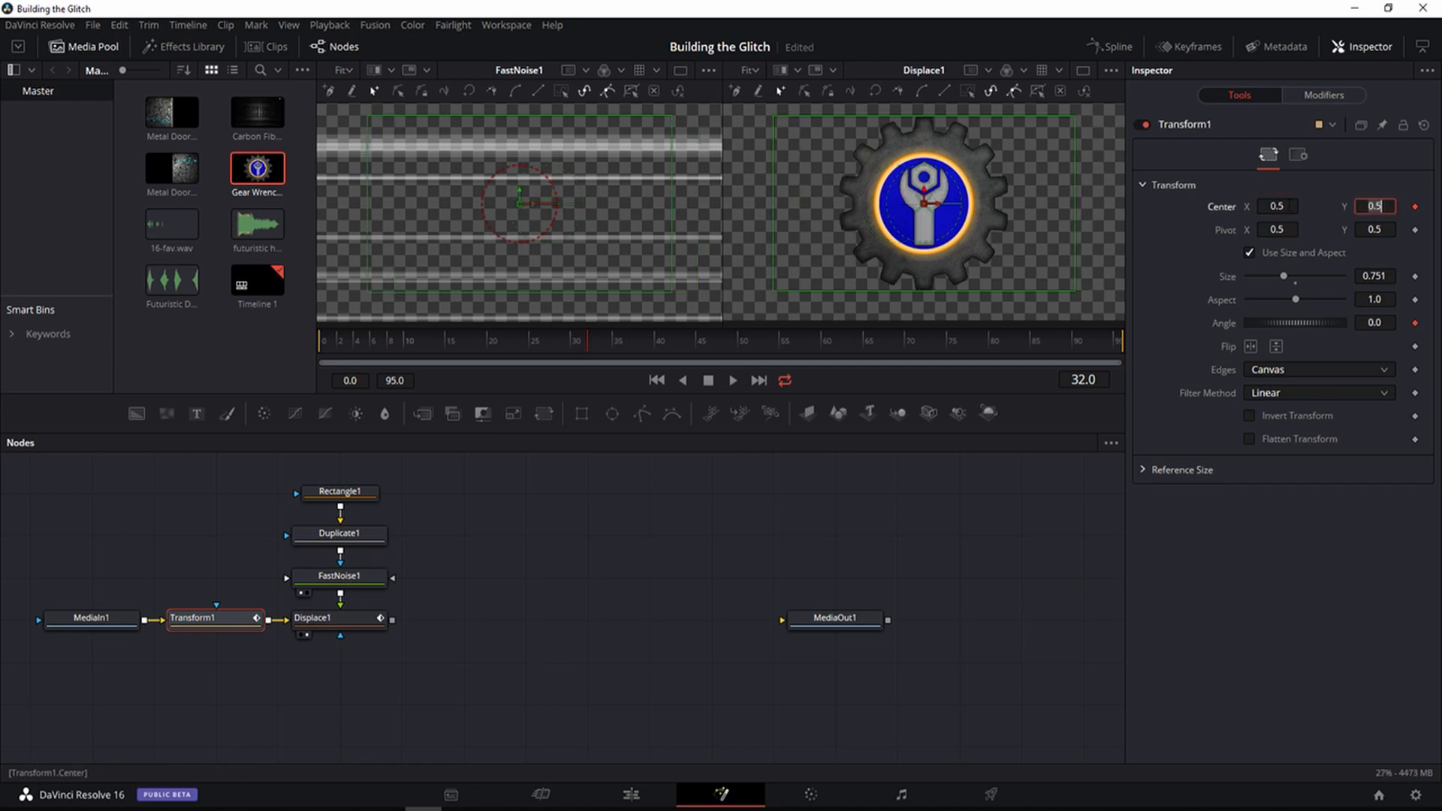
Step: On frame 33, keyframe Transform1's Center at about X 0.549, Y 0.543 and its Angle at -18.3, and advance to frame 34
click(597, 338)
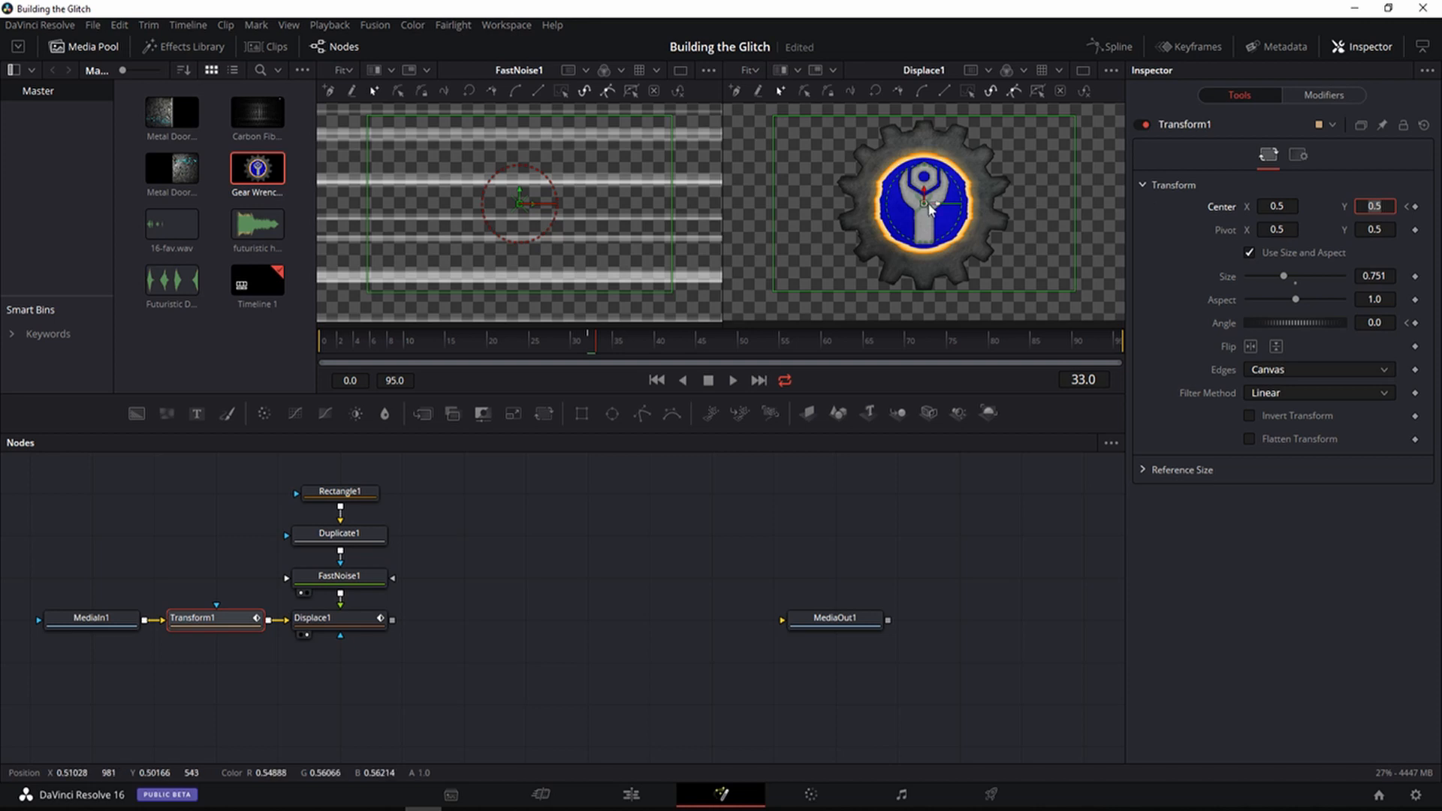
click(1415, 206)
click(1415, 323)
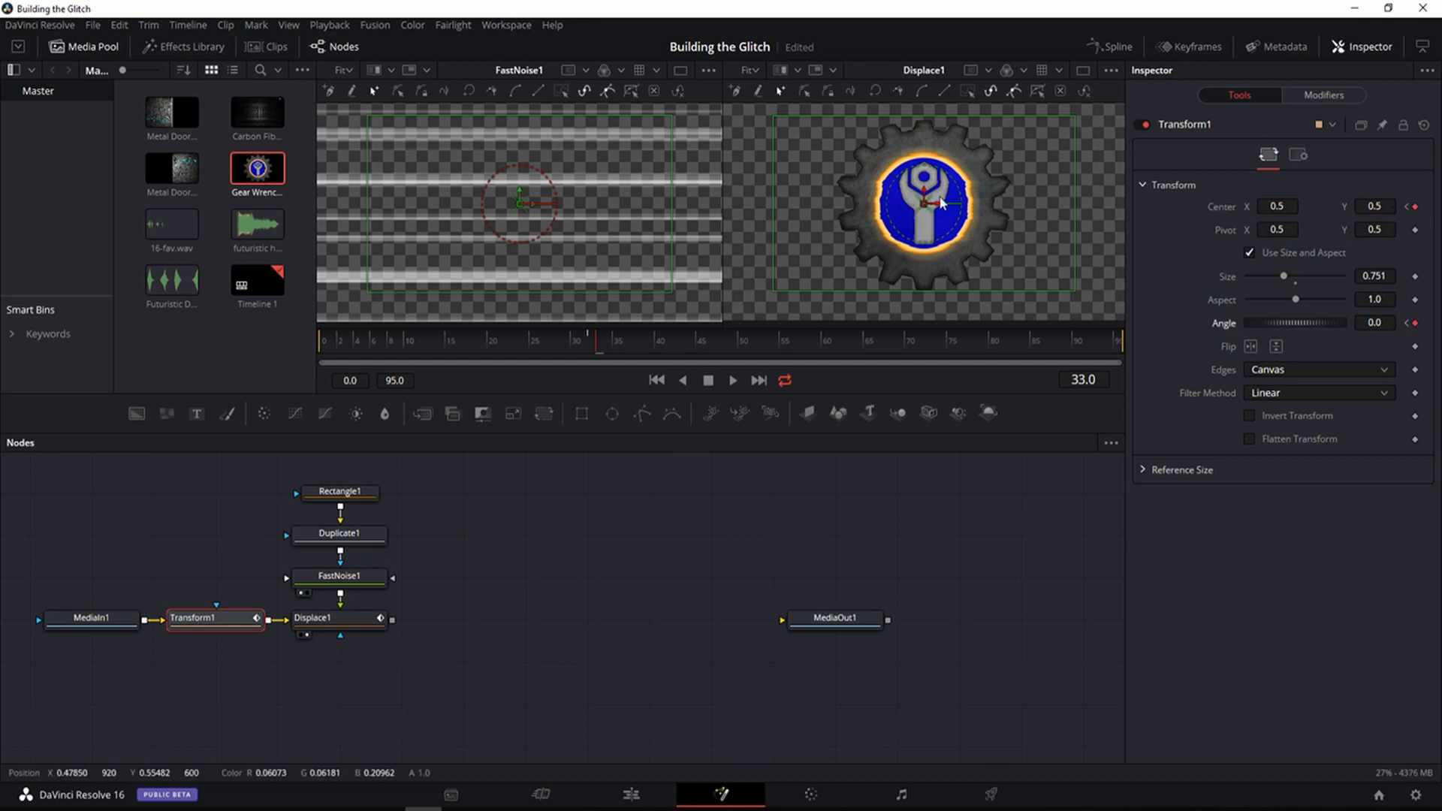
mouse_move(937, 209)
mouse_down()
mouse_move(954, 210)
mouse_move(945, 191)
mouse_up()
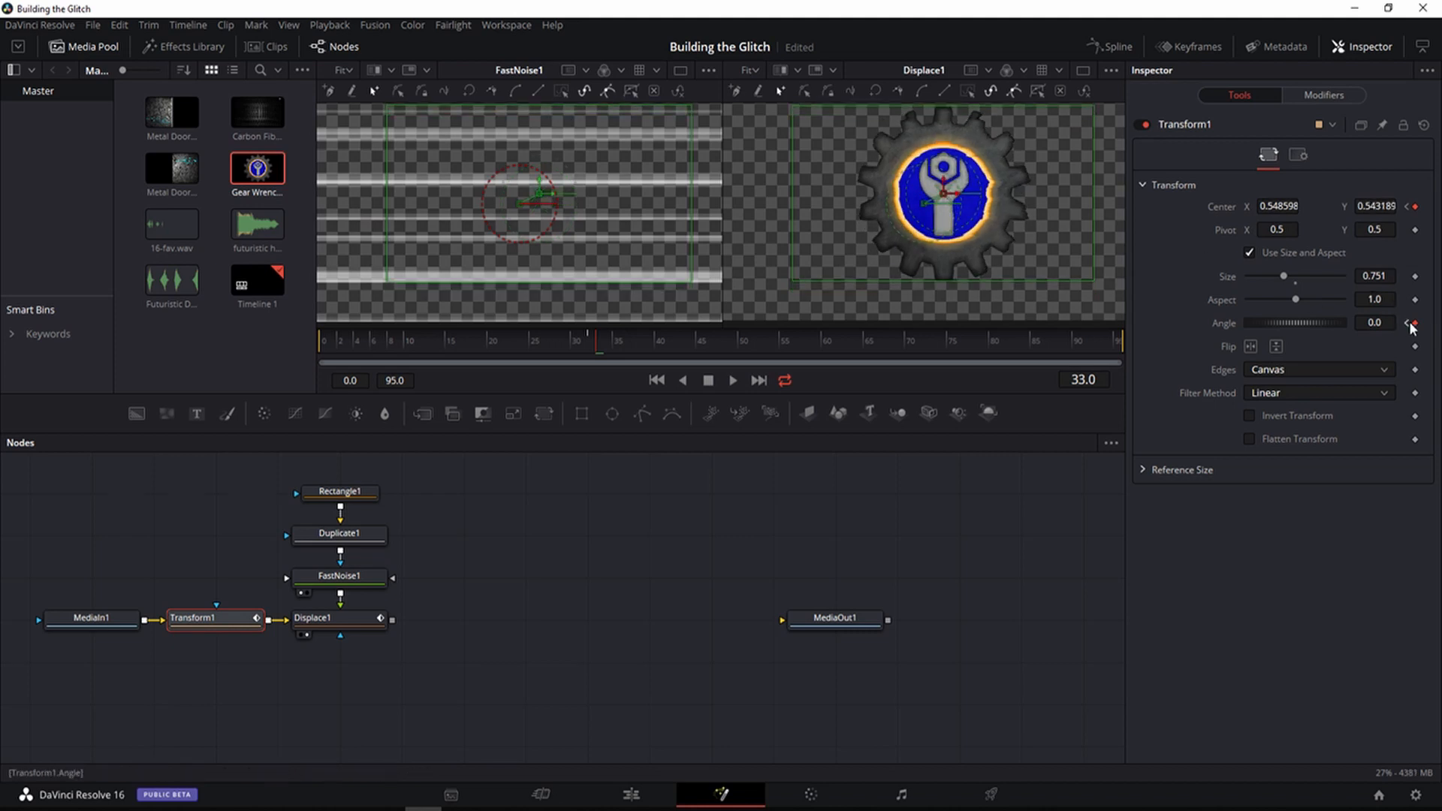
drag(1343, 322, 1291, 319)
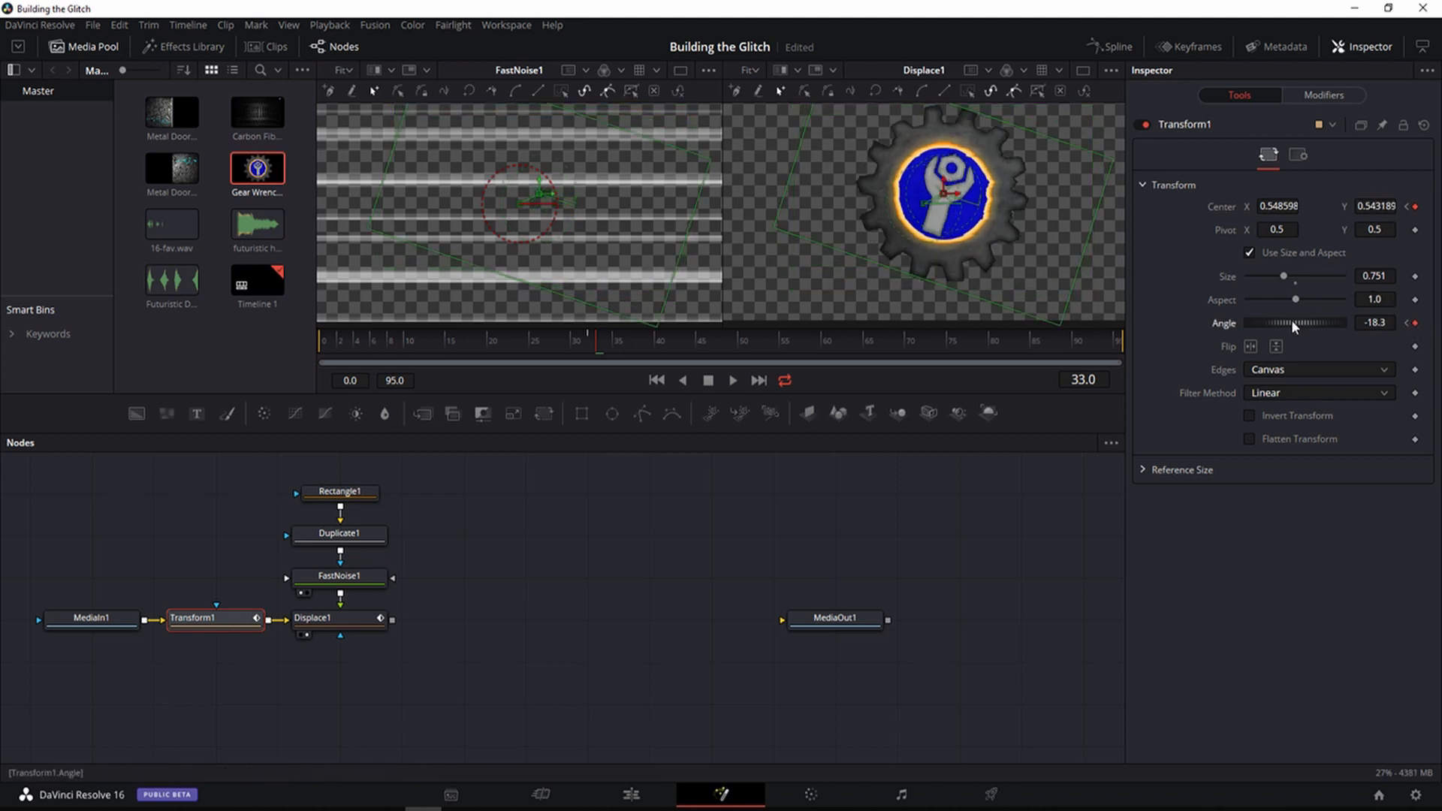
click(602, 358)
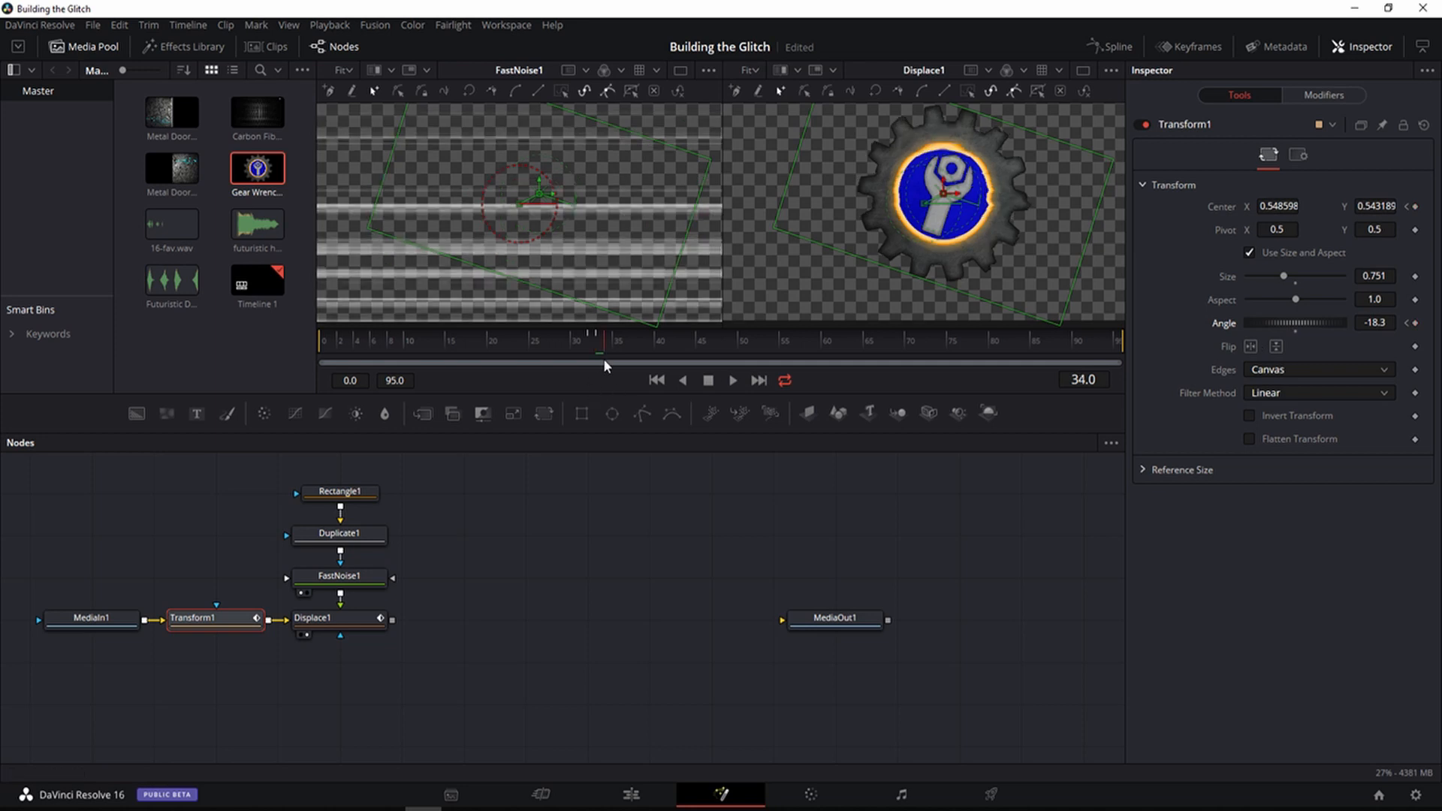
Step: On frame 35, add hold keyframes for Transform1's Angle and Center at the displaced position
key(Right)
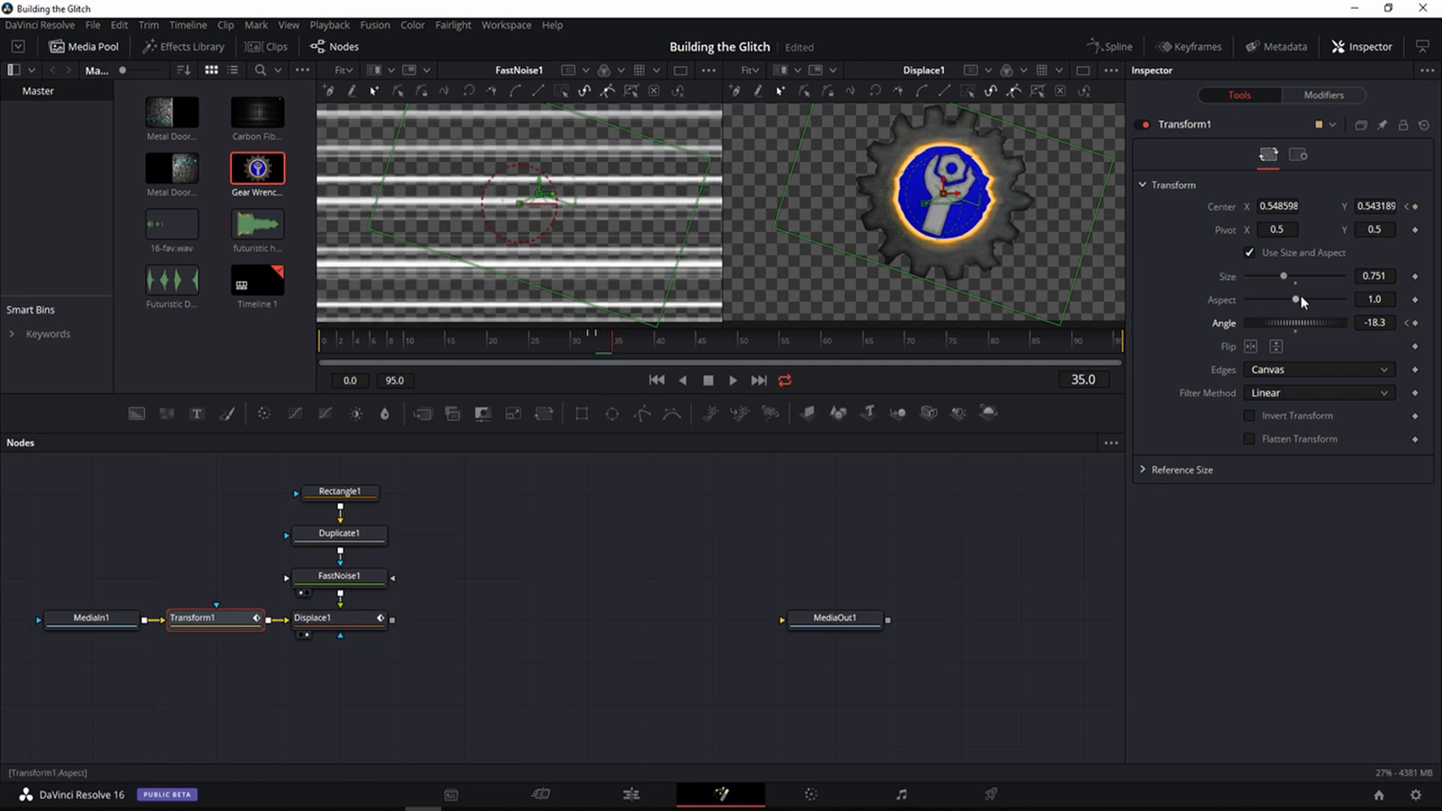
click(1415, 323)
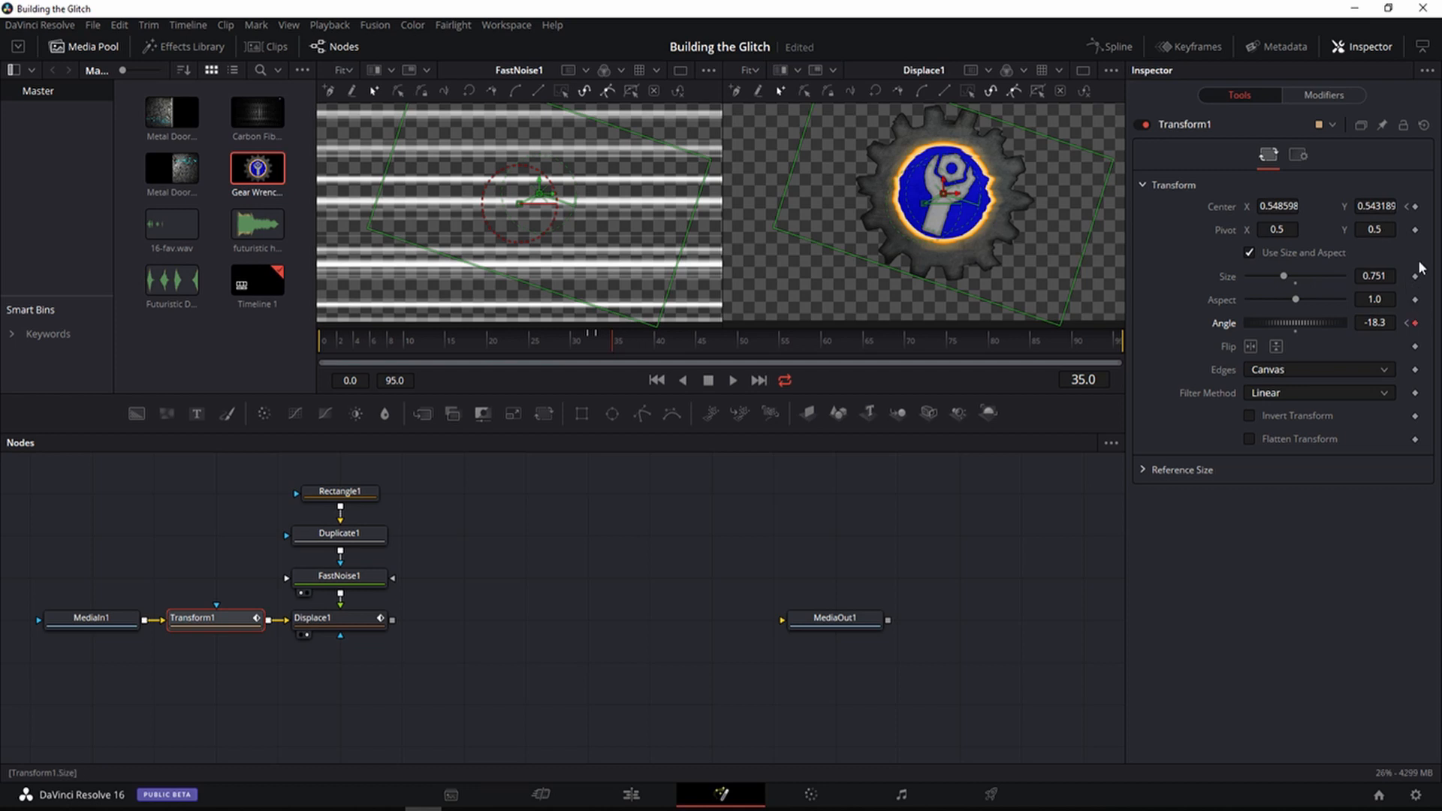
click(1415, 206)
Step: On frame 36, return Transform1 to rest by keyframing Center at X 0.5, Y 0.5 and Angle at 0
key(Right)
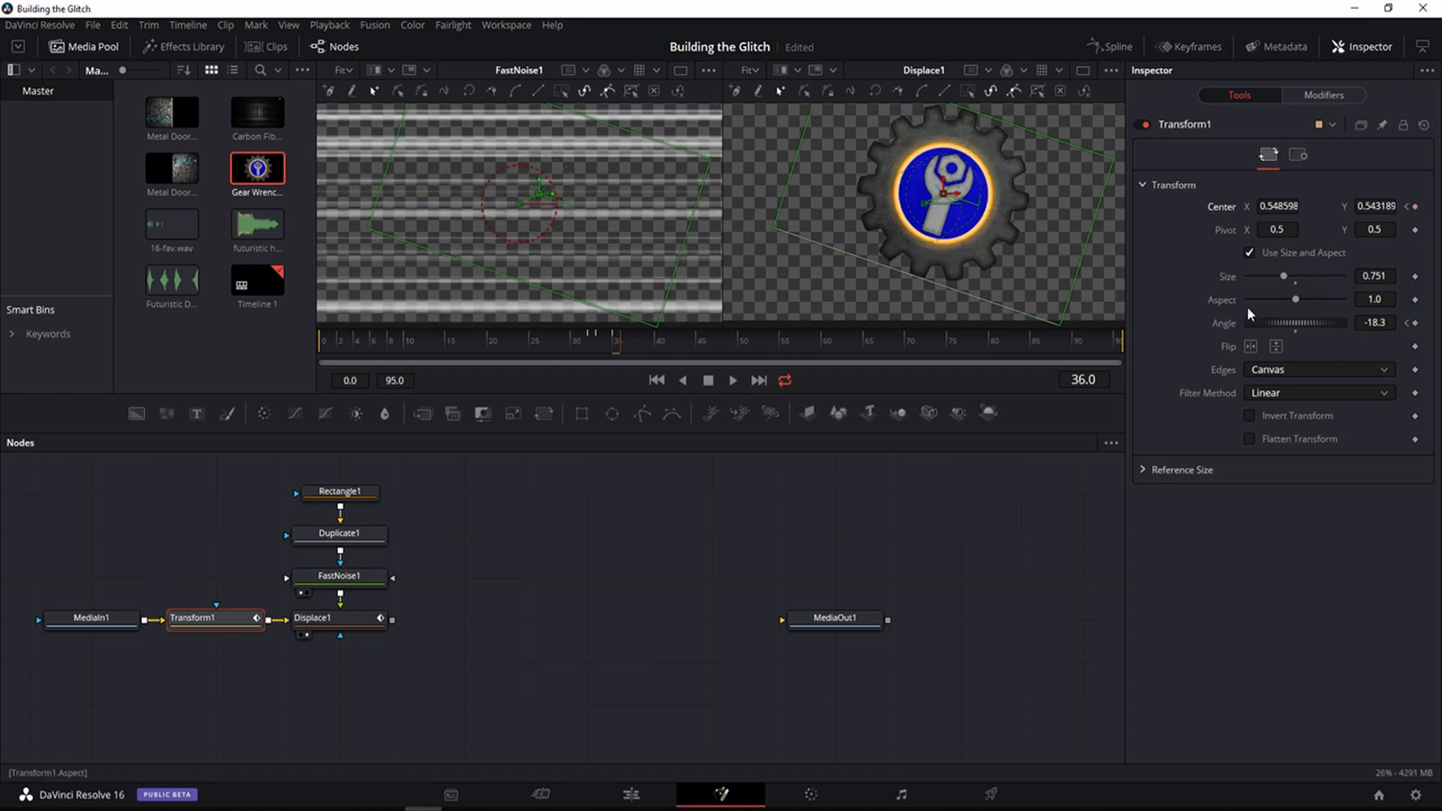
click(1271, 204)
text(0.5)
key(Tab)
text(0.5)
key(Tab)
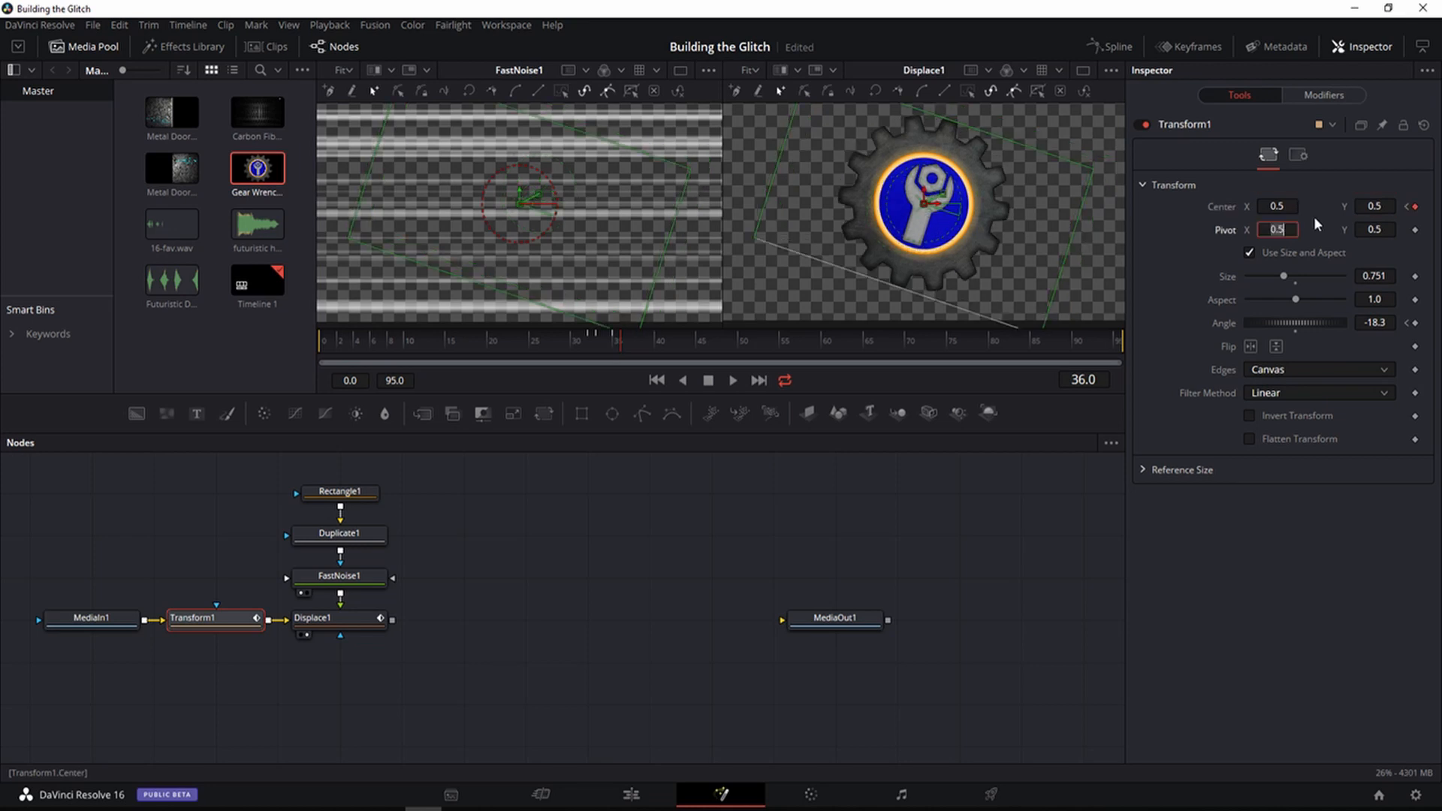
double_click(1374, 322)
text(0)
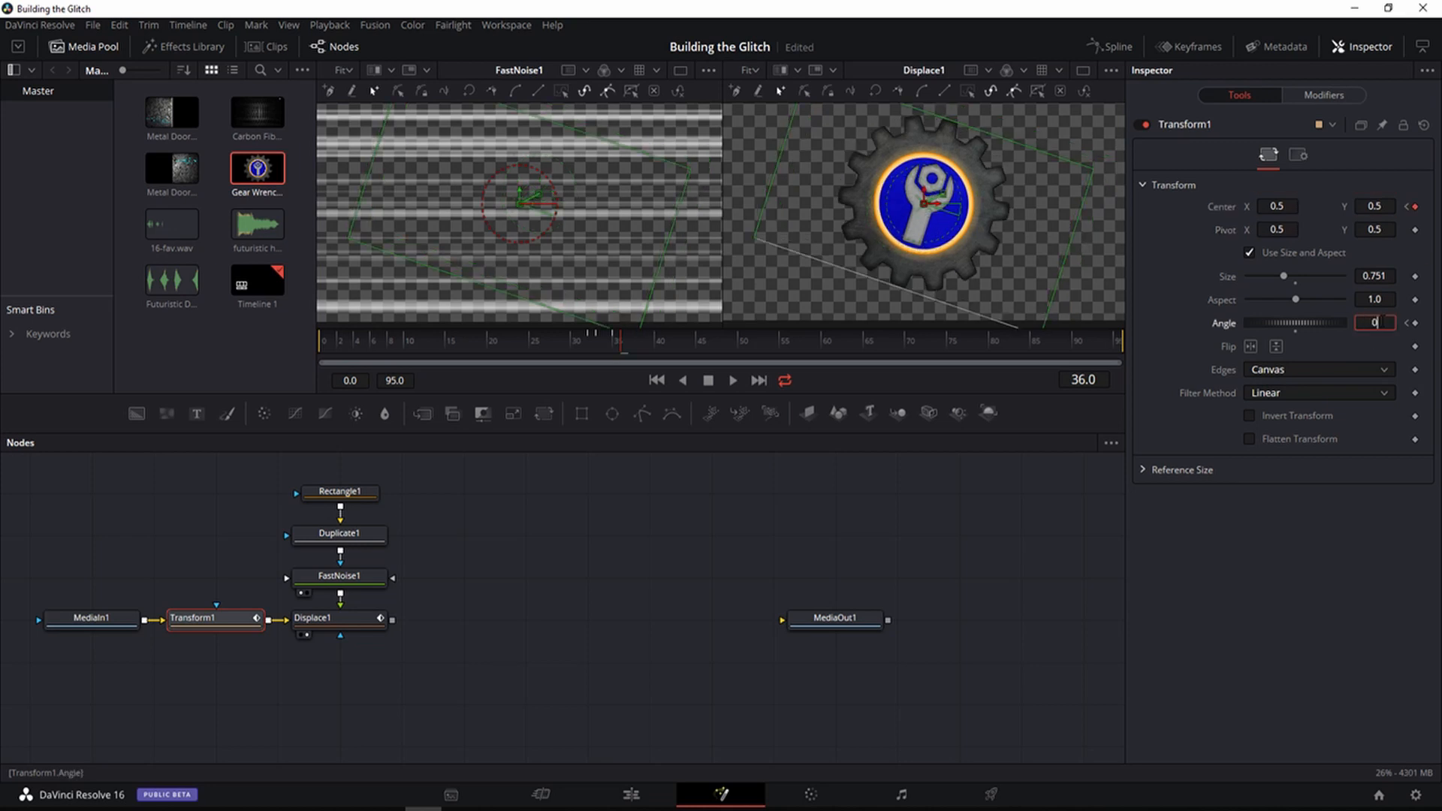
key(Tab)
Step: Step back and forth through frames 31 to 40 to check the first position and rotation jump
key(Left)
key(Left)
key(Left)
key(Left)
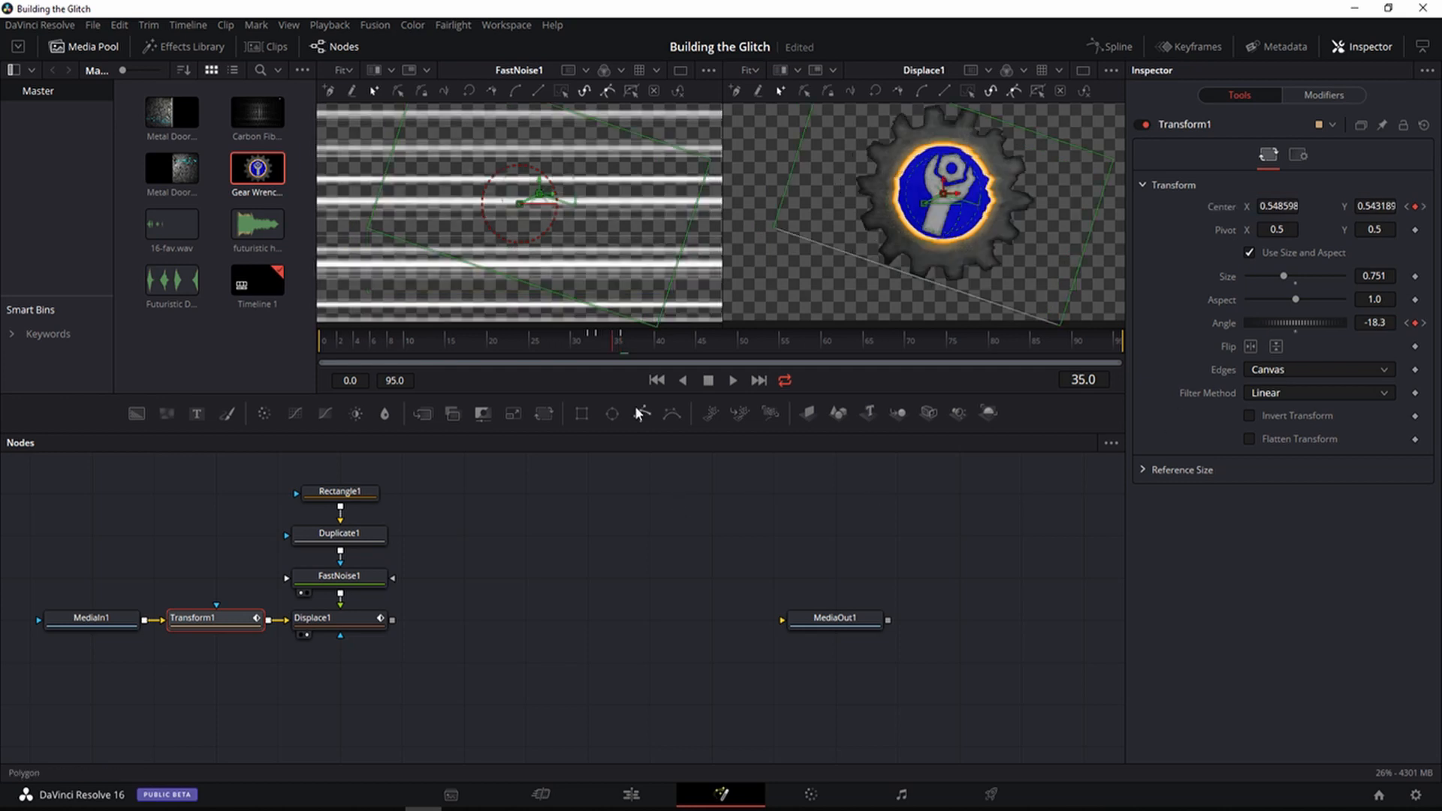
key(Right)
key(Right)
key(Right)
key(Right)
key(Right)
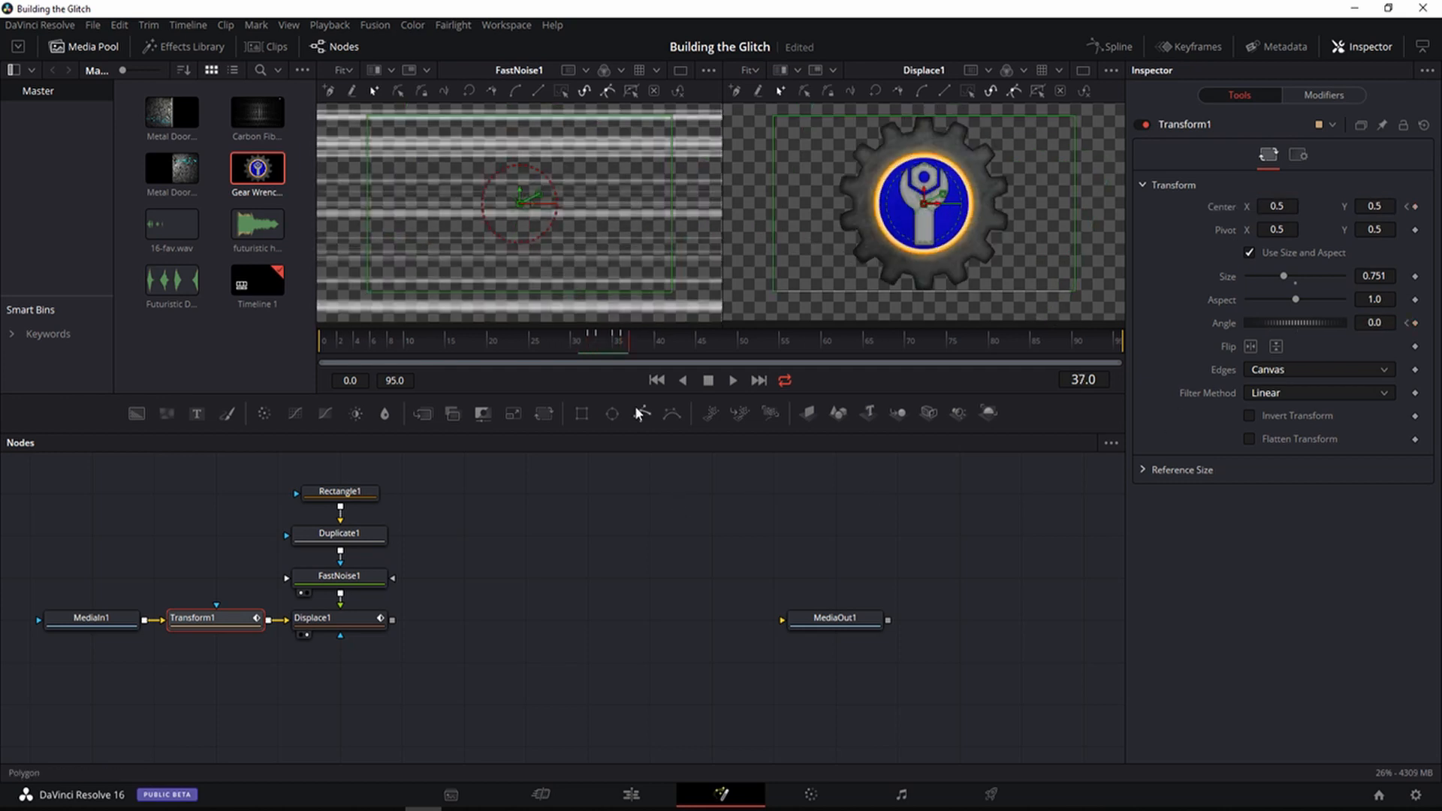
key(Left)
key(Left)
key(Left)
key(Left)
key(Left)
key(Right)
key(Right)
key(Right)
key(Right)
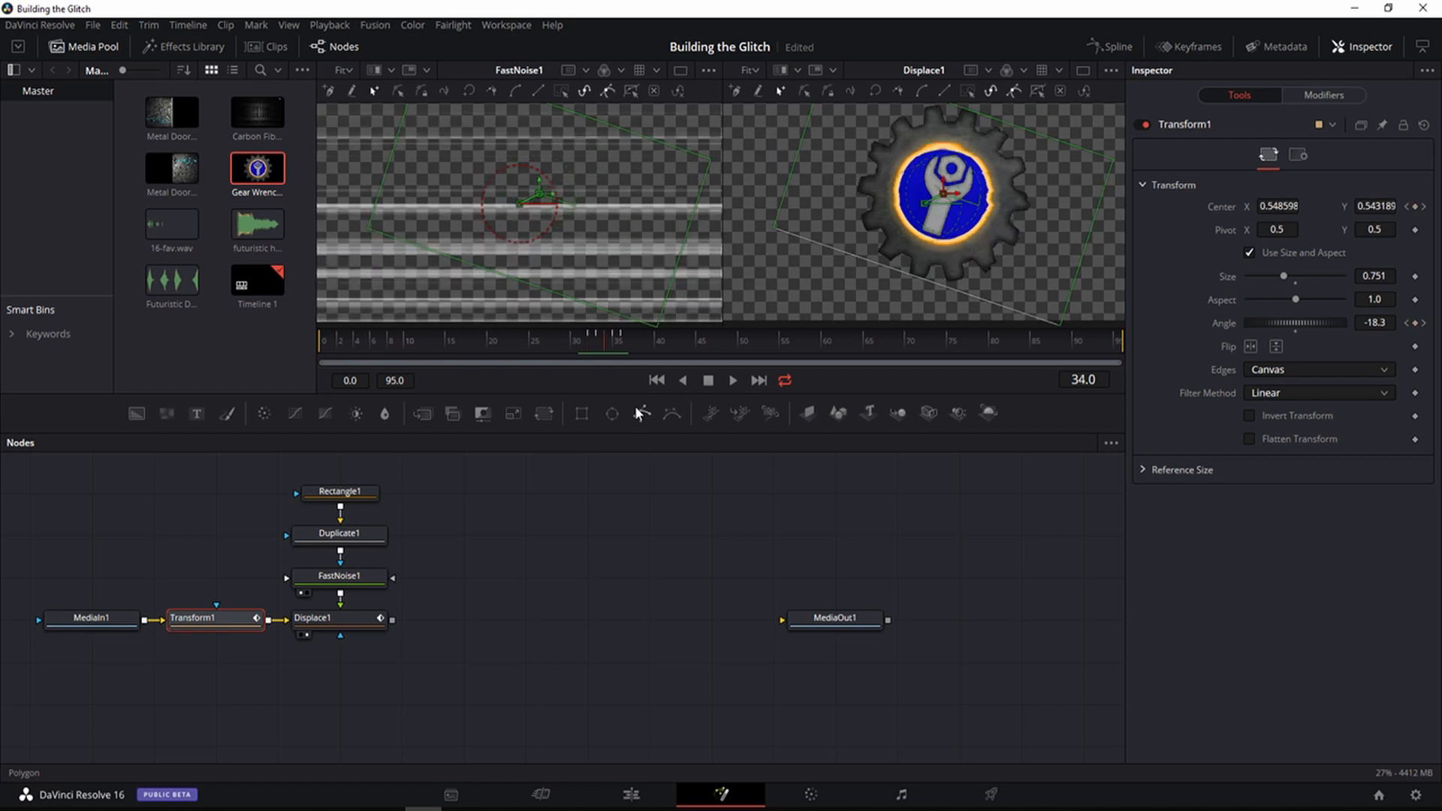
key(Left)
key(Left)
key(Left)
key(Left)
key(Left)
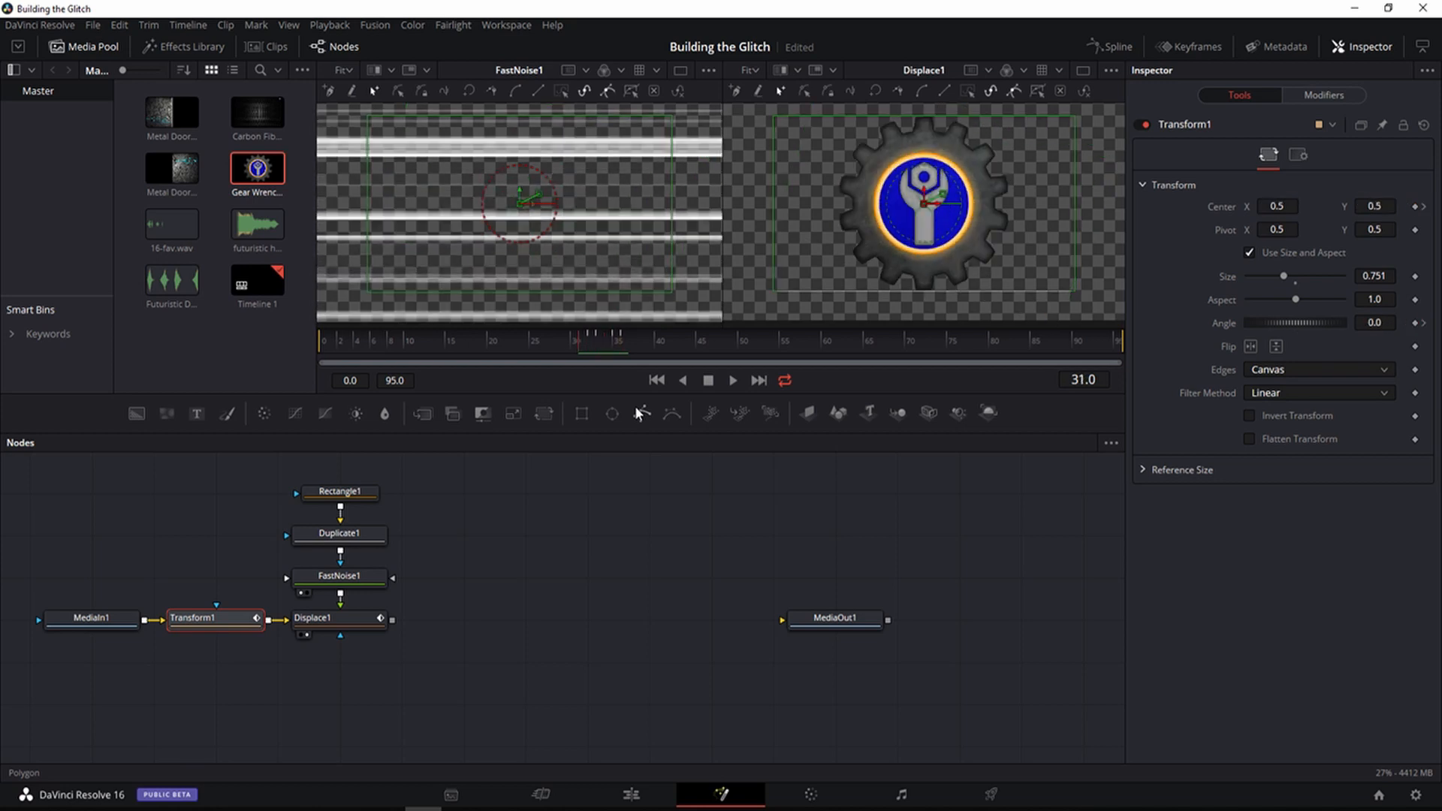
key(Right)
key(Right)
key(Right)
key(Right)
key(Right)
key(Right)
key(Right)
key(Right)
key(Right)
key(Right)
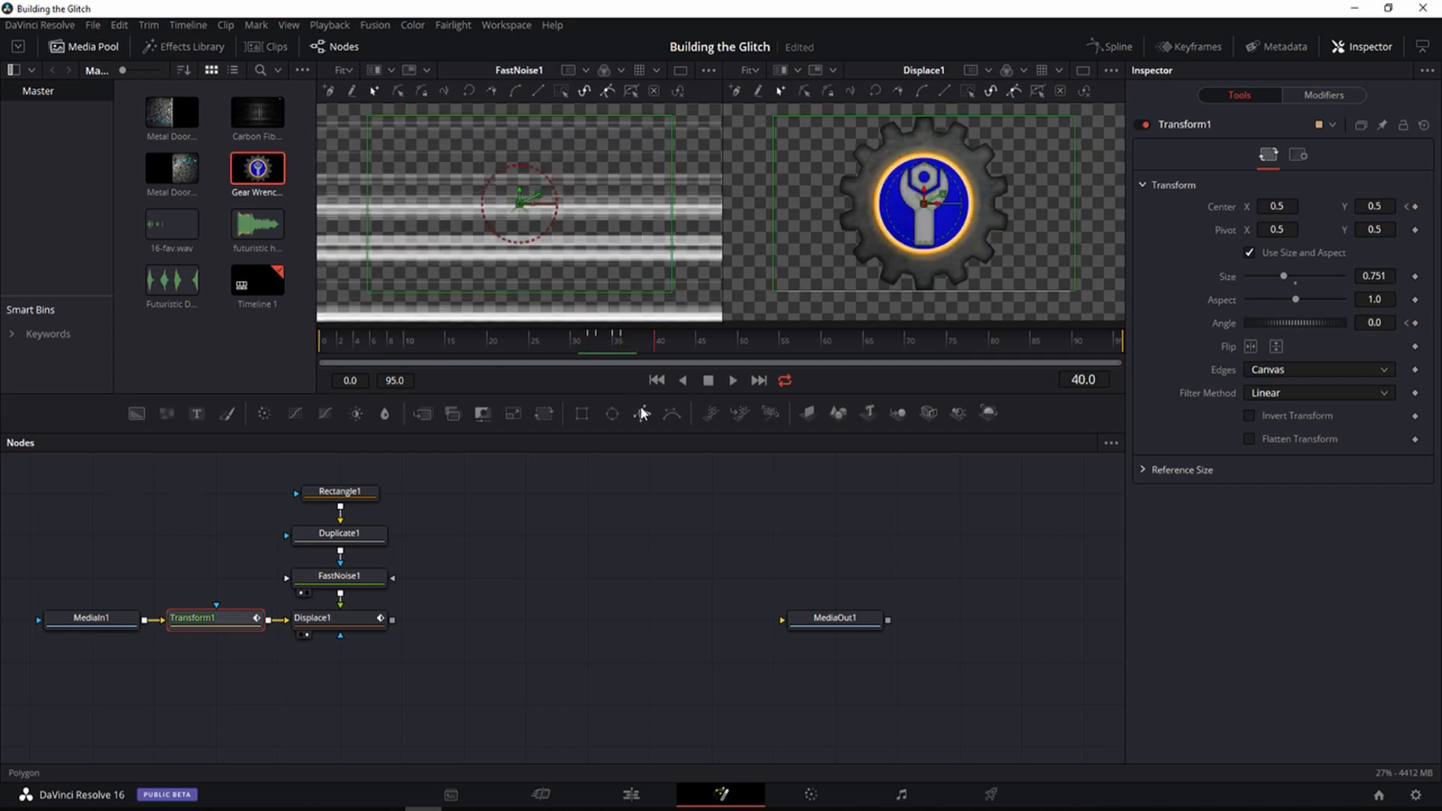
Step: Keyframe Transform1's Angle and Center on frame 40, and on frame 41 set Center to about X 0.397, Y 0.394 and Angle to 13.0
key(Left)
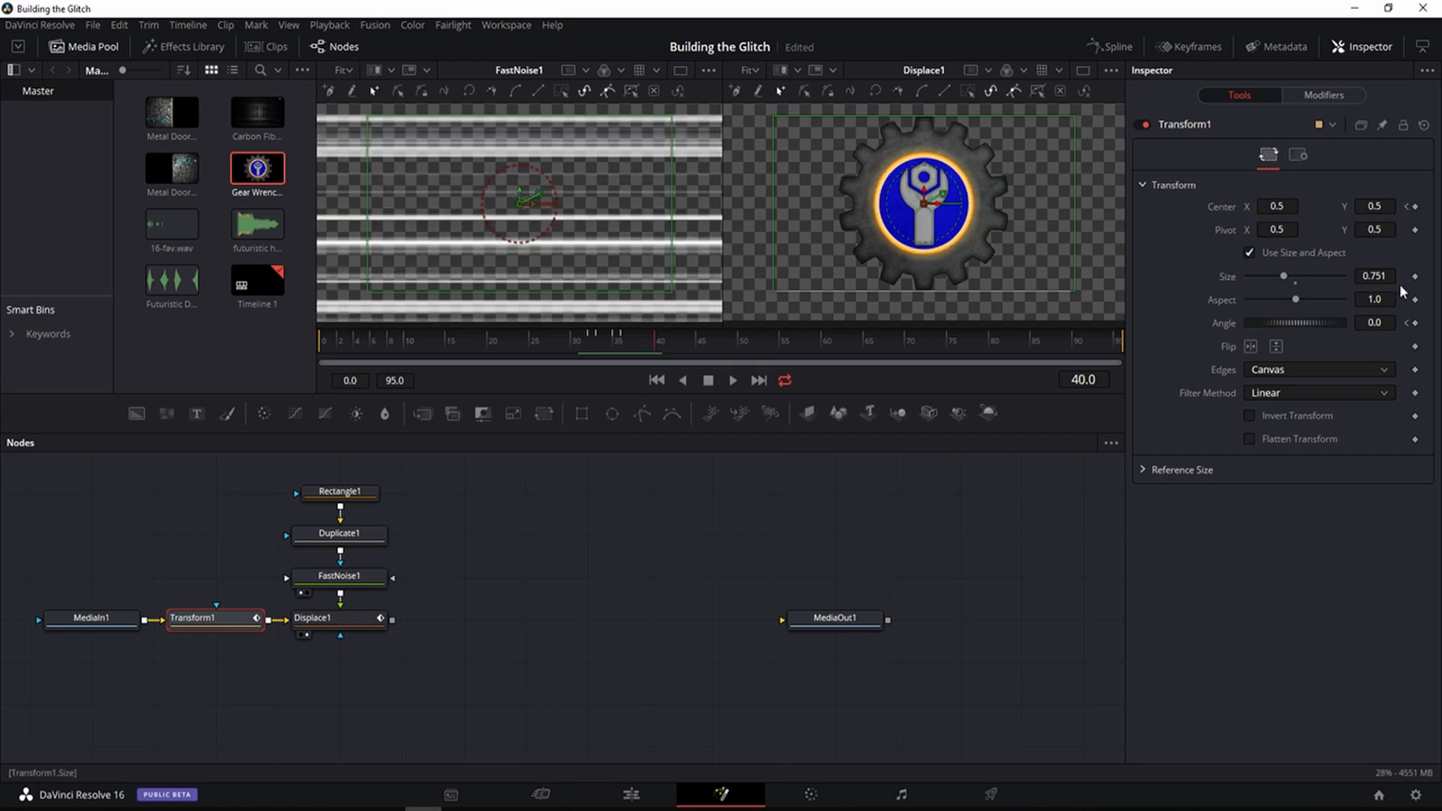
click(1416, 323)
key(Right)
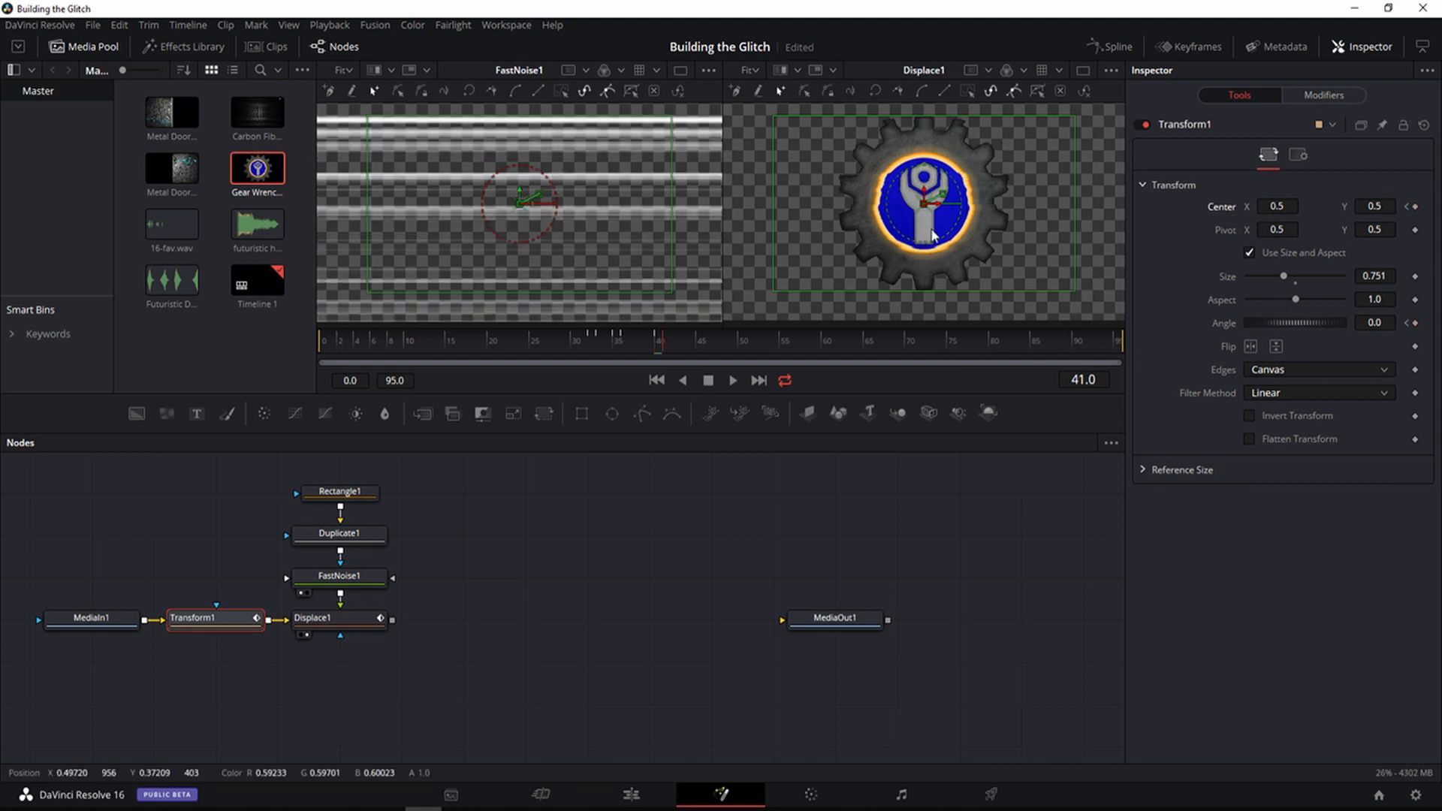
drag(931, 208, 882, 227)
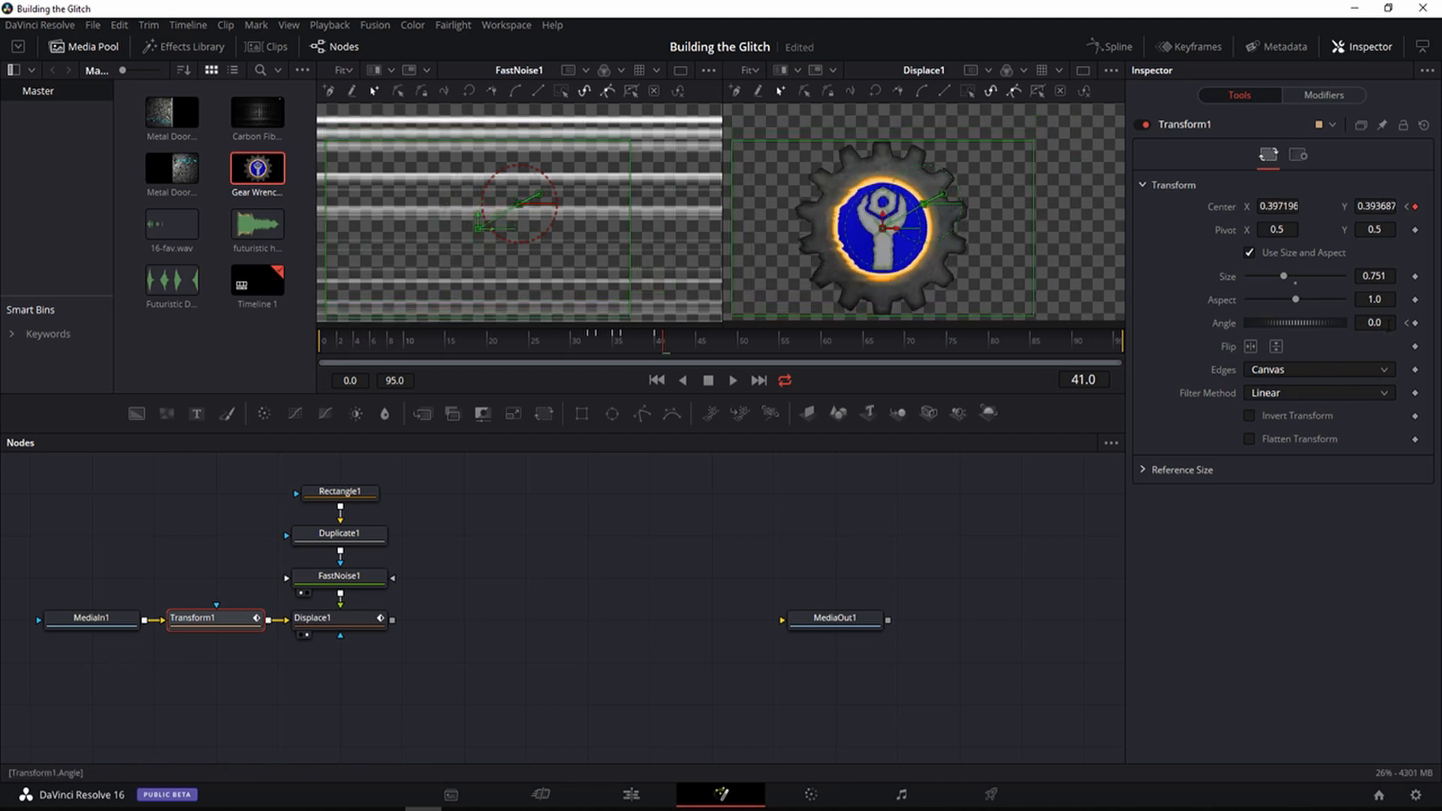
drag(1301, 320, 1306, 320)
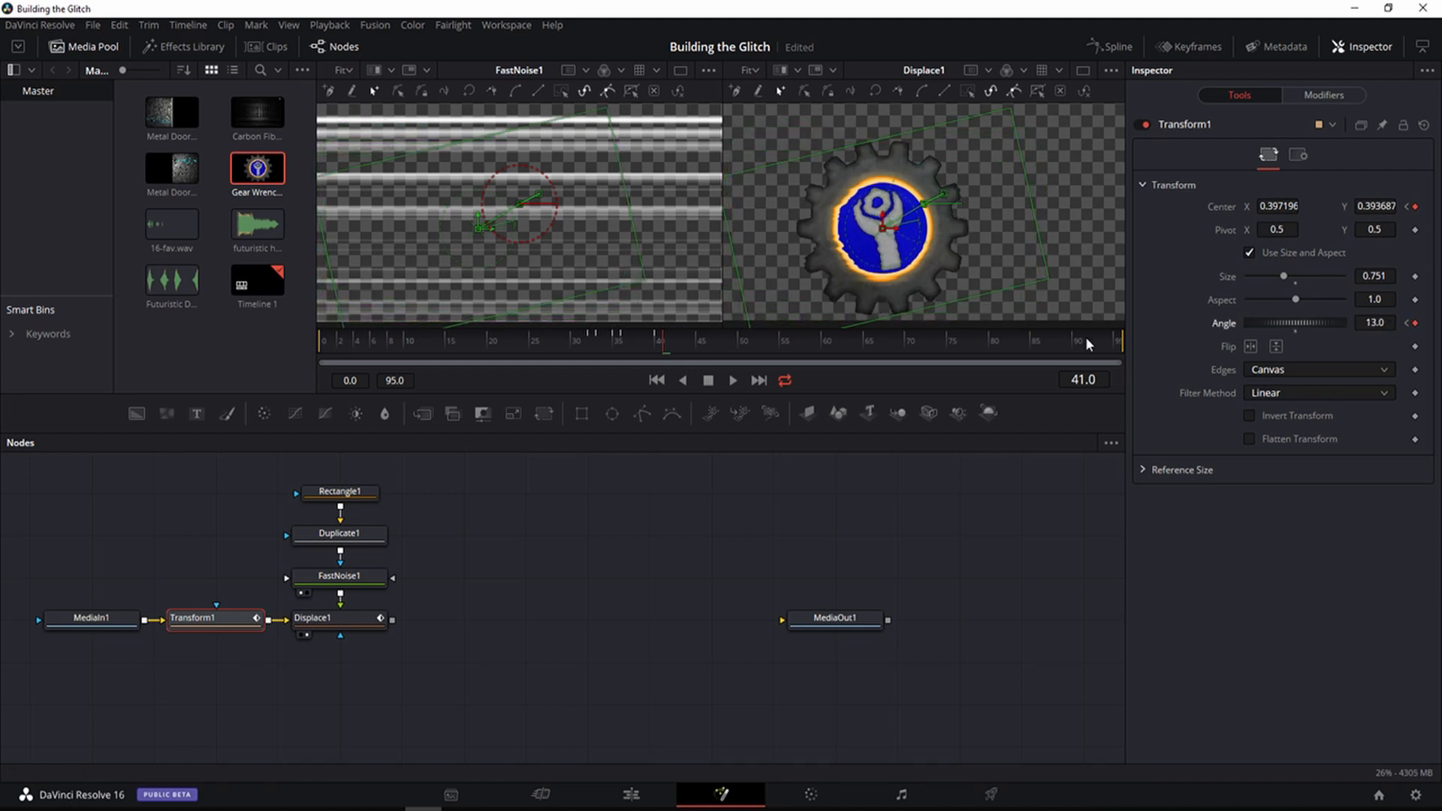
Step: Hold Transform1's Center and Angle with keyframes on frame 42, and on frame 43 set Center to about X 0.545, Y 0.444 and Angle to -7.9
key(Right)
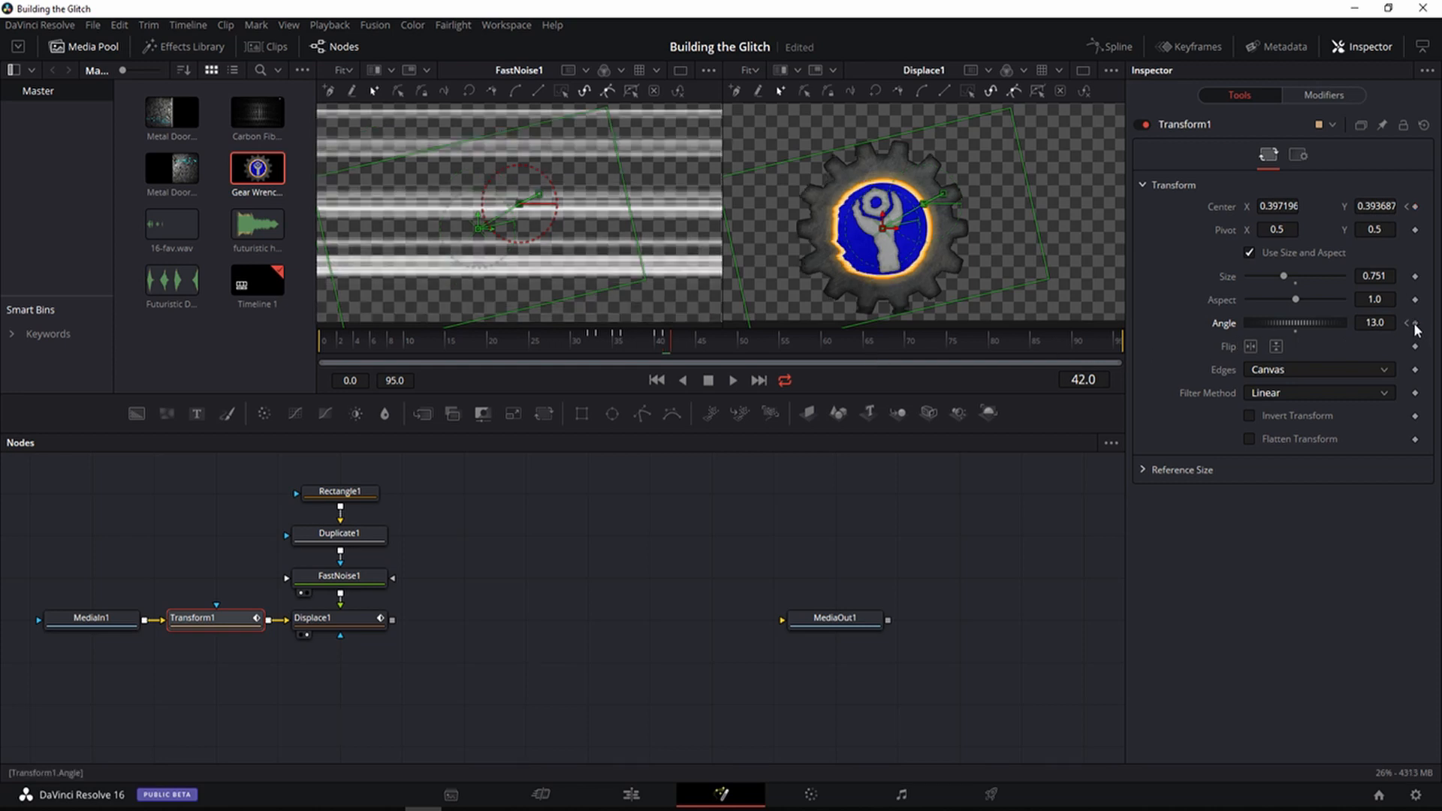
key(Right)
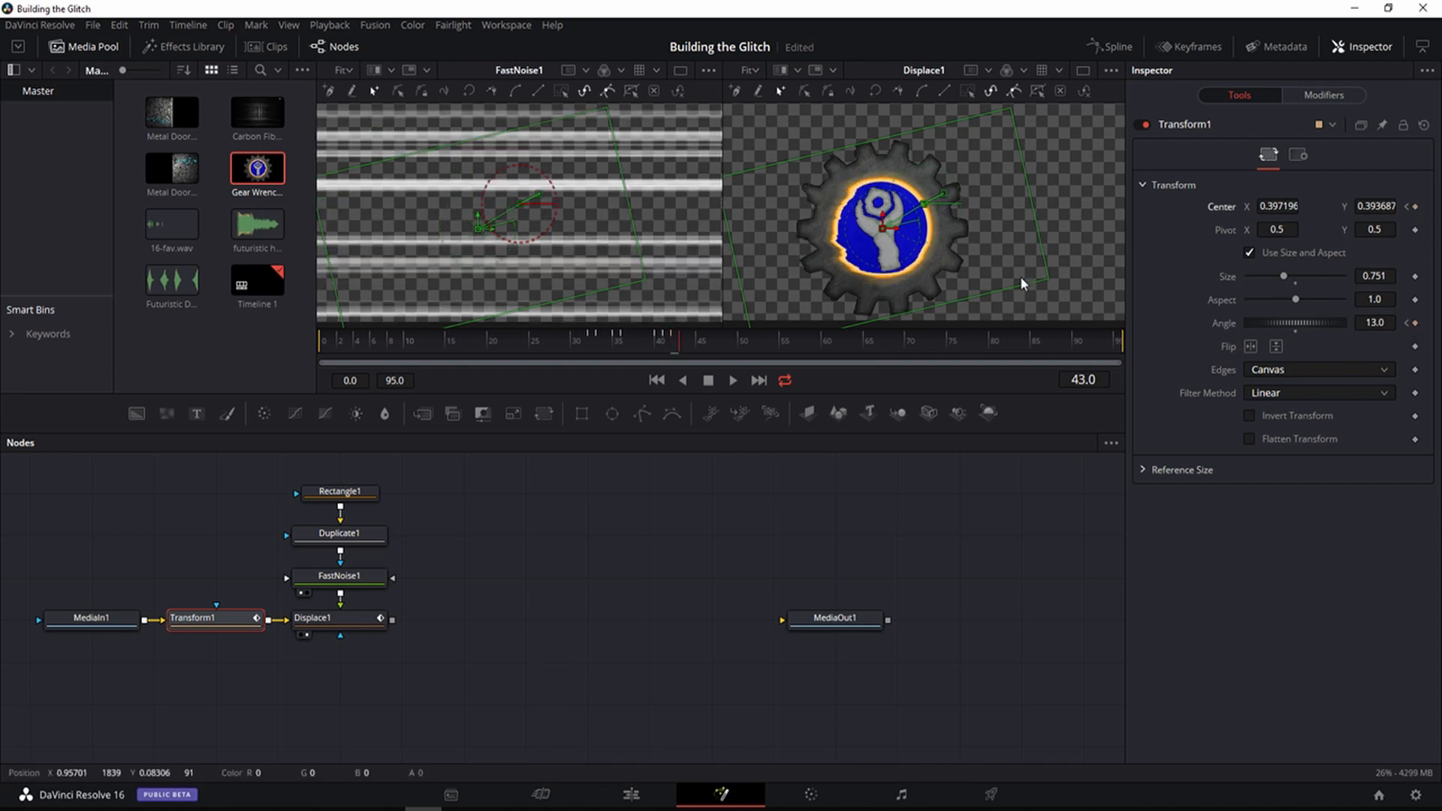
drag(902, 238, 948, 219)
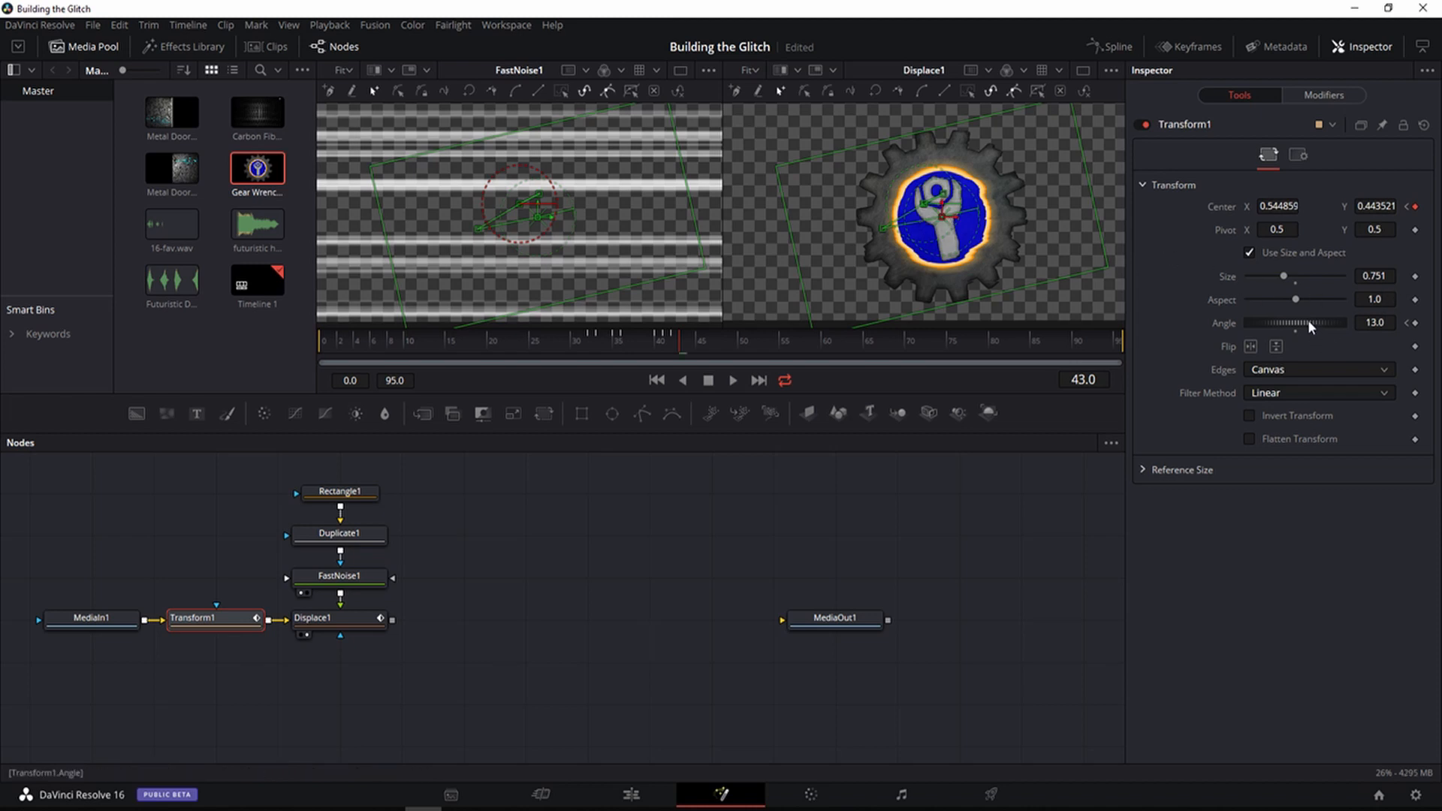
drag(1308, 322, 1301, 321)
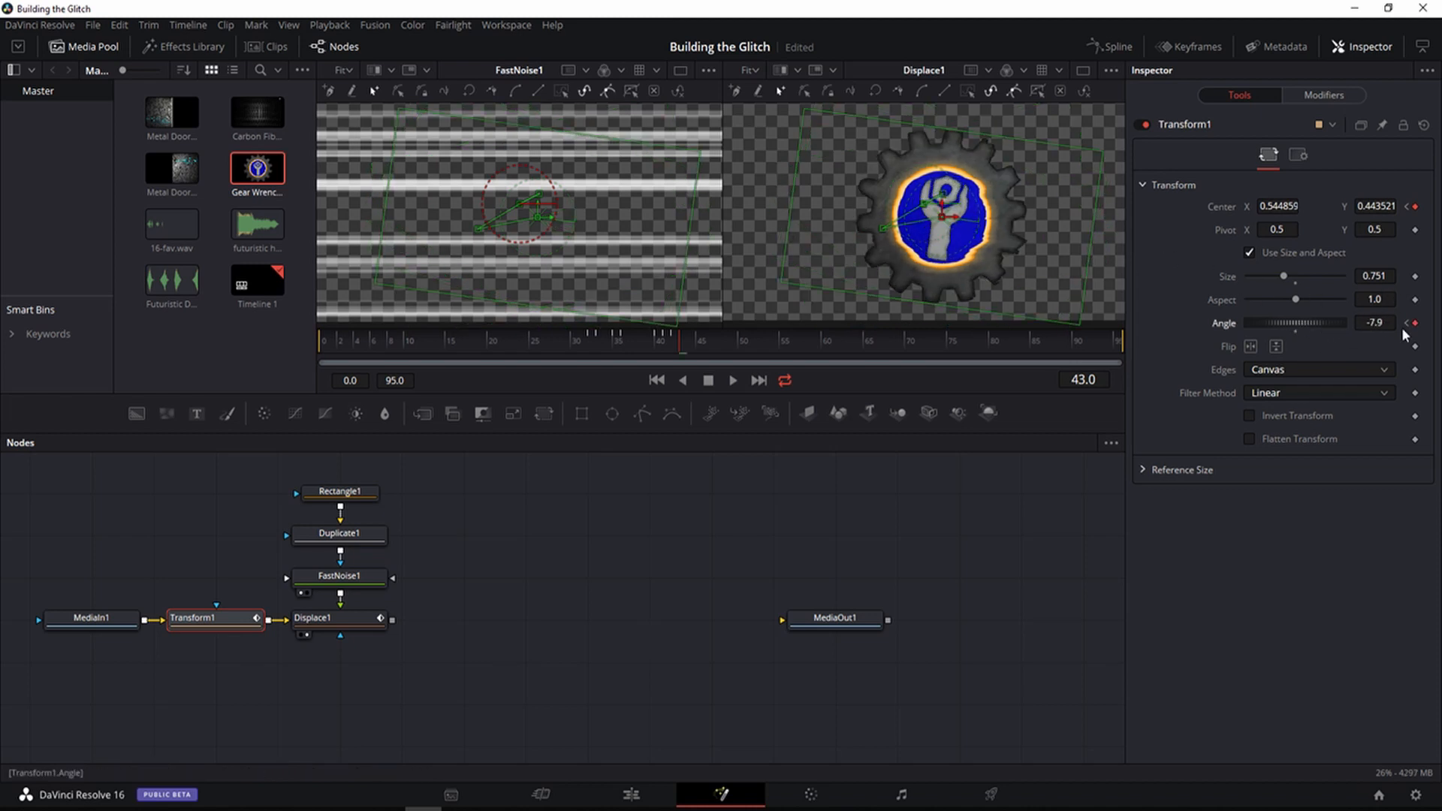
Step: Hold Transform1's pose with keyframes on frame 44, and on frame 45 reset Center to X 0.5, Y 0.5 and Angle to 0
key(Right)
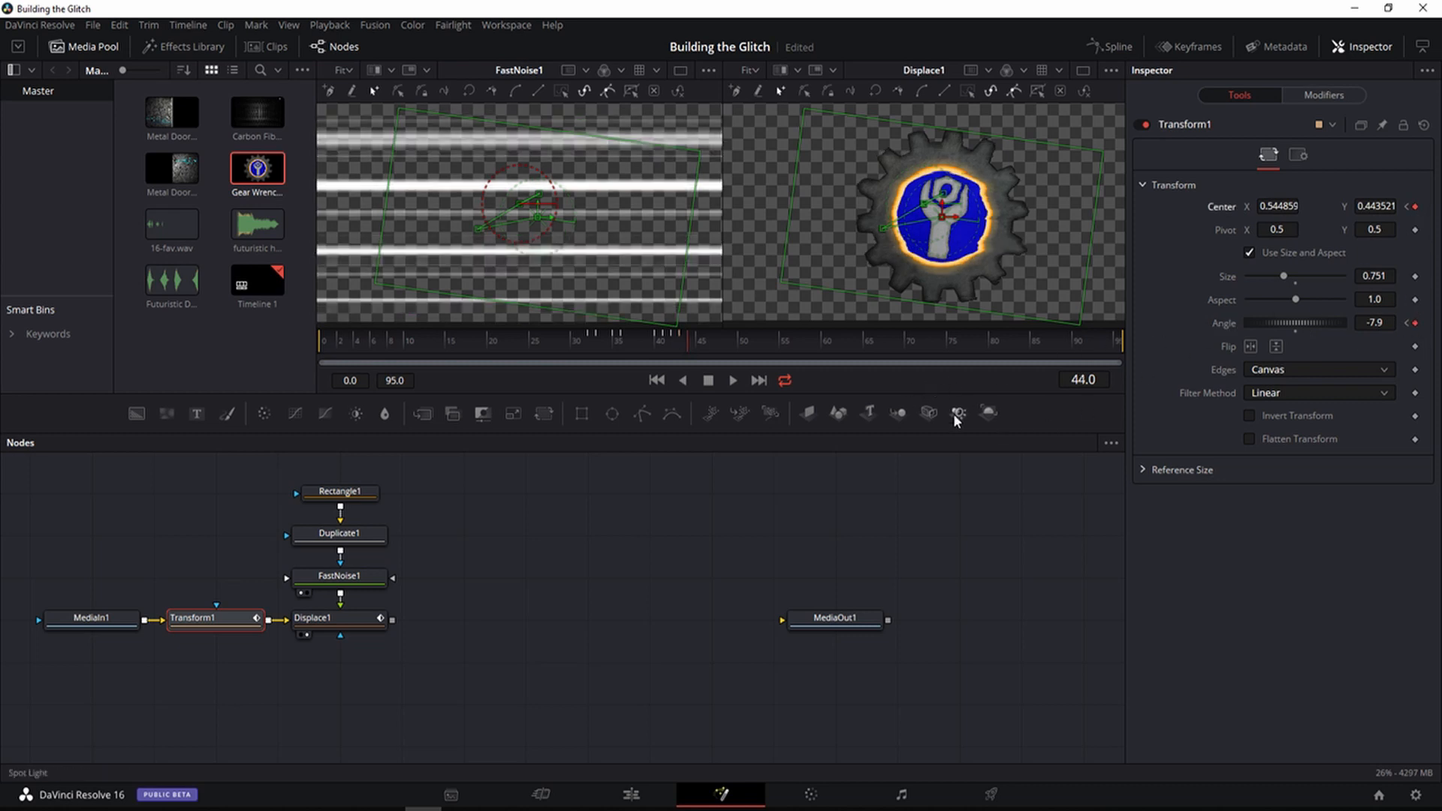
key(Right)
double_click(1283, 207)
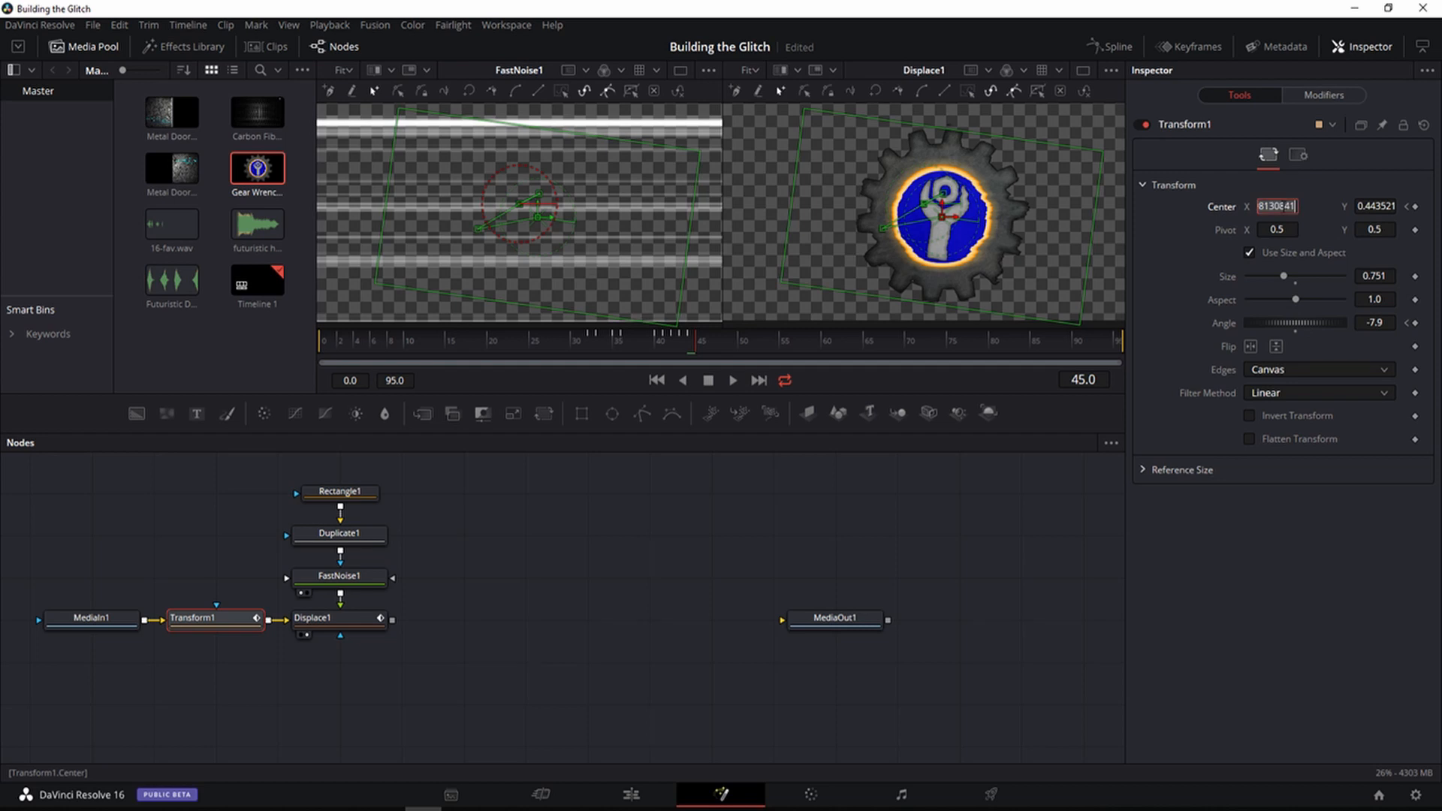
text(0.5)
key(Tab)
text(0.5)
key(Tab)
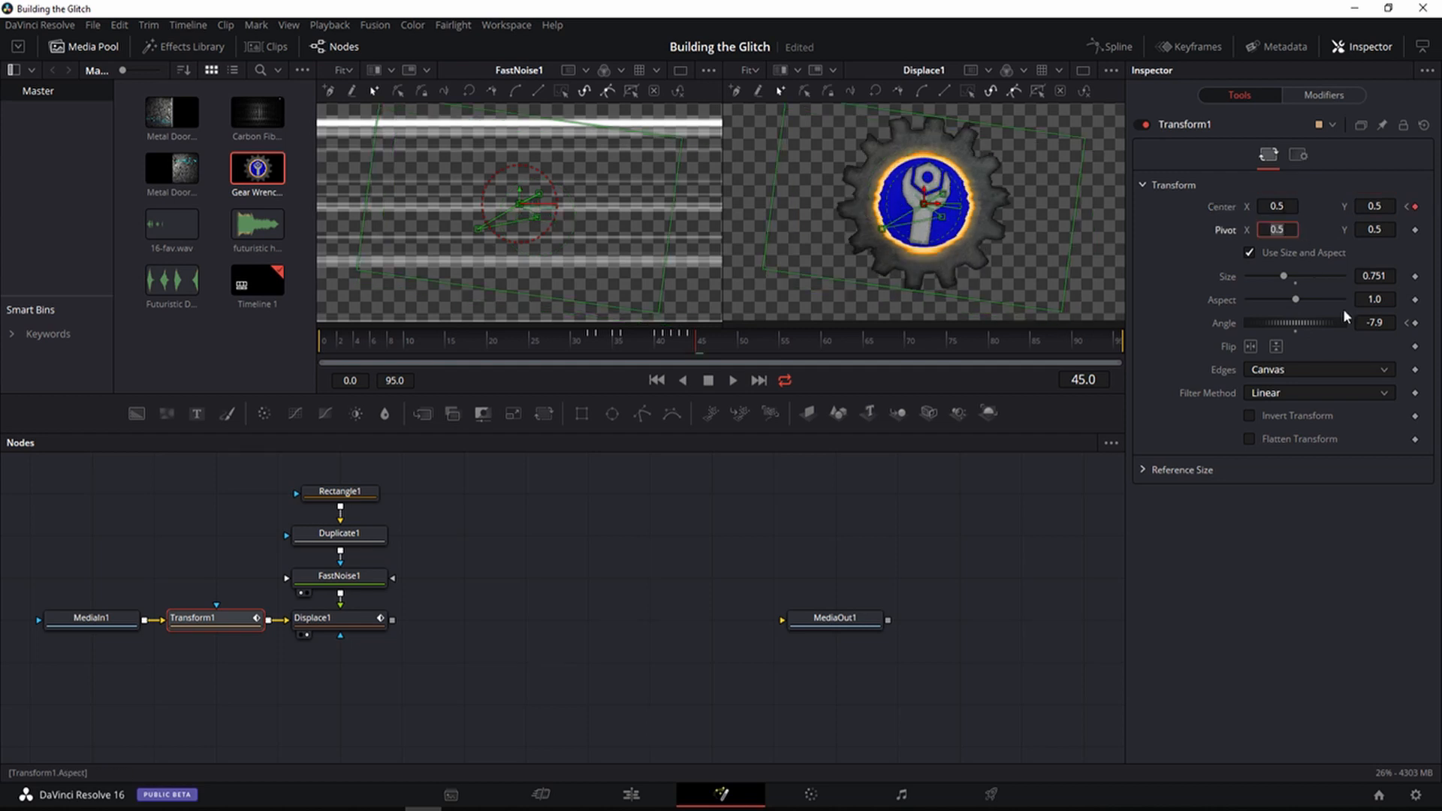
double_click(1390, 324)
text(0)
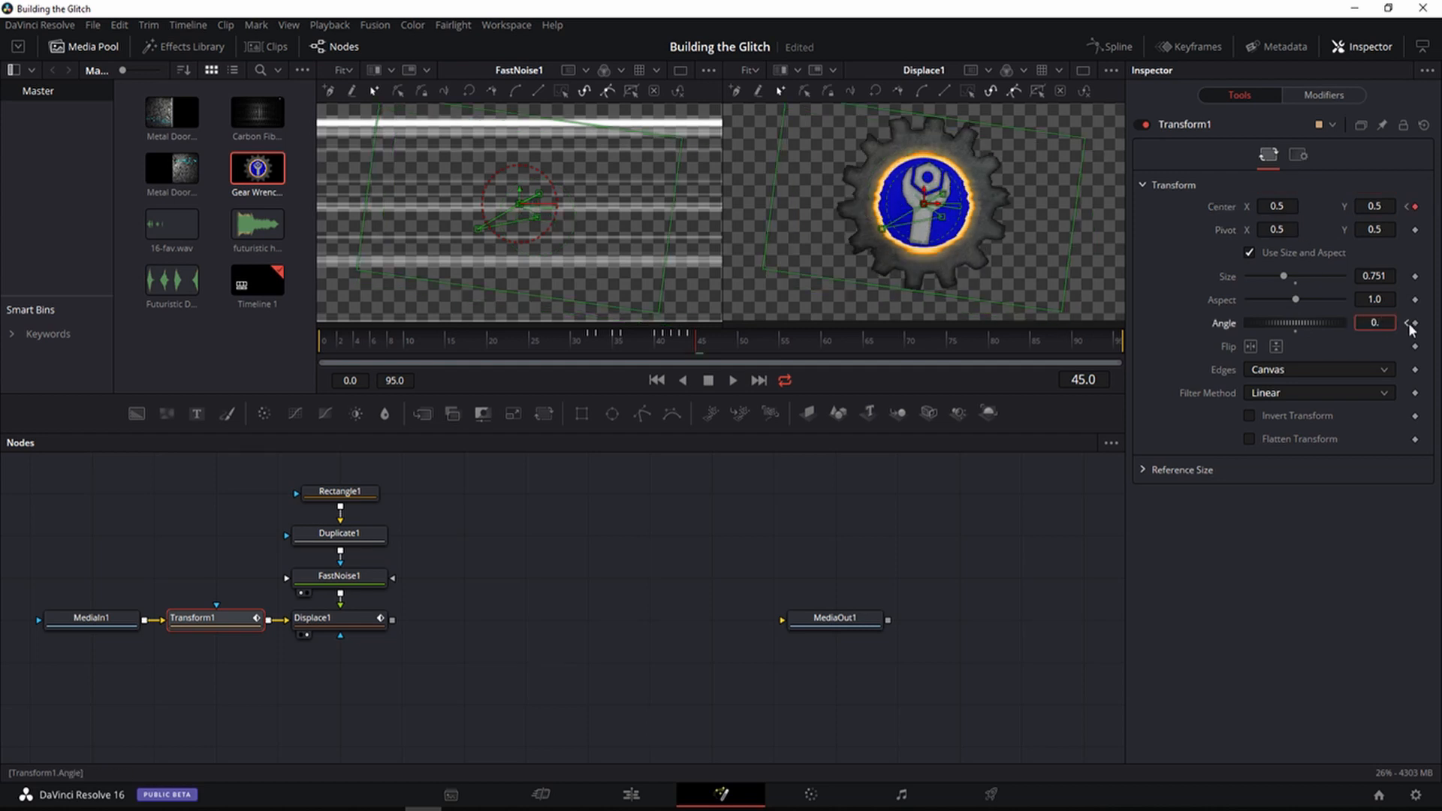
key(Tab)
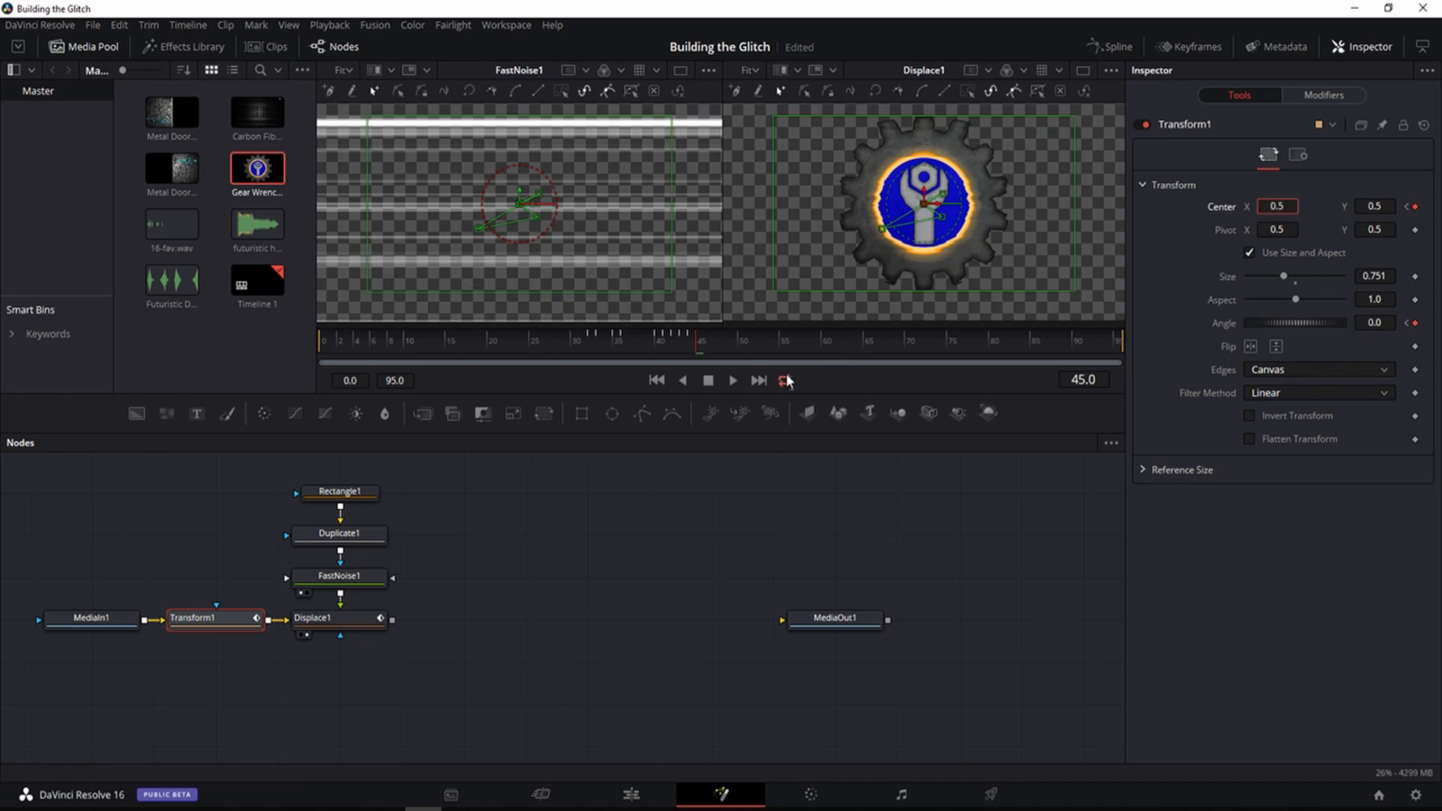
Step: Jump to frame 60 and step through the surrounding frames back to frame 48 to examine the later glitch burst
click(825, 335)
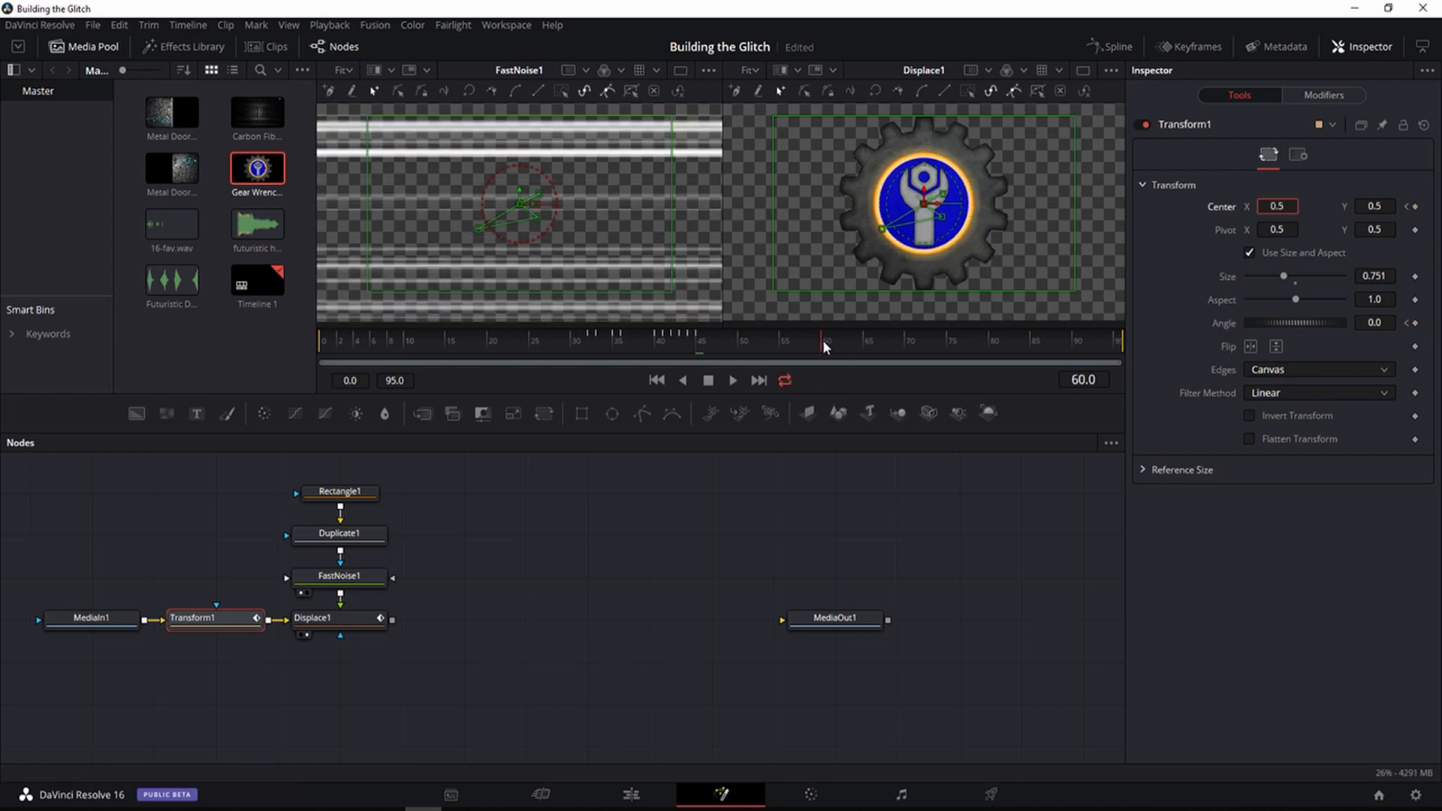
click(1222, 519)
key(Right)
key(Left)
key(Left)
key(Right)
key(Left)
key(Left)
key(Left)
key(Left)
key(Left)
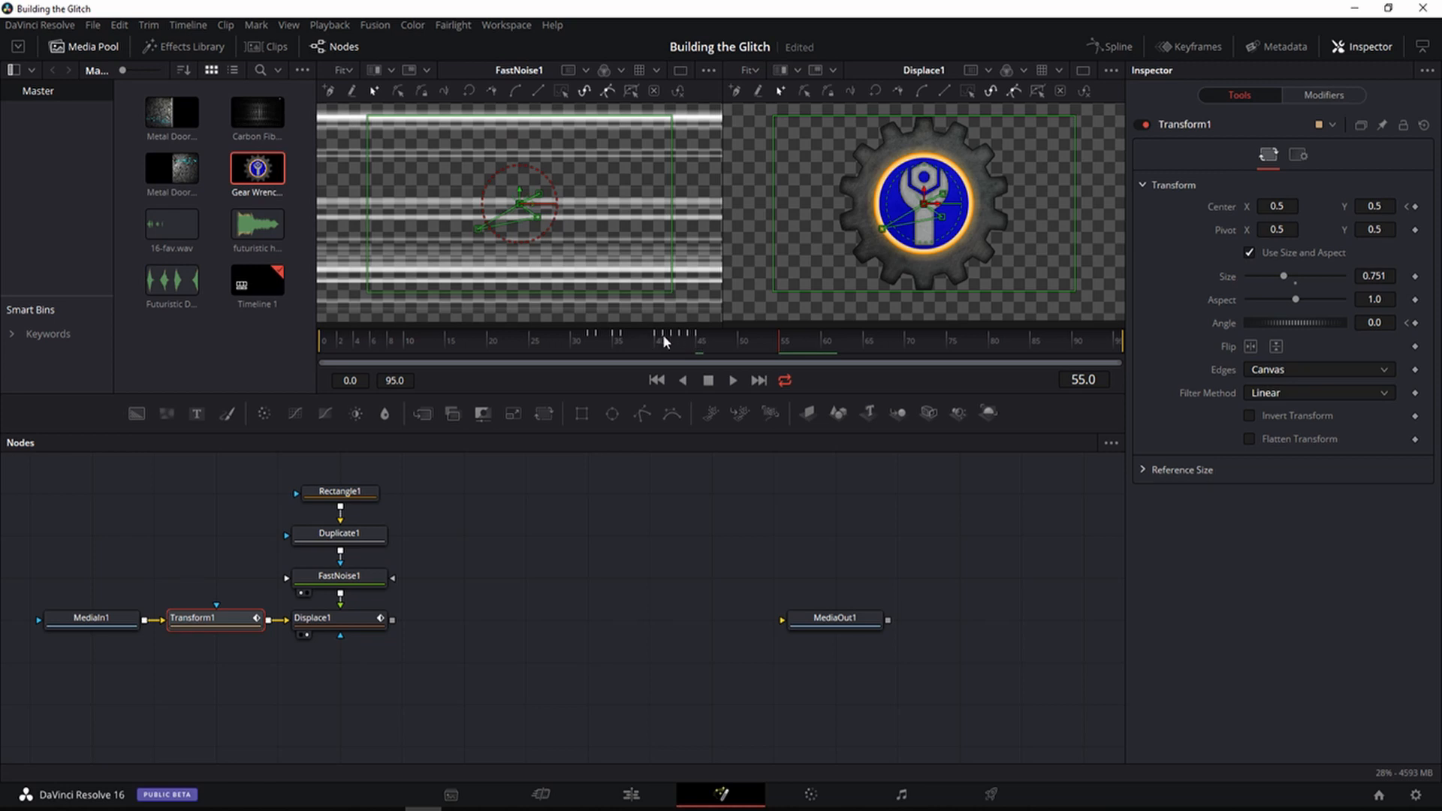
key(Left)
key(Left)
key(Left)
key(Left)
key(Left)
key(Left)
key(Left)
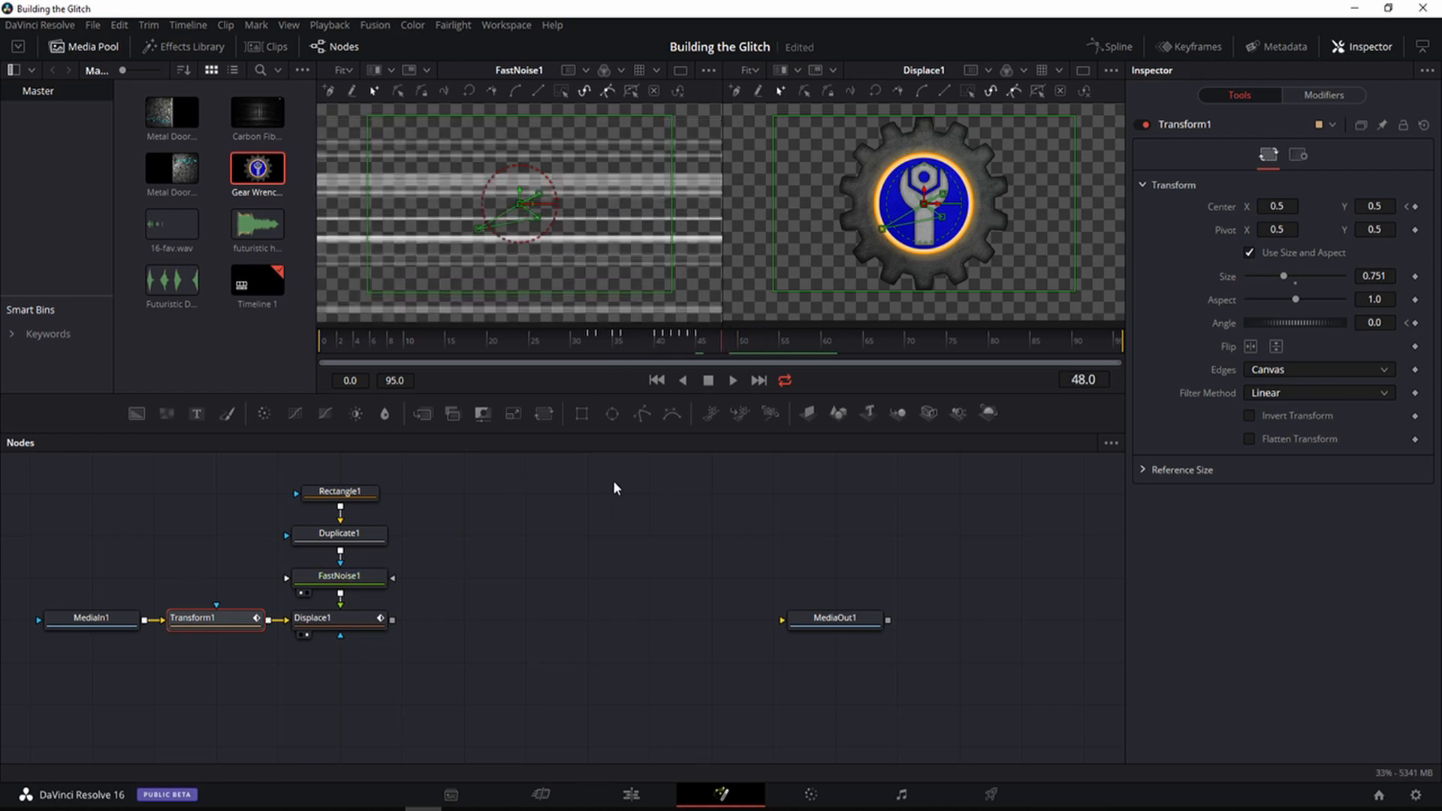
Step: Add a Camera Shake node to the composition and connect it after Displace1
click(548, 508)
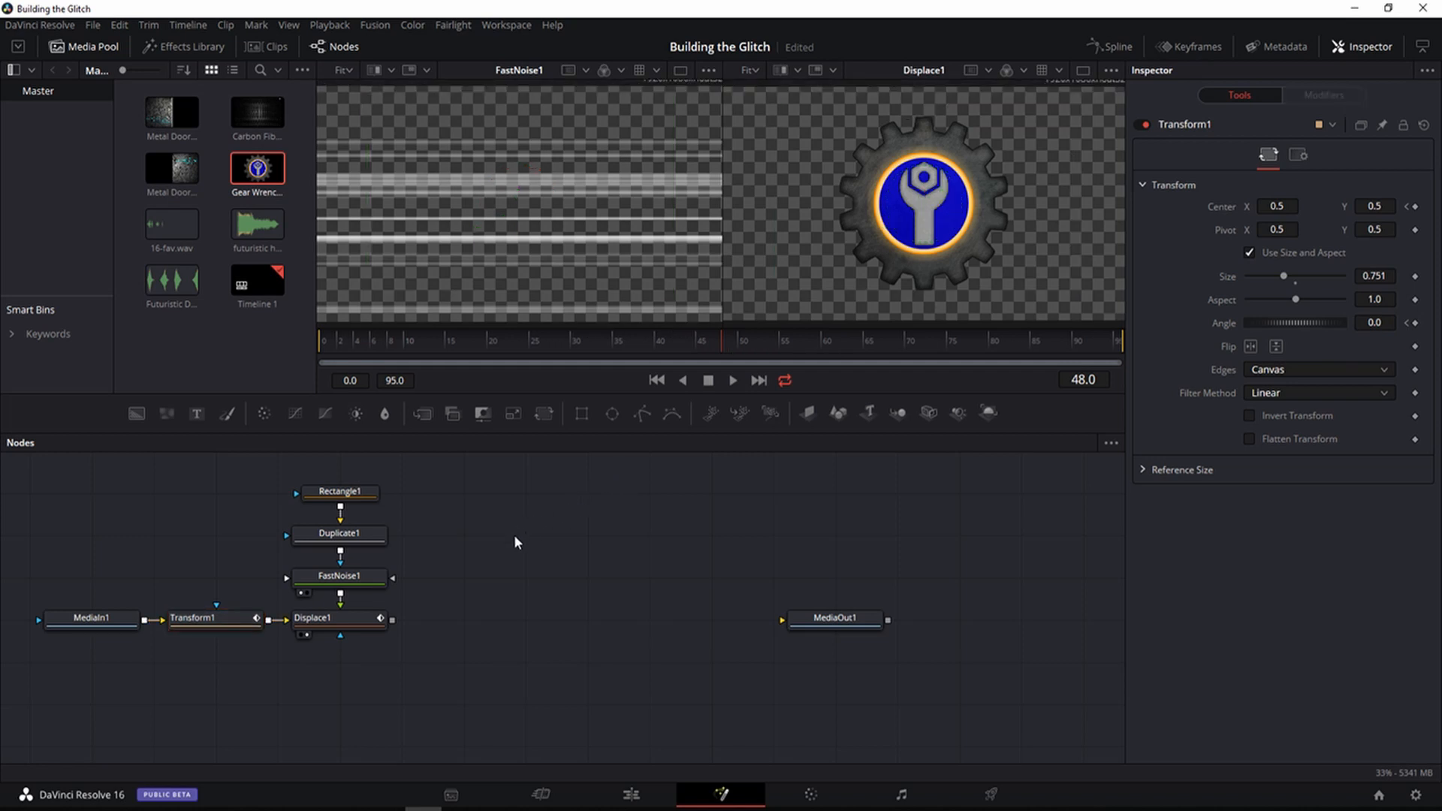
key(shift+space)
text(camer)
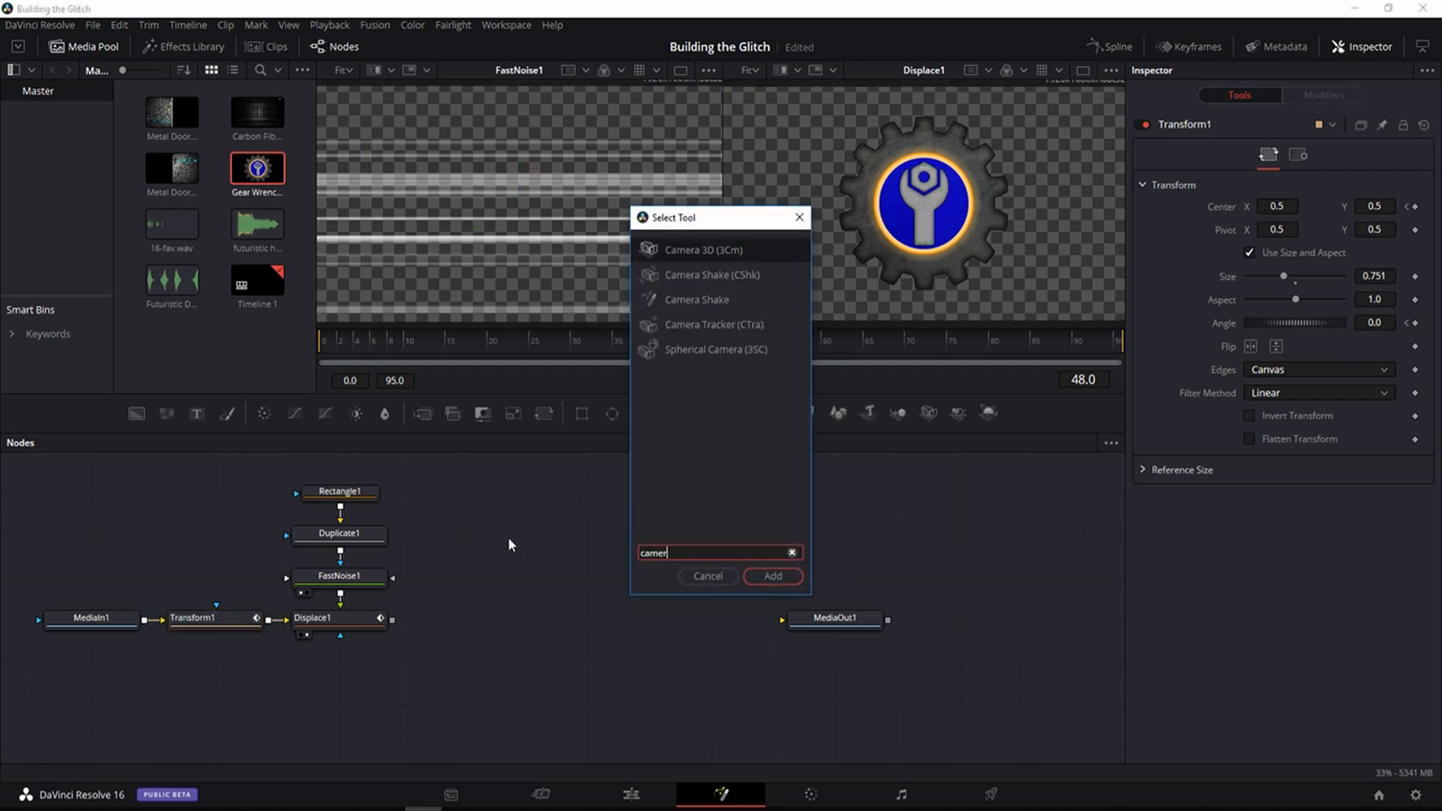
click(710, 298)
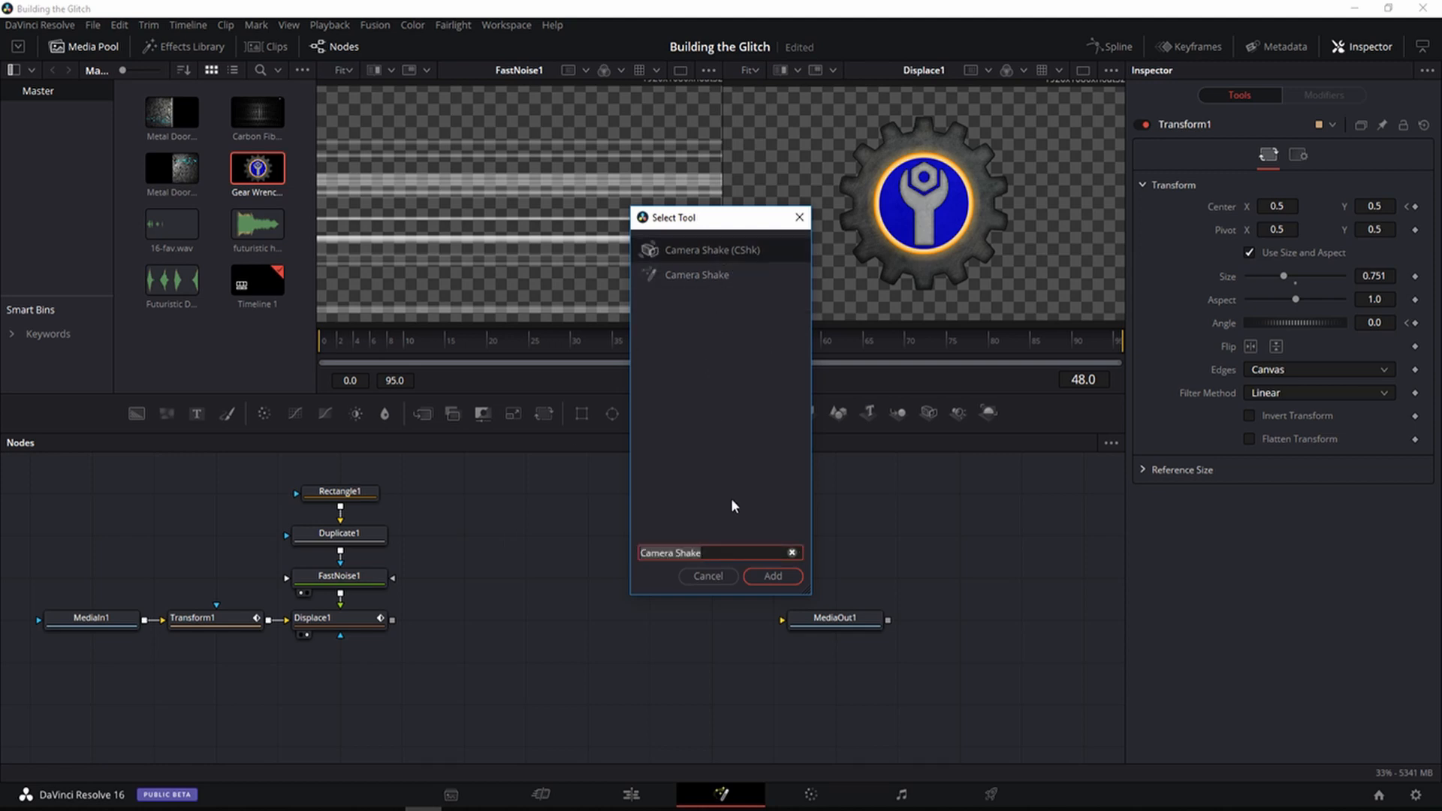
click(754, 577)
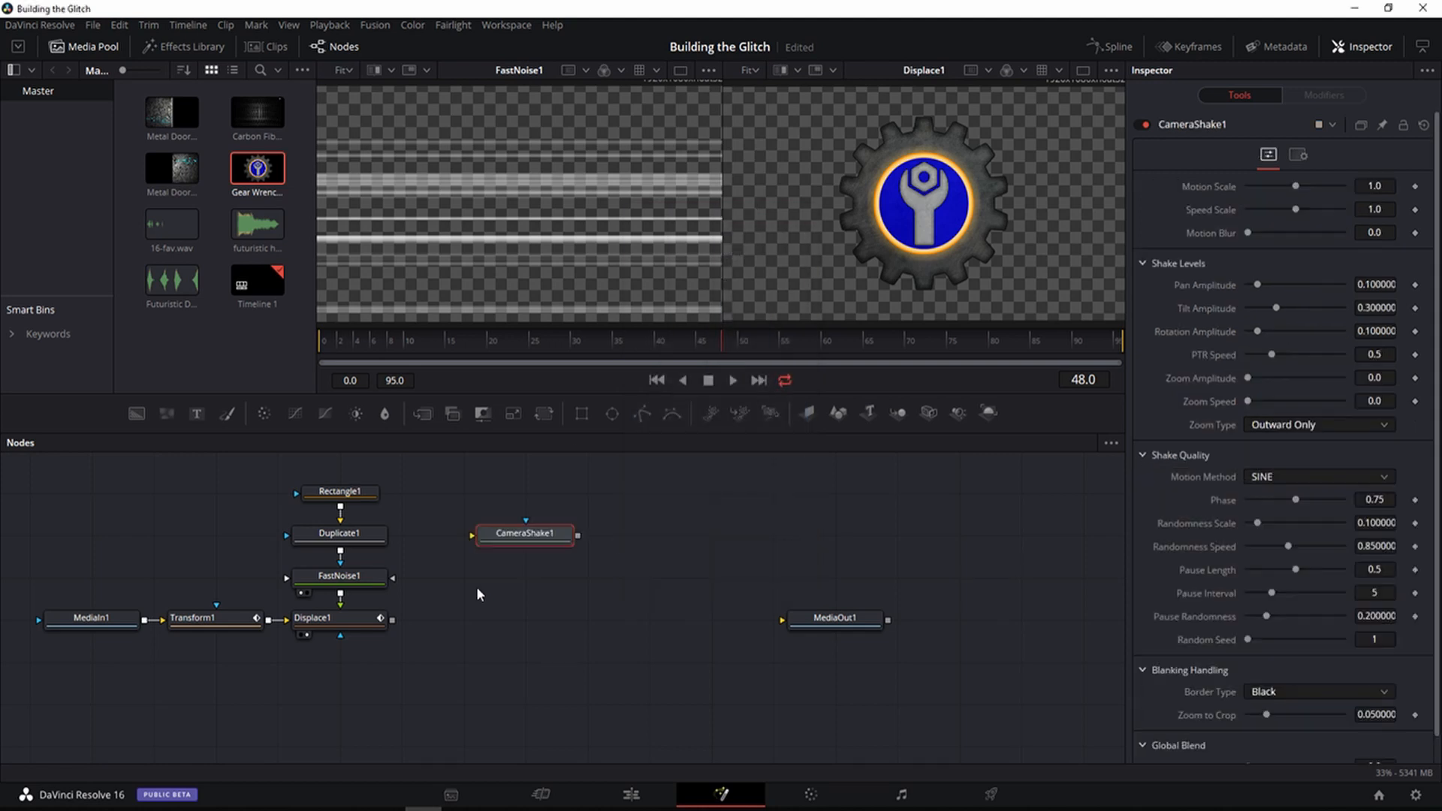
drag(526, 535, 414, 620)
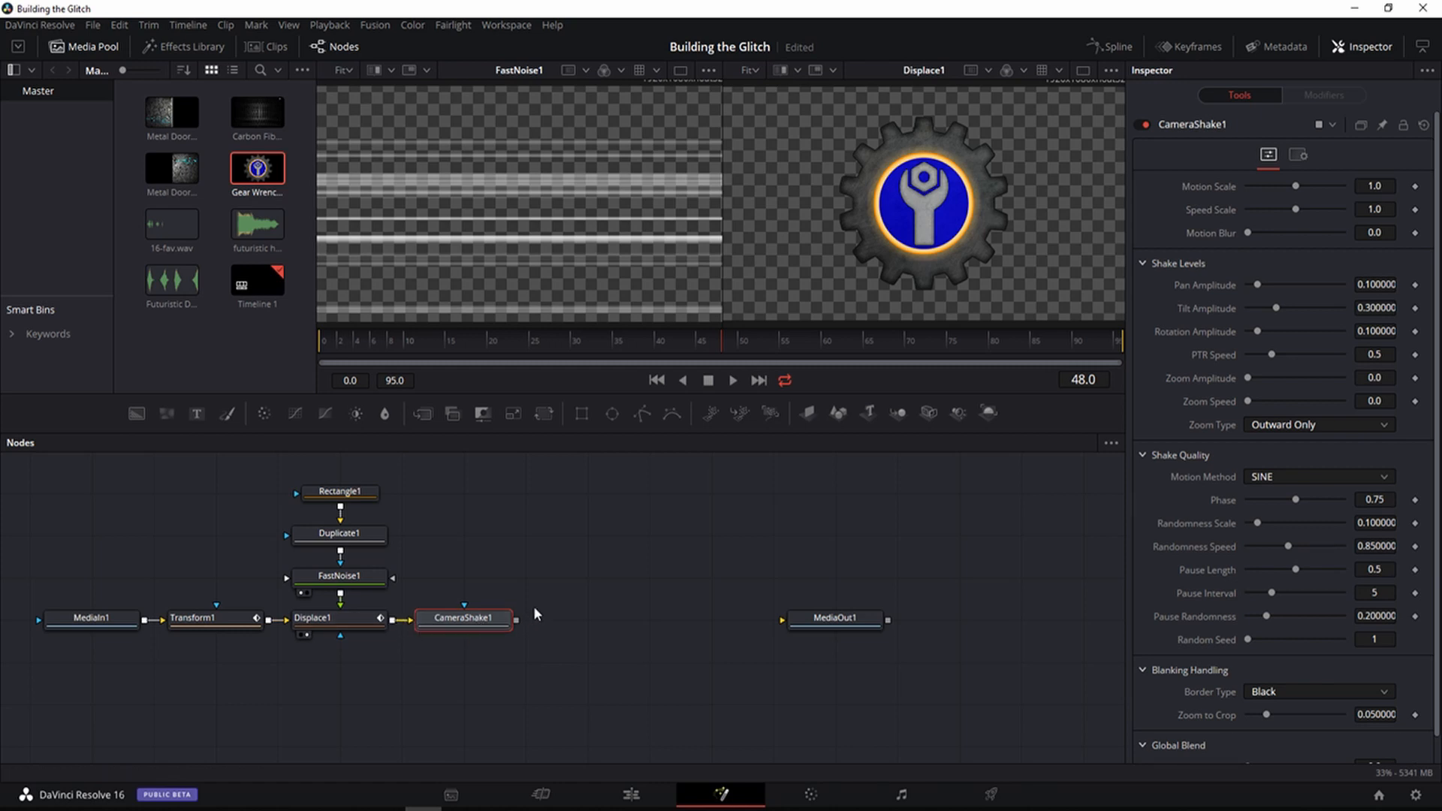
Step: Select the CameraShake1 node and move the playhead to frame 32, just before the first glitch burst
click(577, 554)
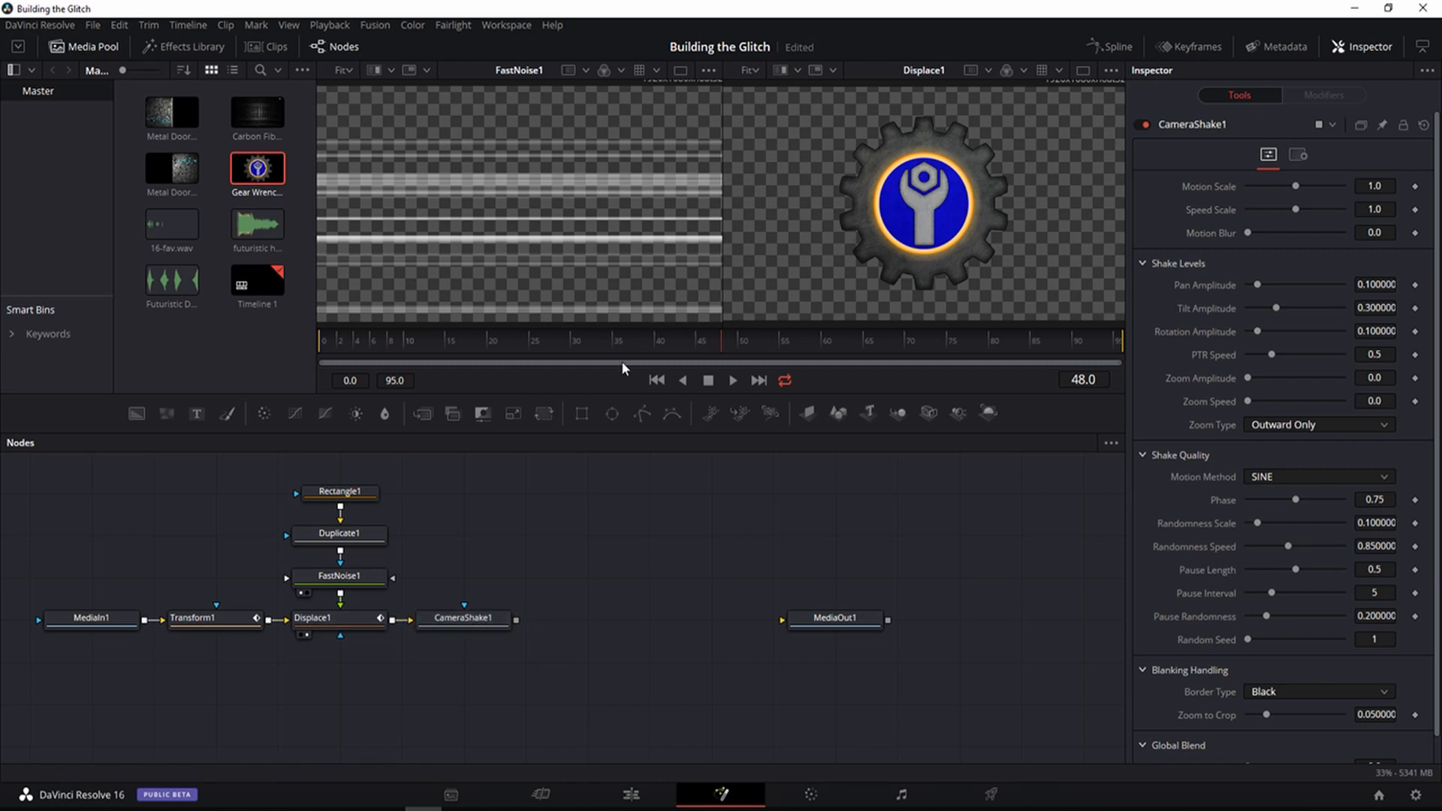
click(477, 619)
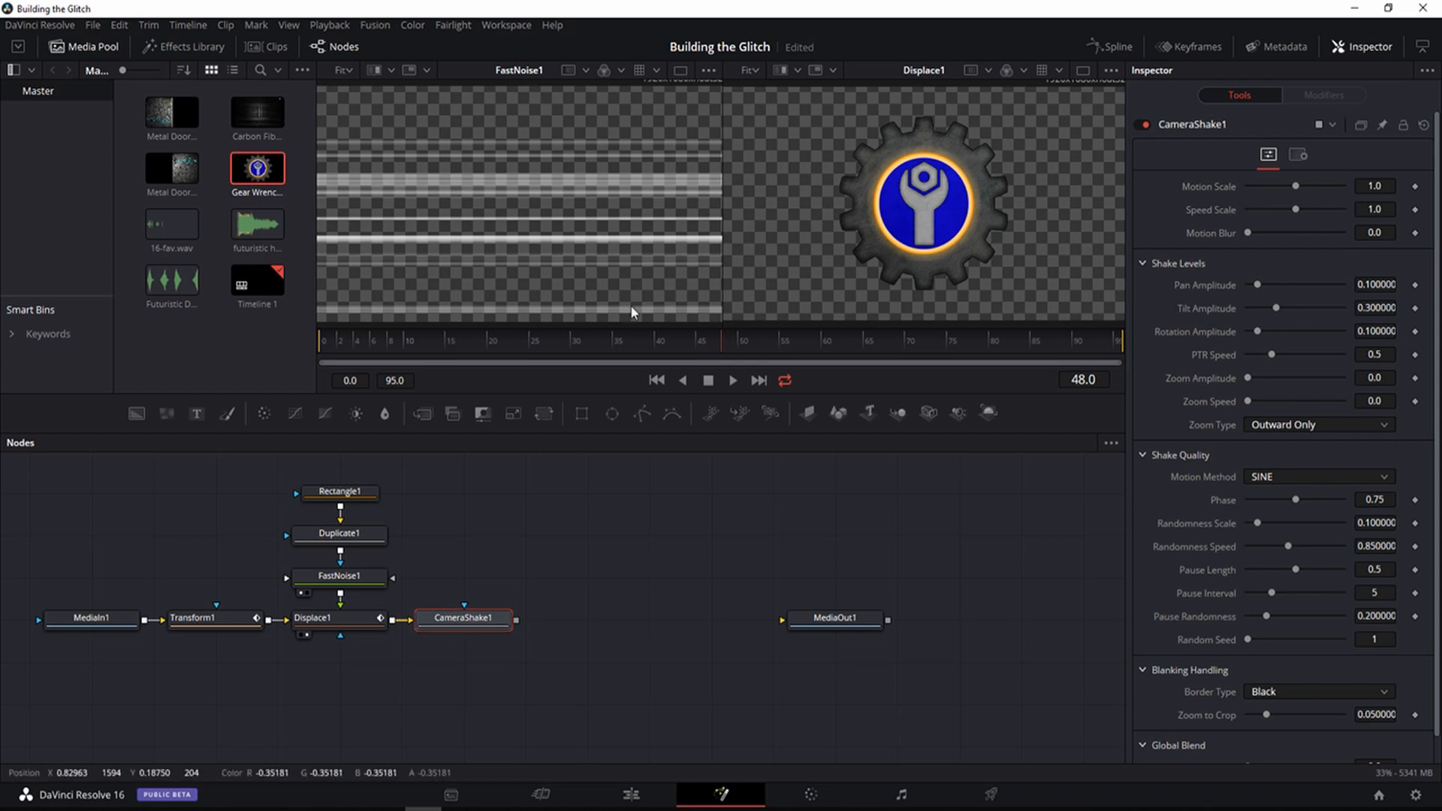
click(570, 335)
drag(572, 338, 585, 345)
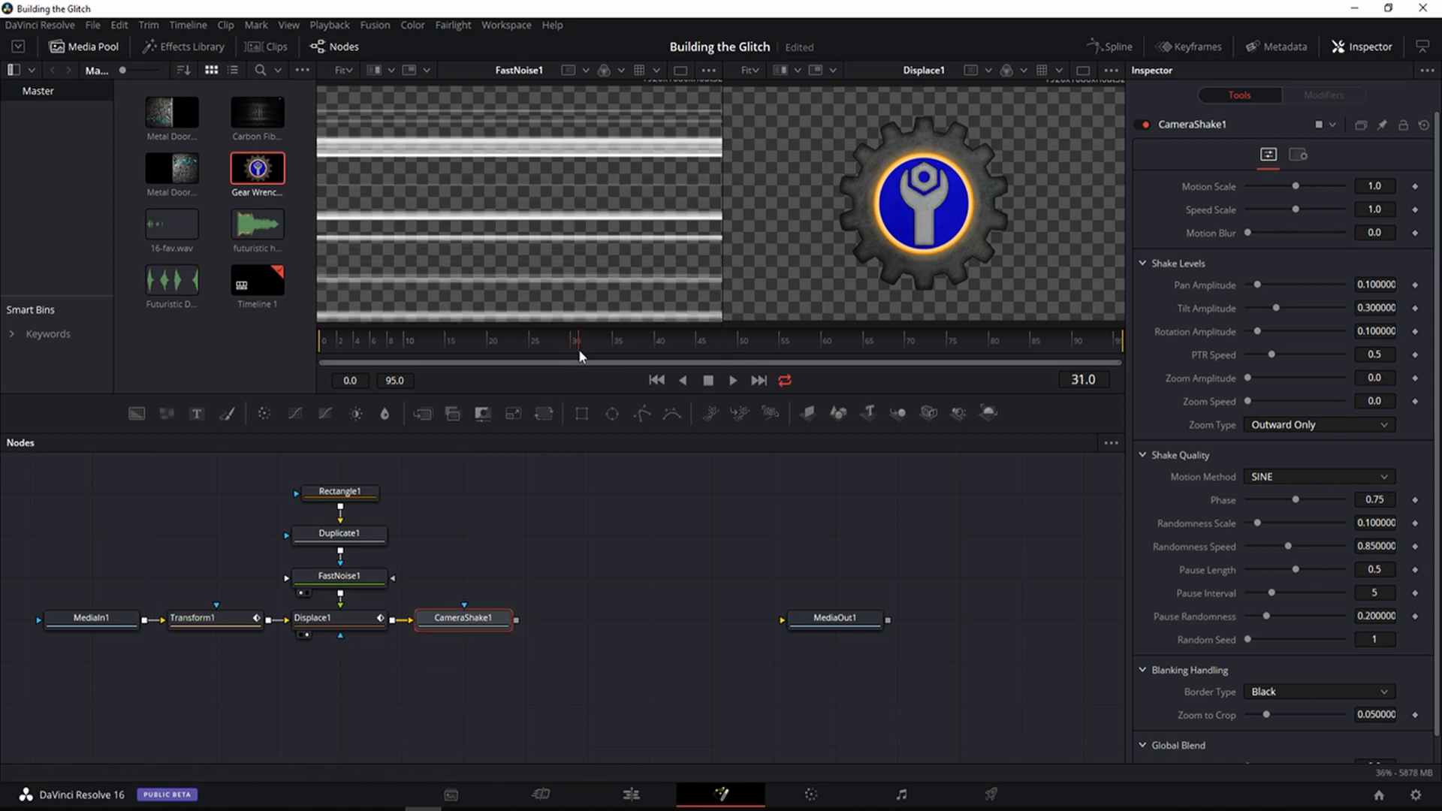
key(Right)
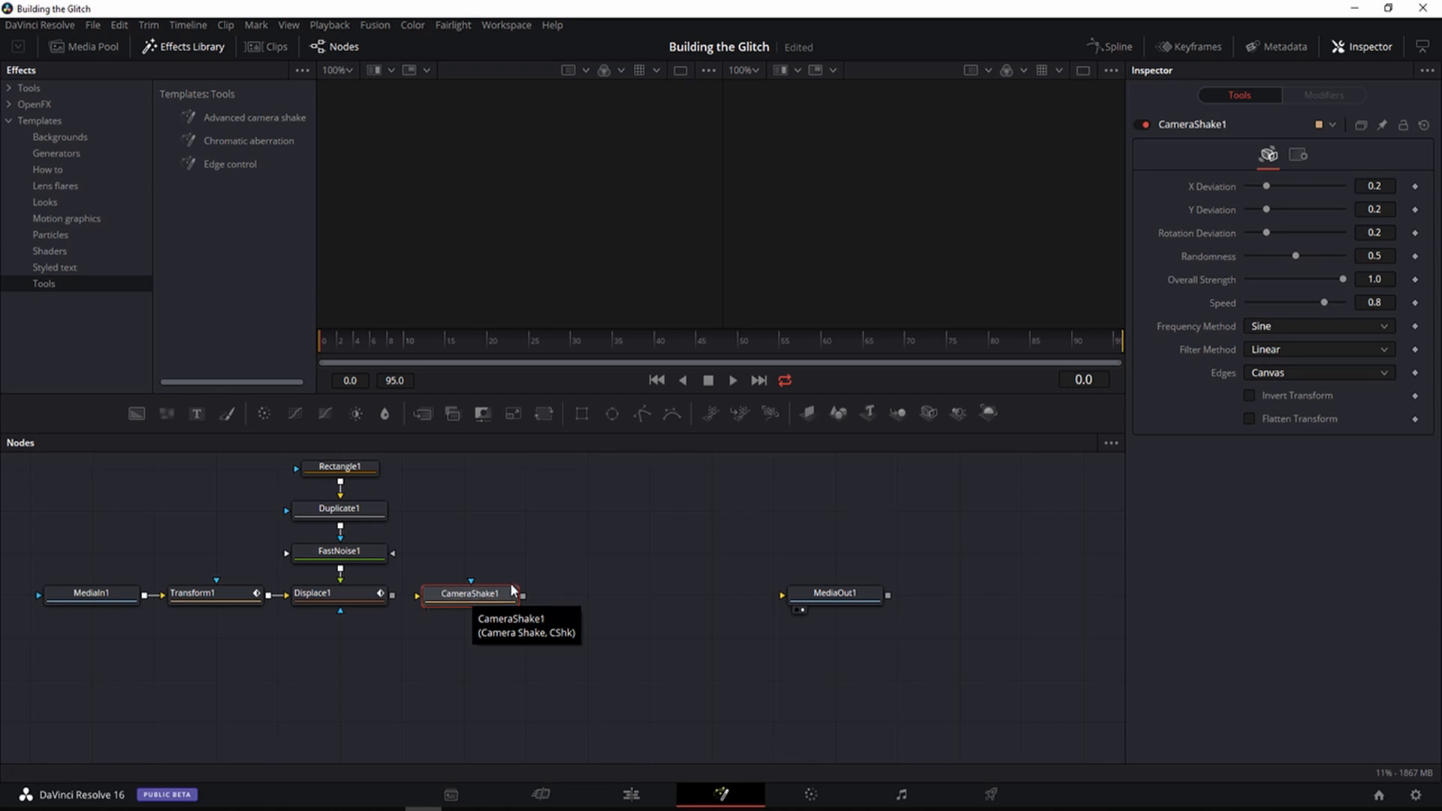
Step: Connect Displace1's output to CameraShake1 and CameraShake1's output to MediaOut1
drag(390, 597, 417, 597)
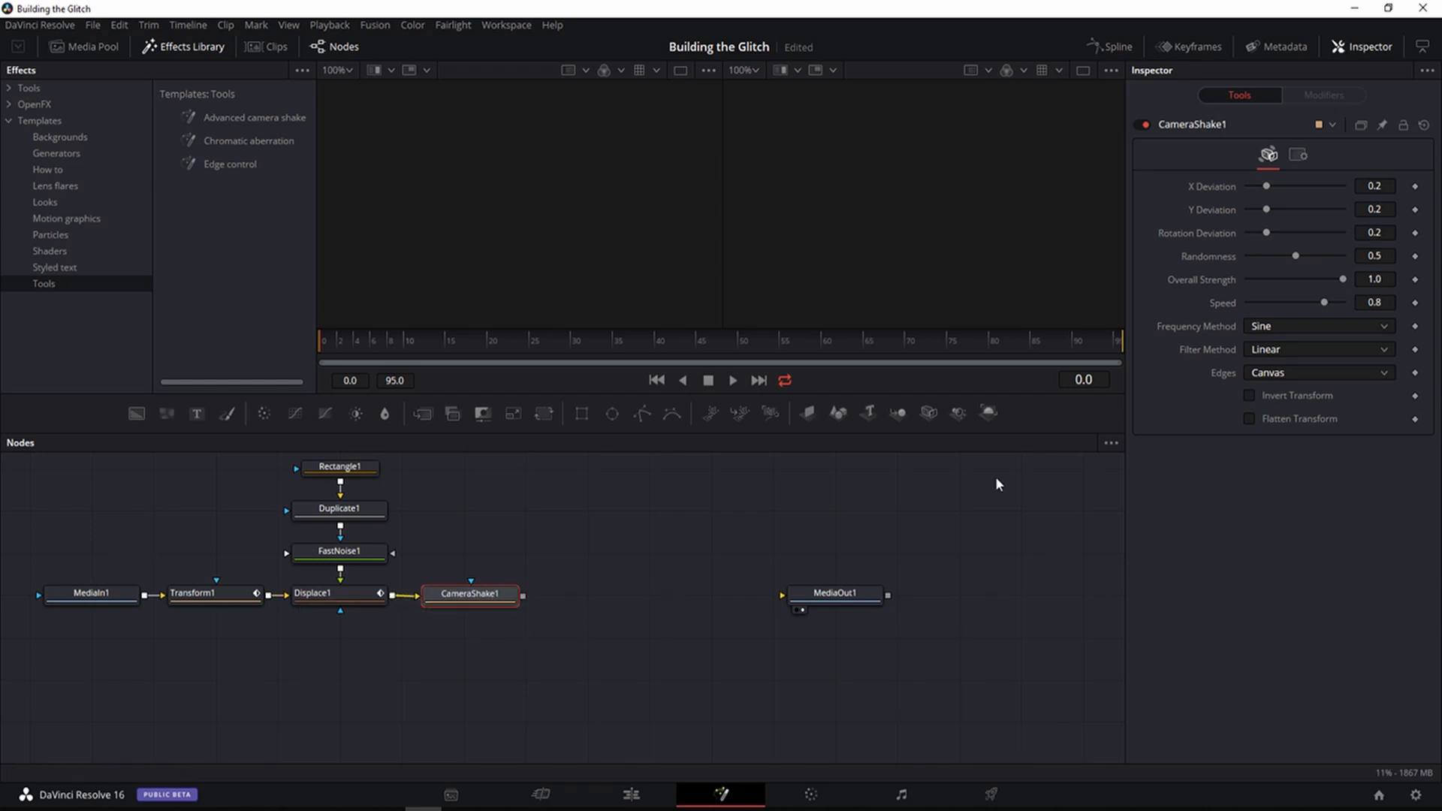
click(572, 342)
mouse_move(433, 612)
drag(523, 595, 782, 595)
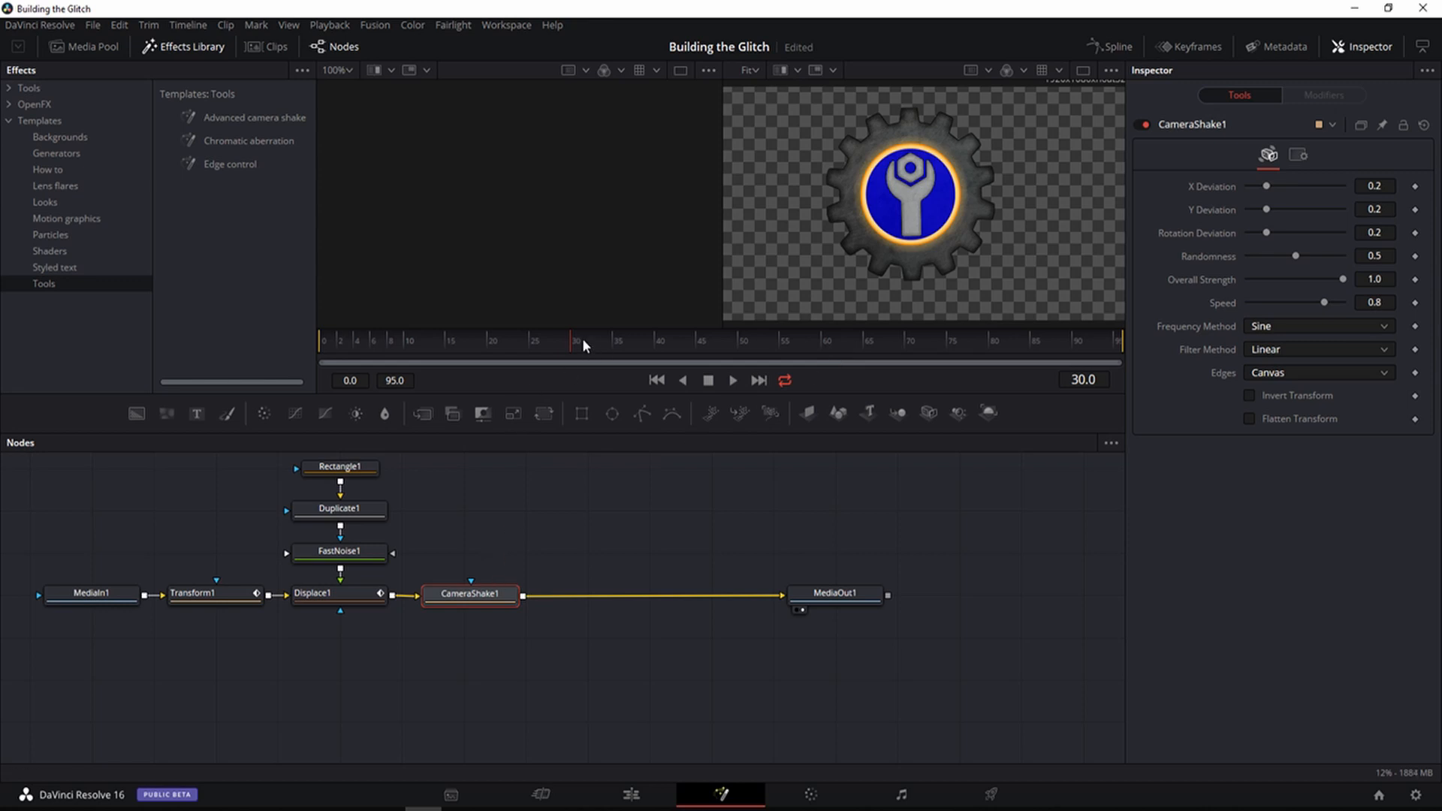
Step: Keyframe CameraShake1's Overall Strength at 0 on frame 32 and at 1.0 on frame 33
mouse_move(583, 338)
mouse_down()
mouse_move(601, 336)
mouse_move(436, 340)
mouse_move(593, 343)
mouse_up()
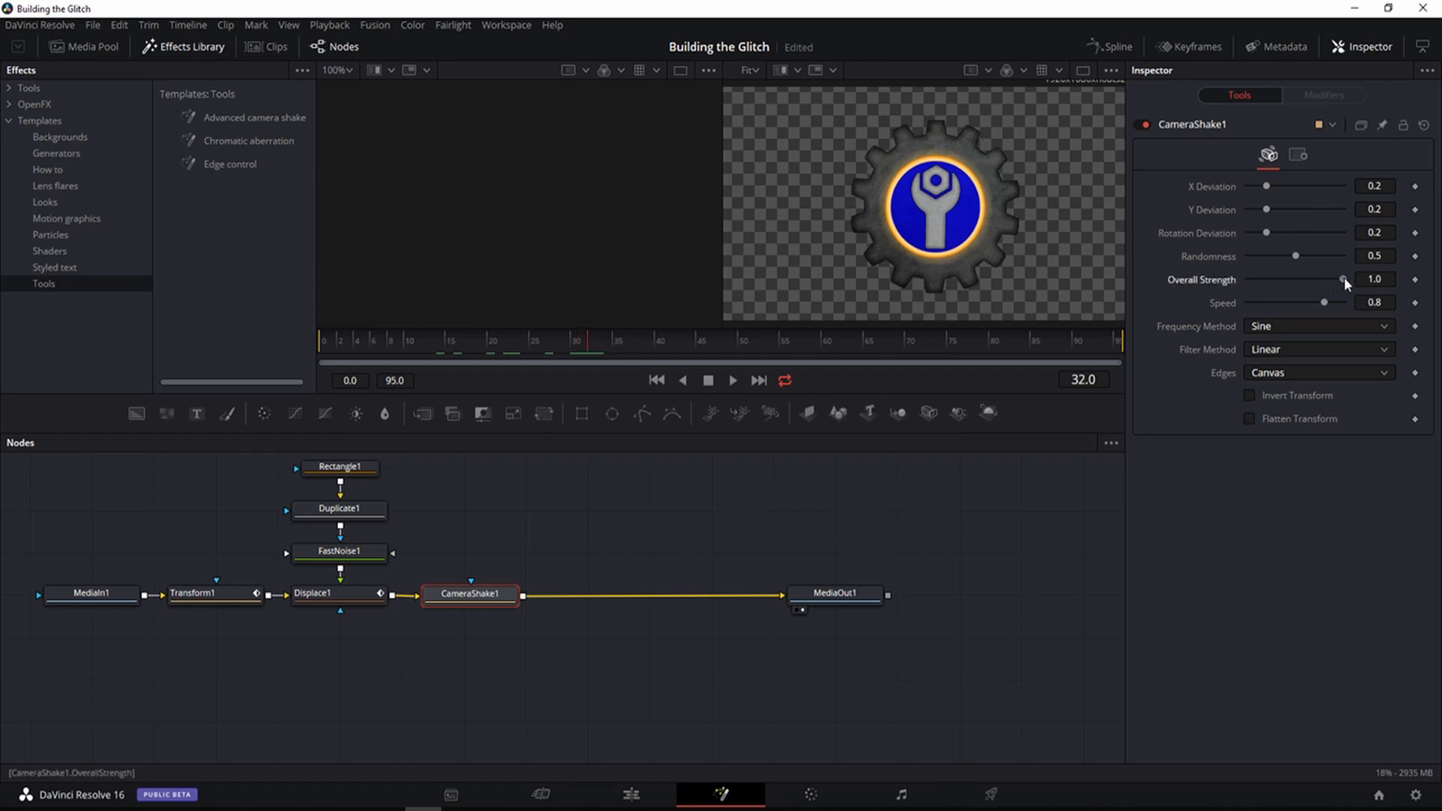
drag(1345, 277, 1103, 278)
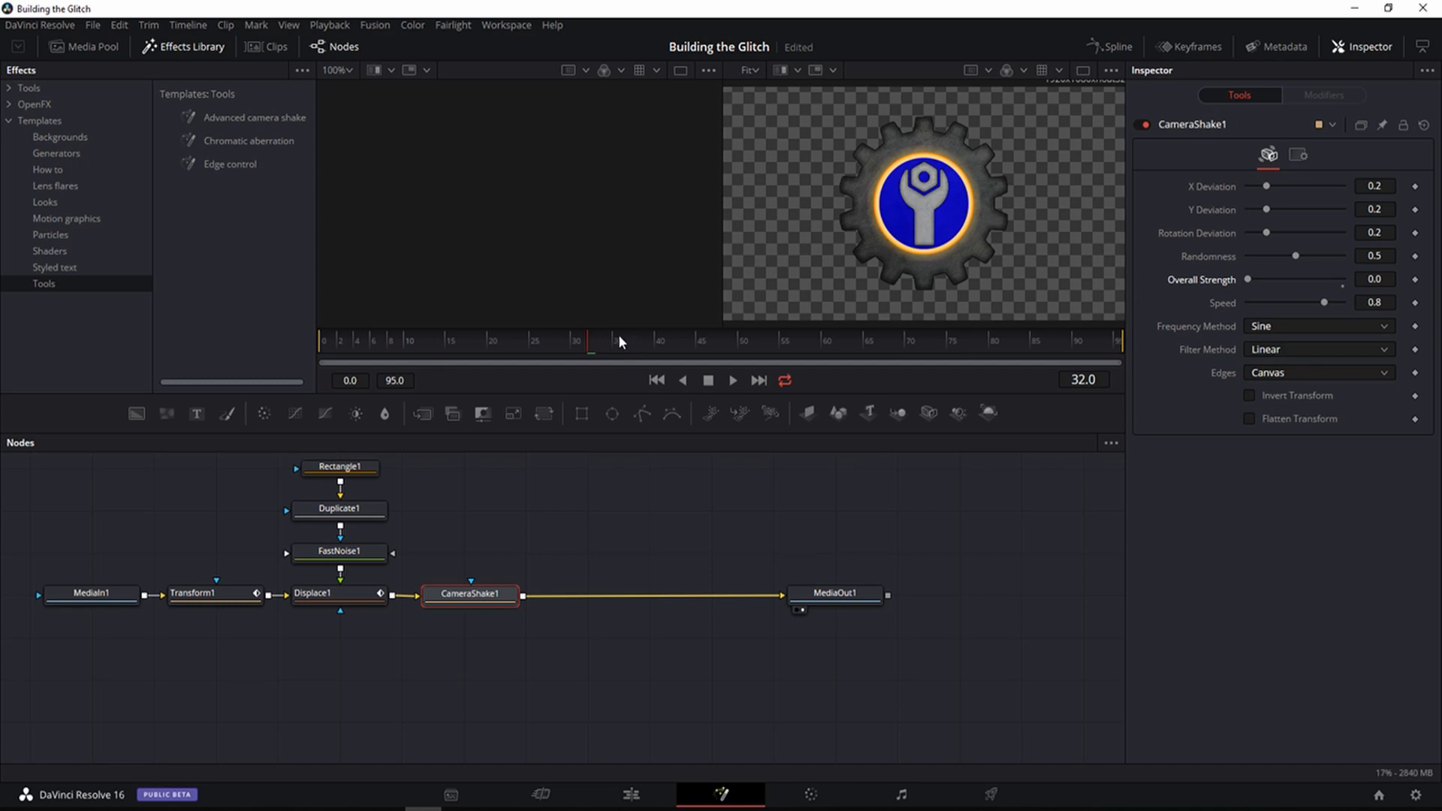
click(1416, 281)
key(Right)
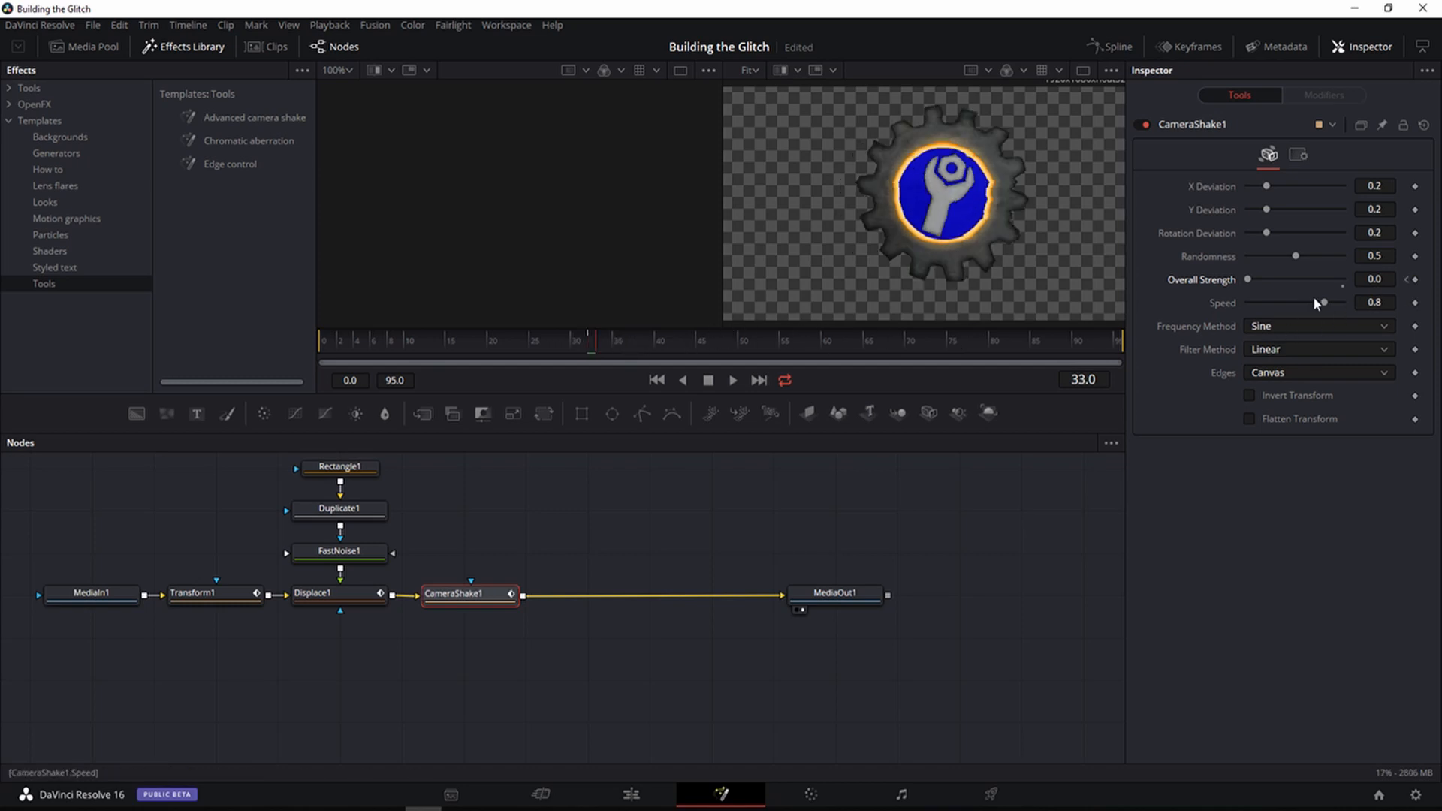
drag(1248, 280, 1364, 279)
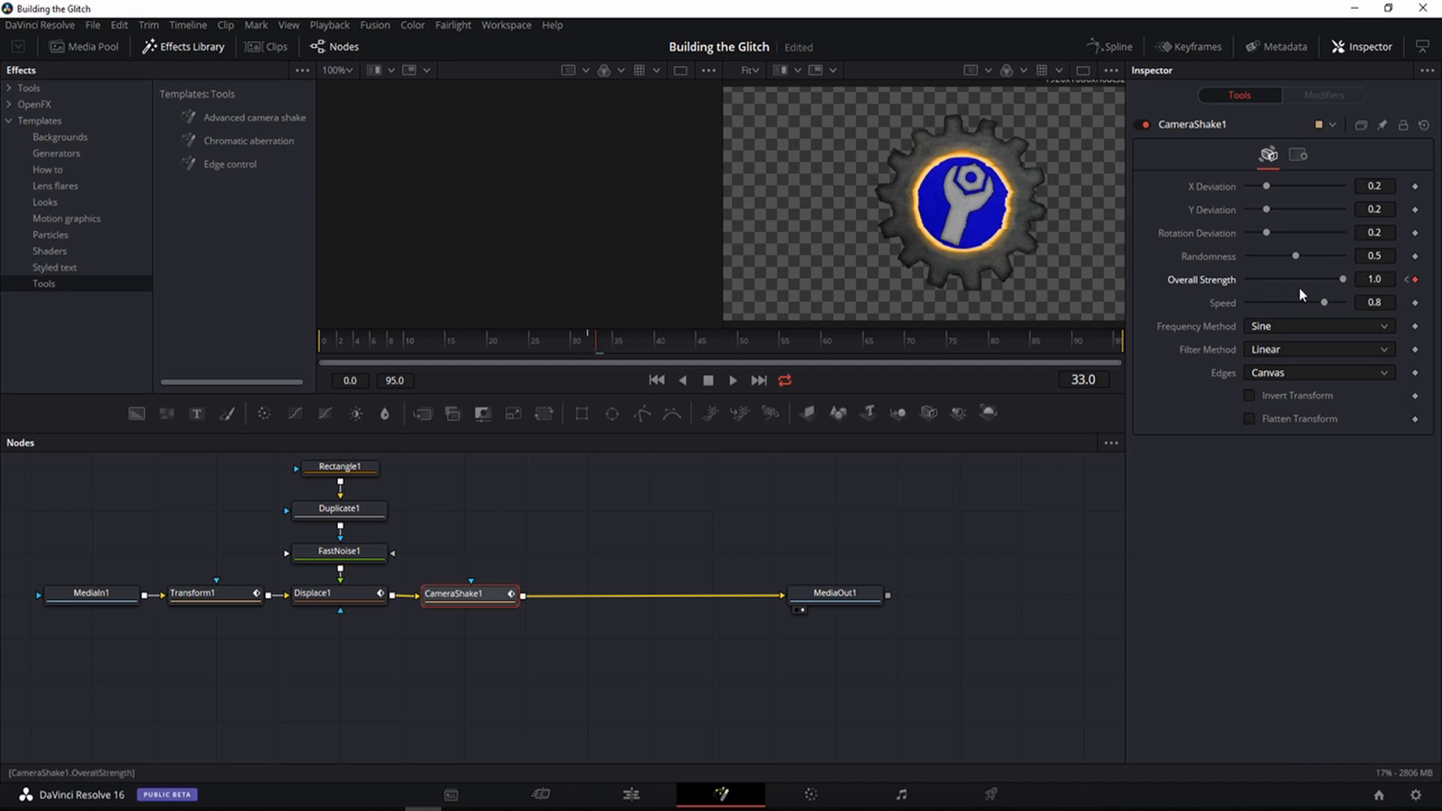
Step: Hold the camera shake's Overall Strength at 1.0 with a keyframe on frame 35, and set it to 0 on frame 36
key(Right)
key(Right)
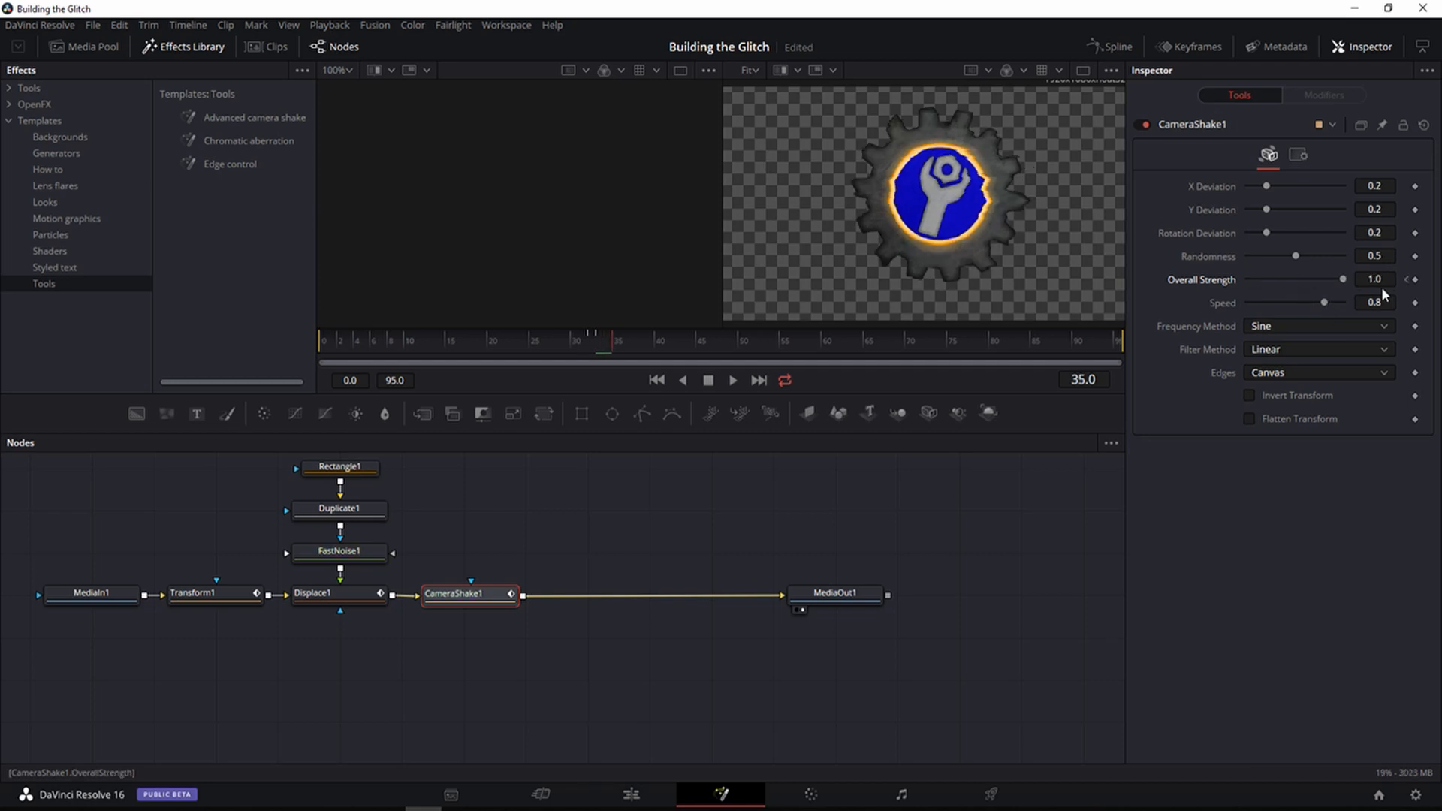
key(Right)
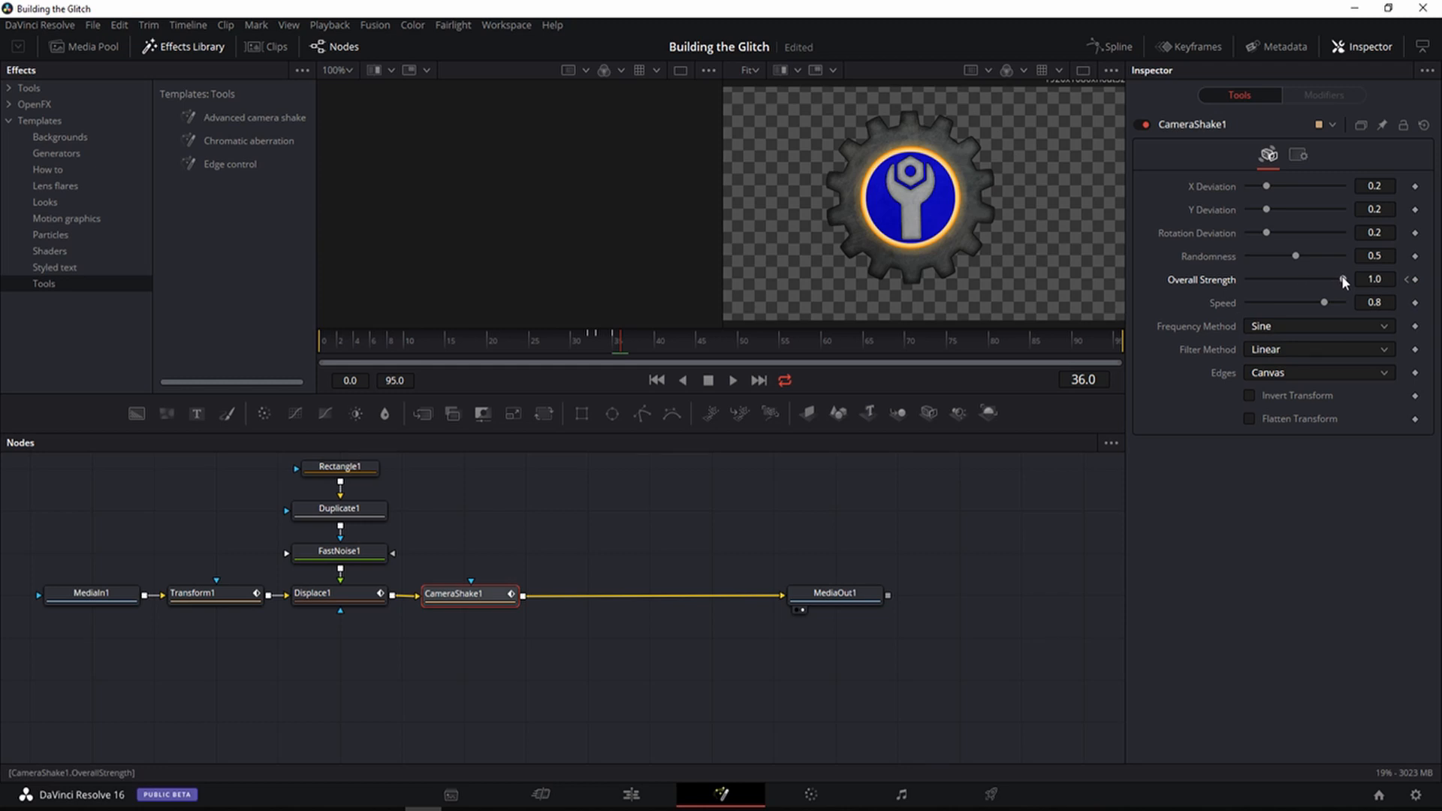
drag(1343, 279, 1155, 278)
Step: Keyframe the camera shake's Overall Strength at 0 on frame 40 and raise it to 1.0 on frame 41
key(Right)
key(Right)
key(Right)
key(Right)
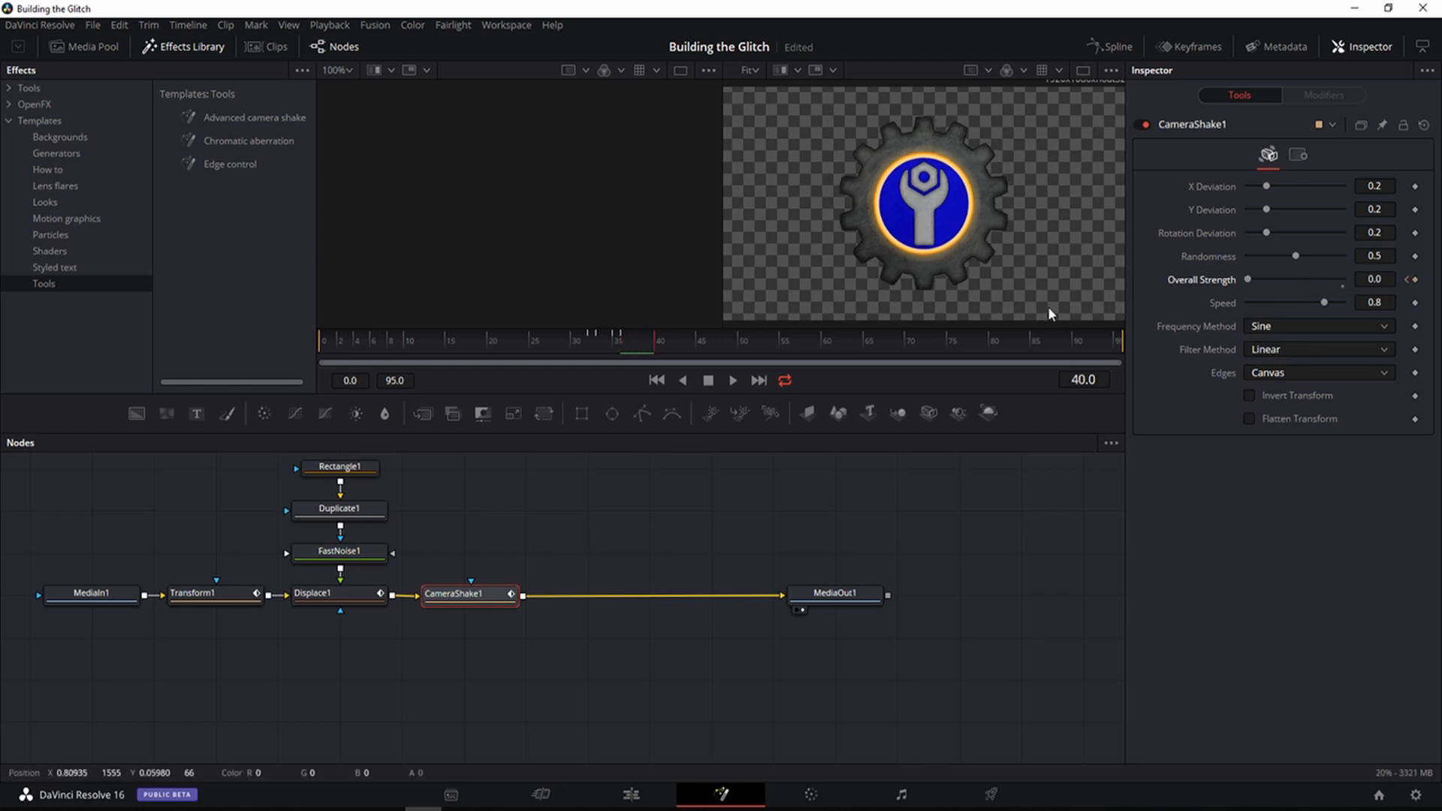
key(Right)
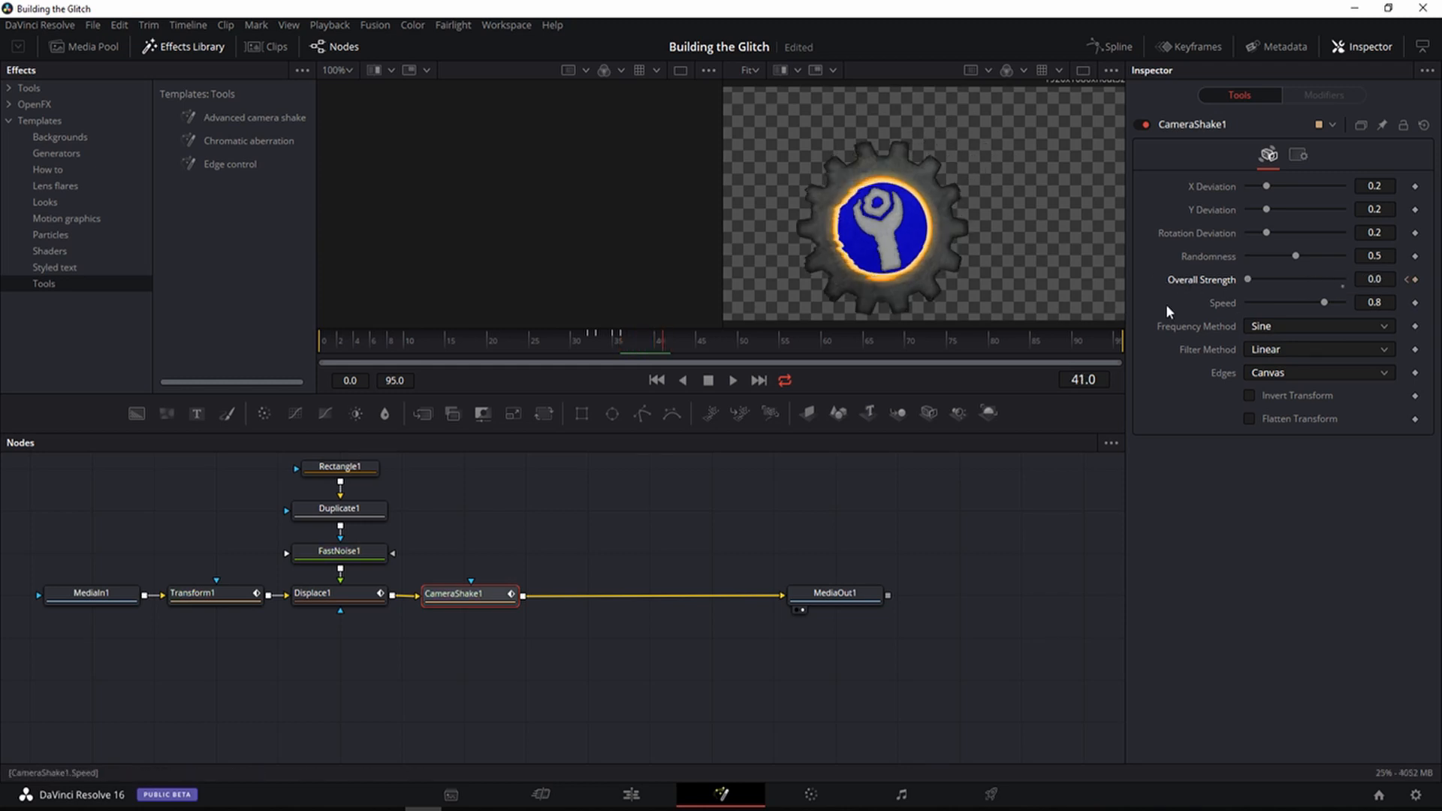
key(Left)
key(Right)
key(Left)
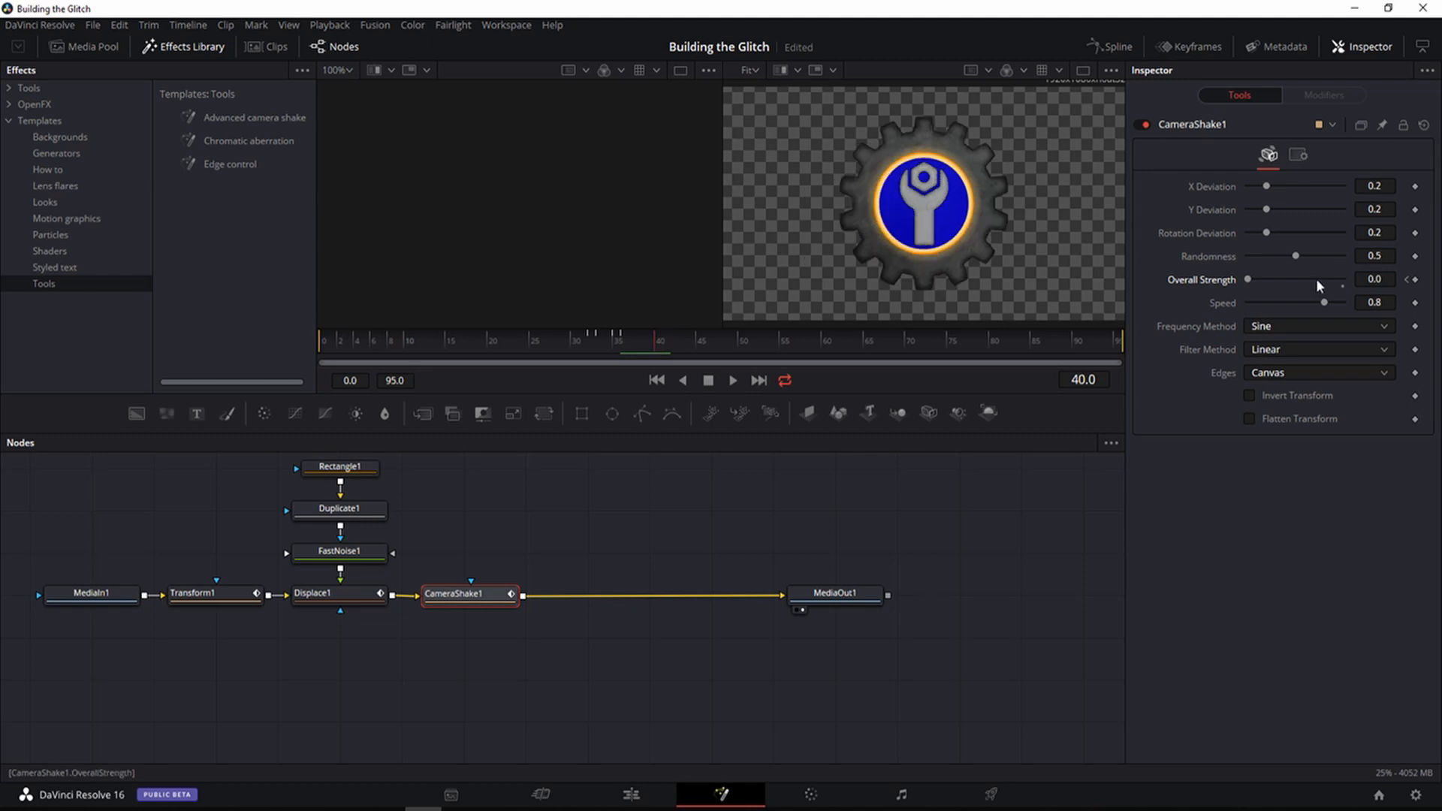
key(Right)
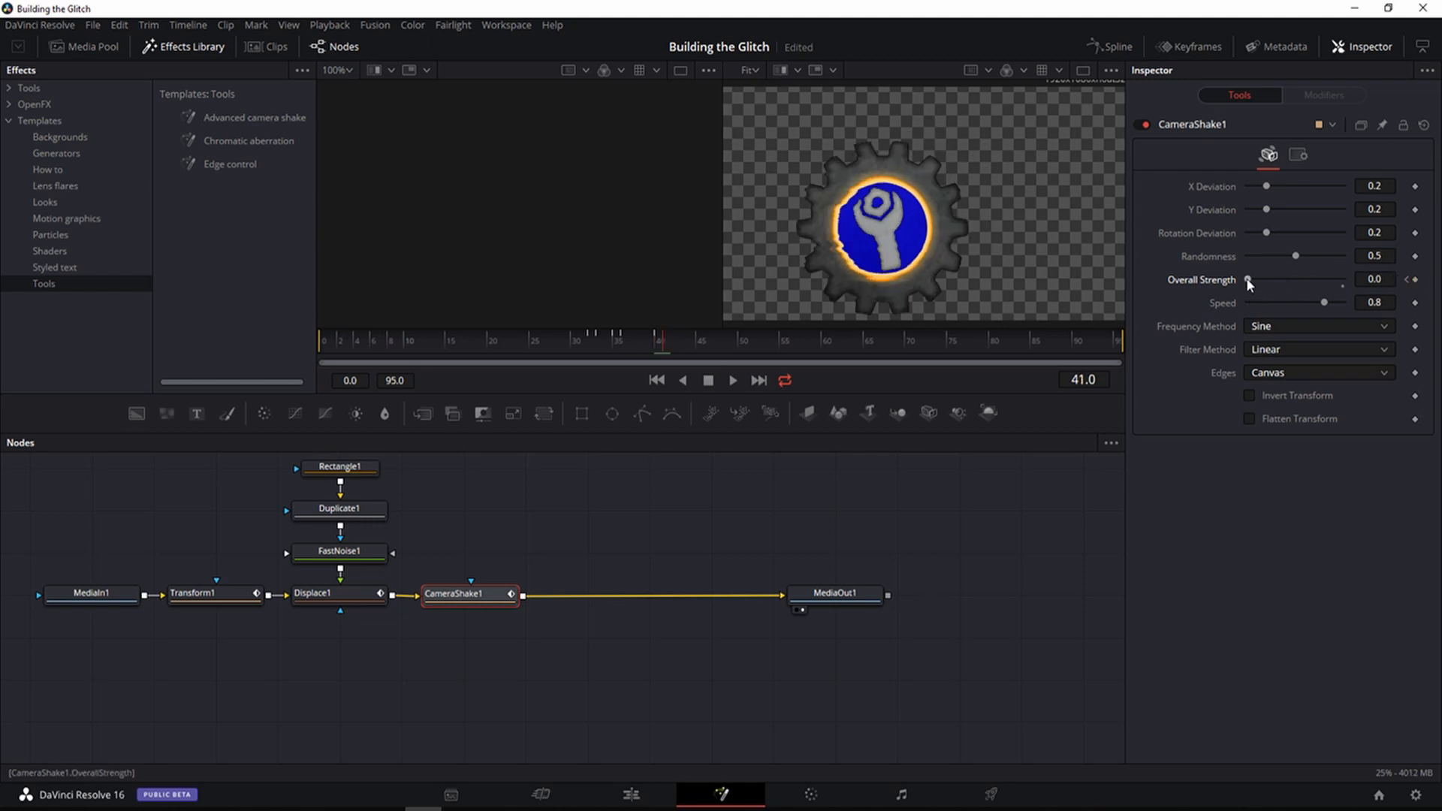
drag(1248, 280, 1367, 280)
Step: Keyframe the camera shake's Overall Strength at 1.0 on frame 45 and drop it to 0 on frame 46
key(Right)
key(Right)
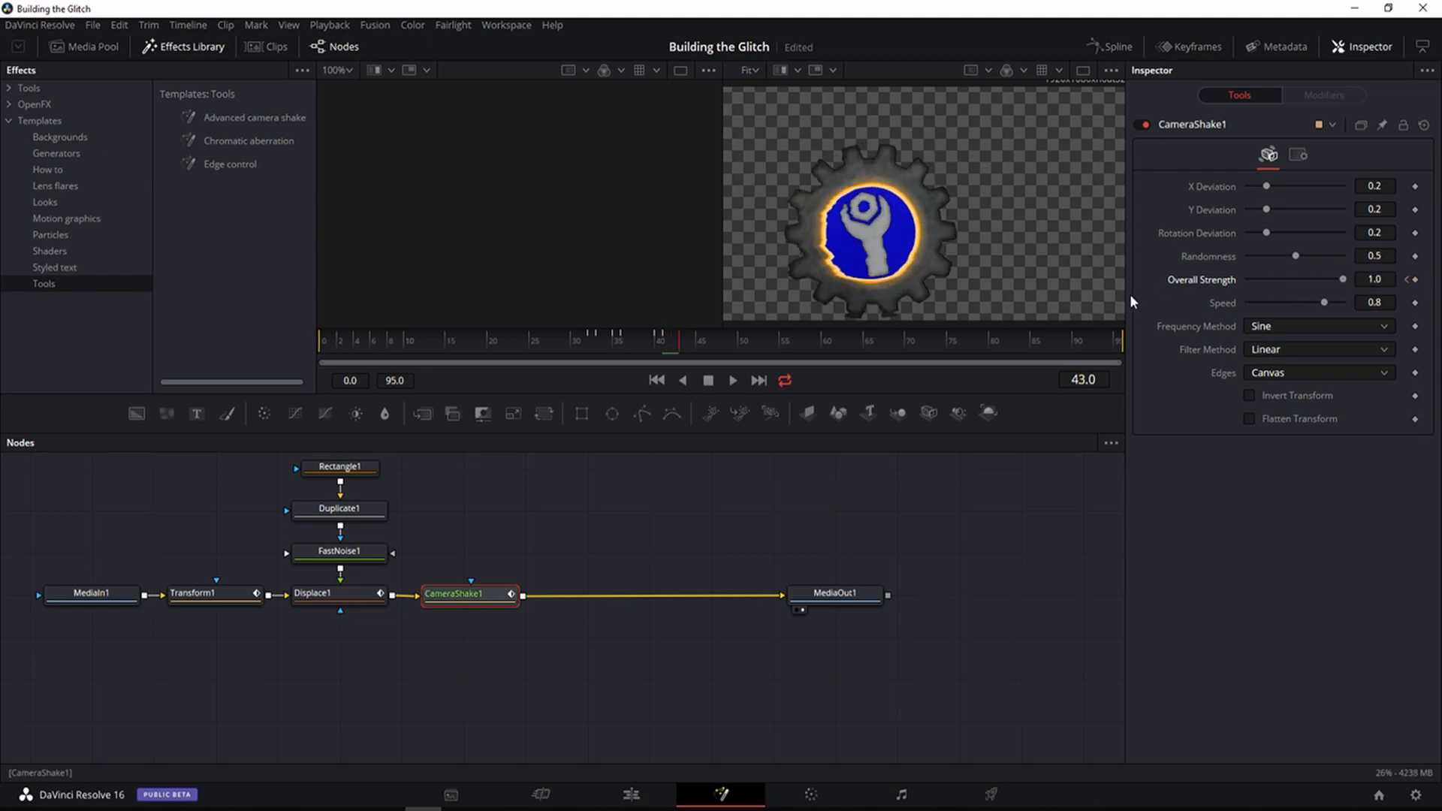
key(Right)
key(Right)
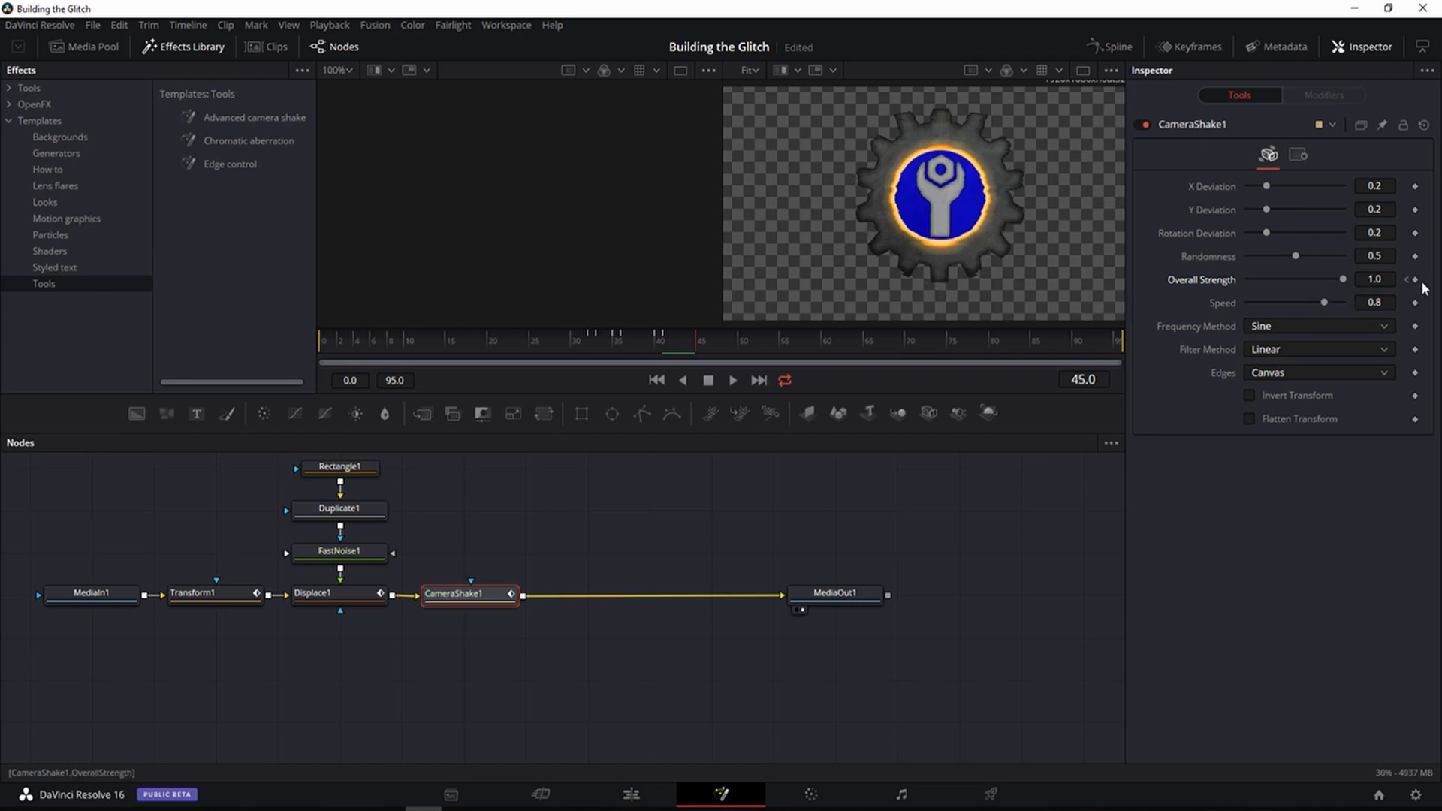
key(Right)
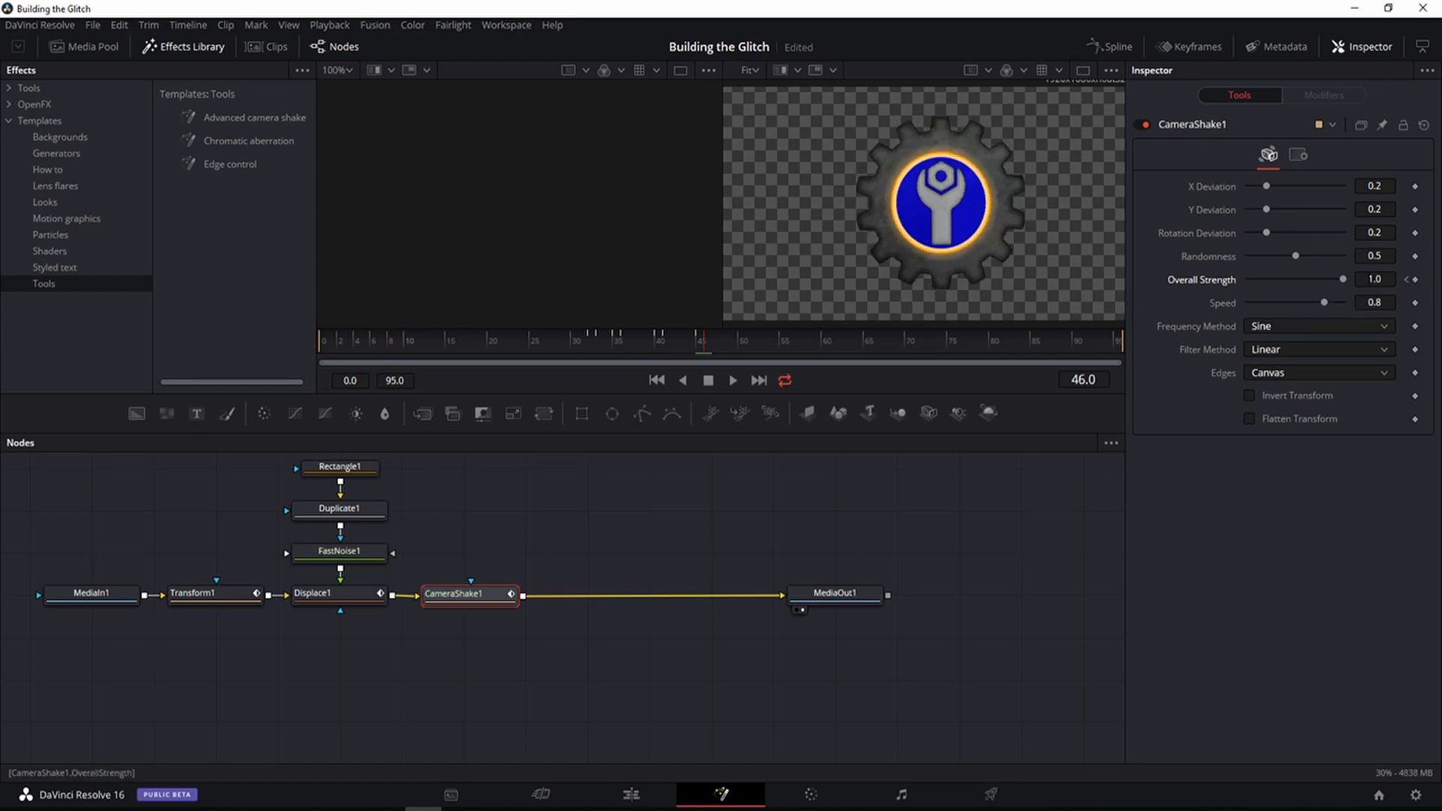
drag(1343, 280, 1182, 286)
Step: Find the start of the last glitch burst, keyframing Overall Strength at 0 on frame 60 and at 1.0 on frame 61
key(Right)
key(Right)
key(Right)
key(Right)
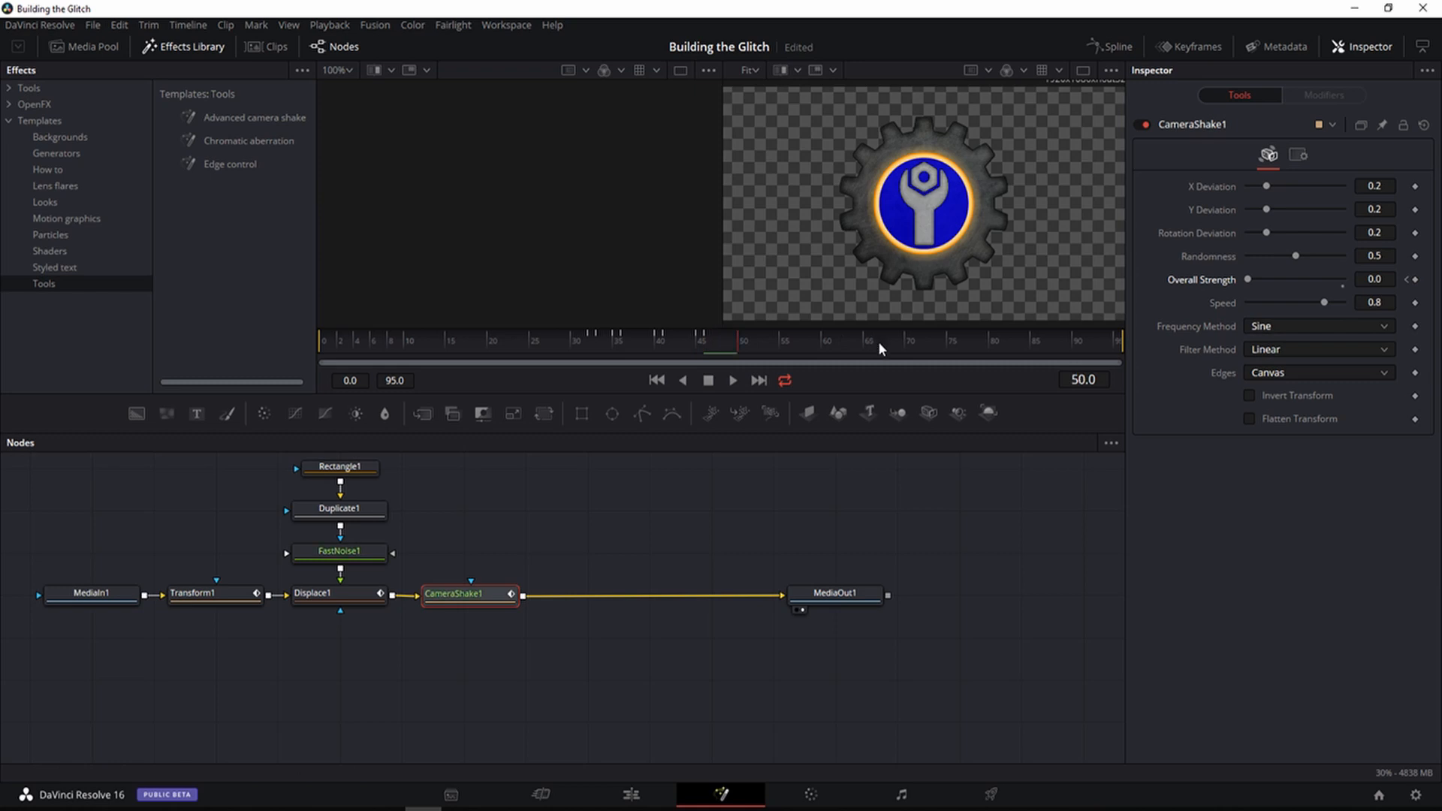
key(Right)
key(Right)
key(Right)
key(Right)
key(Right)
key(Right)
key(Right)
key(Right)
key(Right)
key(Right)
key(Right)
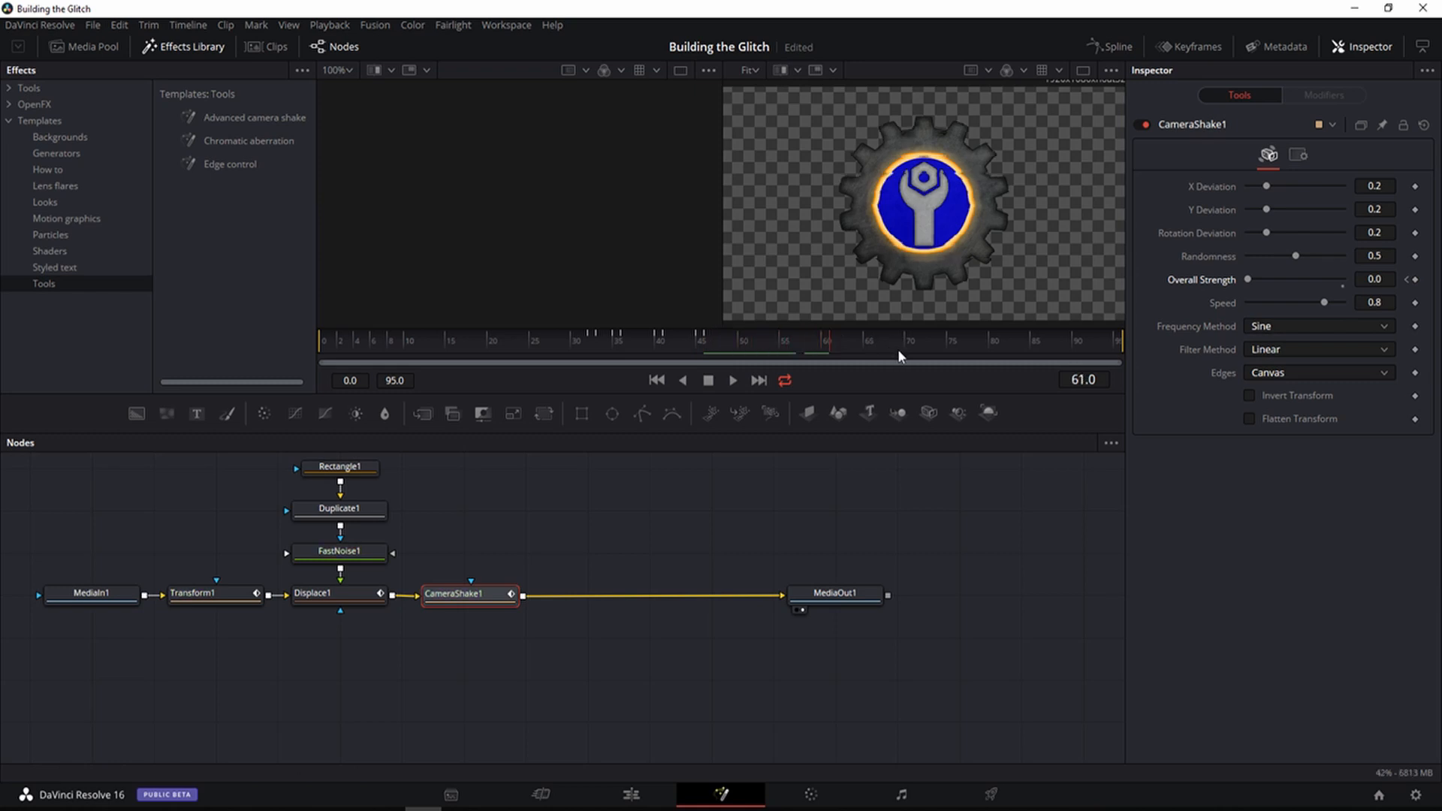
key(Right)
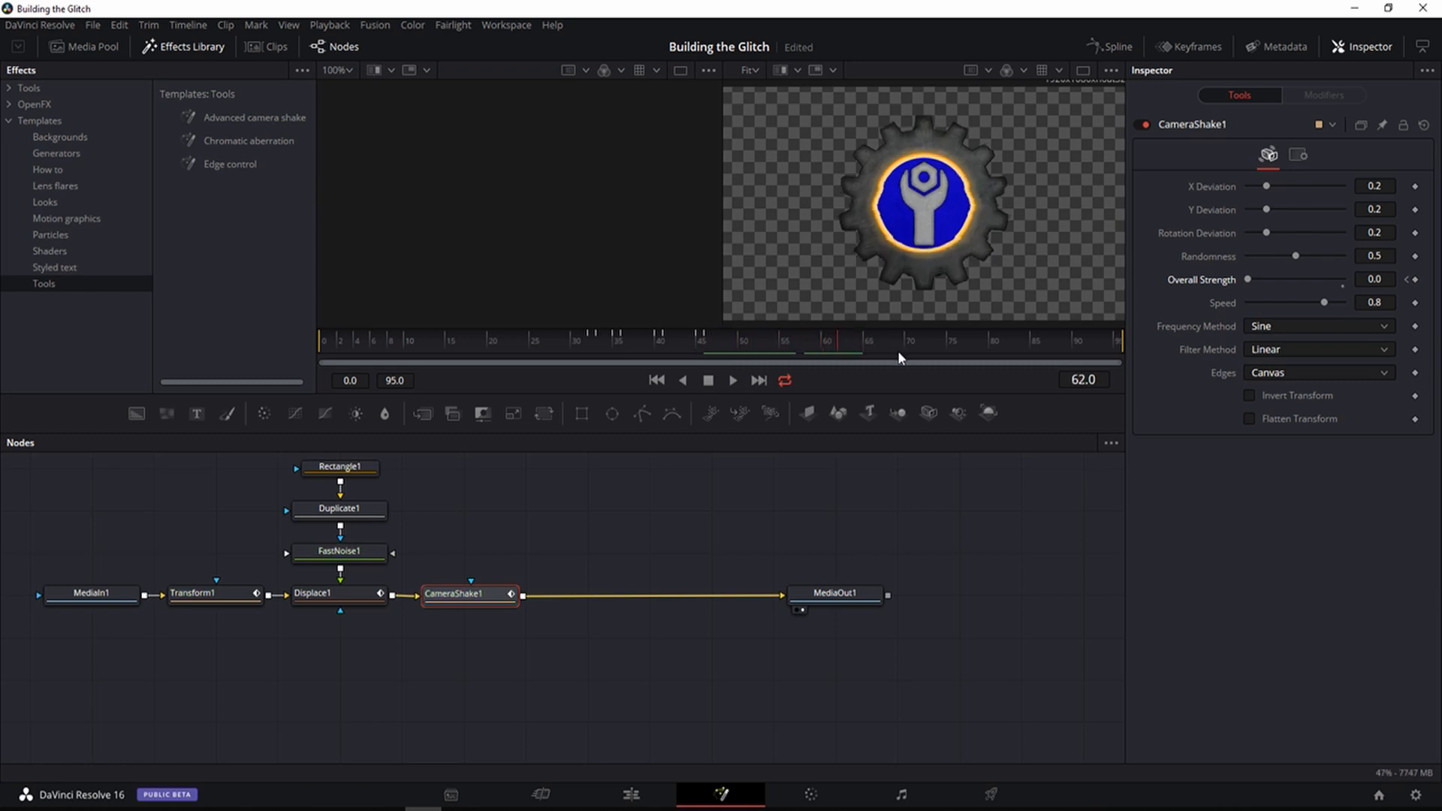
key(Left)
key(Left)
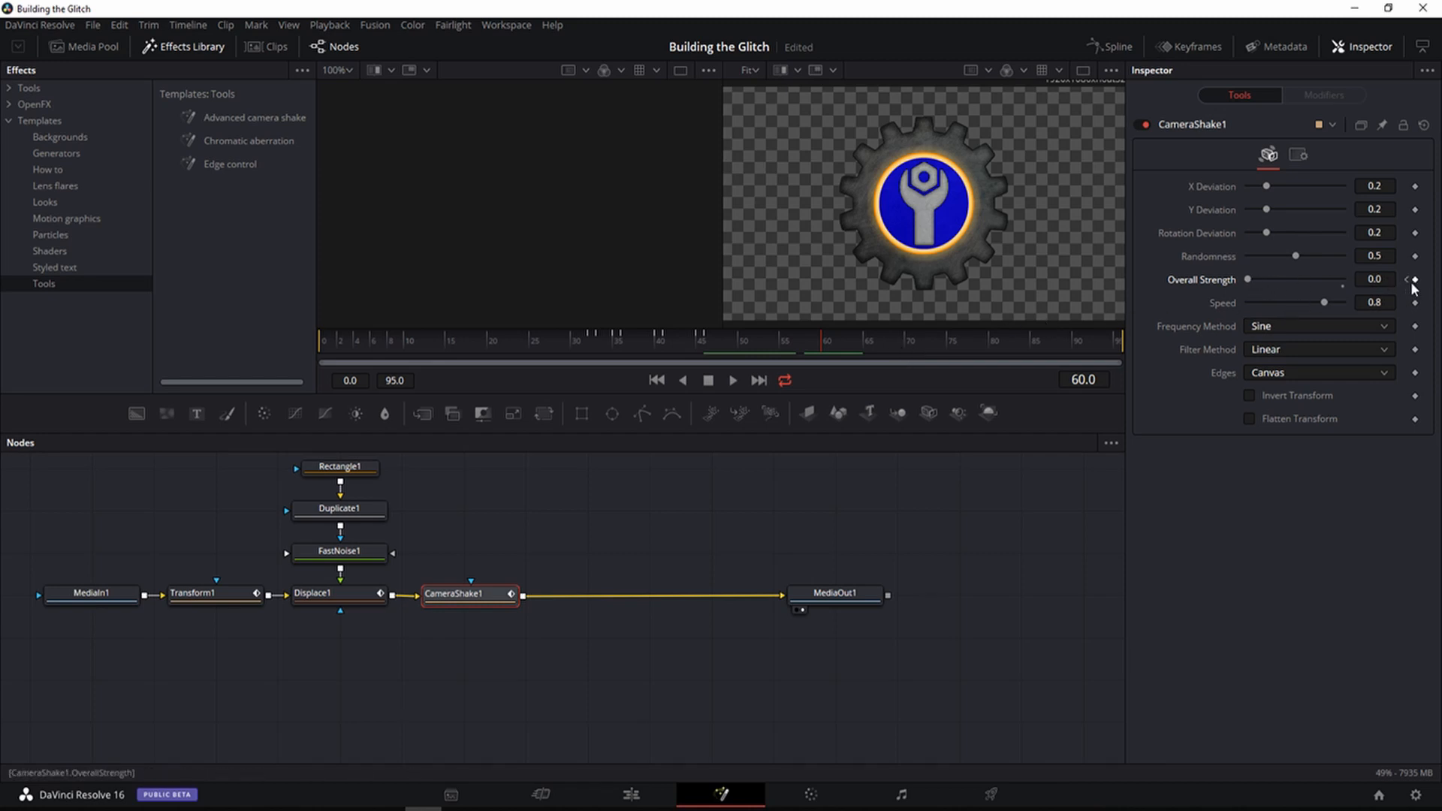
key(Right)
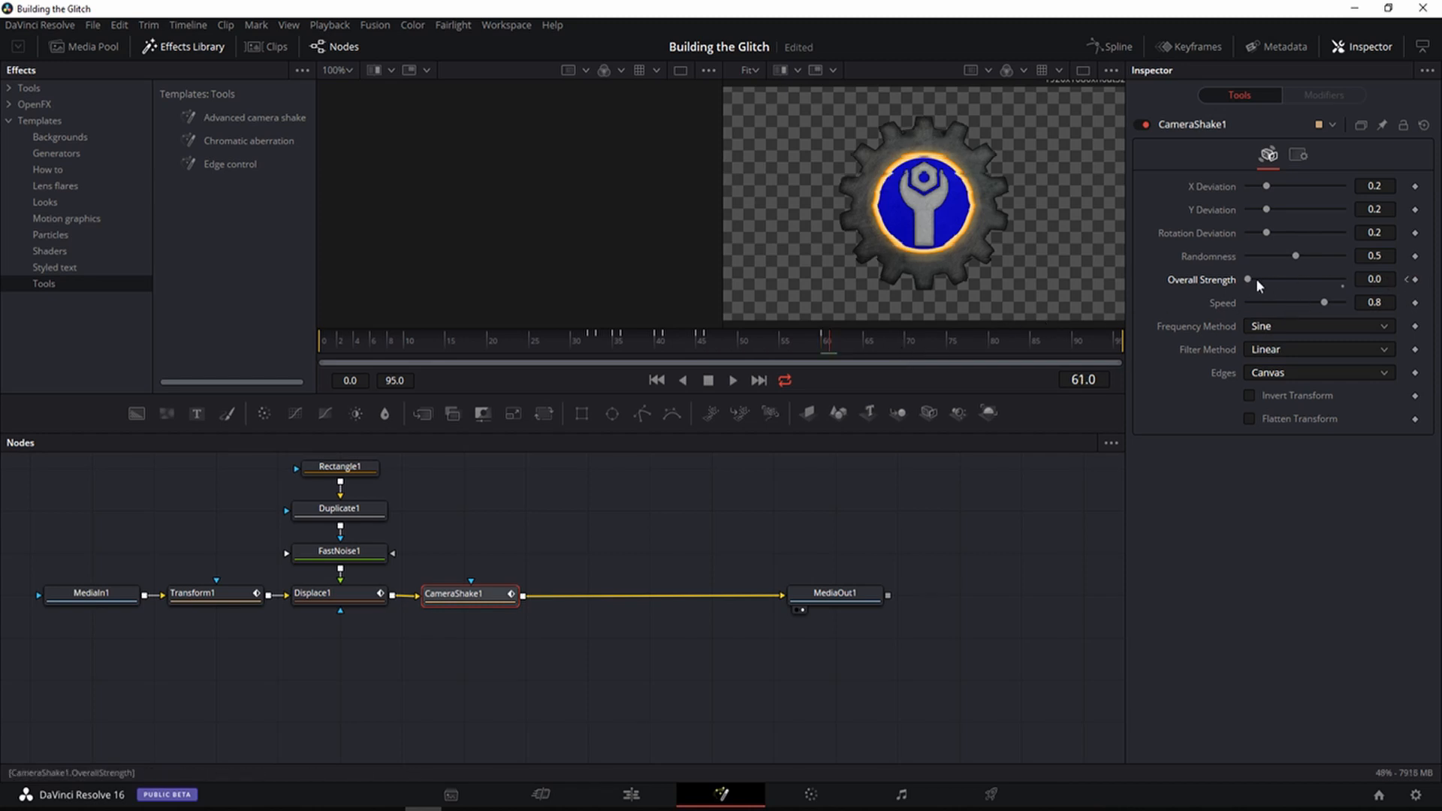
drag(1250, 283, 1331, 282)
Step: End the last shake by keyframing Overall Strength at 1.0 on frame 65 and at 0 on frame 66
key(Right)
key(Right)
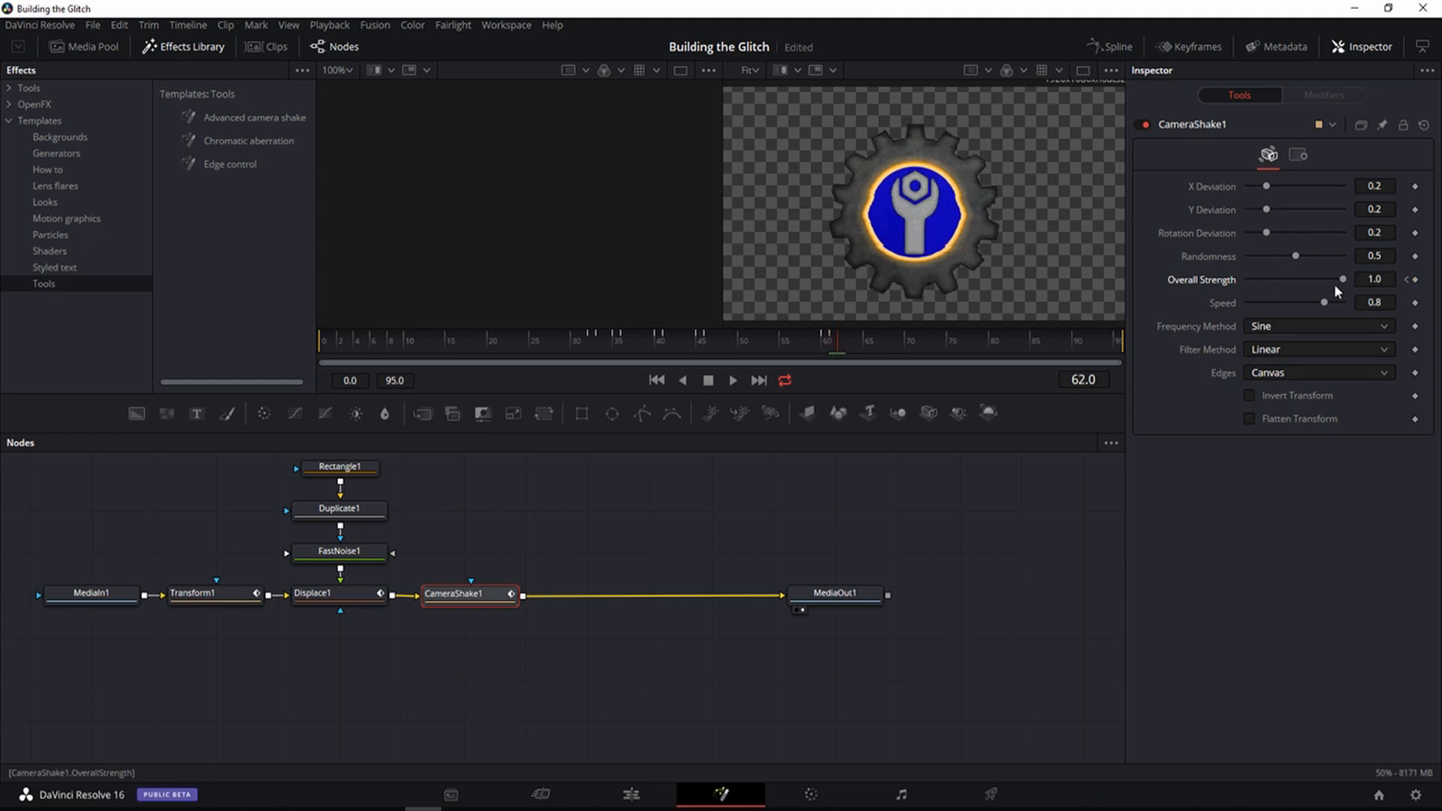
key(Right)
key(Right)
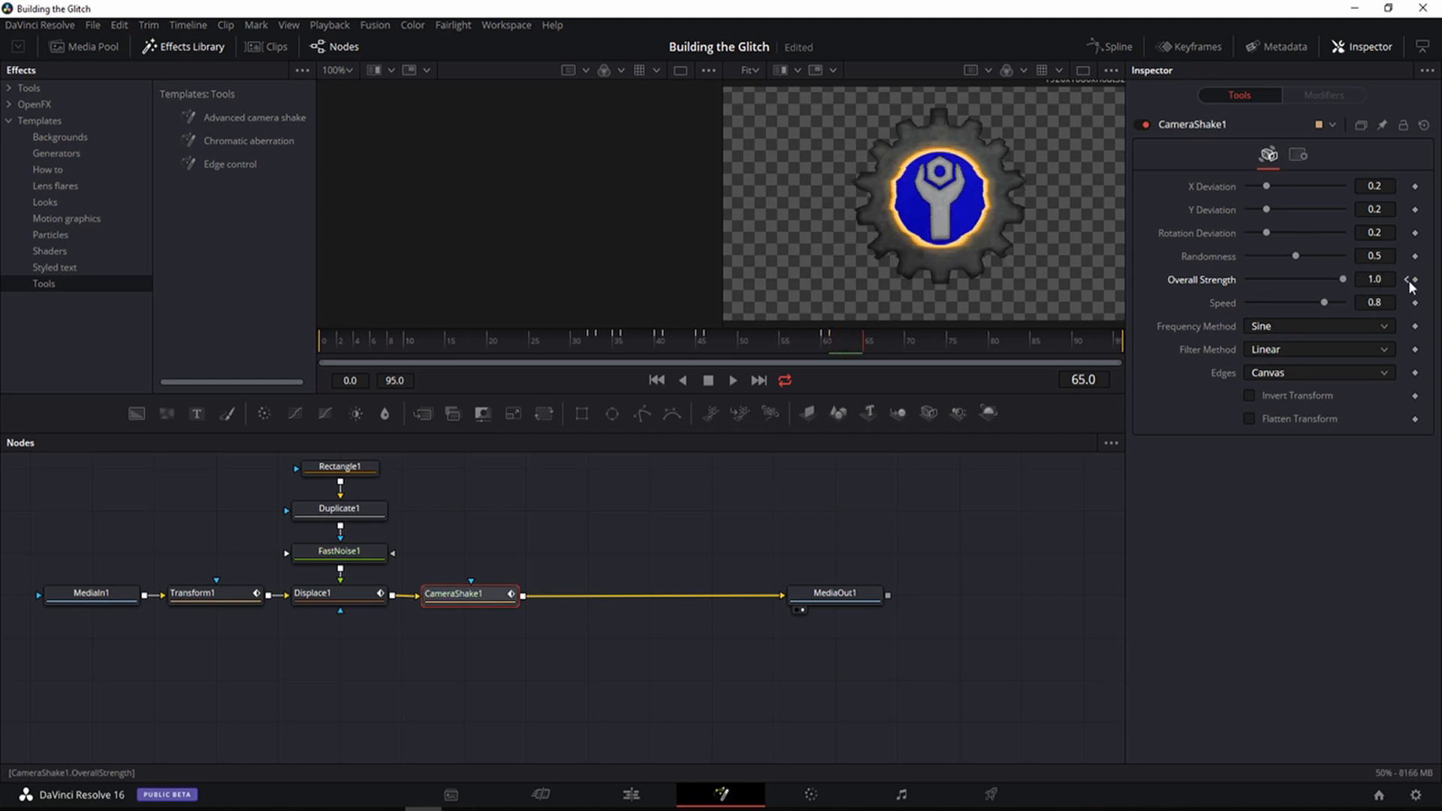
click(1416, 280)
key(Right)
drag(1343, 280, 1233, 276)
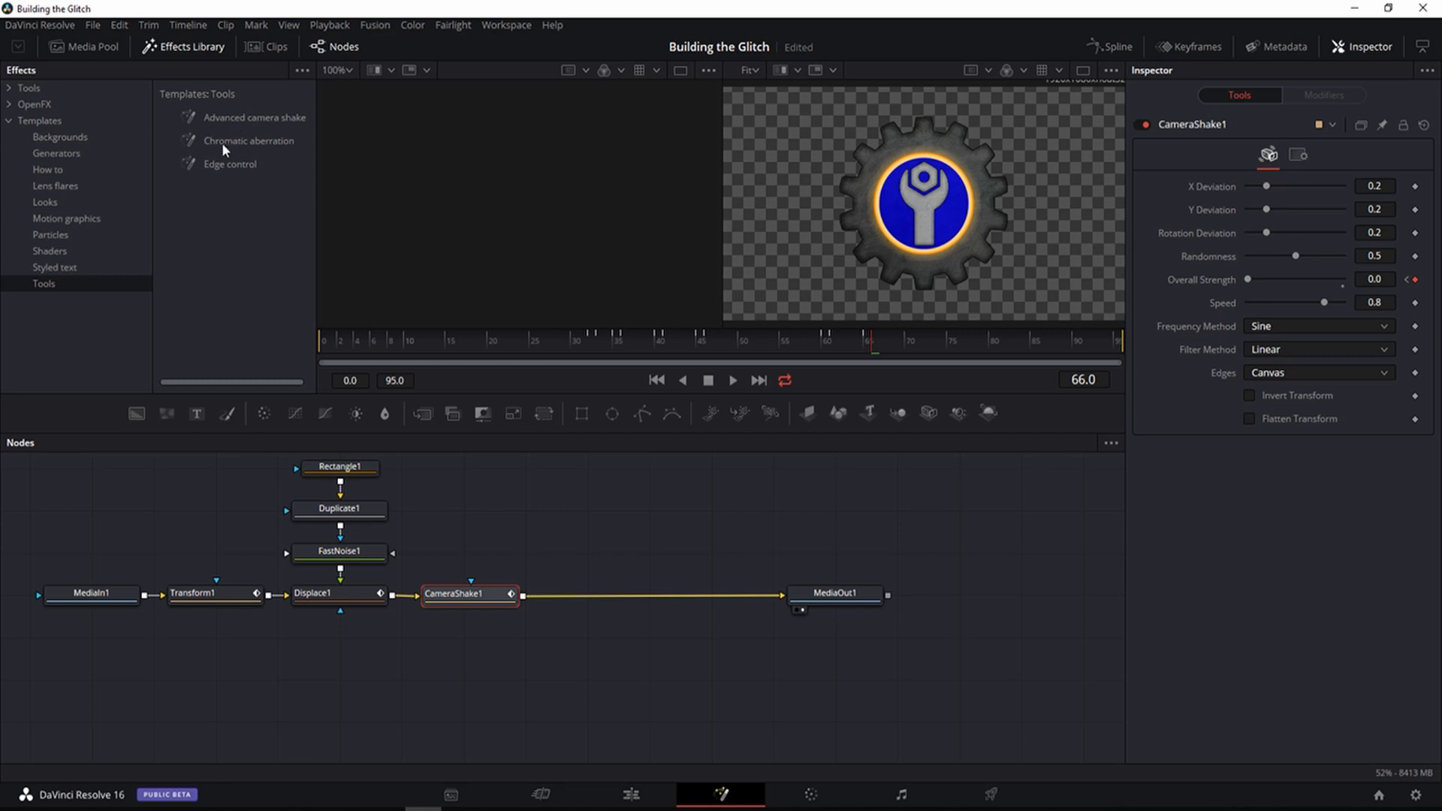
Step: Insert a Chromatic Aberration node between CameraShake1 and MediaOut1, and set its Chromatic Aberration amount to 0
drag(228, 138, 593, 595)
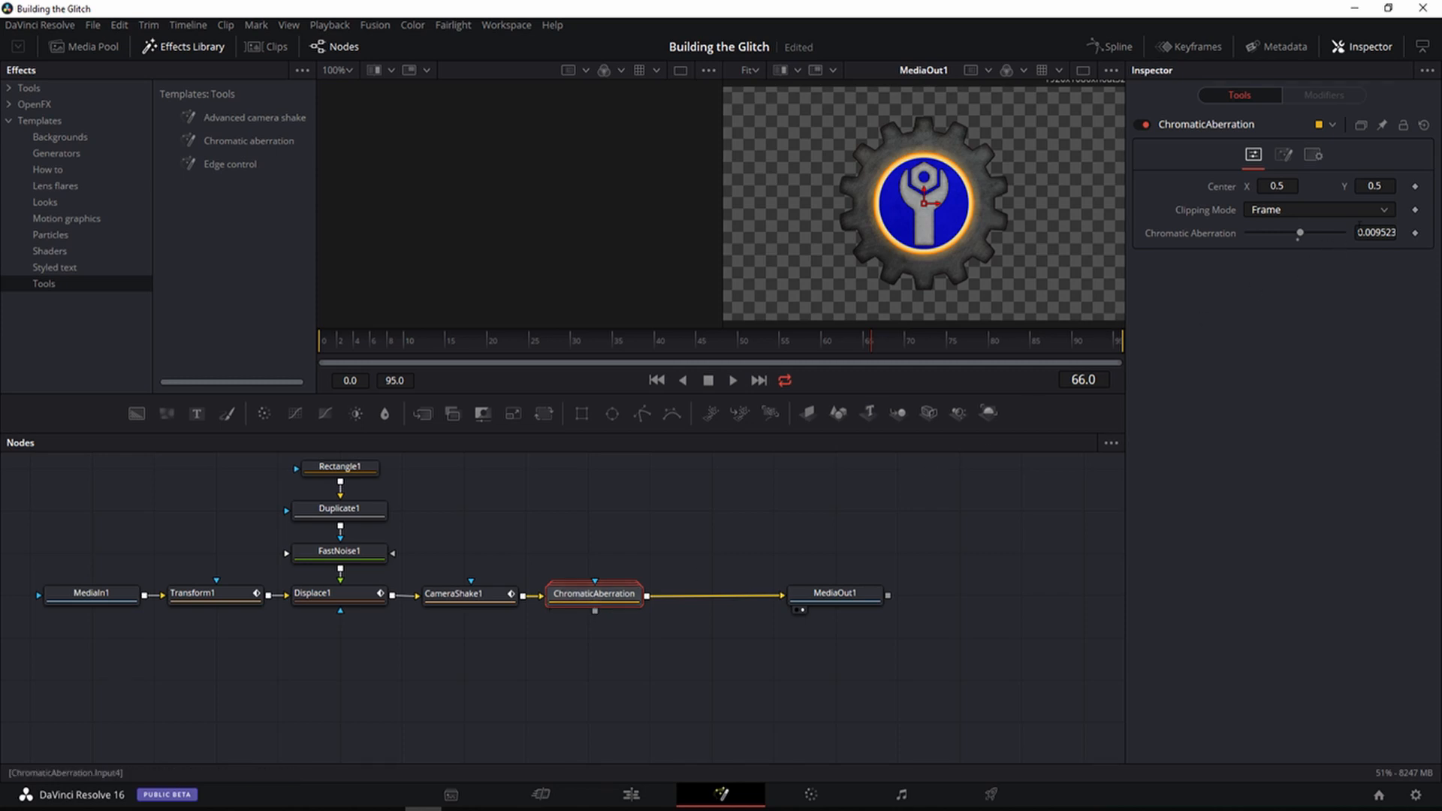
click(1375, 232)
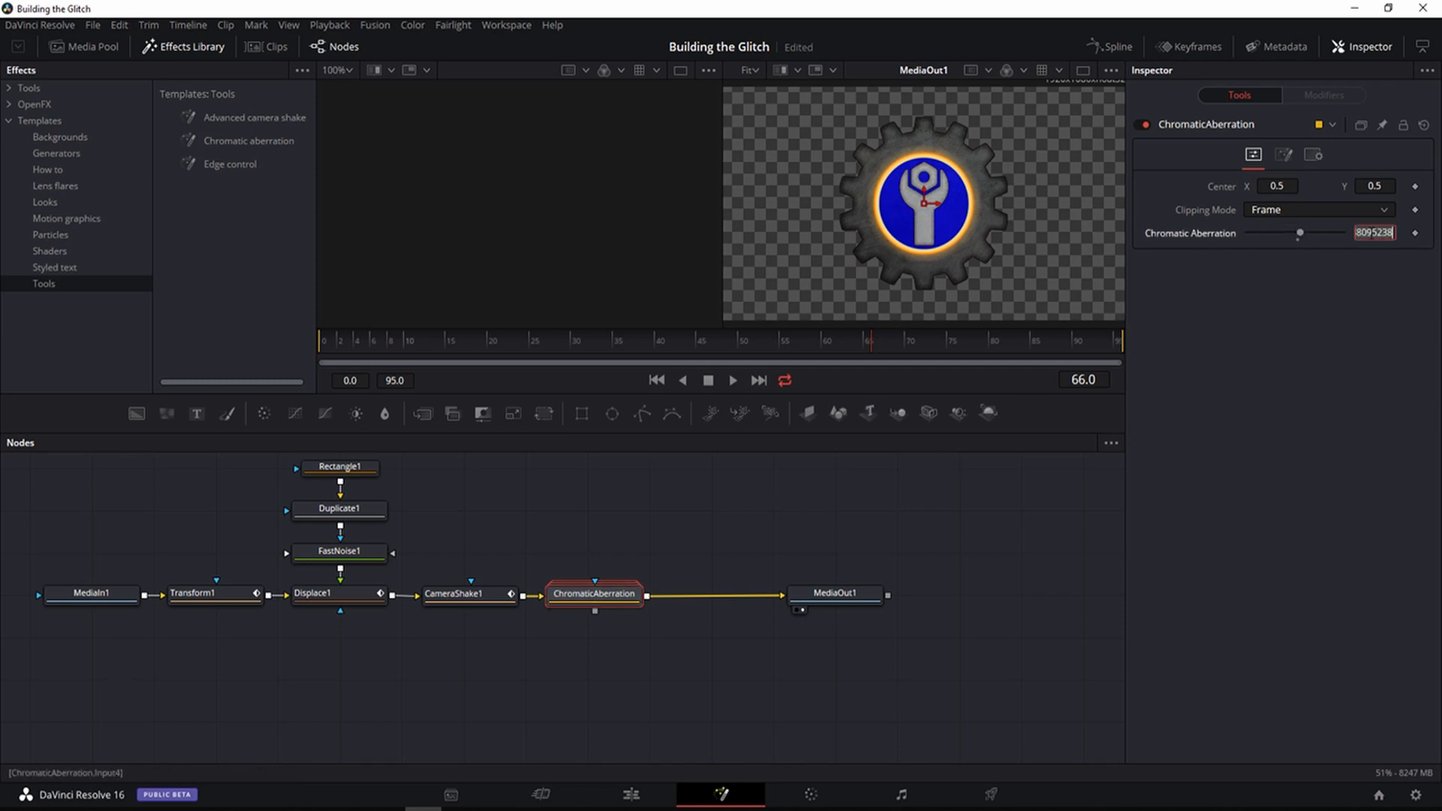
text(0)
key(Tab)
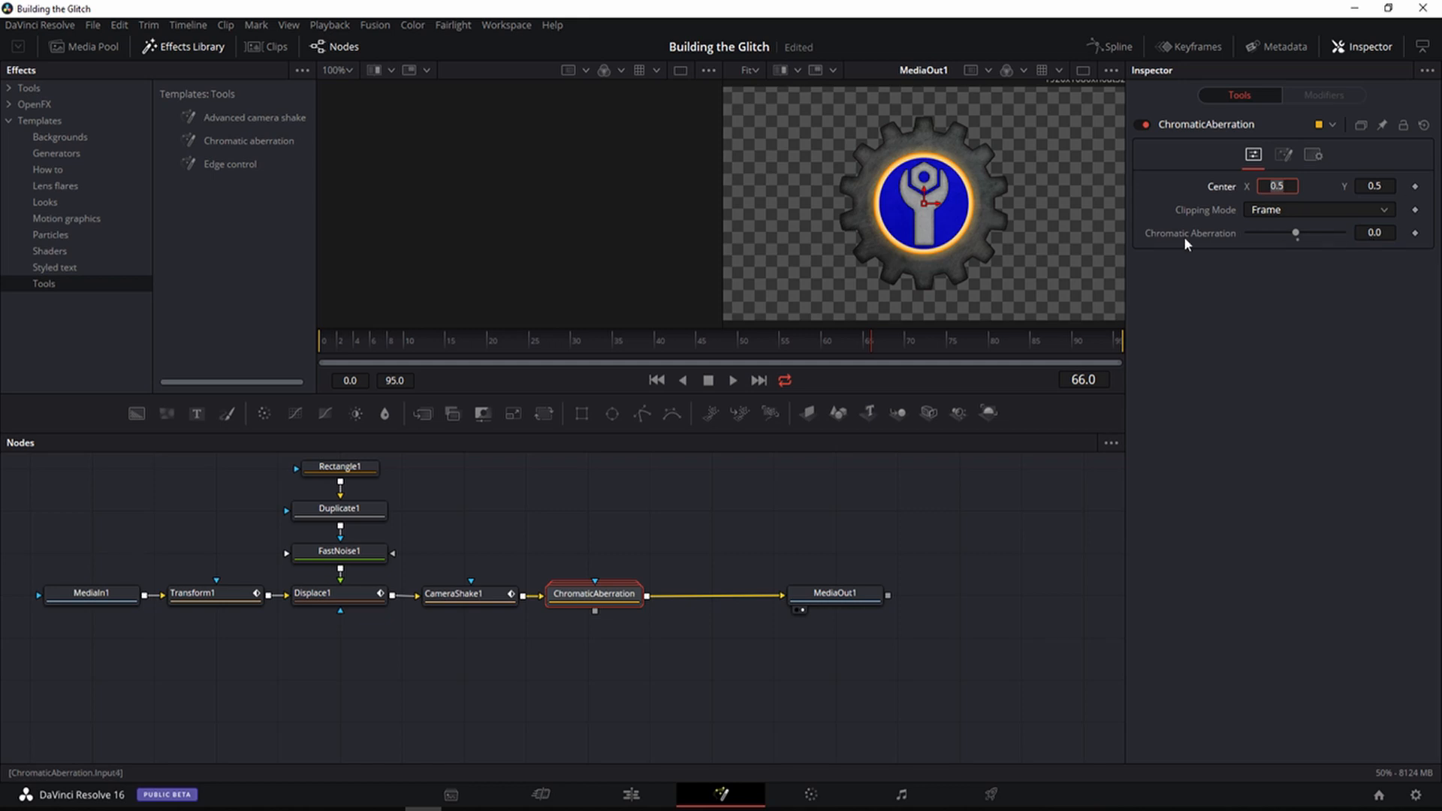
click(1259, 326)
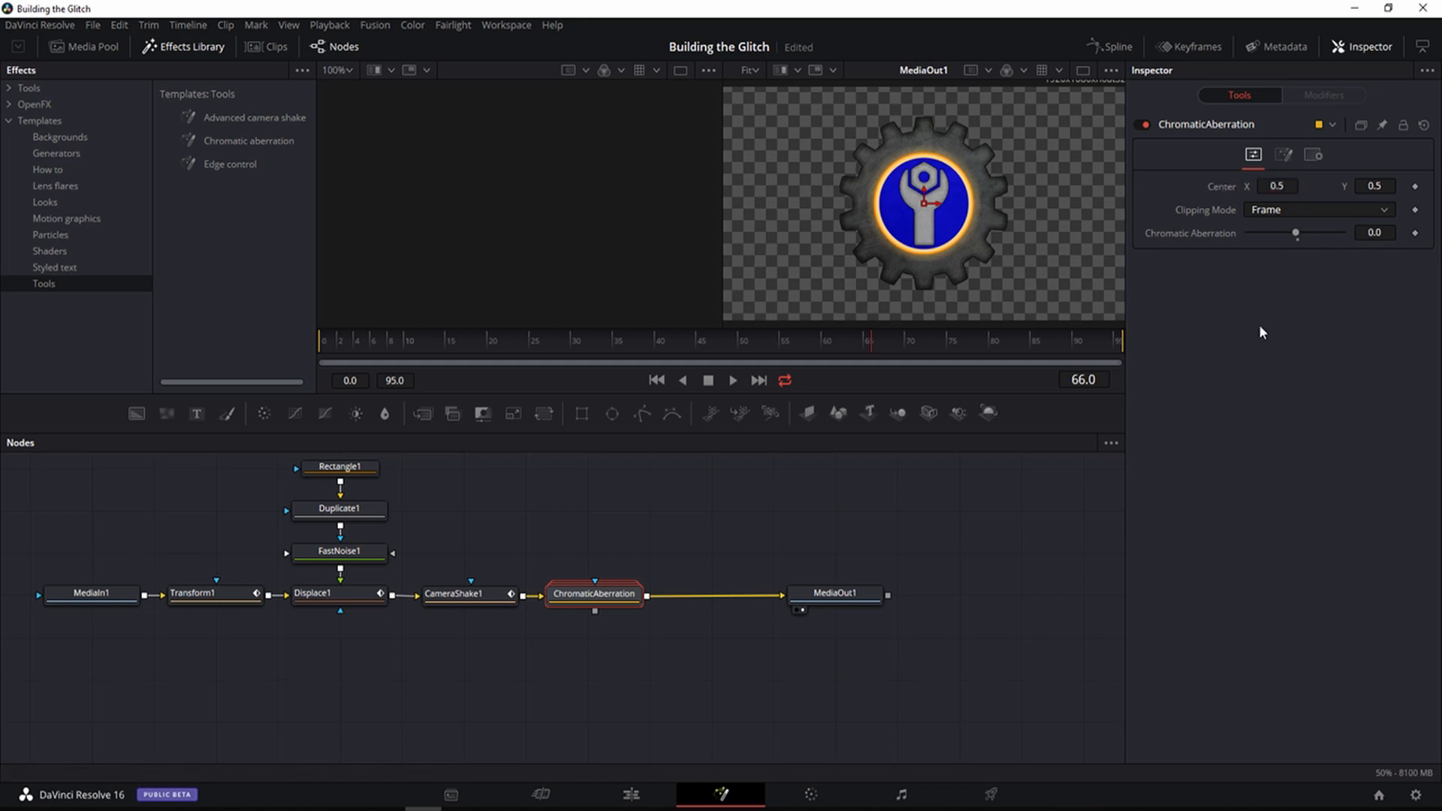
Step: Keyframe the Chromatic Aberration amount at 0 on frame 32, just before the first glitch burst
click(573, 340)
mouse_move(597, 340)
mouse_down()
mouse_move(583, 340)
mouse_move(601, 339)
mouse_up()
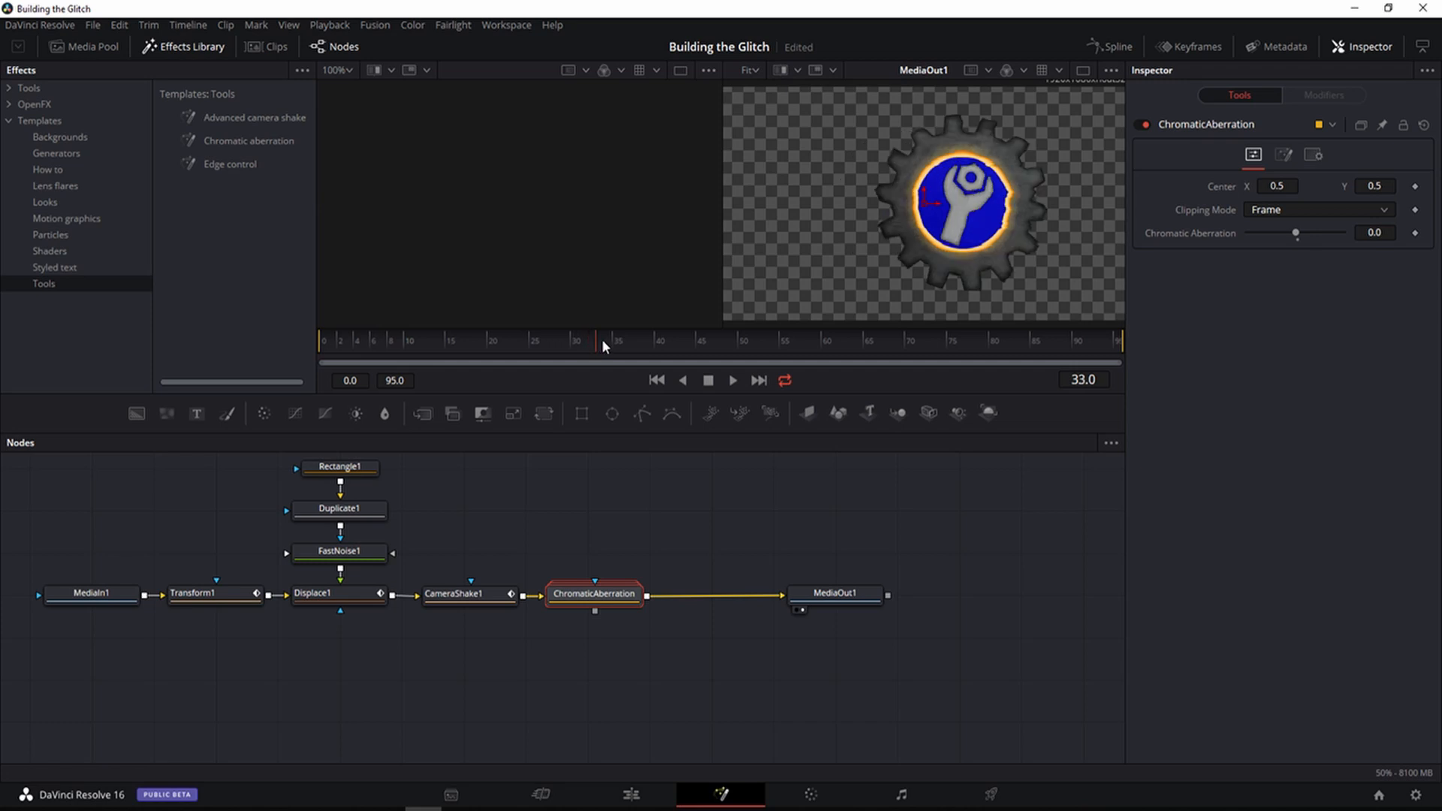
key(Left)
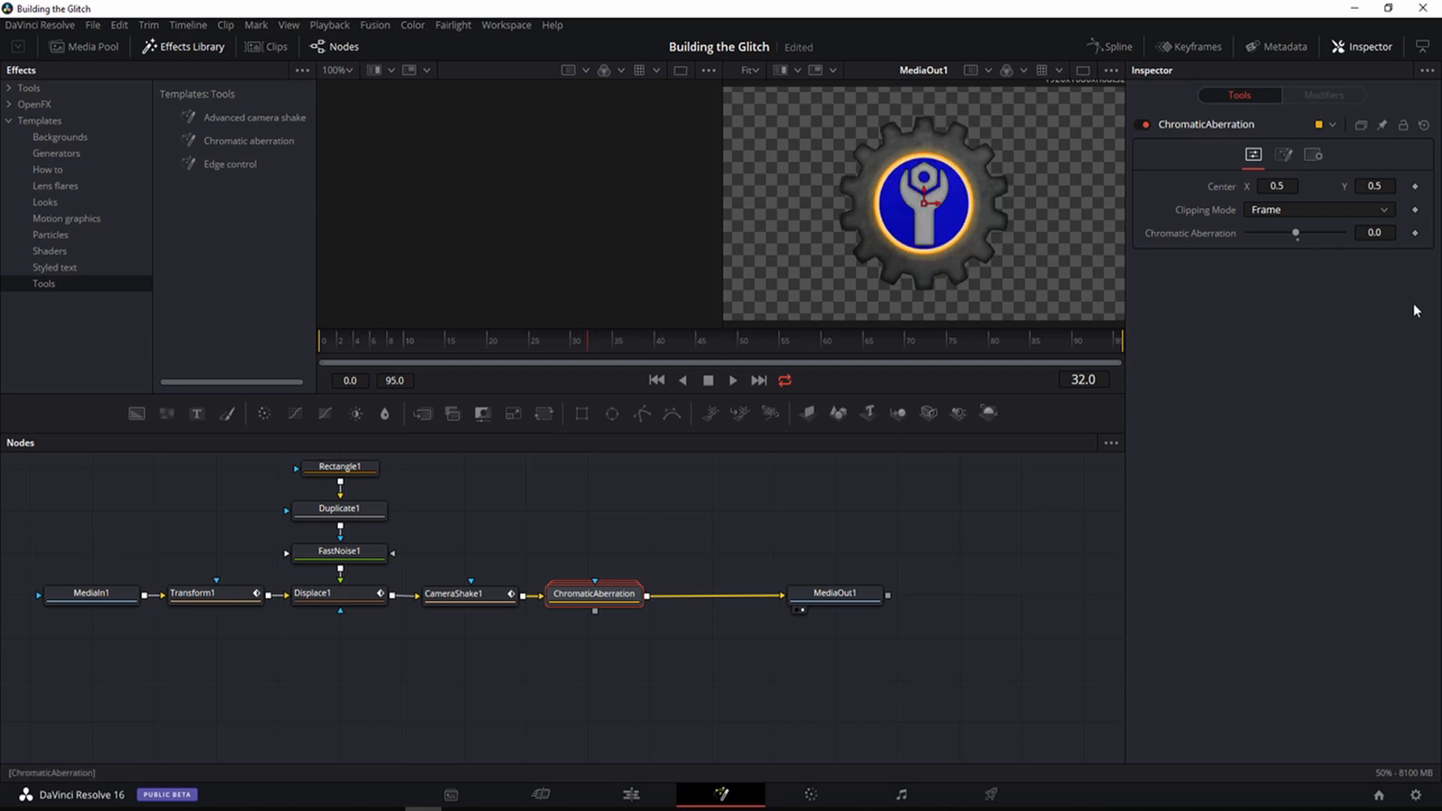
click(1415, 235)
Step: Set the Chromatic Aberration amount to 0.05 on frame 33, after trying 0.5
key(Right)
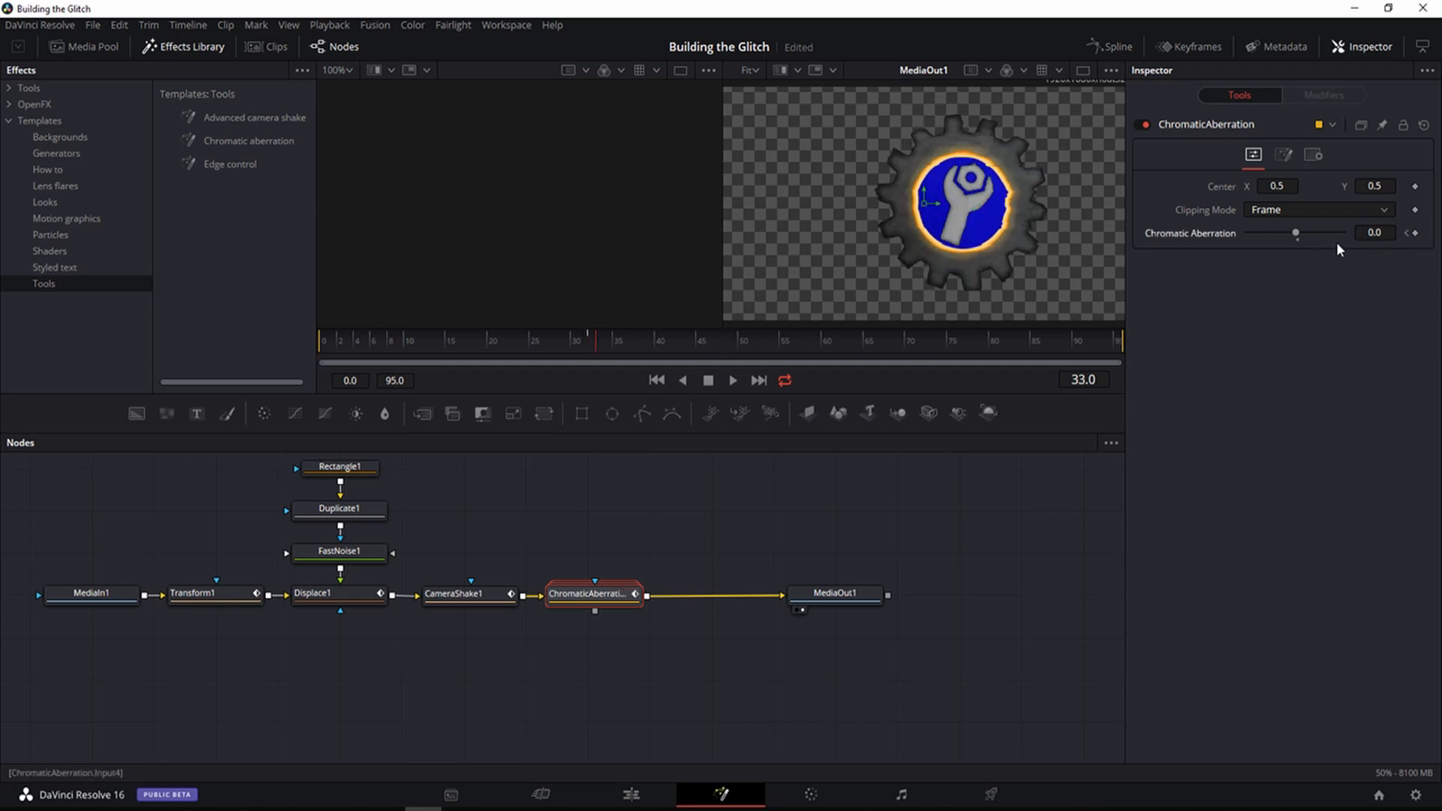
click(1383, 234)
text(0.5)
key(Tab)
click(1381, 232)
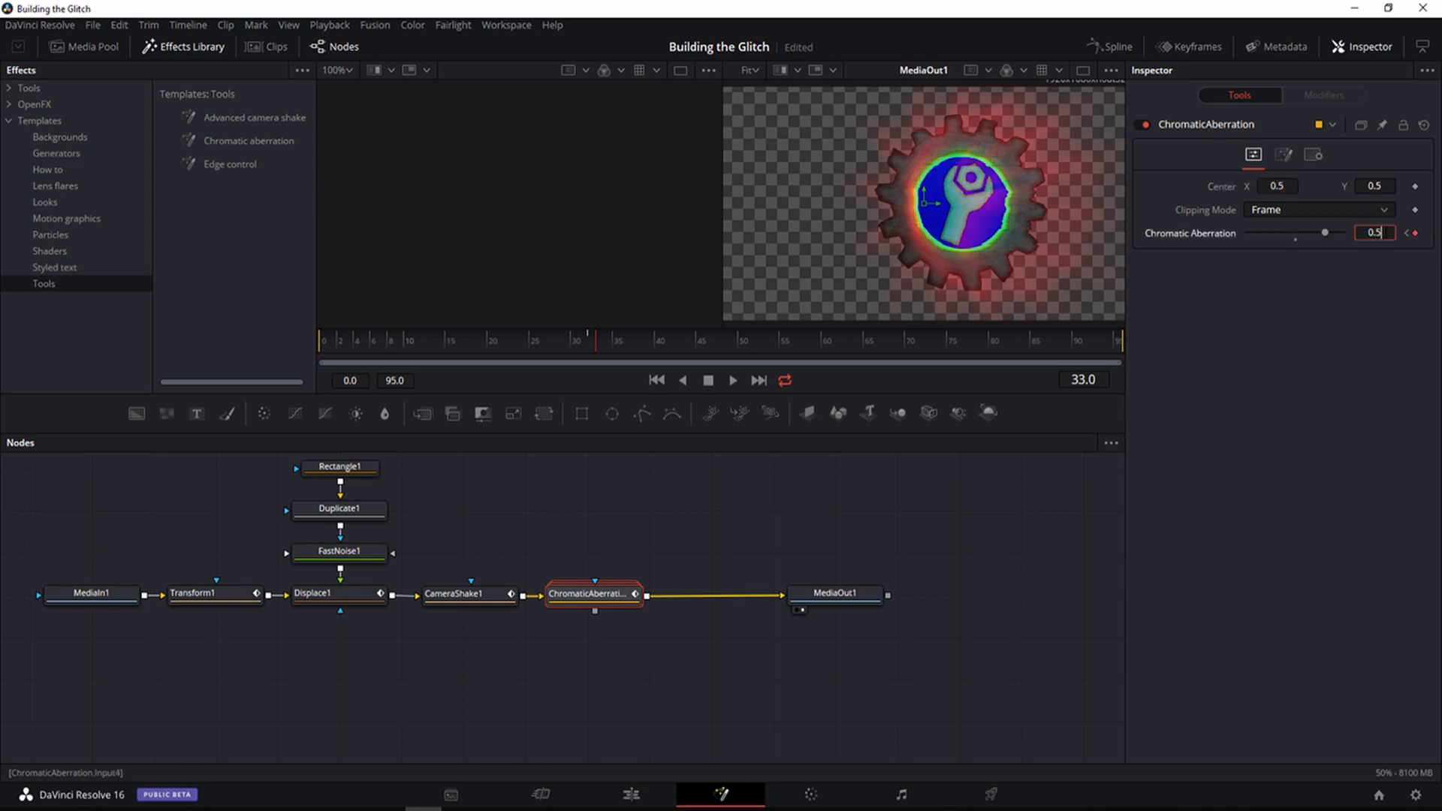
text(0)
key(Tab)
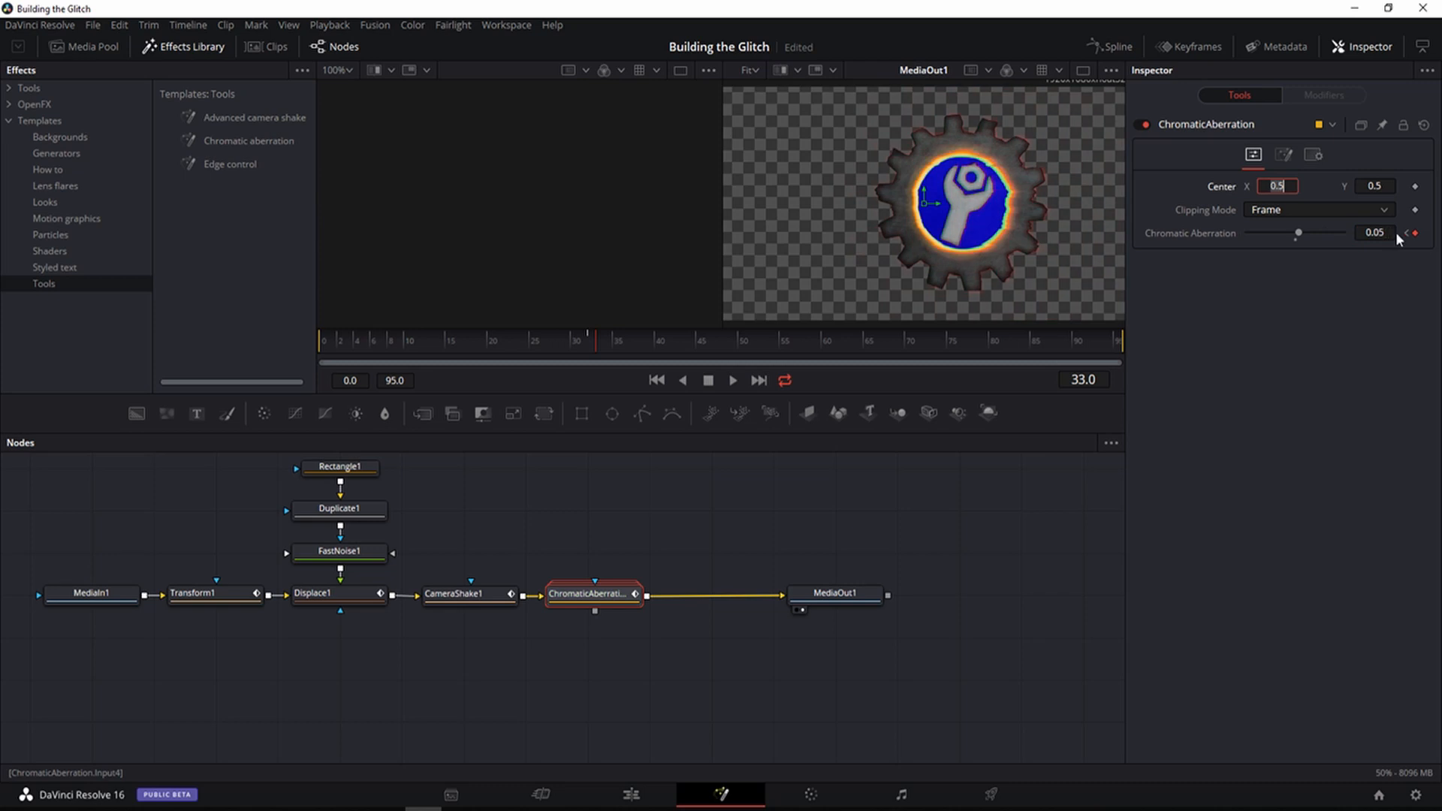
Step: Hold the Chromatic Aberration amount at 0.05 with a keyframe on frame 35, and set it to 0 on frame 36
click(616, 341)
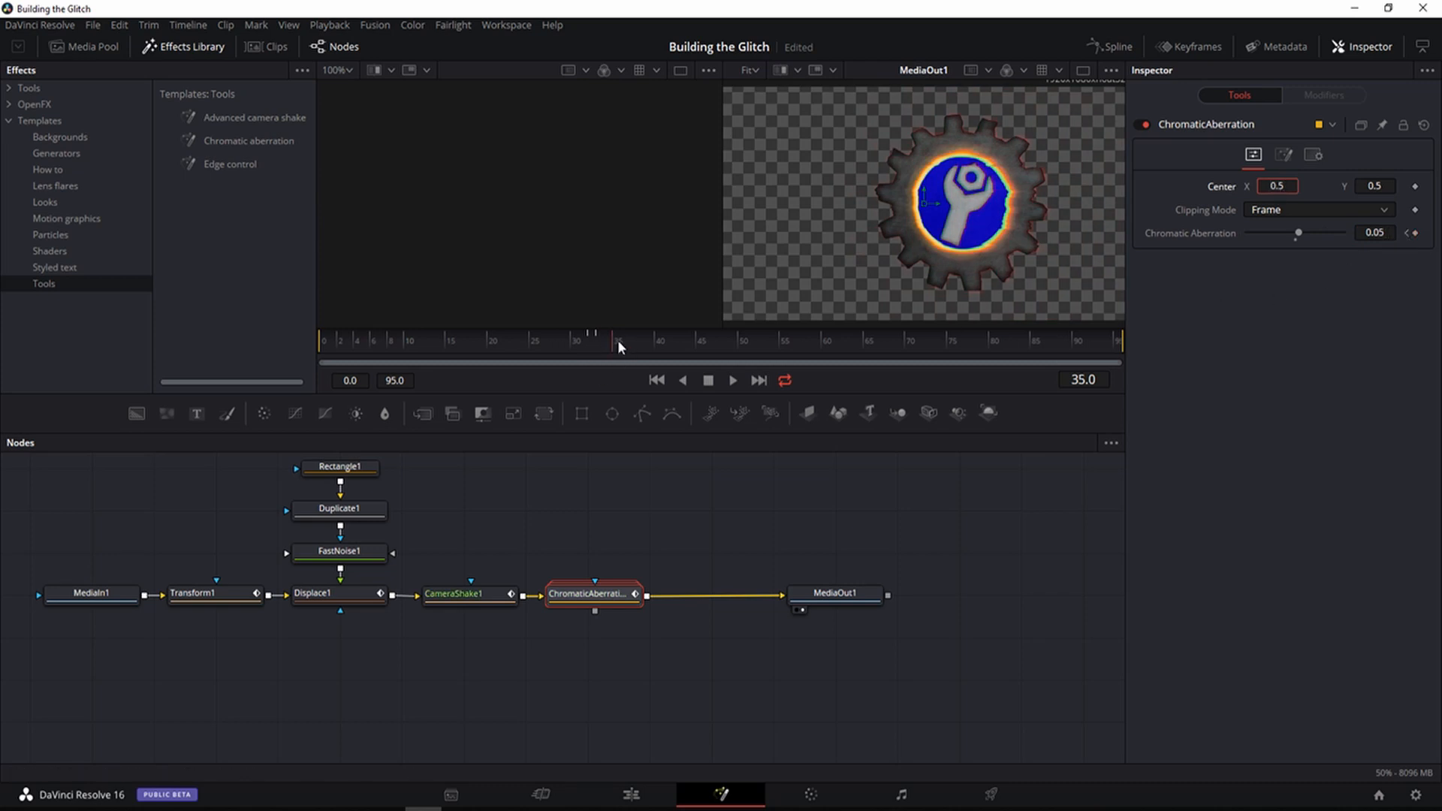
click(1415, 234)
key(Right)
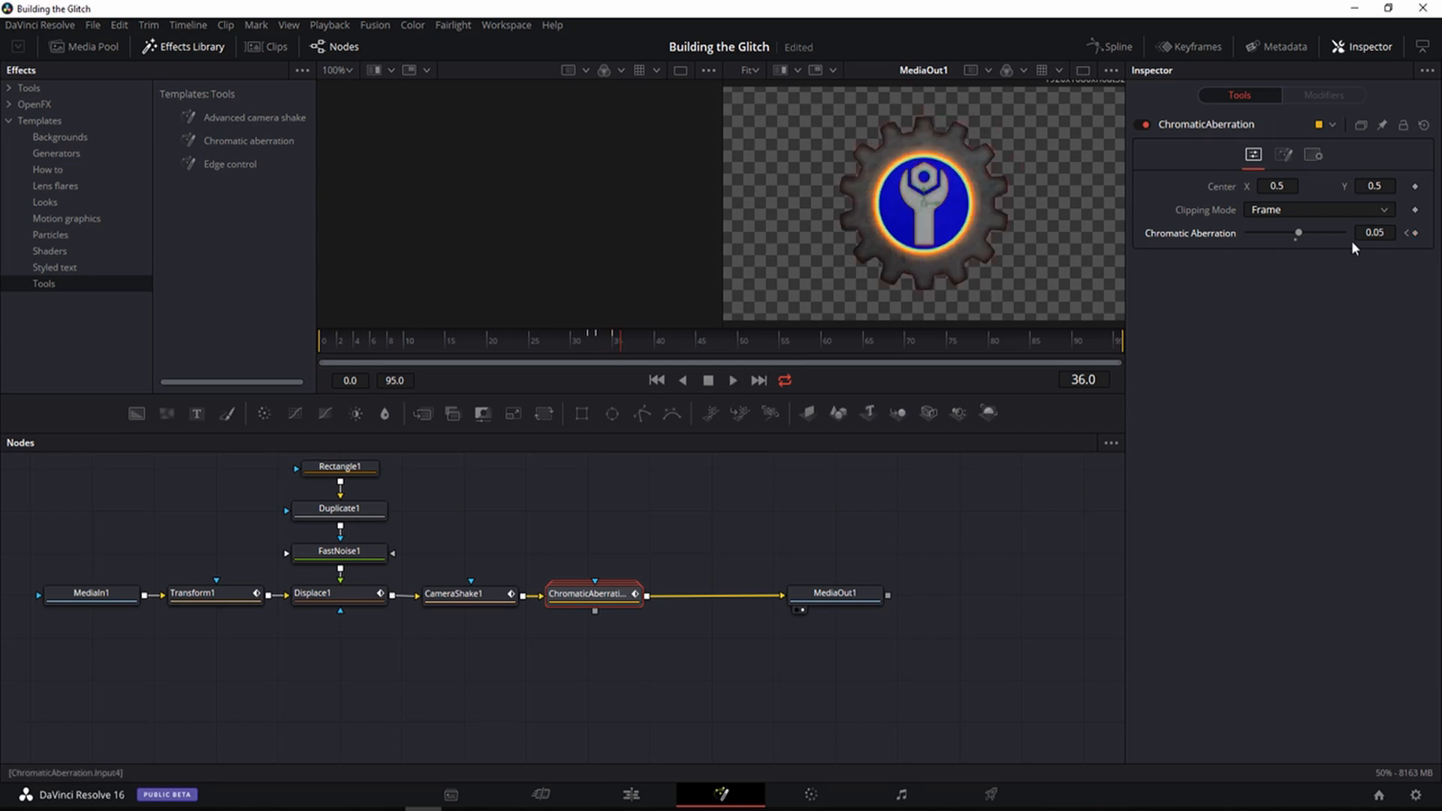
click(1391, 234)
text(0)
key(Tab)
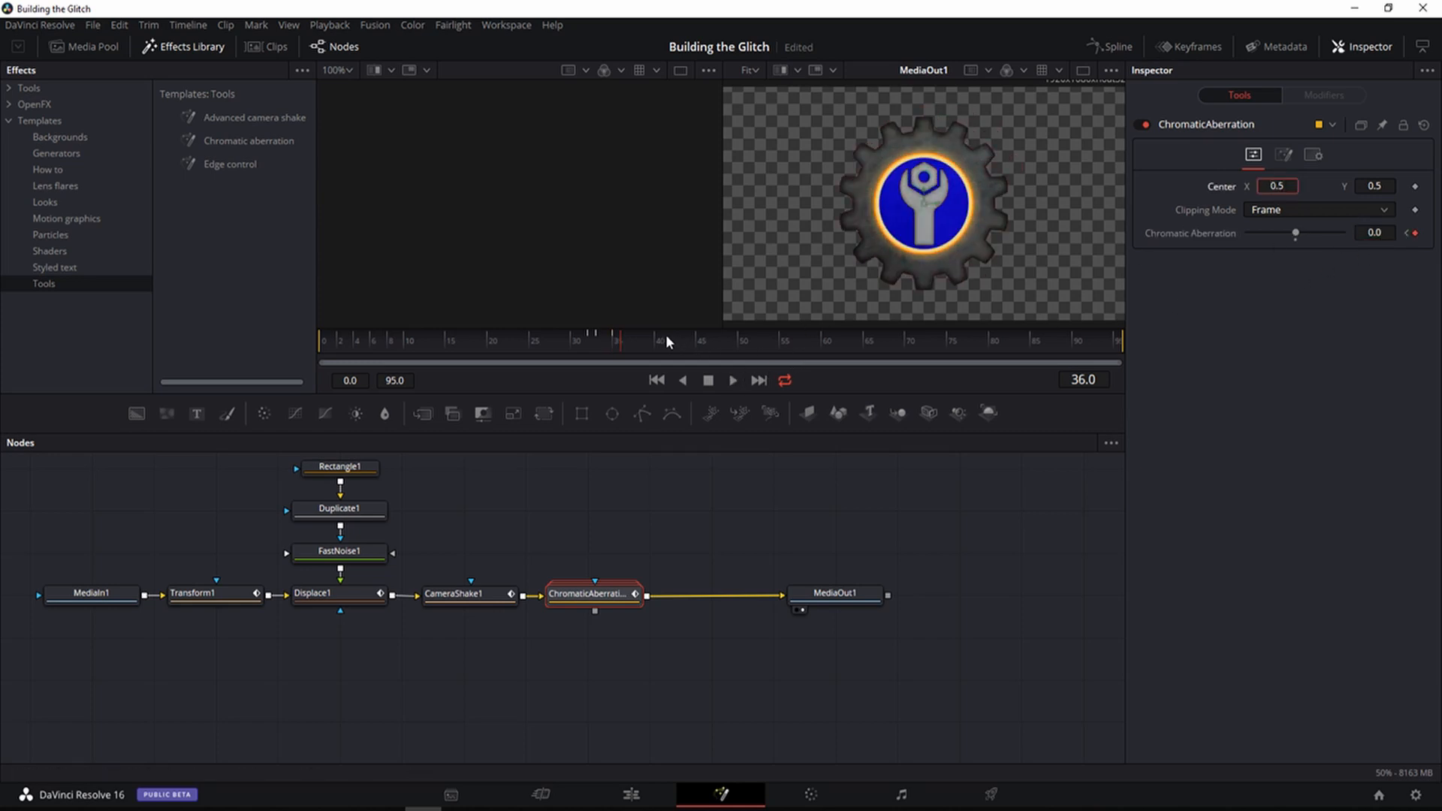
Step: Keyframe the Chromatic Aberration amount at 0 on frame 40, and set it to 0.05 on frame 41
mouse_move(655, 335)
mouse_down()
mouse_move(674, 340)
mouse_move(665, 349)
mouse_up()
click(1414, 233)
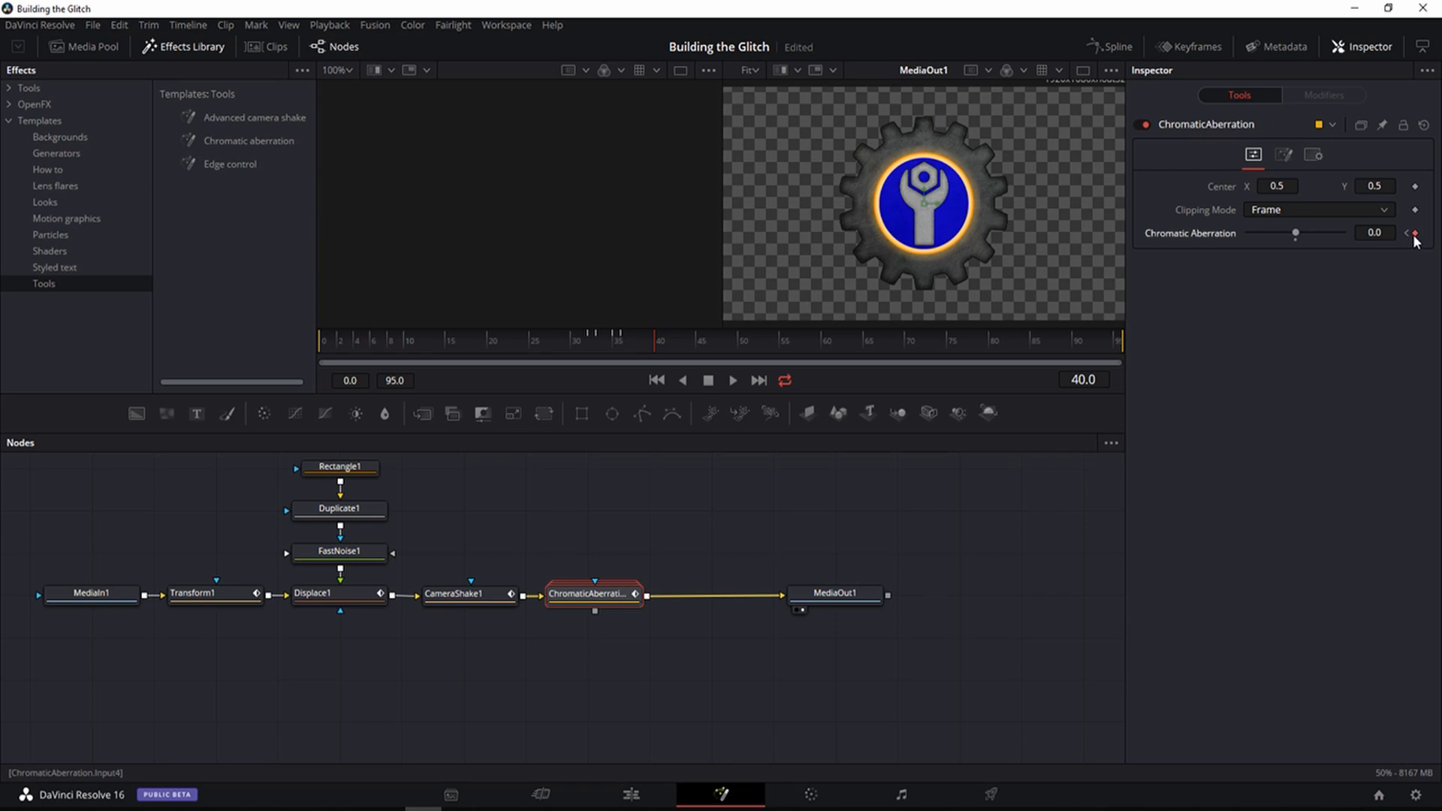
key(Right)
click(1374, 233)
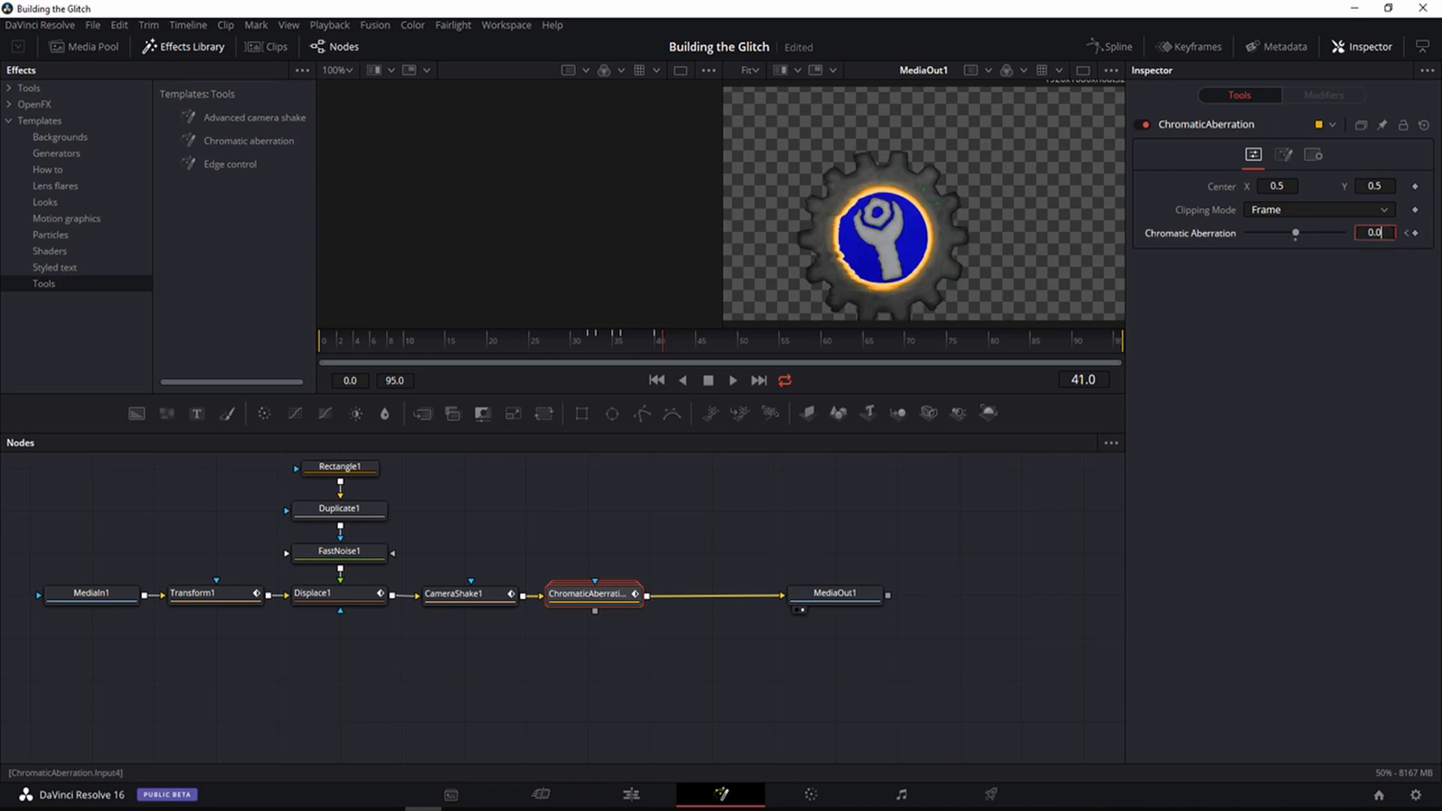
text(0.05)
click(1282, 185)
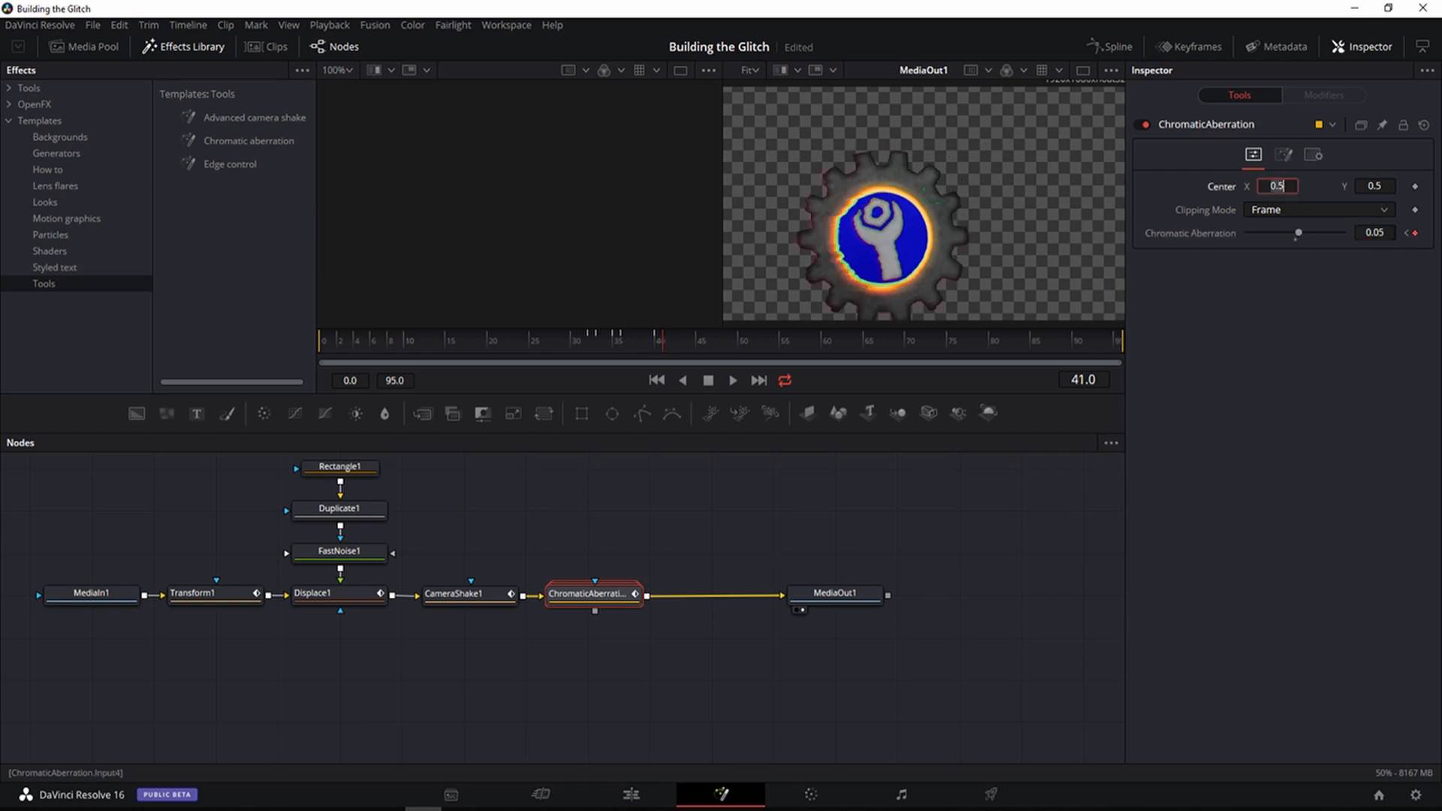
Step: Hold the Chromatic Aberration amount at 0.05 with a keyframe on frame 45, and set it to 0 on frame 46
click(696, 340)
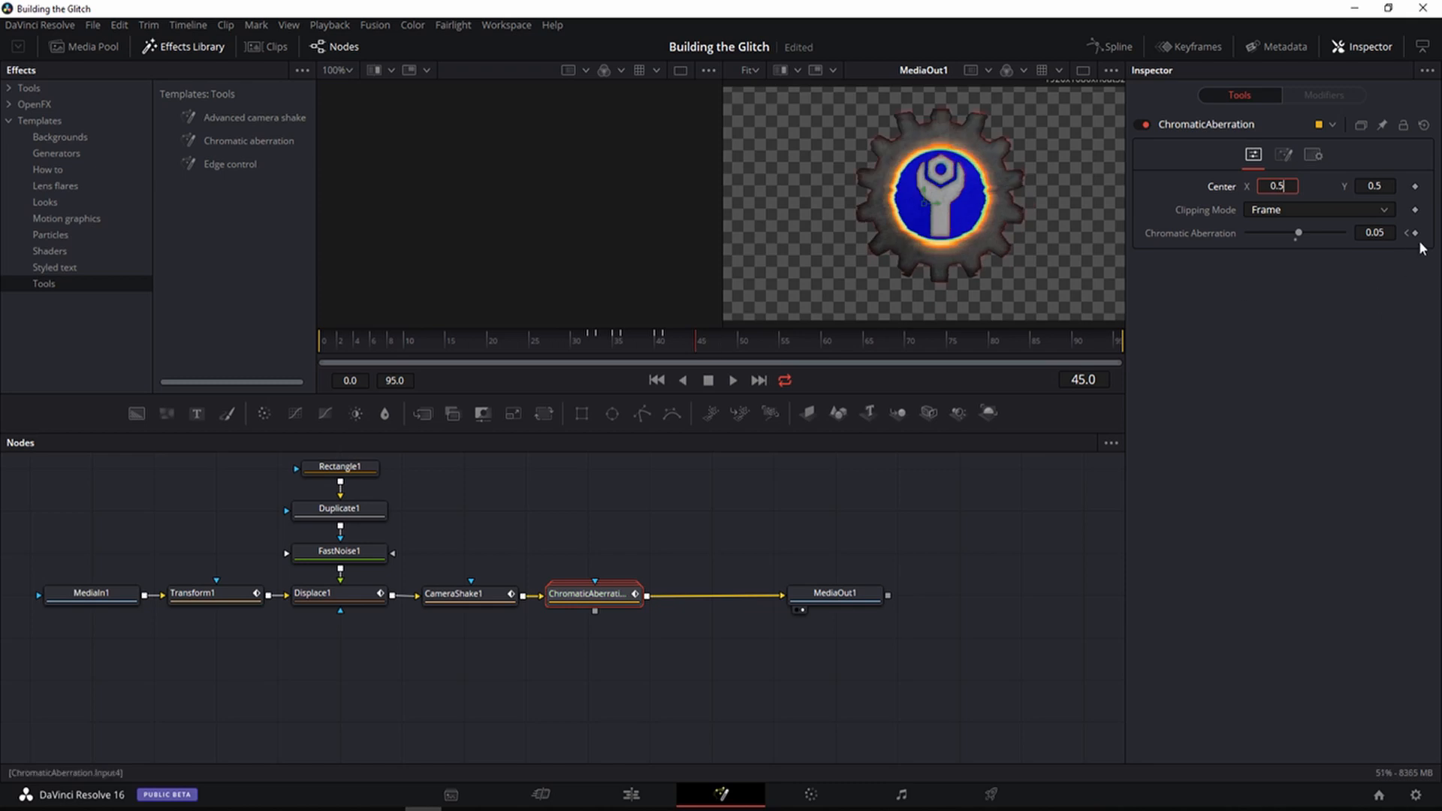
key(Right)
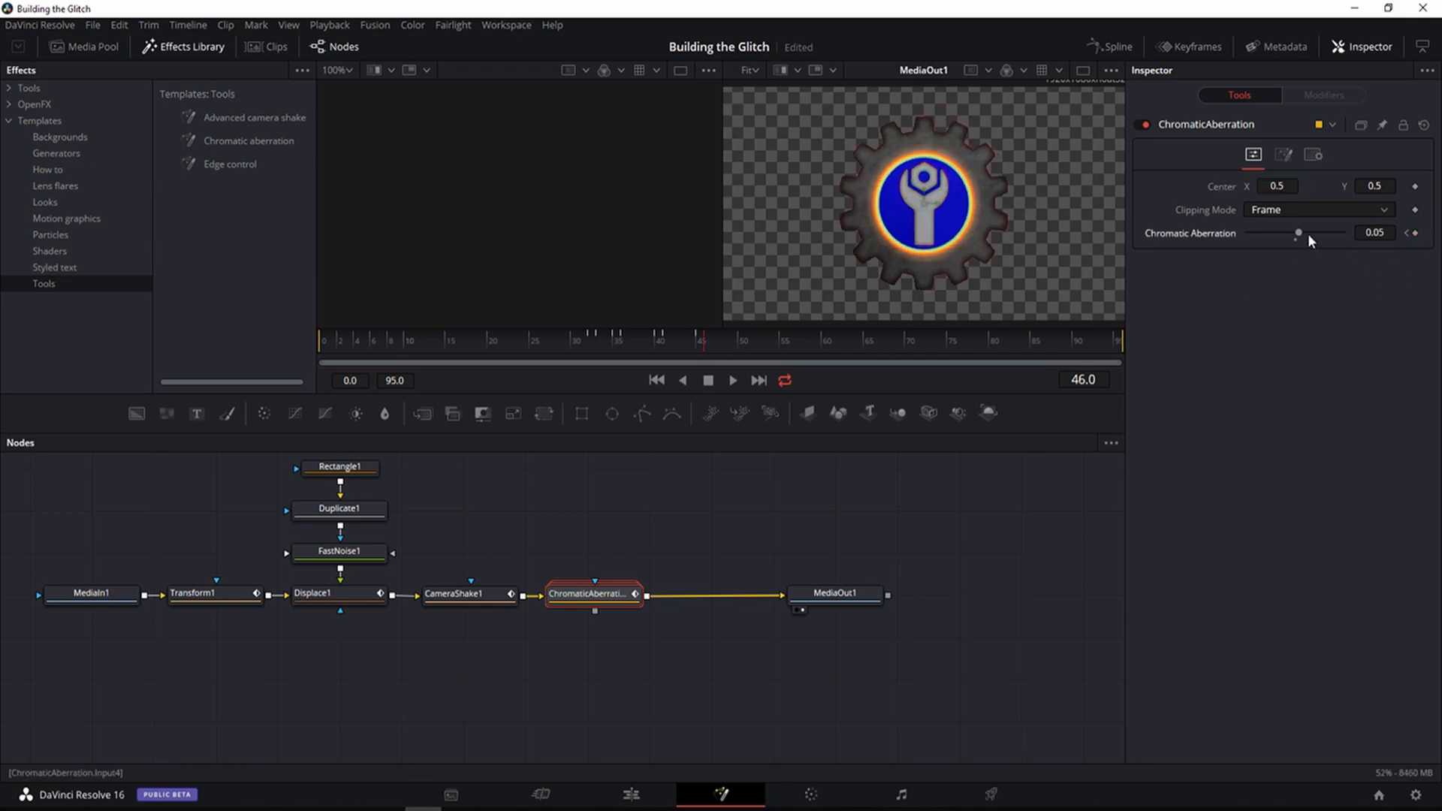
double_click(1374, 232)
text(0)
key(Tab)
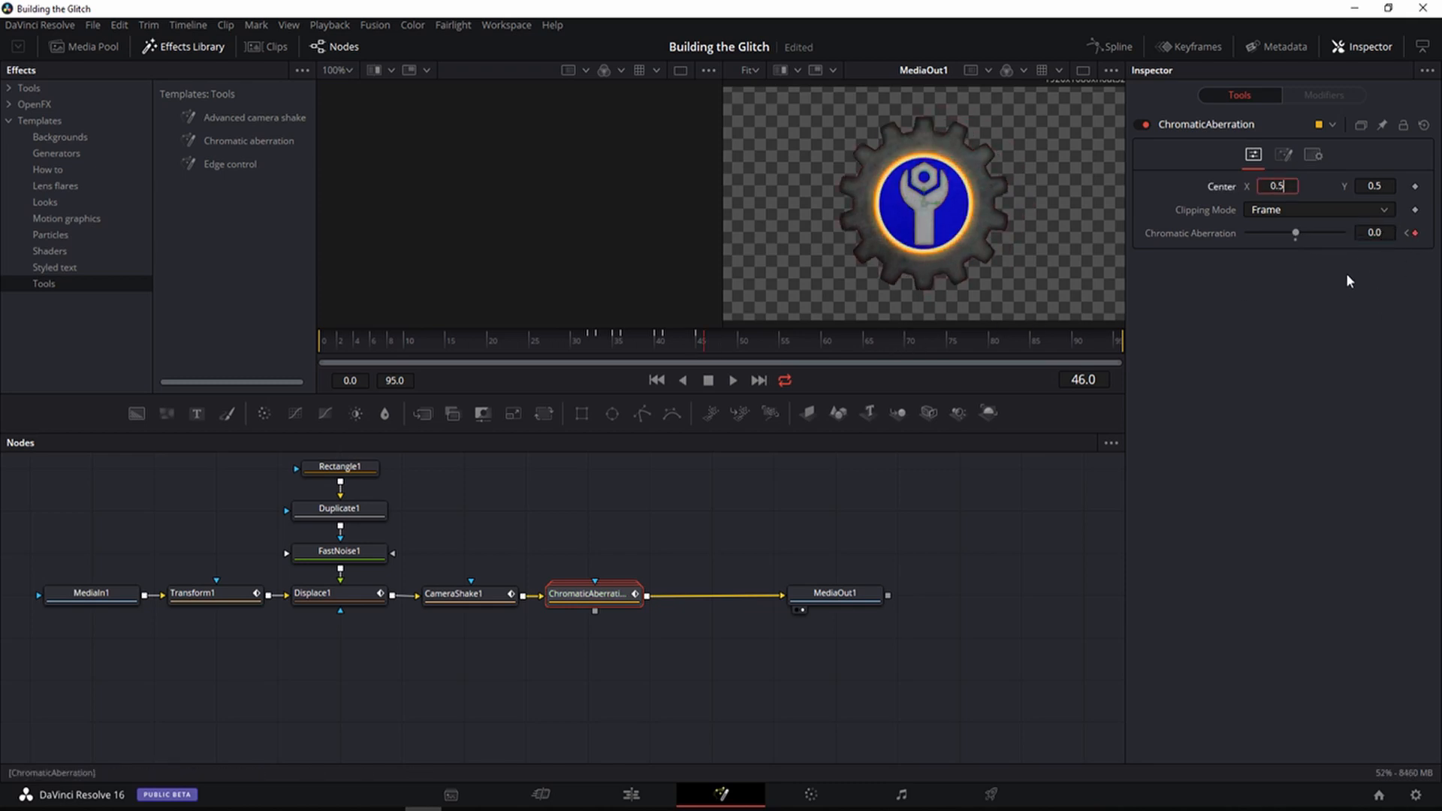
Step: Keyframe the Chromatic Aberration amount at 0 on frame 60, and set it to 0.05 on frame 61
click(826, 341)
click(832, 341)
click(1314, 405)
key(Left)
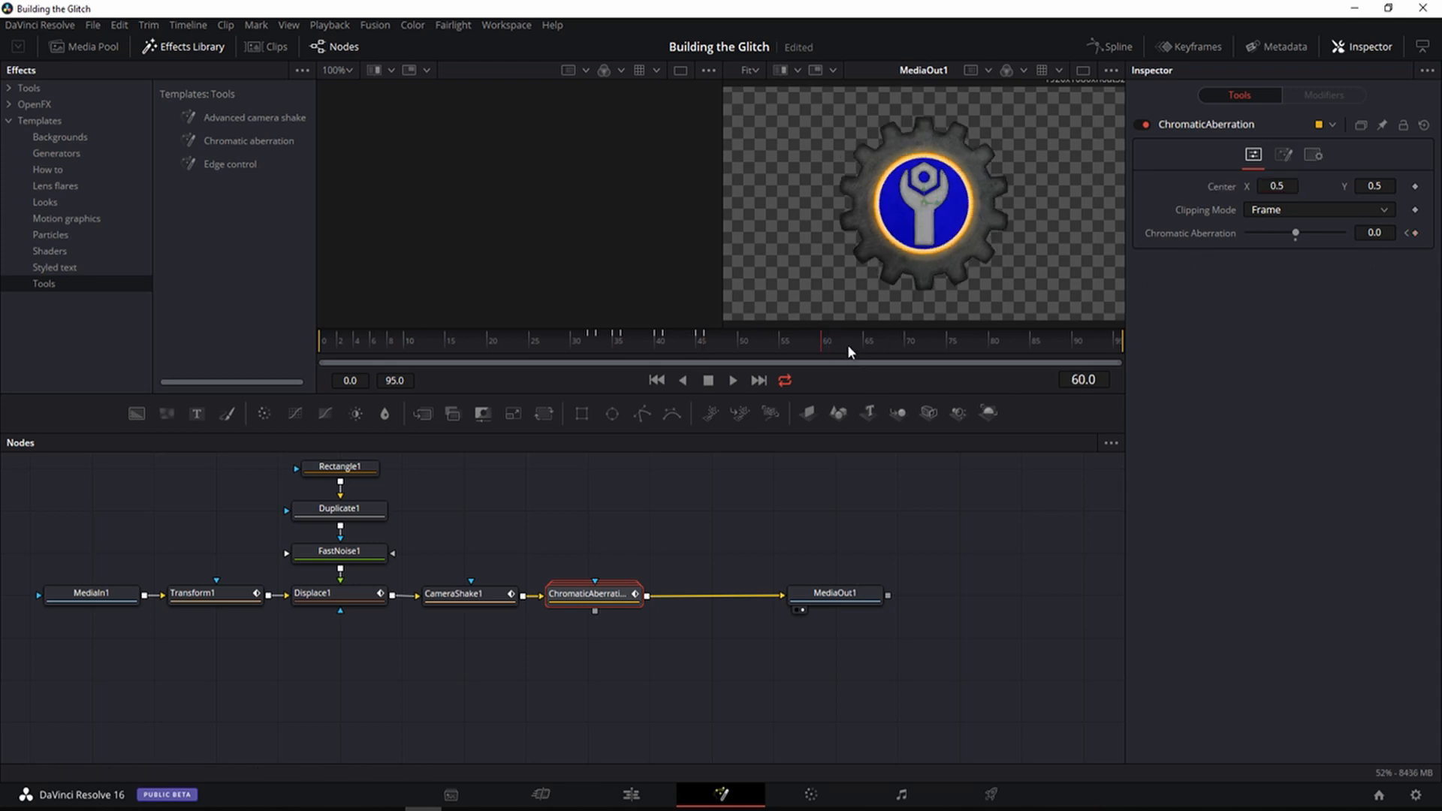
key(Right)
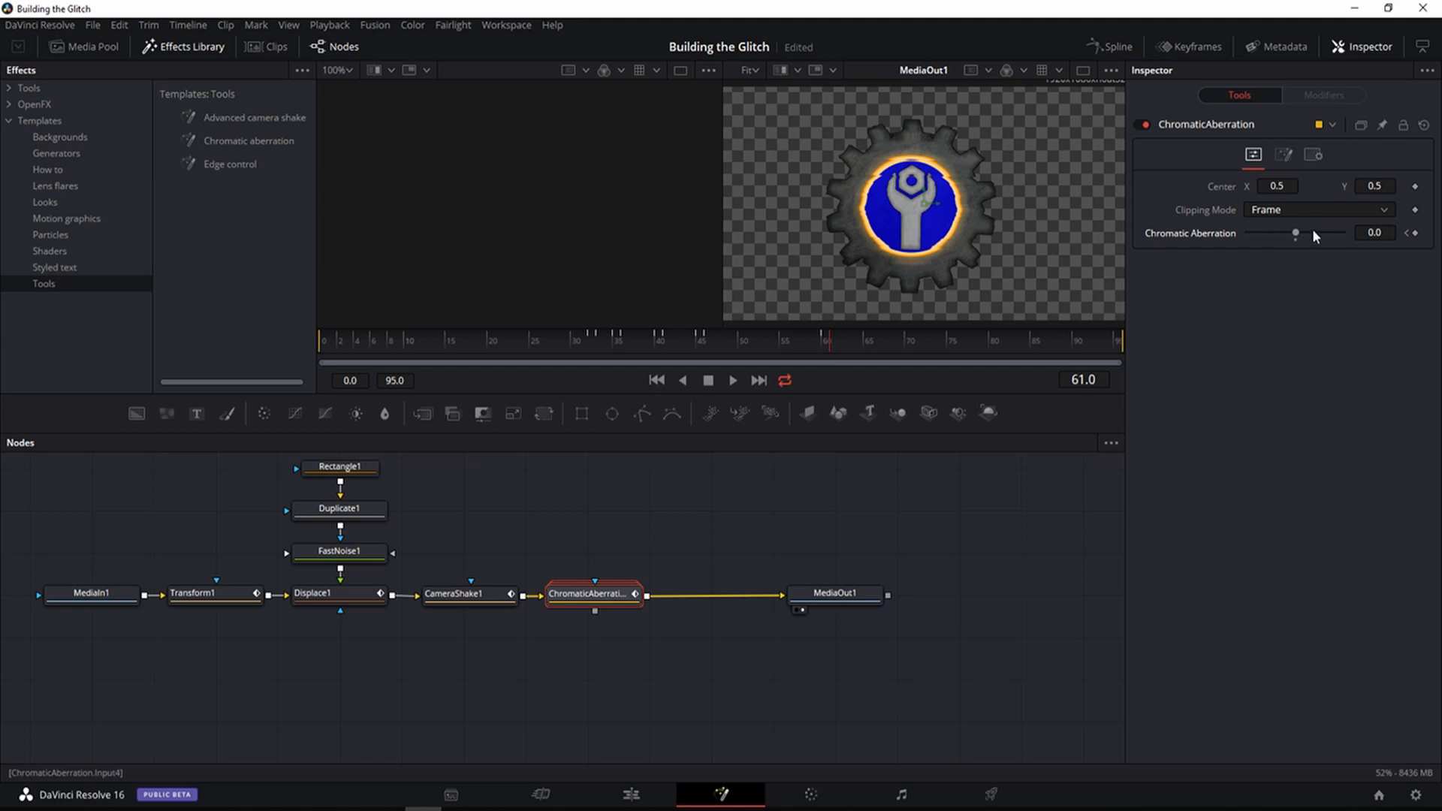
click(1388, 233)
key(Tab)
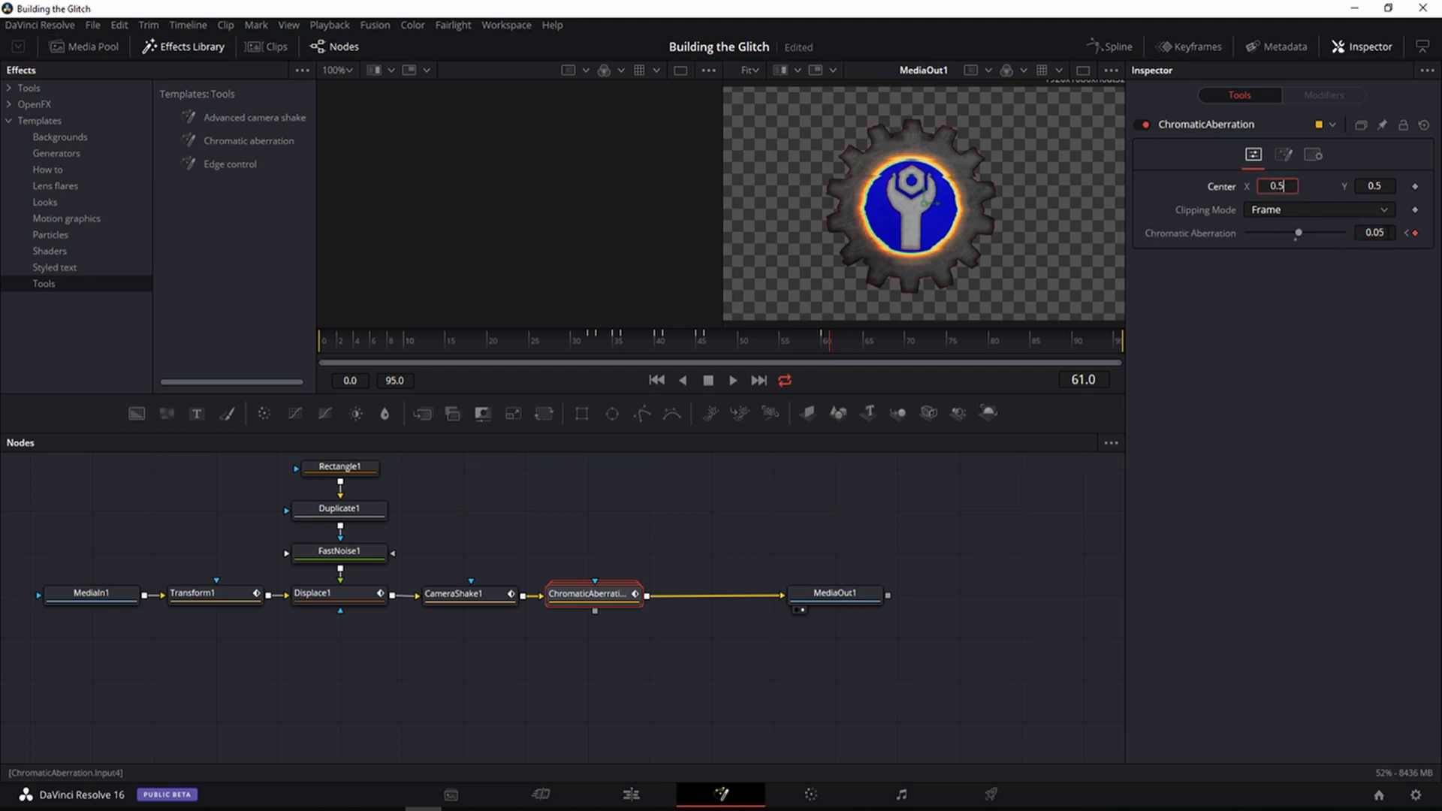
Step: Hold the Chromatic Aberration amount at 0.05 with a keyframe on frame 65, and set it to 0 on frame 66
click(867, 336)
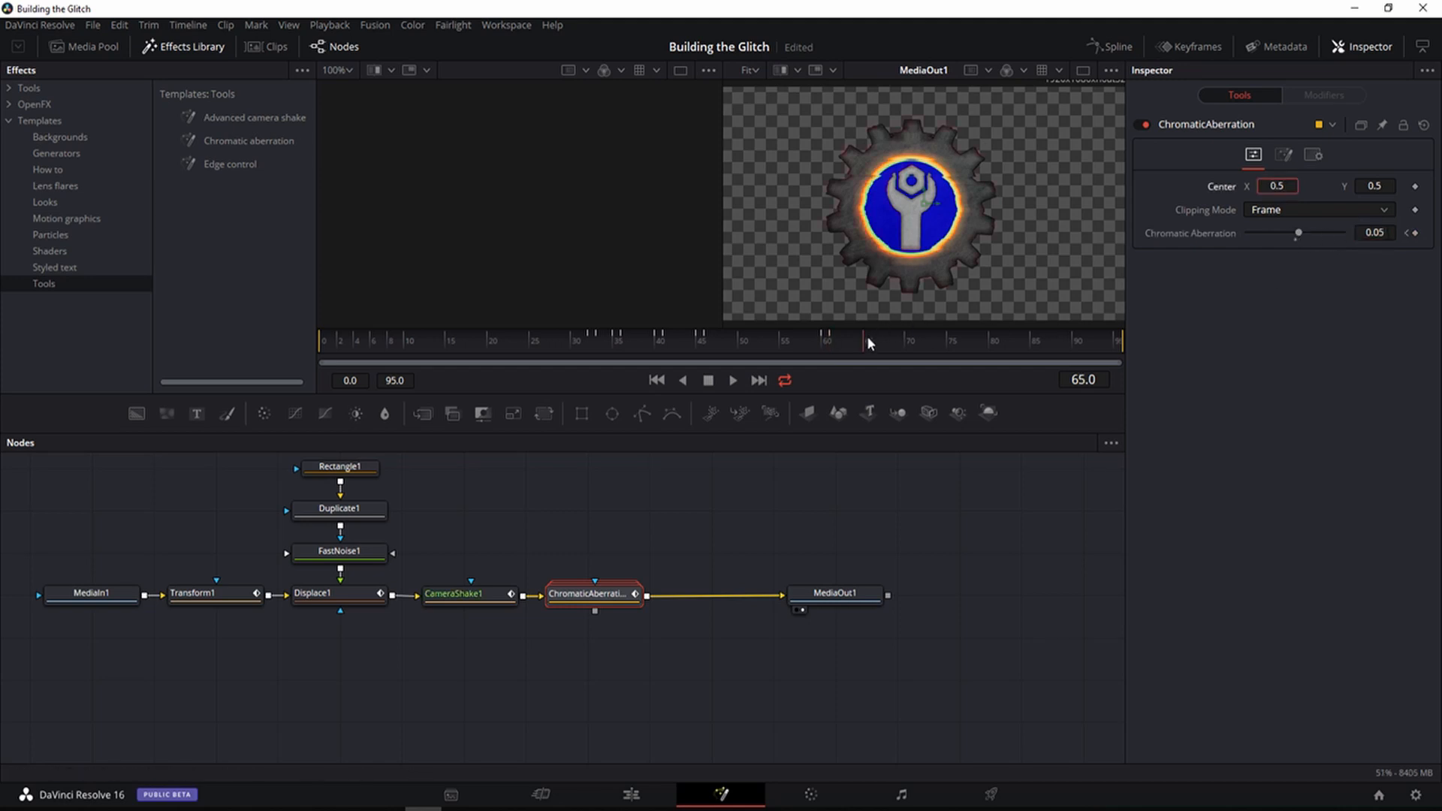
click(1415, 233)
key(Right)
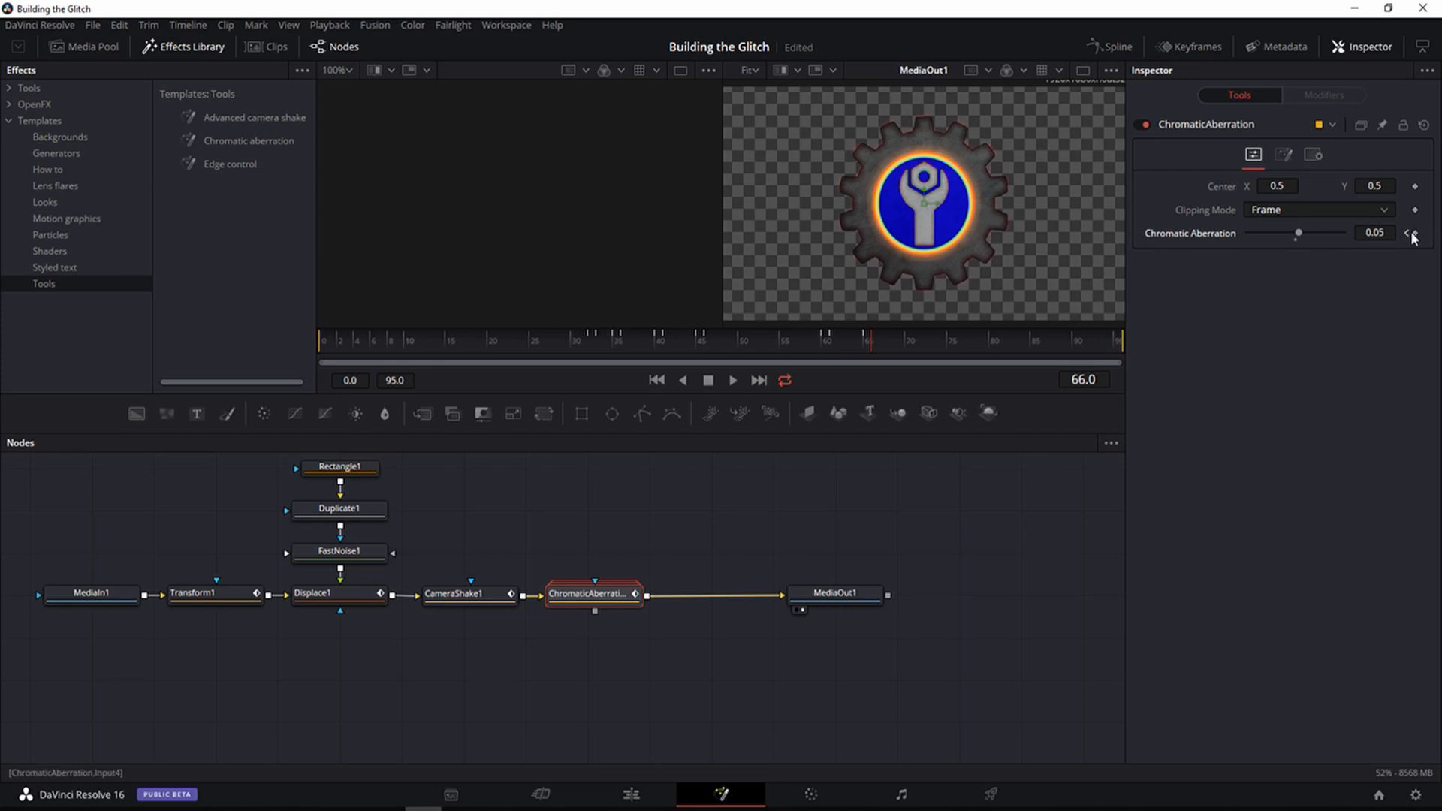
click(1384, 233)
key(BackSpace)
key(Tab)
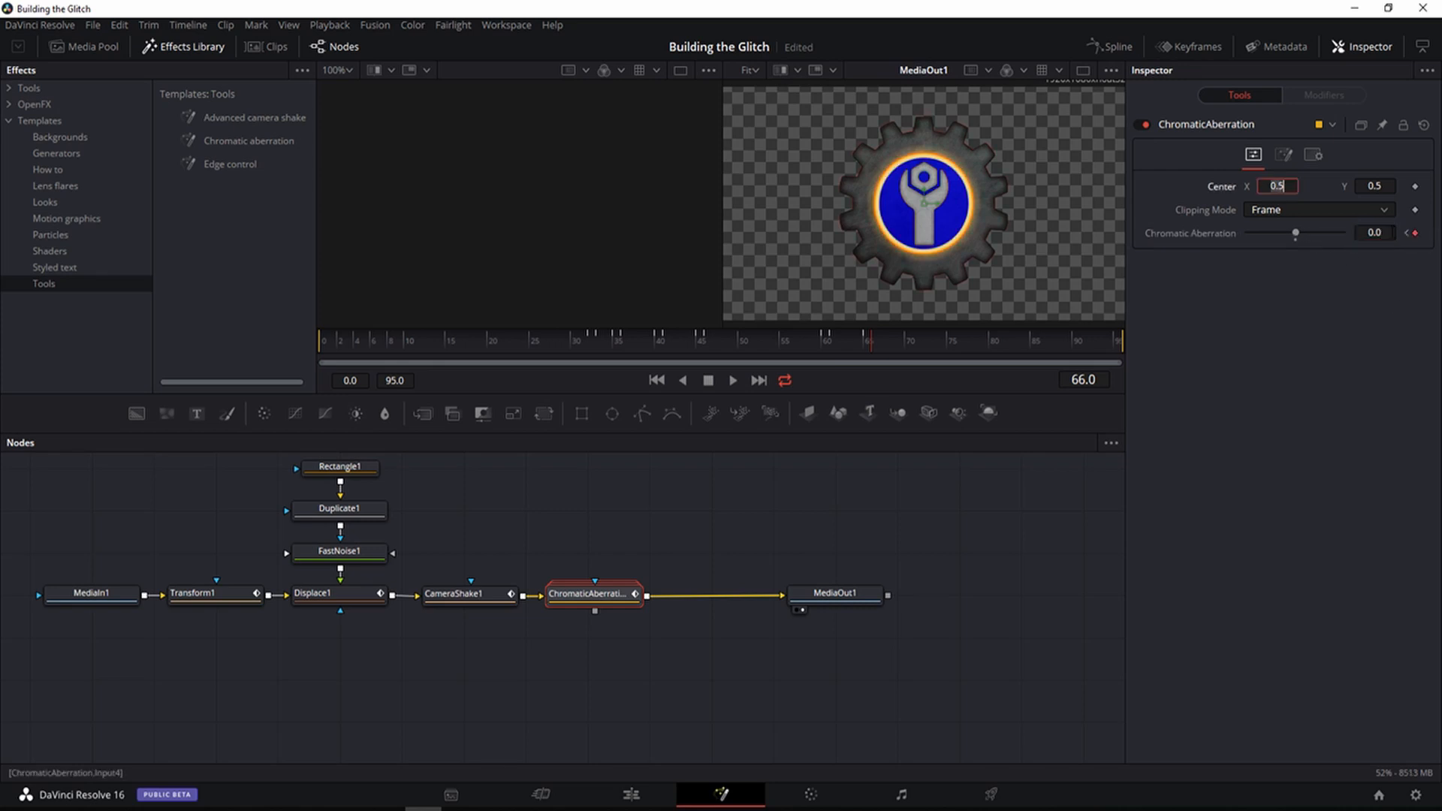
Step: Make room in the node graph by spacing MediaOut1 further from the chromatic aberration node and shifting the whole node tree down
drag(812, 603, 870, 603)
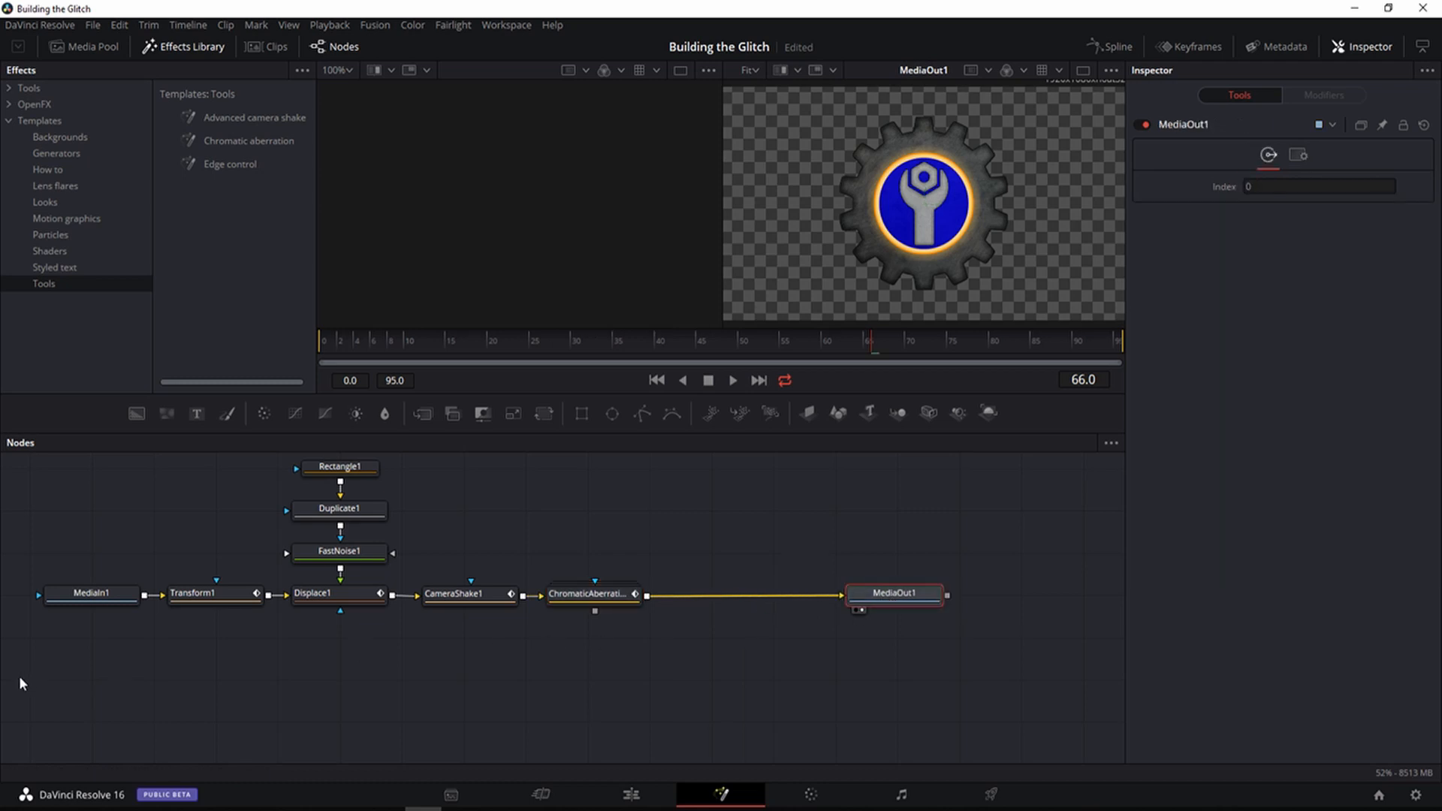
drag(83, 679, 920, 487)
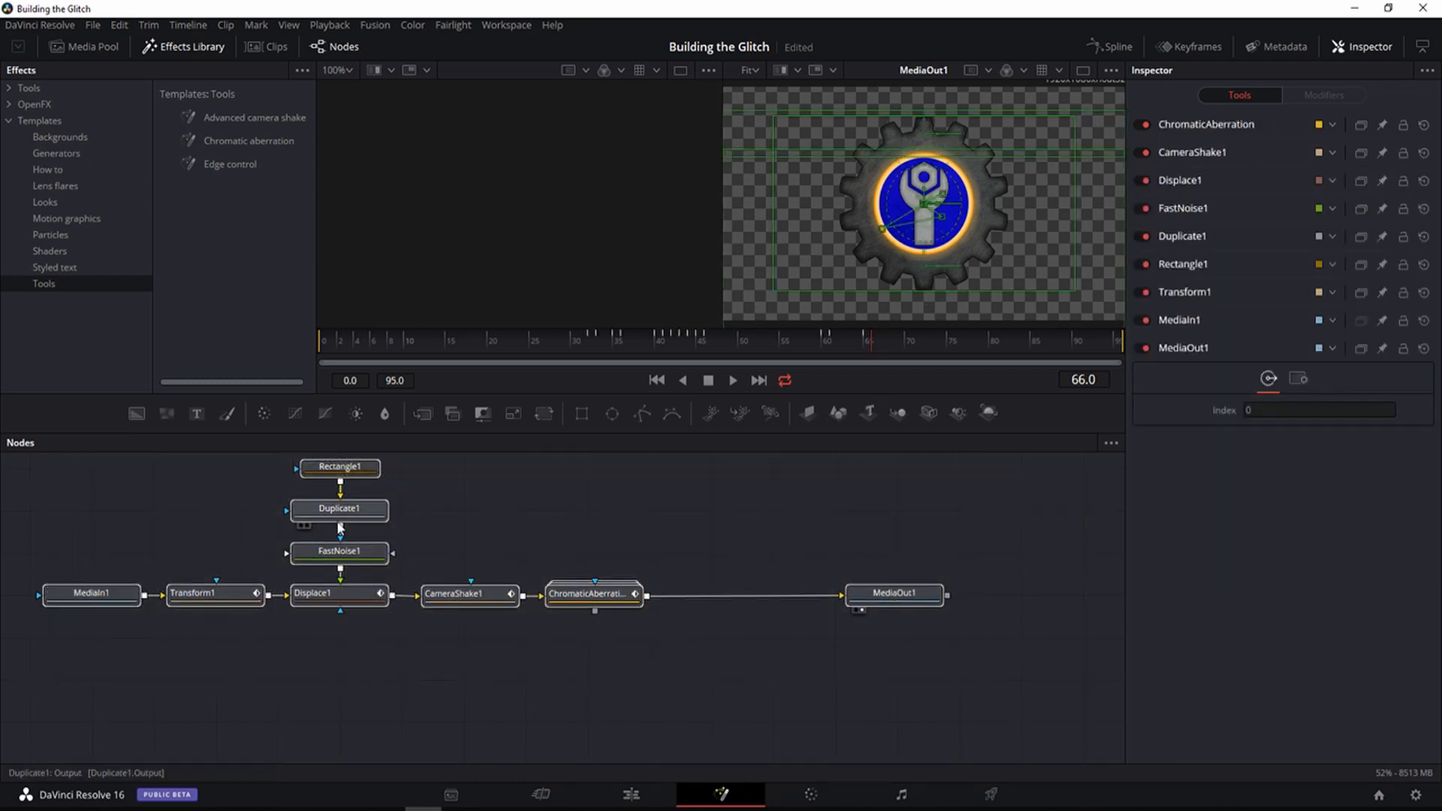
drag(341, 528, 339, 614)
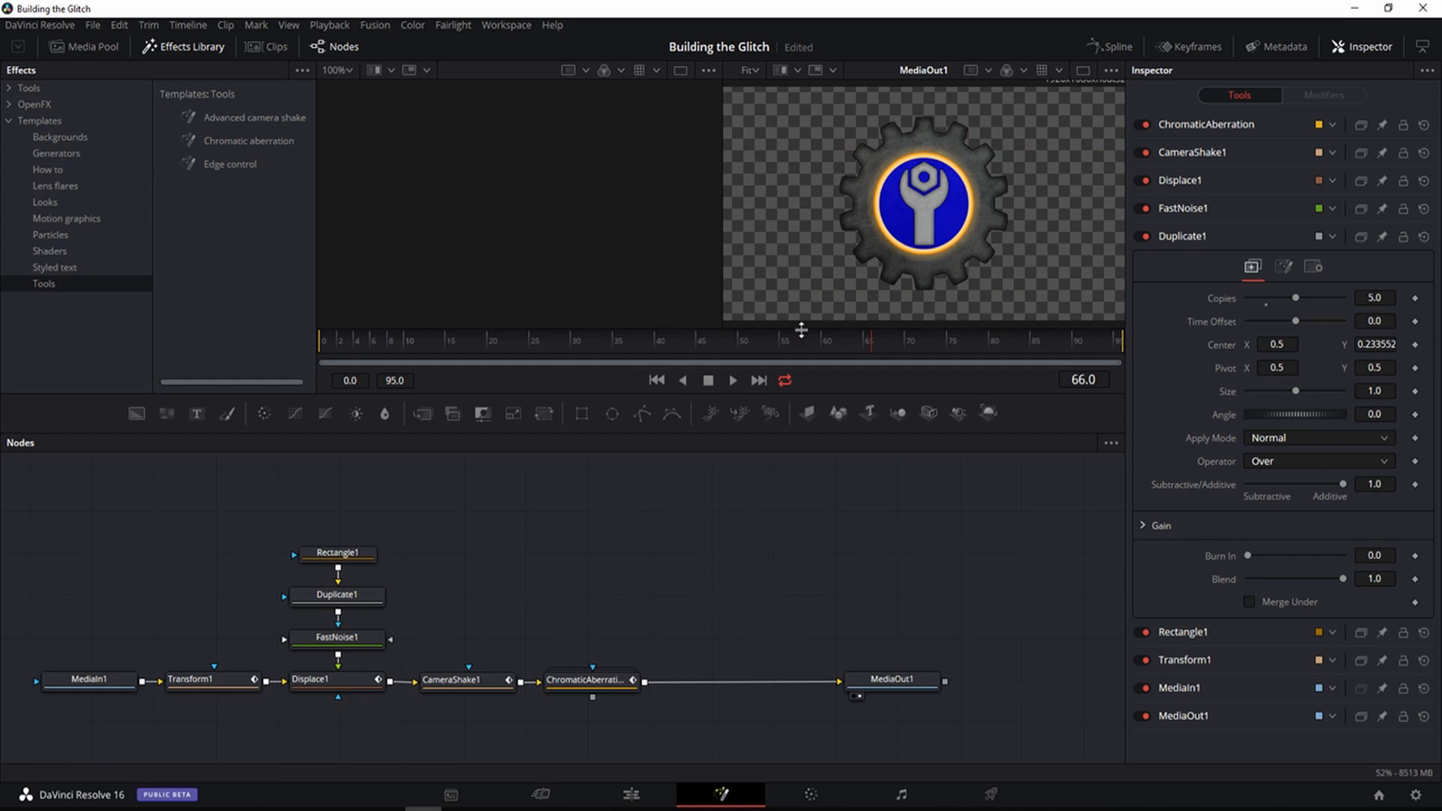
click(200, 683)
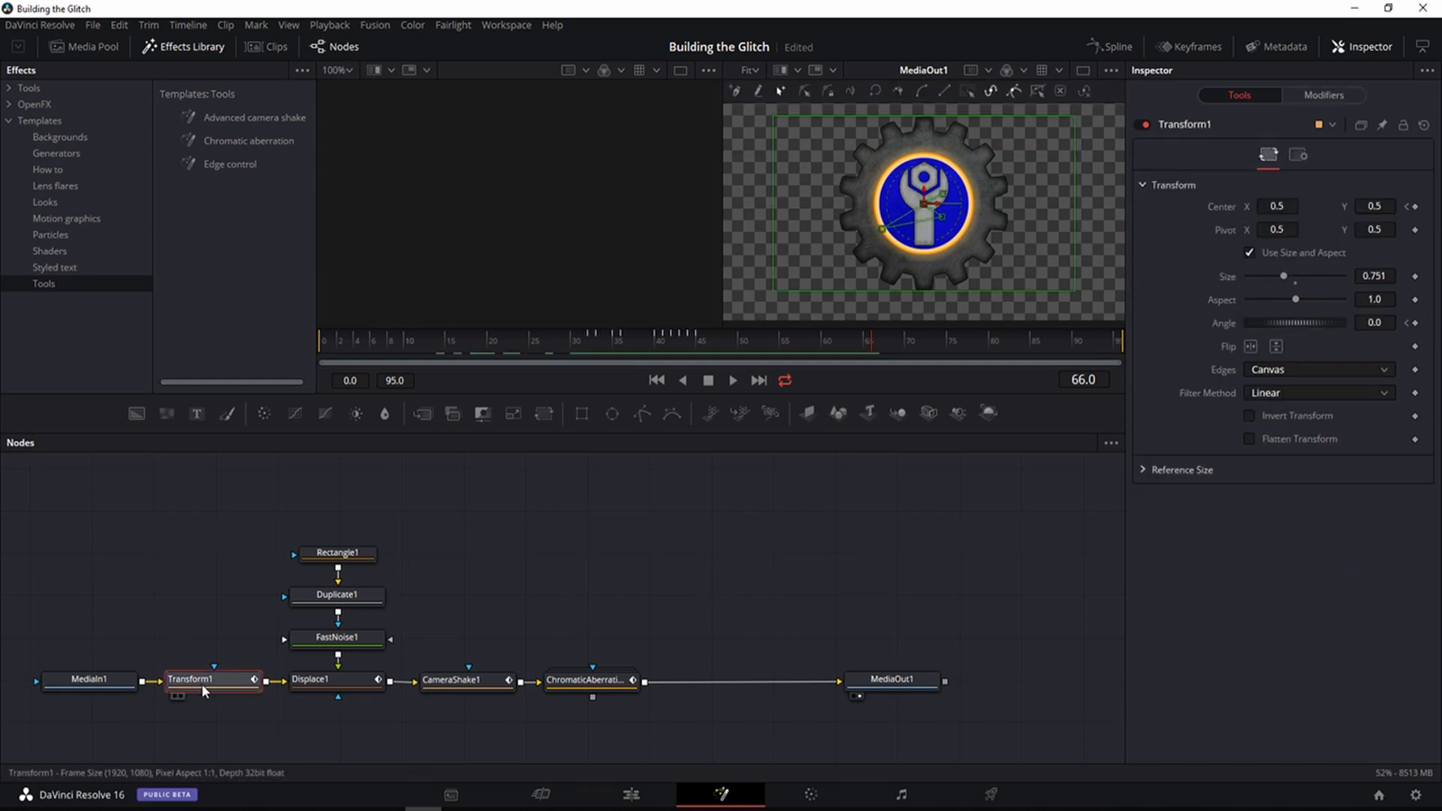
click(481, 601)
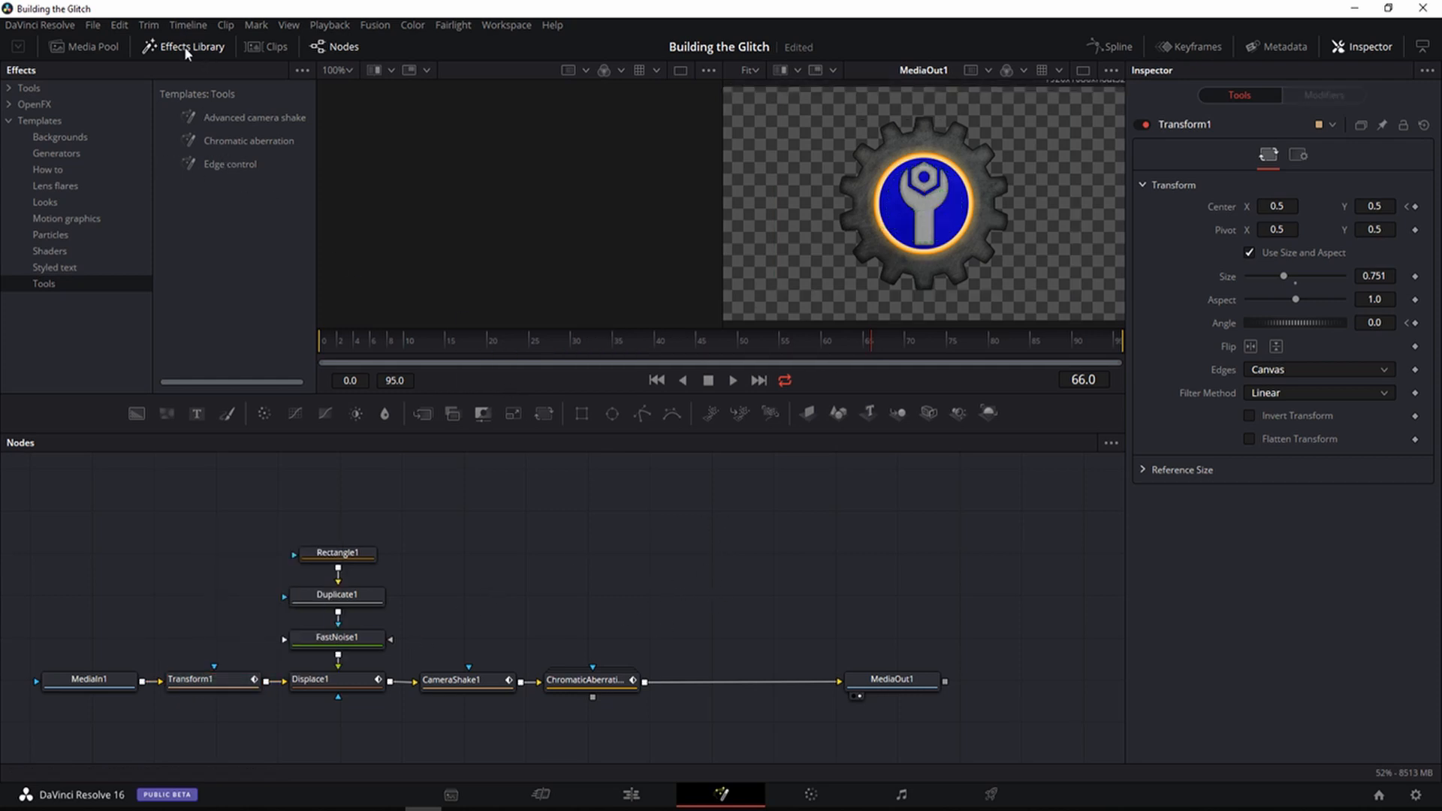
Step: Add the Carbon Fiber image to the node graph above the MediaOut1 connection, with unconnected Transform and Merge nodes below it
click(84, 46)
drag(254, 108, 755, 554)
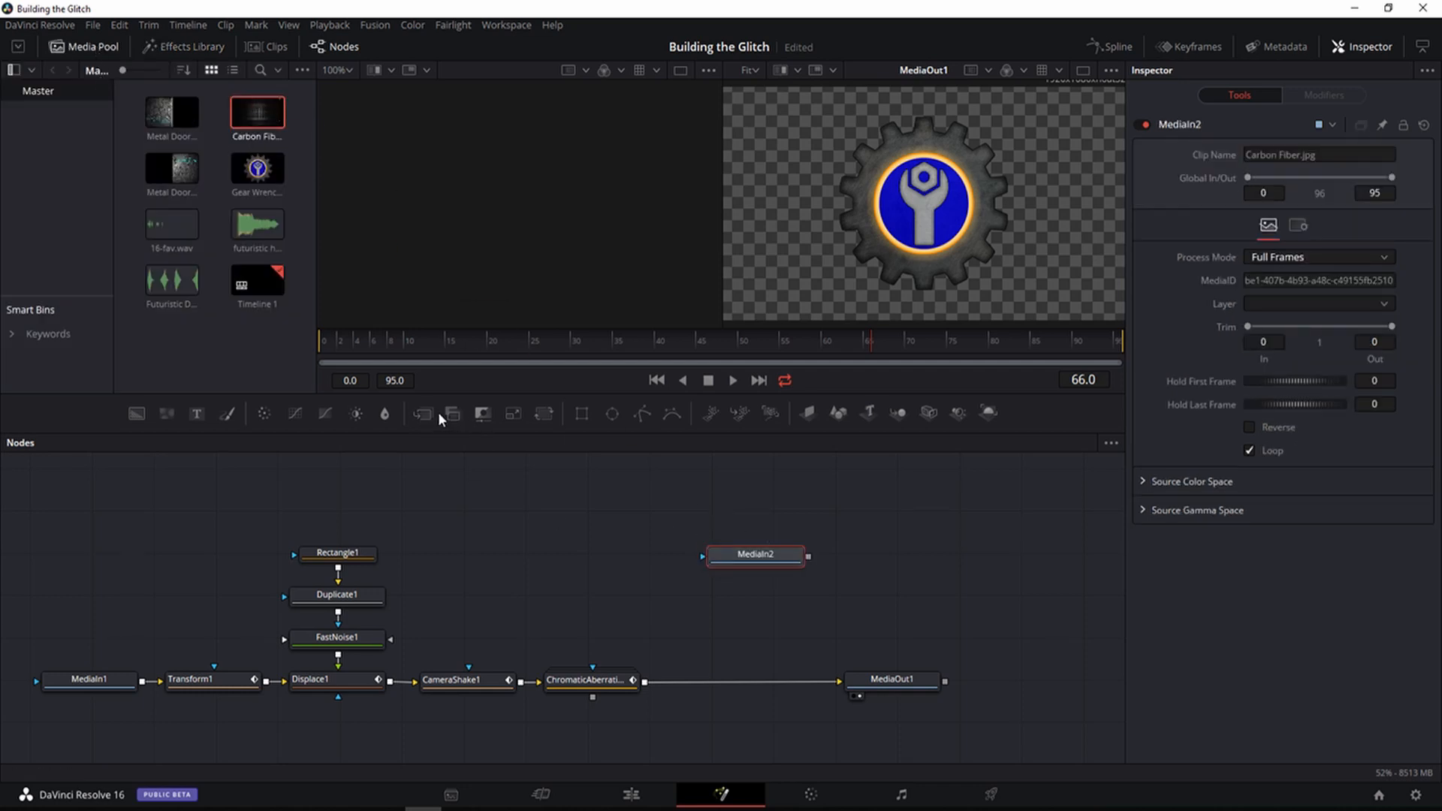
drag(545, 414, 755, 593)
drag(421, 406, 759, 659)
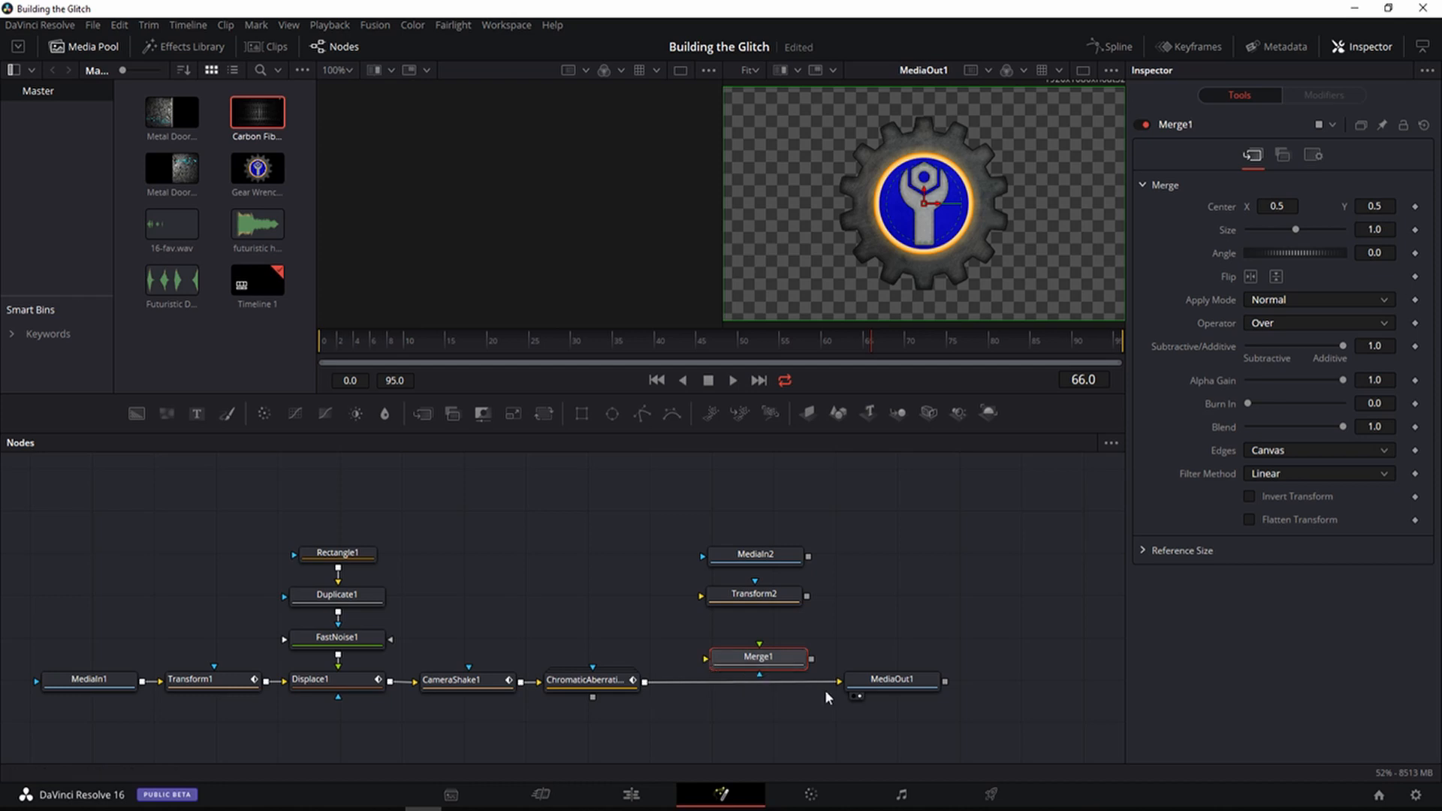
Step: Connect the glitch chain as Merge1's foreground and MediaIn2 through Transform2 as its background, and feed Merge1 into MediaOut1
drag(825, 688, 760, 652)
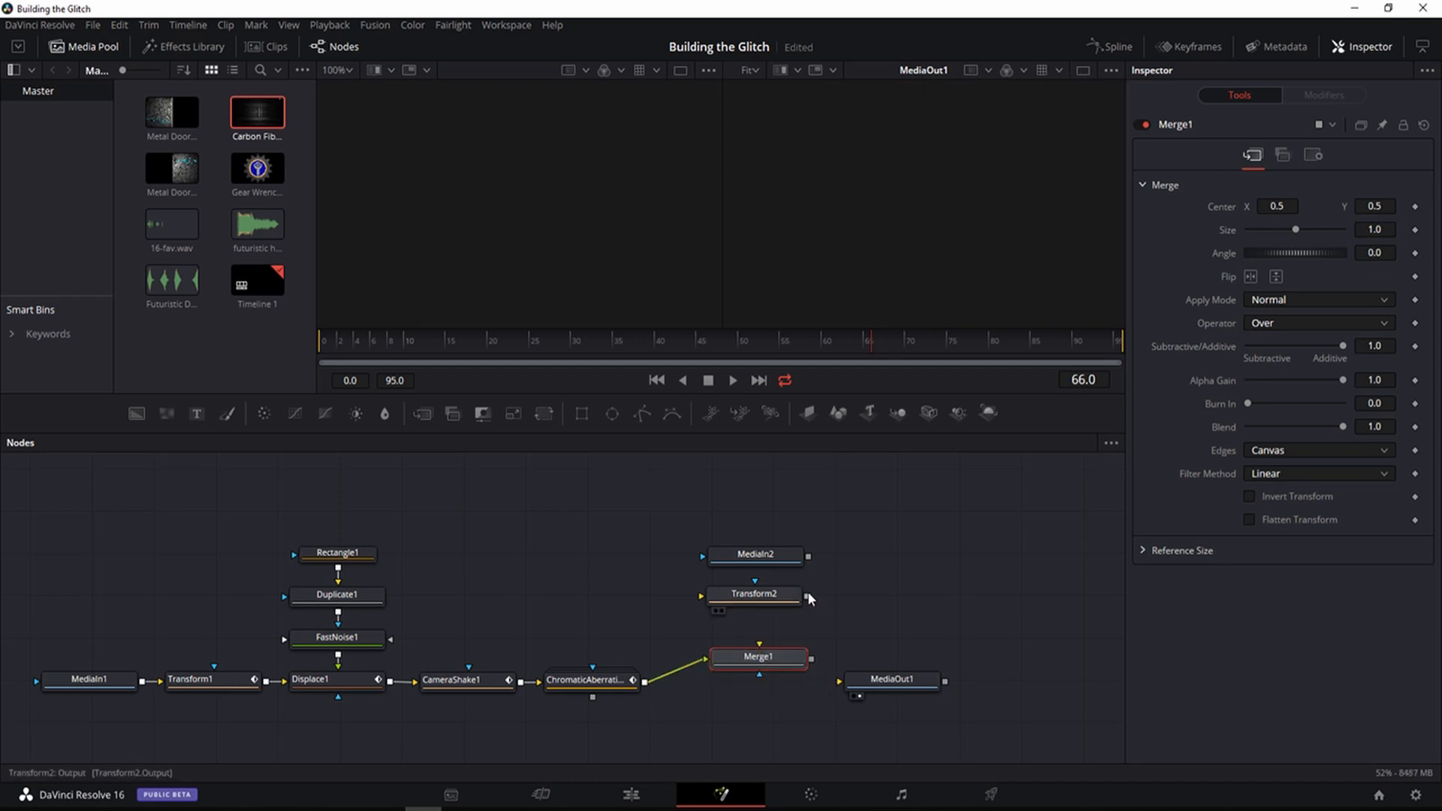
drag(808, 594, 760, 648)
drag(808, 556, 699, 597)
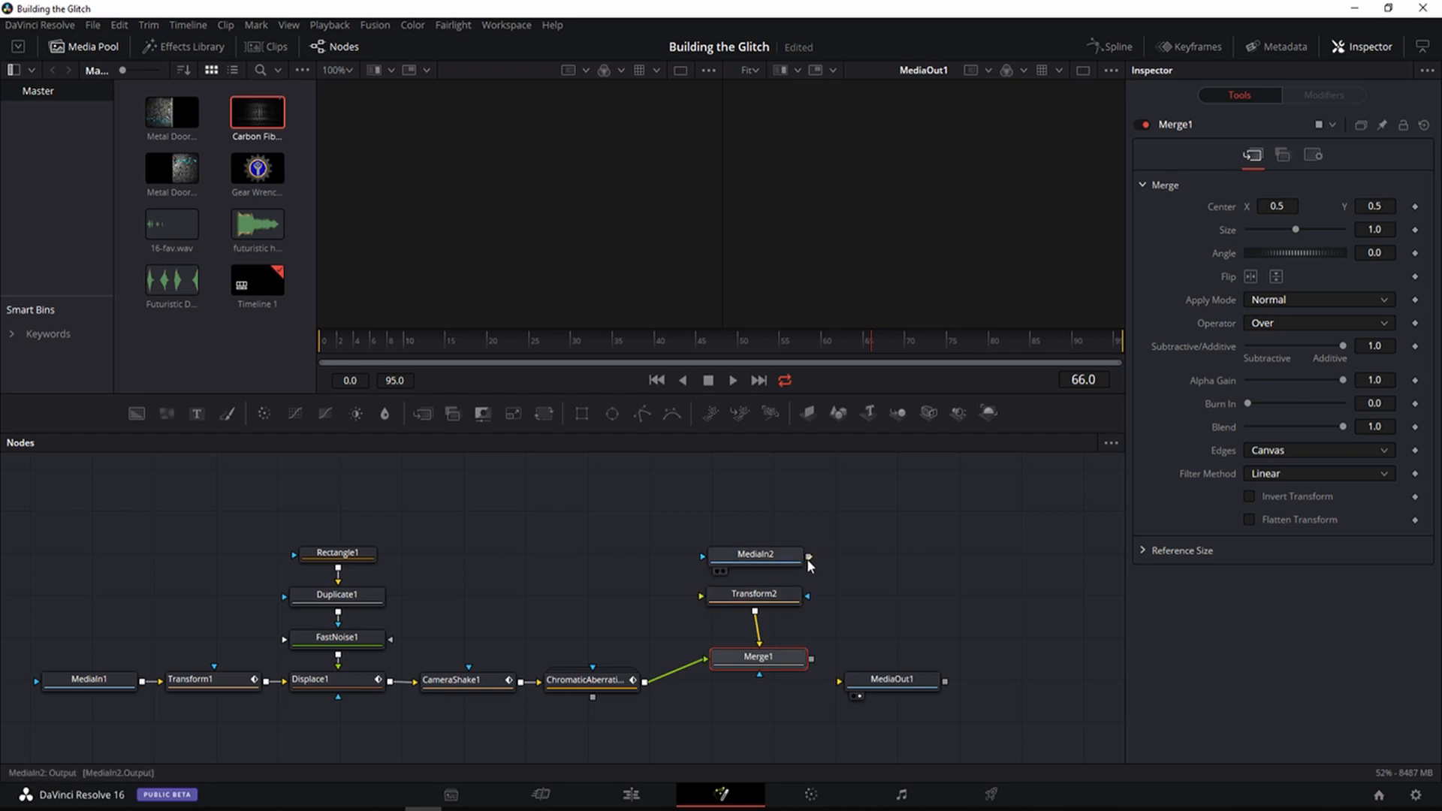
drag(809, 558, 704, 597)
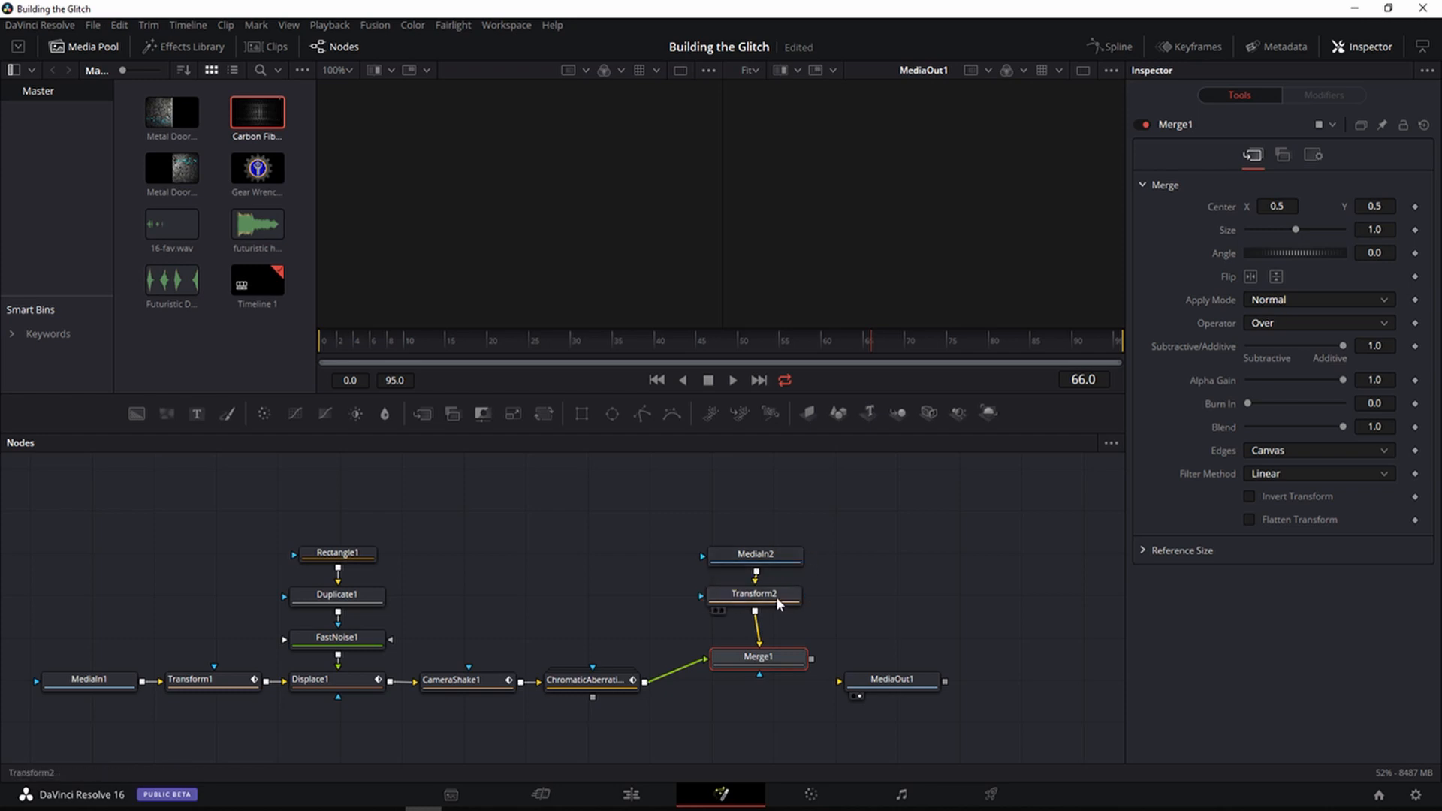
drag(812, 659, 847, 677)
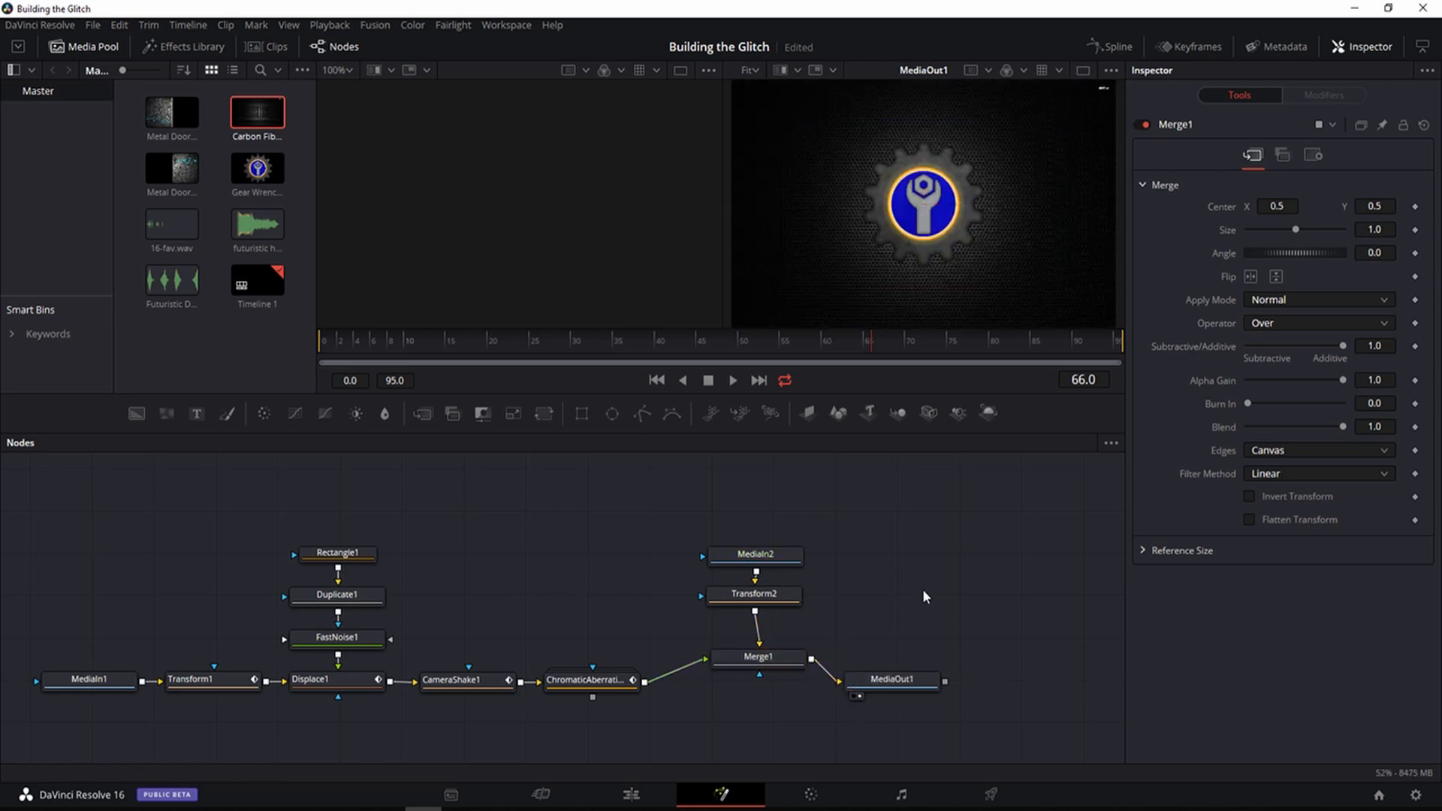
Step: Scale the carbon fiber background to 1.83 in Transform2, and align its nodes and Merge1 with the main node chain
click(766, 601)
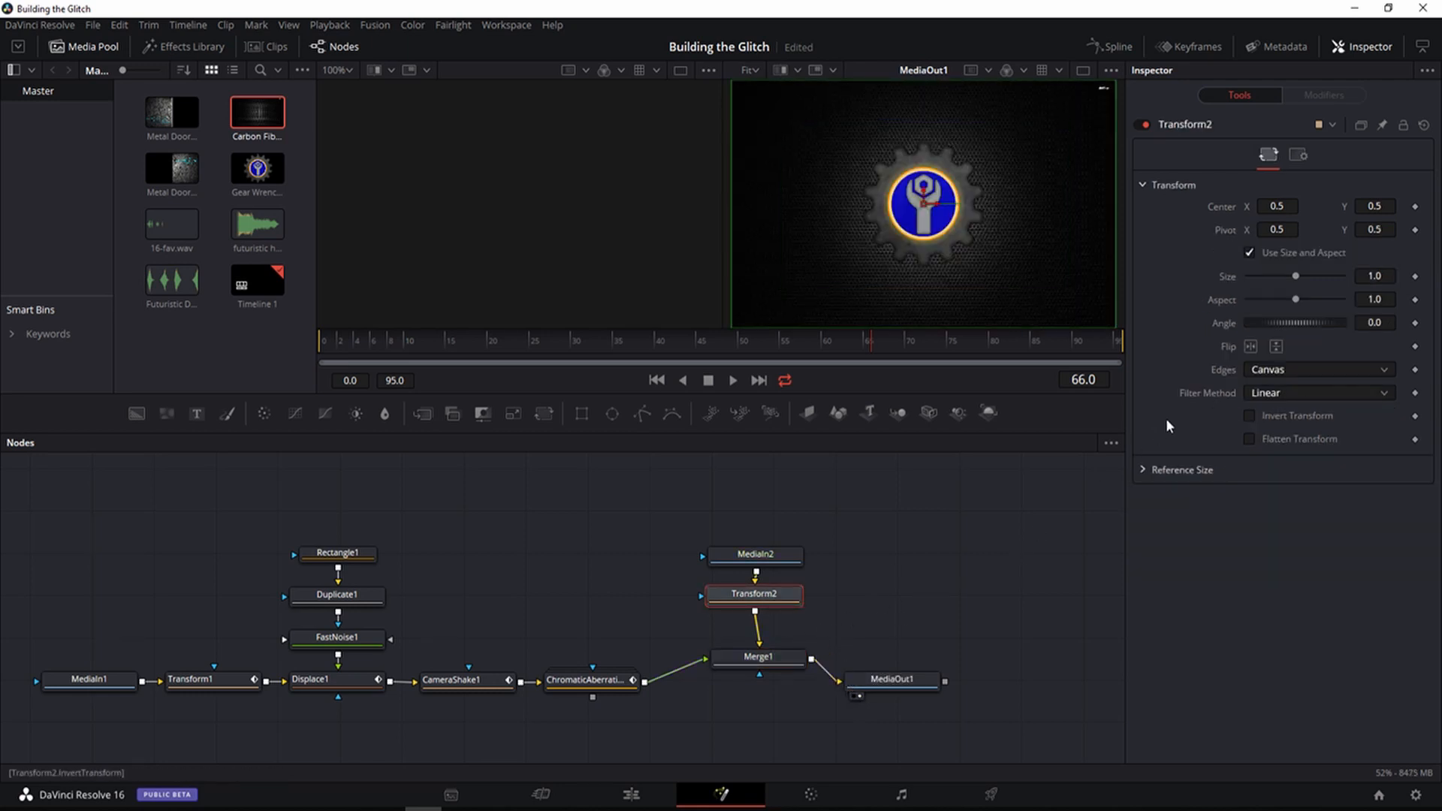
mouse_move(1297, 279)
mouse_down()
mouse_move(1317, 281)
mouse_move(1305, 276)
mouse_up()
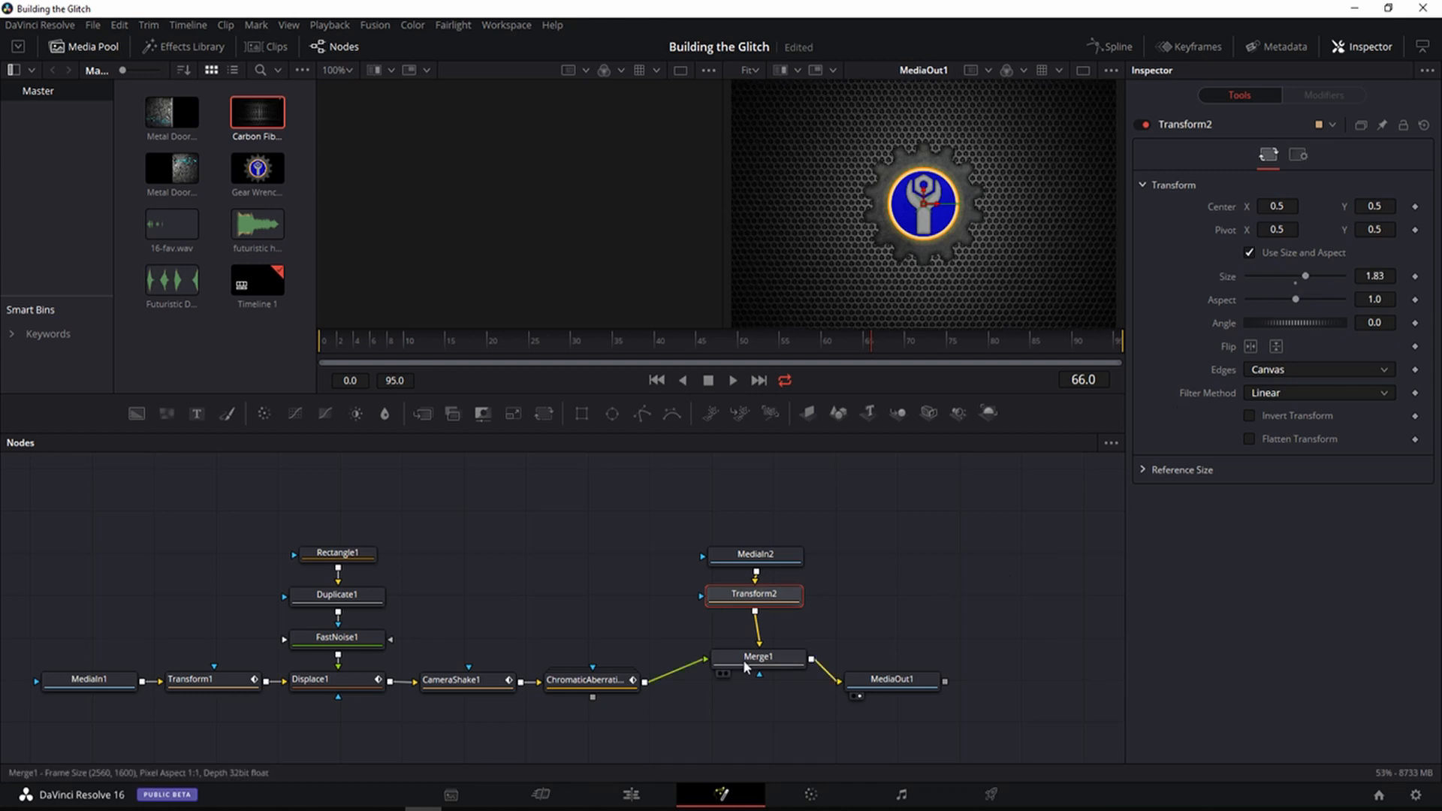
mouse_move(691, 703)
mouse_down()
mouse_move(814, 523)
mouse_move(772, 582)
mouse_up()
Step: Play back the glitch over the carbon fiber background, and return to the start of Timeline 1 on the Edit page
click(732, 382)
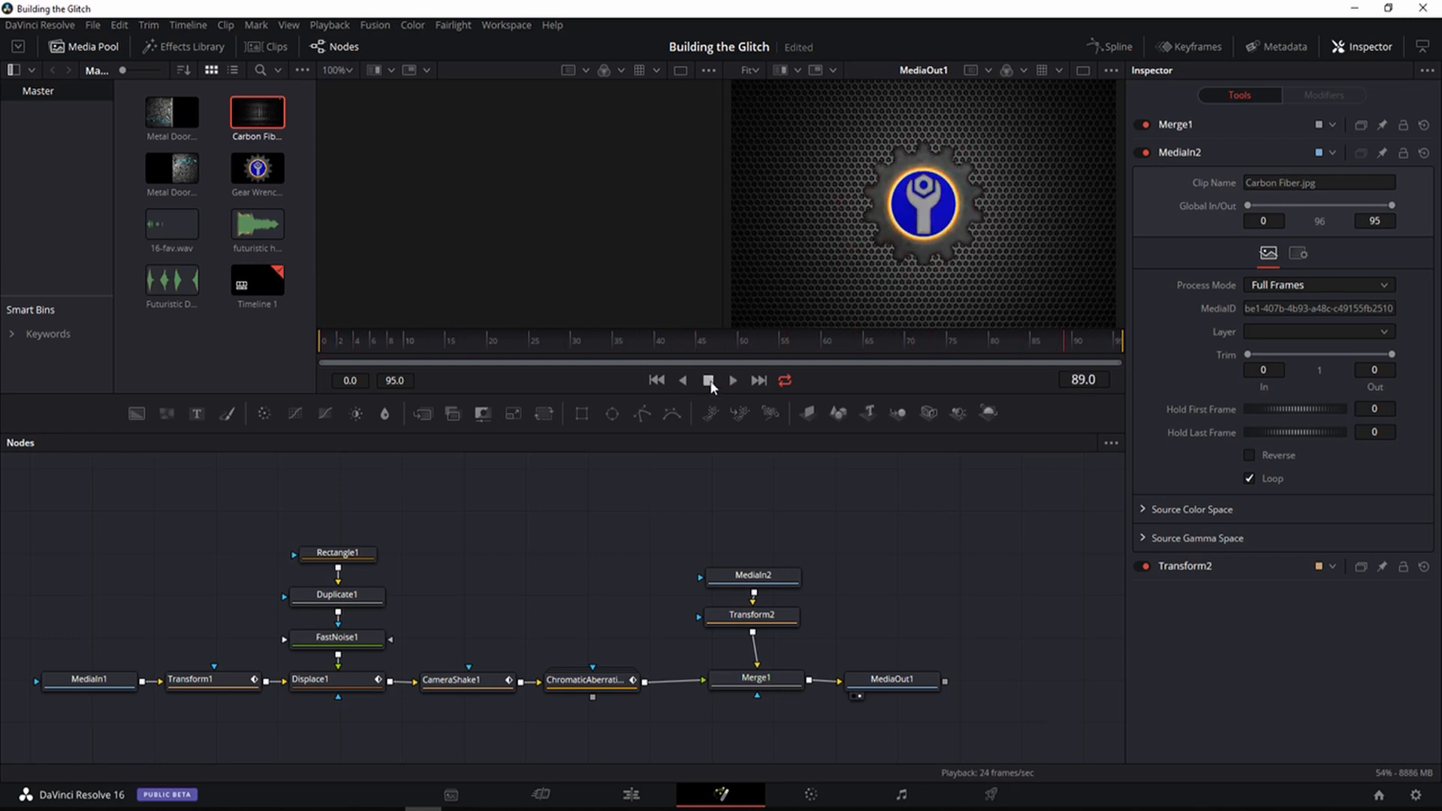
click(631, 794)
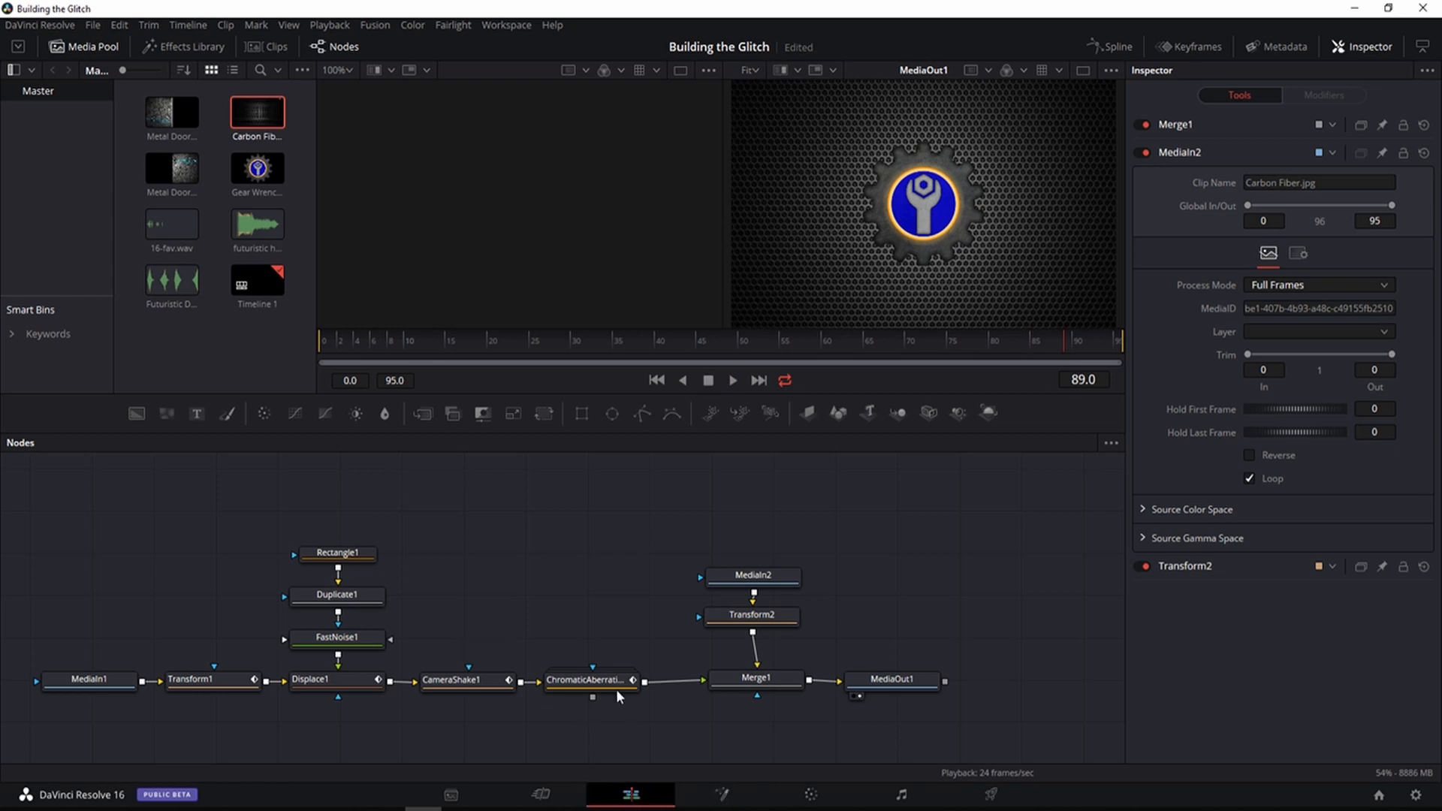
drag(961, 415, 521, 433)
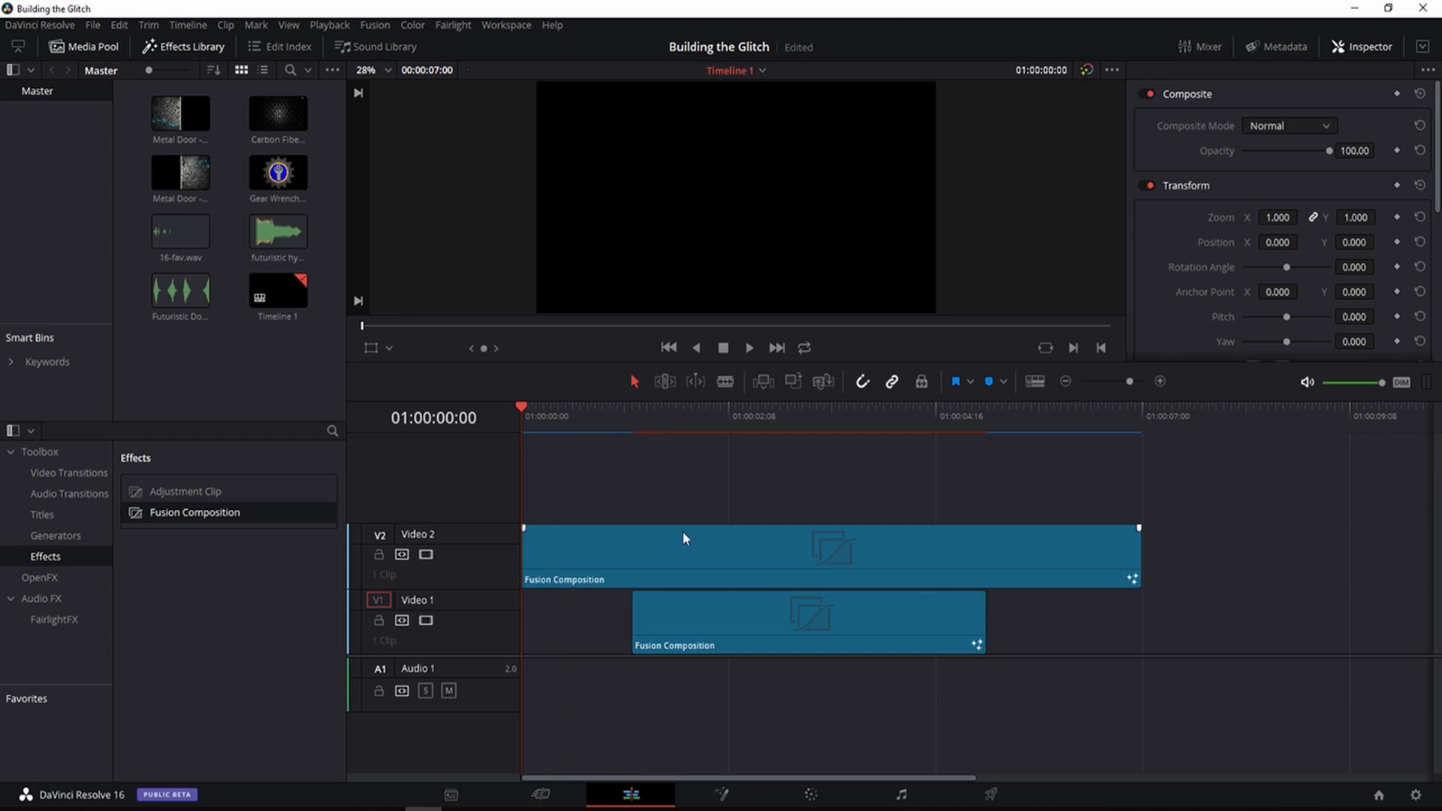
Step: Set Render Cache Fusion Output to On for the Fusion Composition clips on Video 1 and Video 2
right_click(706, 637)
click(984, 609)
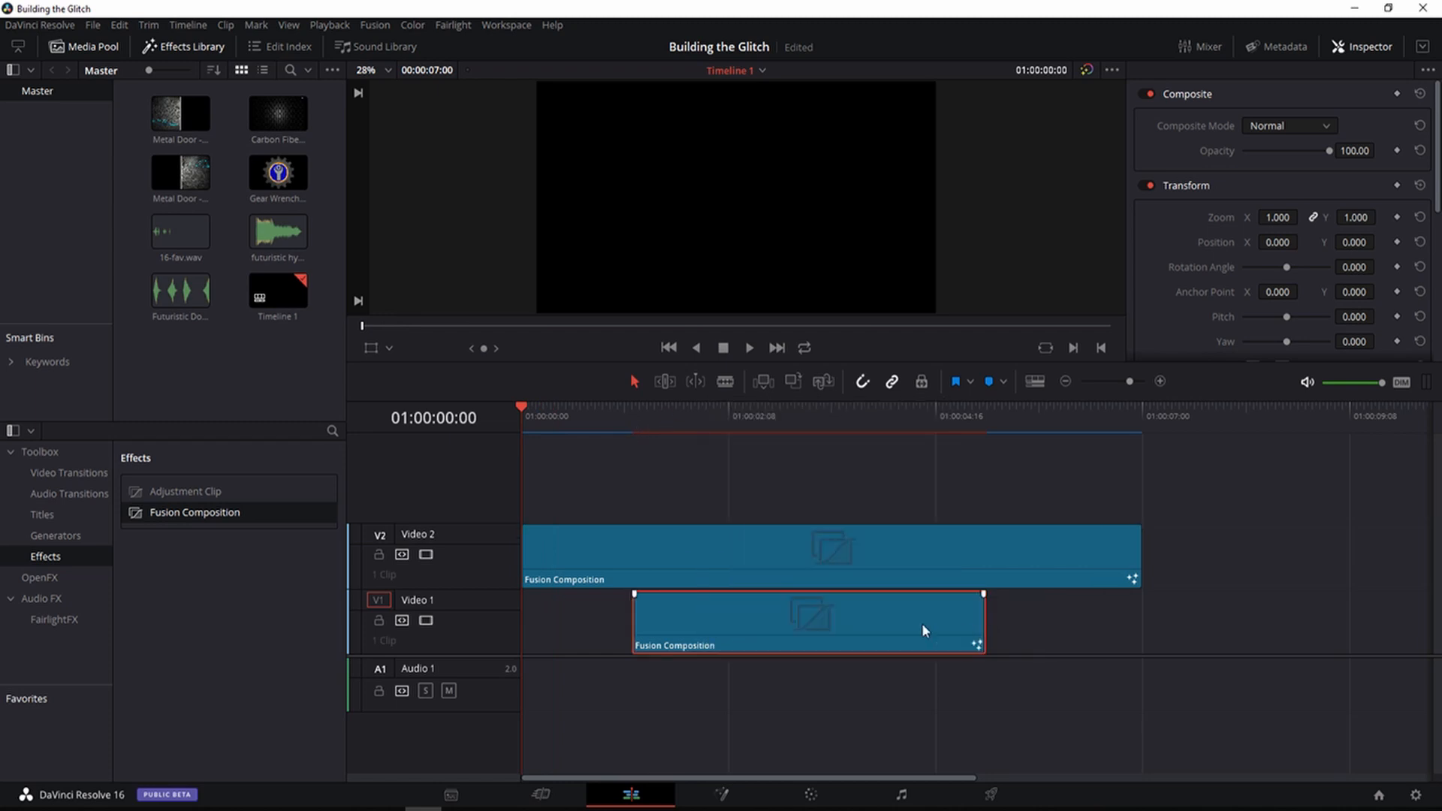
right_click(755, 565)
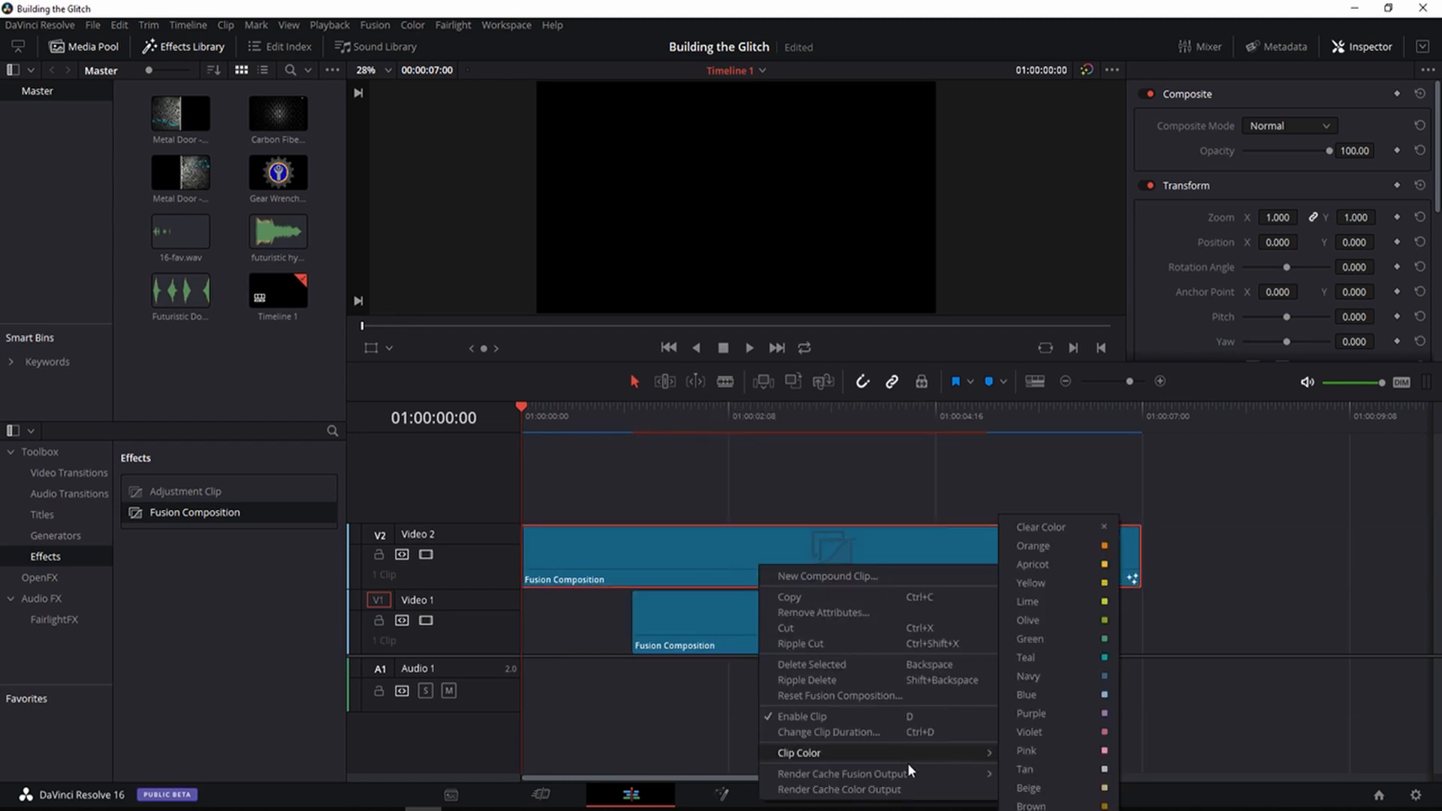
mouse_move(962, 773)
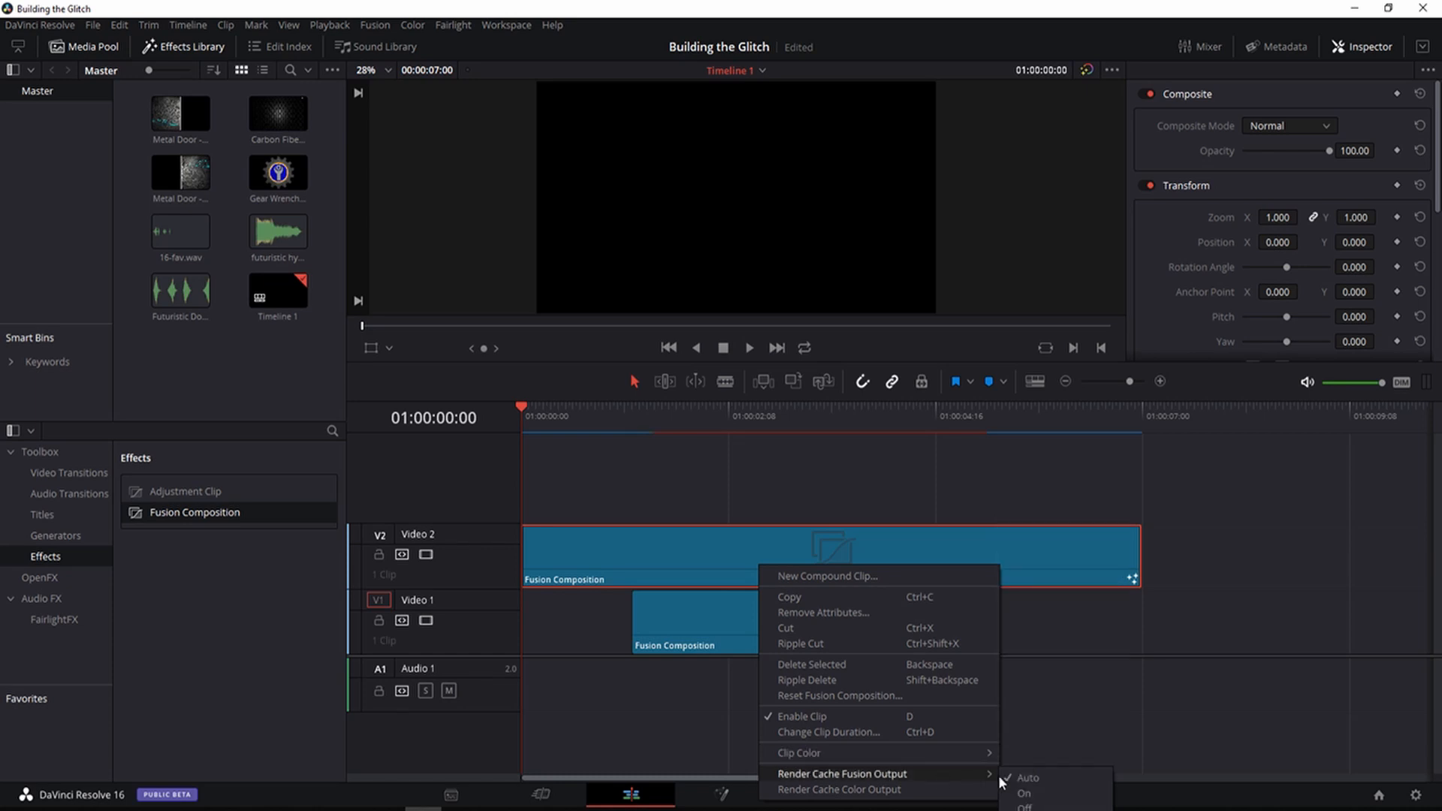
click(1011, 788)
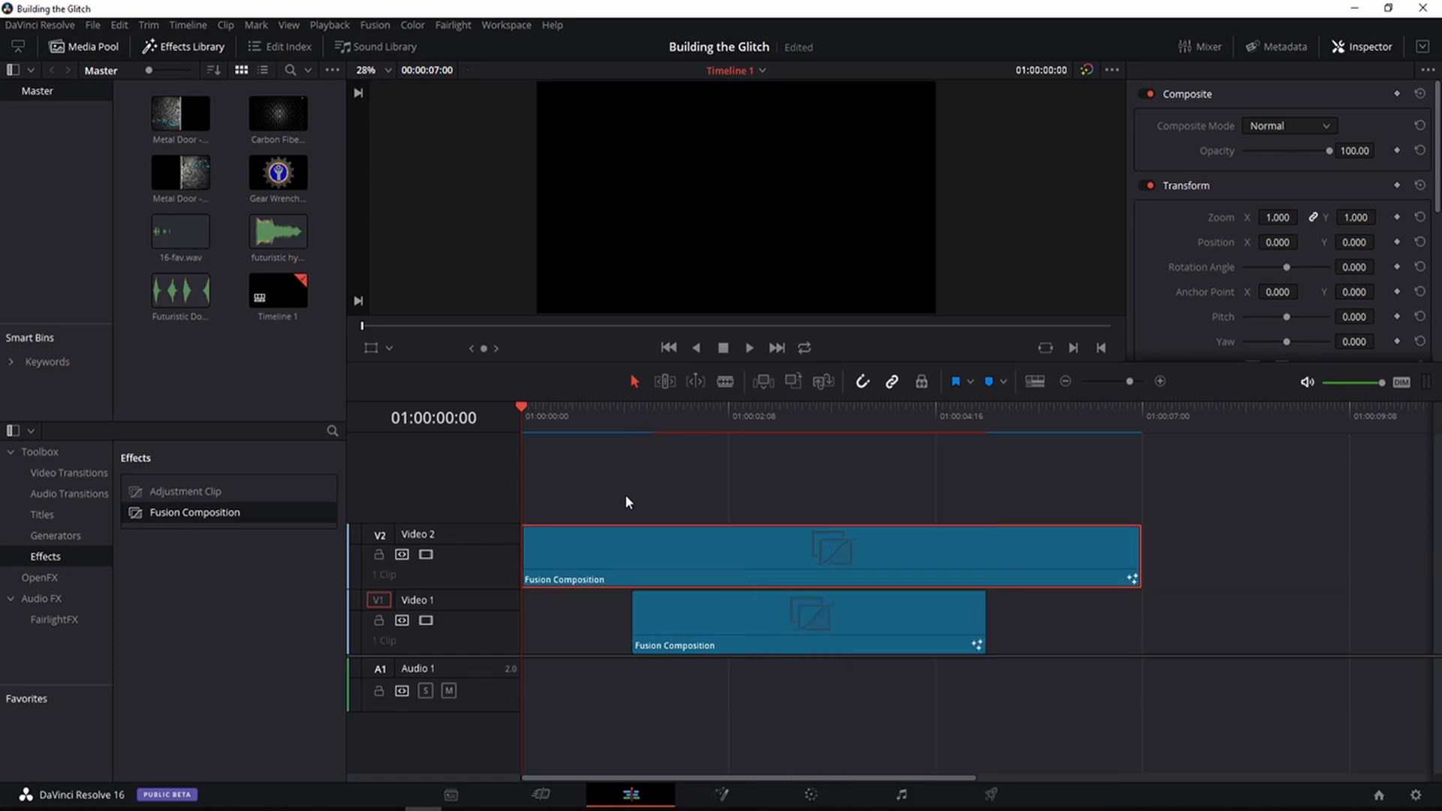
Step: Play back the cached timeline, and place the futuristic hydraulic door sound effect at the start of Audio 1
click(749, 348)
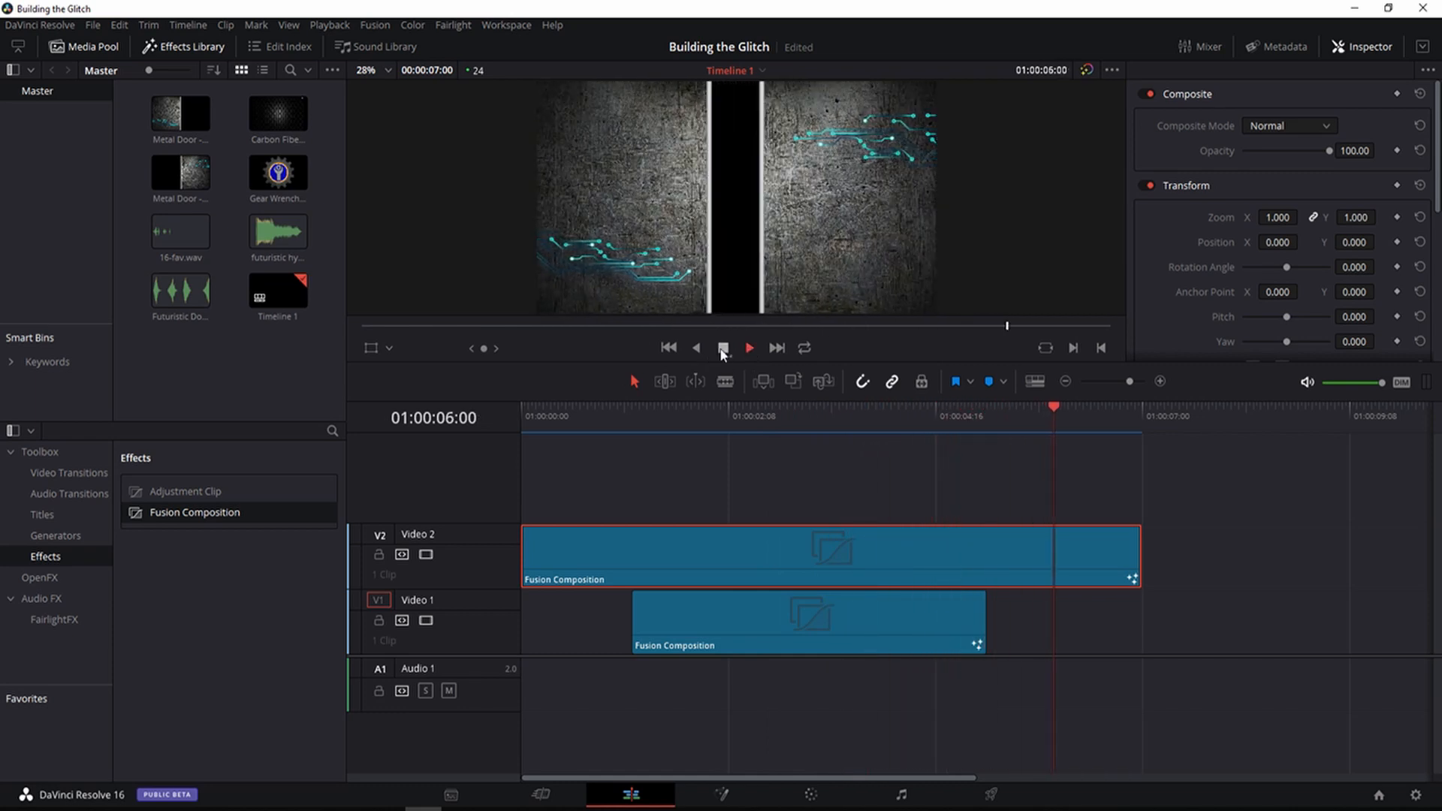
click(1141, 411)
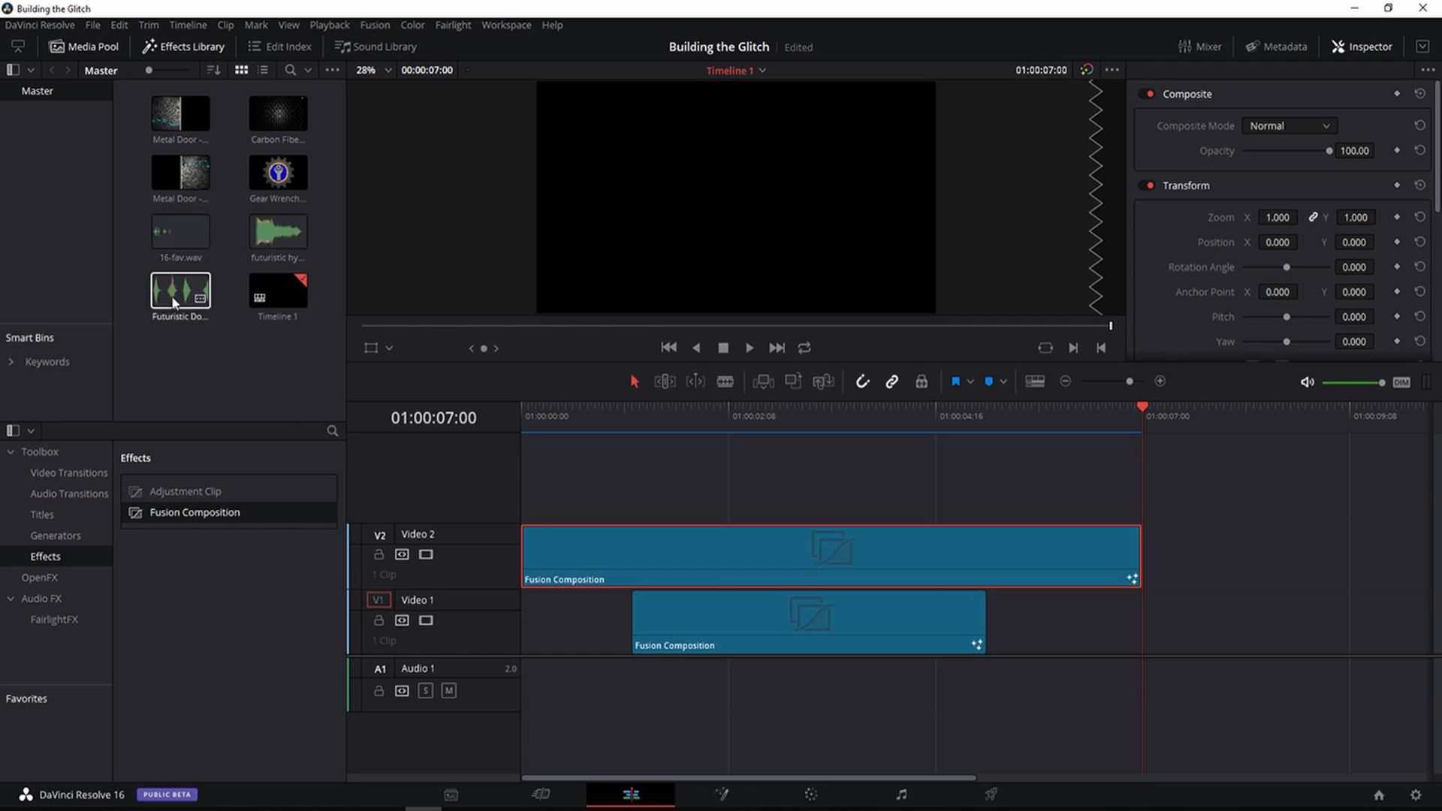
drag(273, 236, 529, 691)
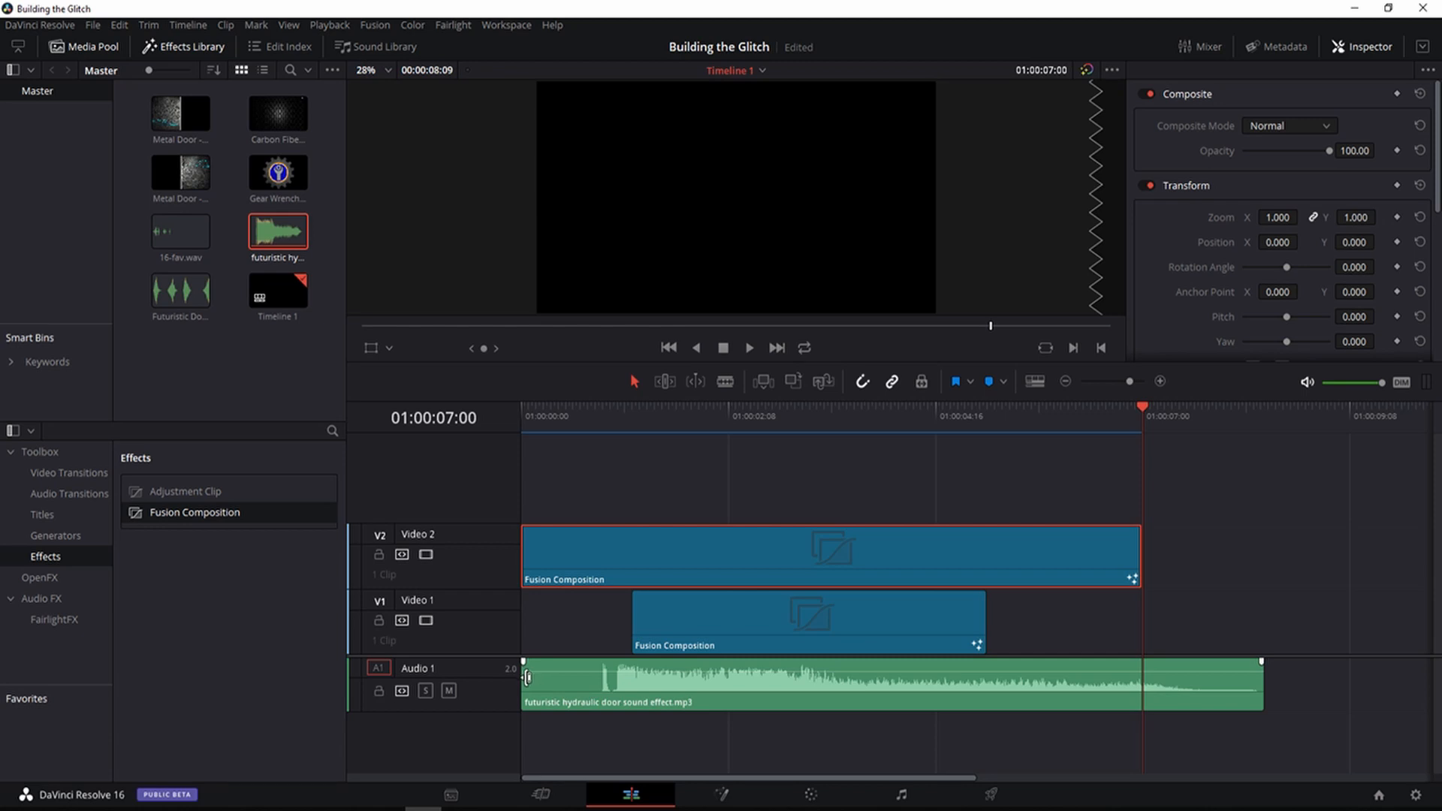
Step: Trim the quiet opening off the hydraulic door sound on Audio 1 and slide the clip to start at about 01:00:00:08
drag(528, 678, 597, 685)
drag(769, 683, 737, 691)
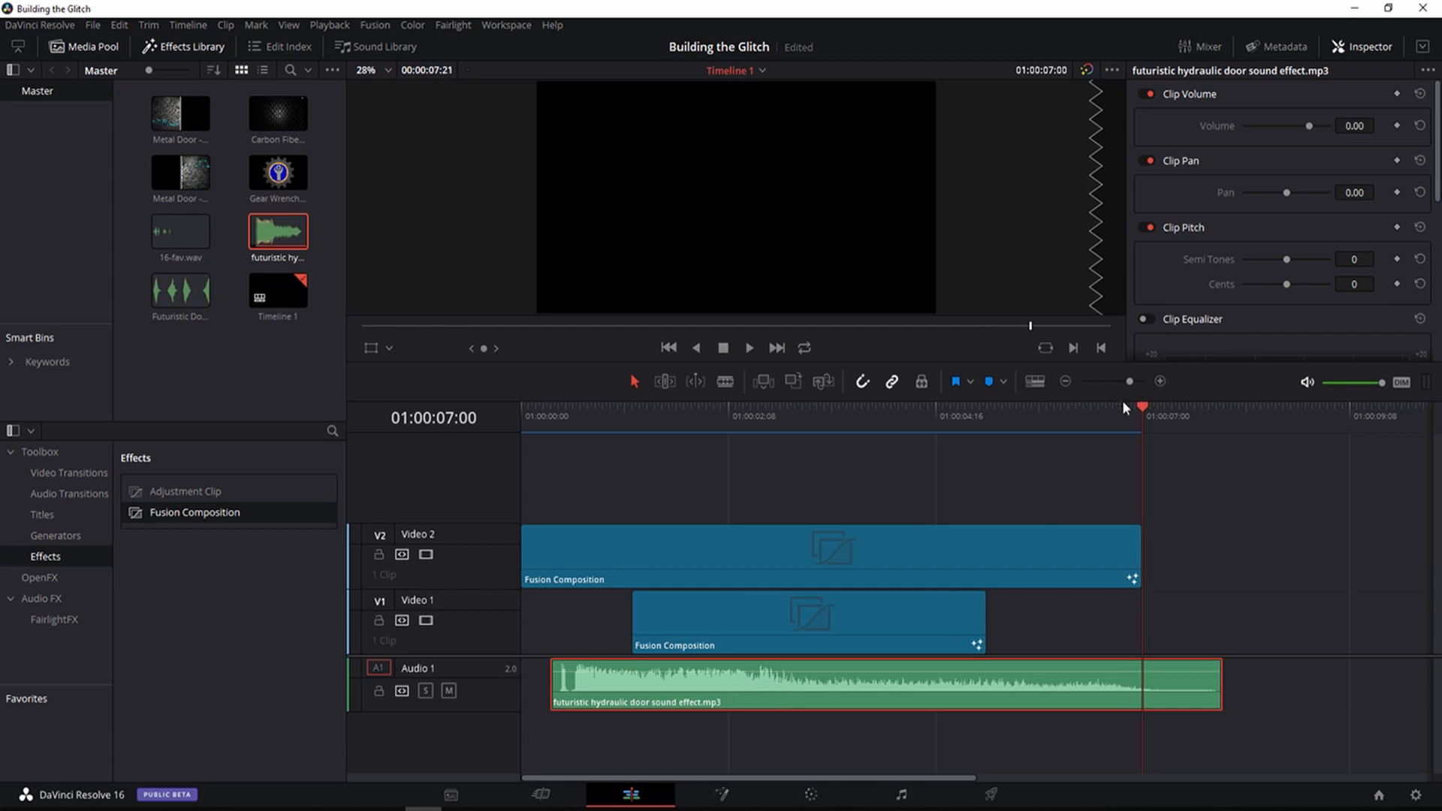
drag(1143, 407, 631, 457)
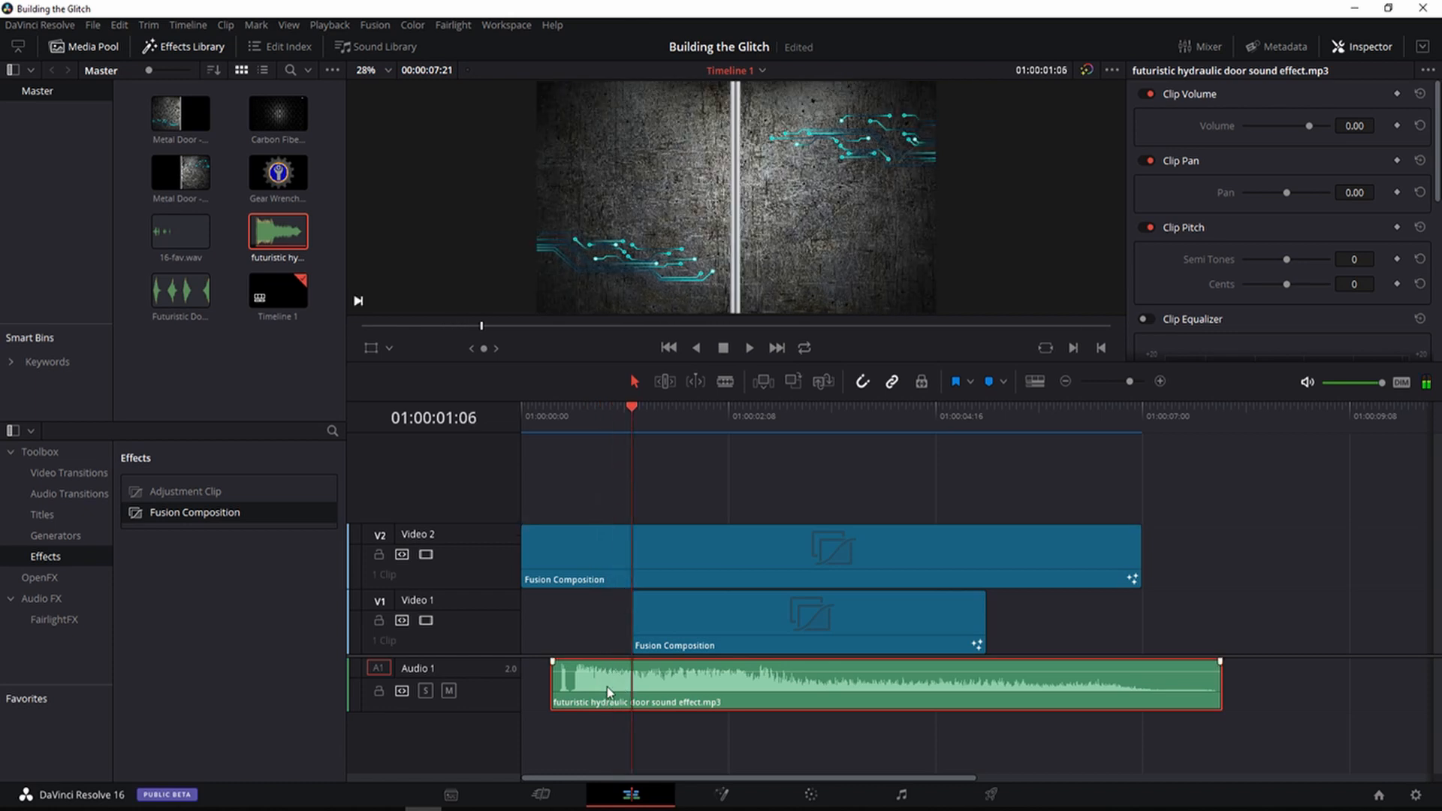
mouse_move(610, 690)
mouse_down()
mouse_move(653, 689)
mouse_move(596, 689)
mouse_move(609, 689)
mouse_up()
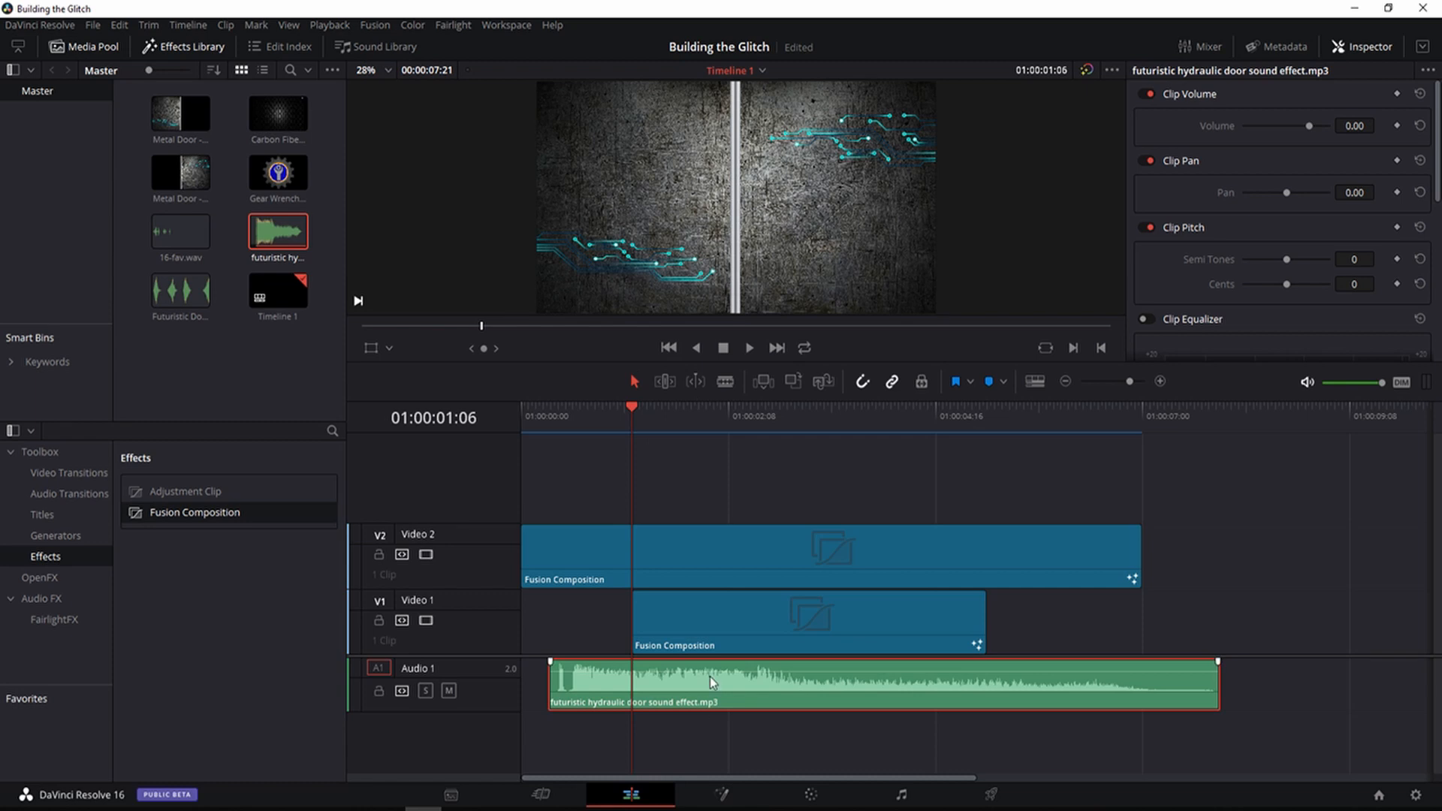
Step: Lower the hydraulic door sound's volume to -12.21, then trim its end to the Video 2 clip's end with a fade-out
drag(709, 677, 710, 690)
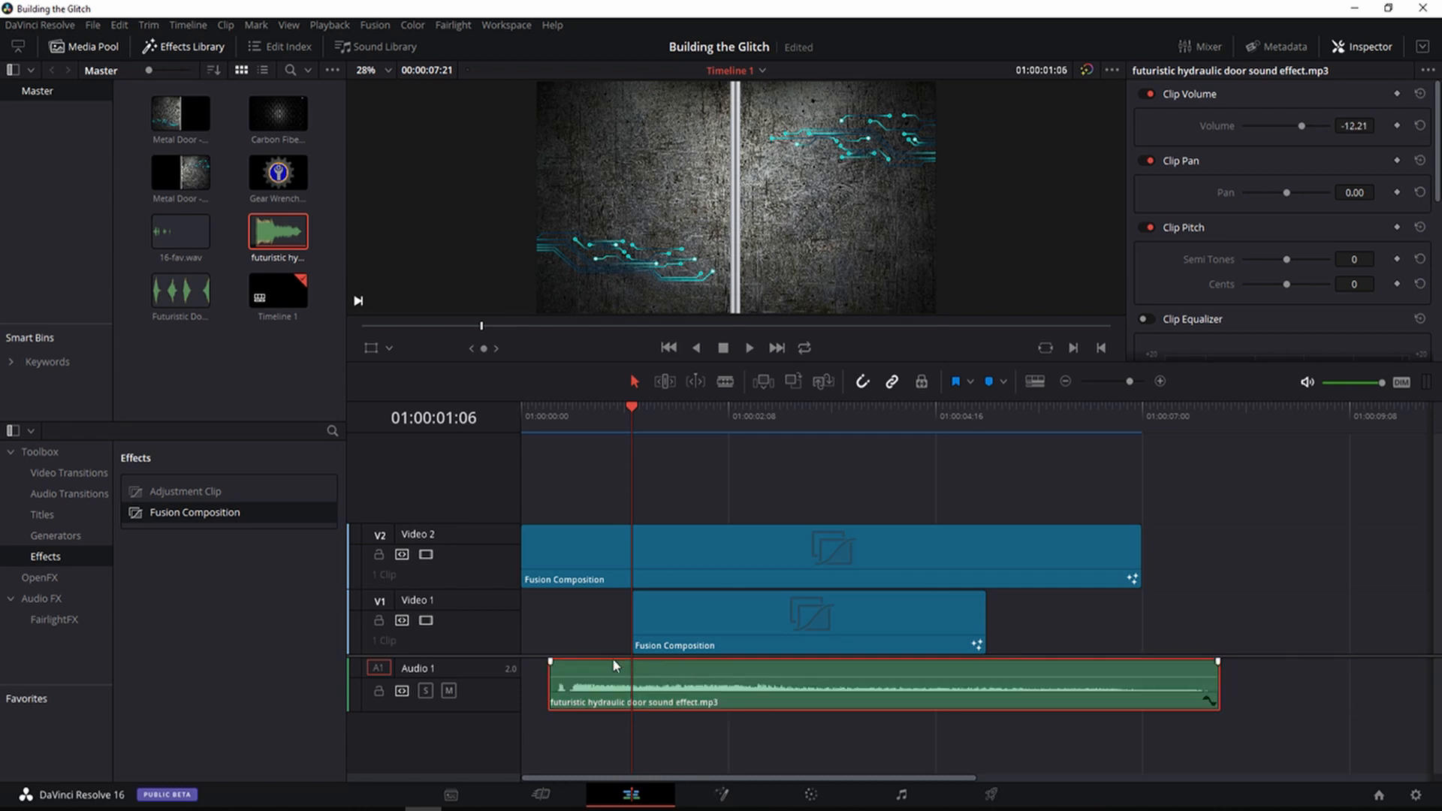
drag(635, 429, 557, 421)
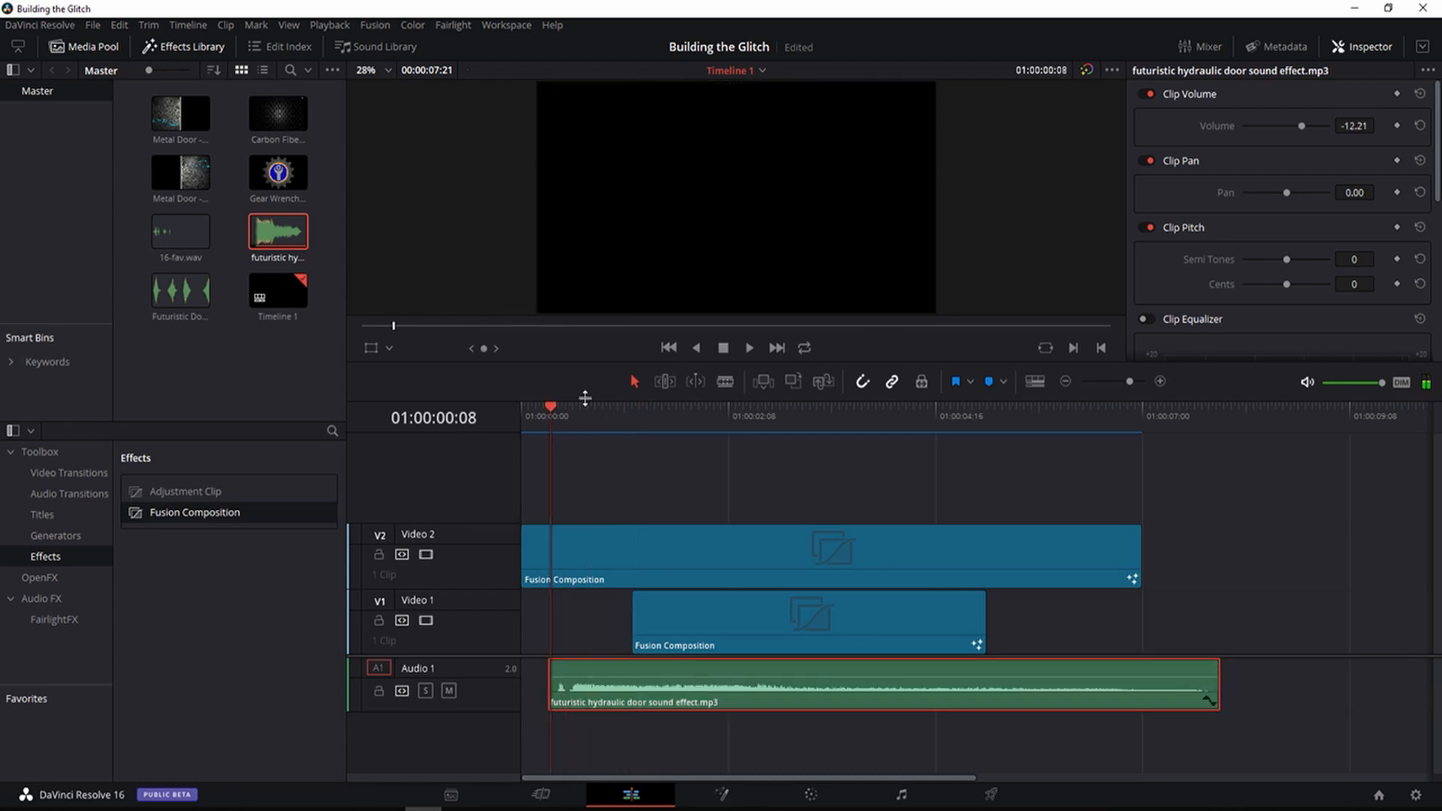
click(752, 348)
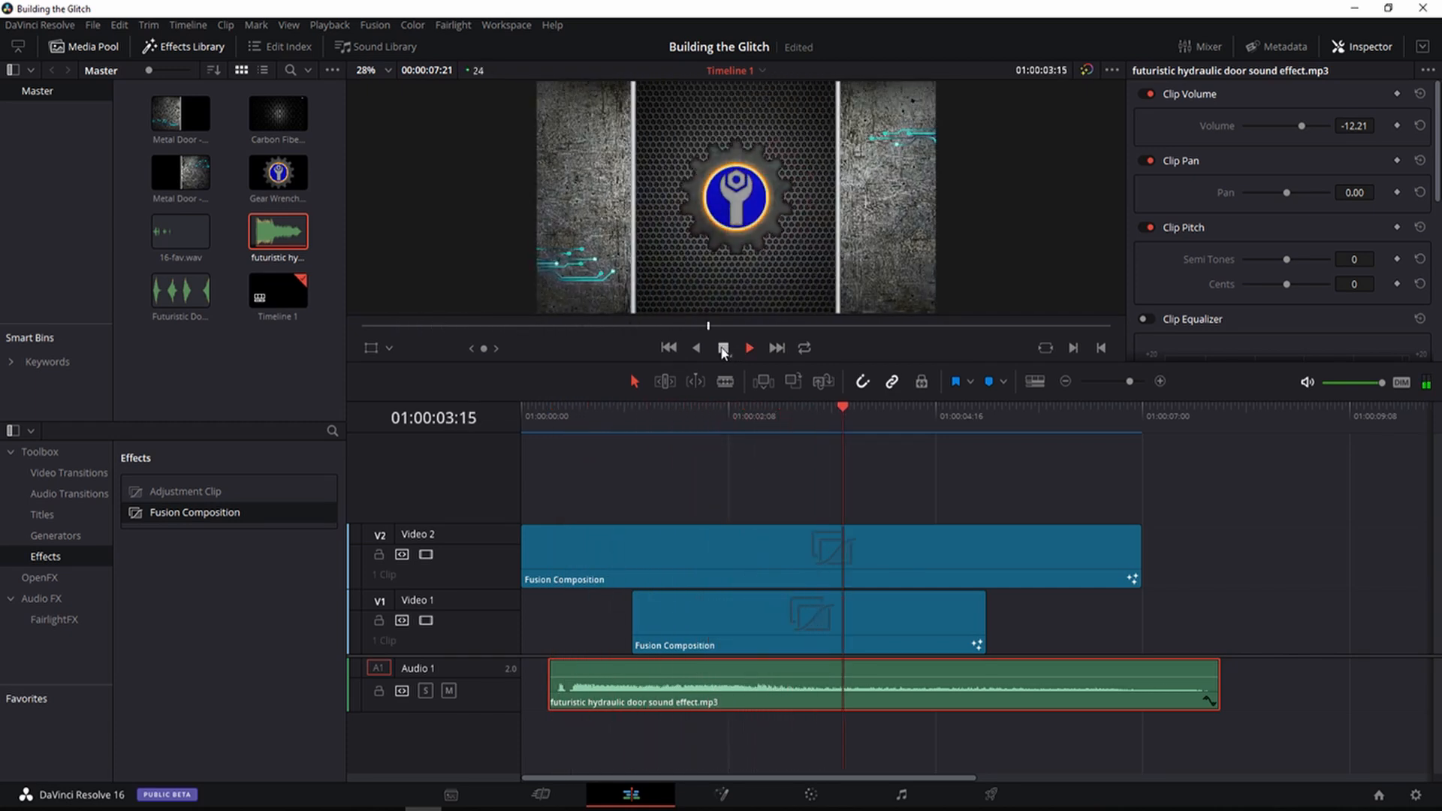
click(724, 350)
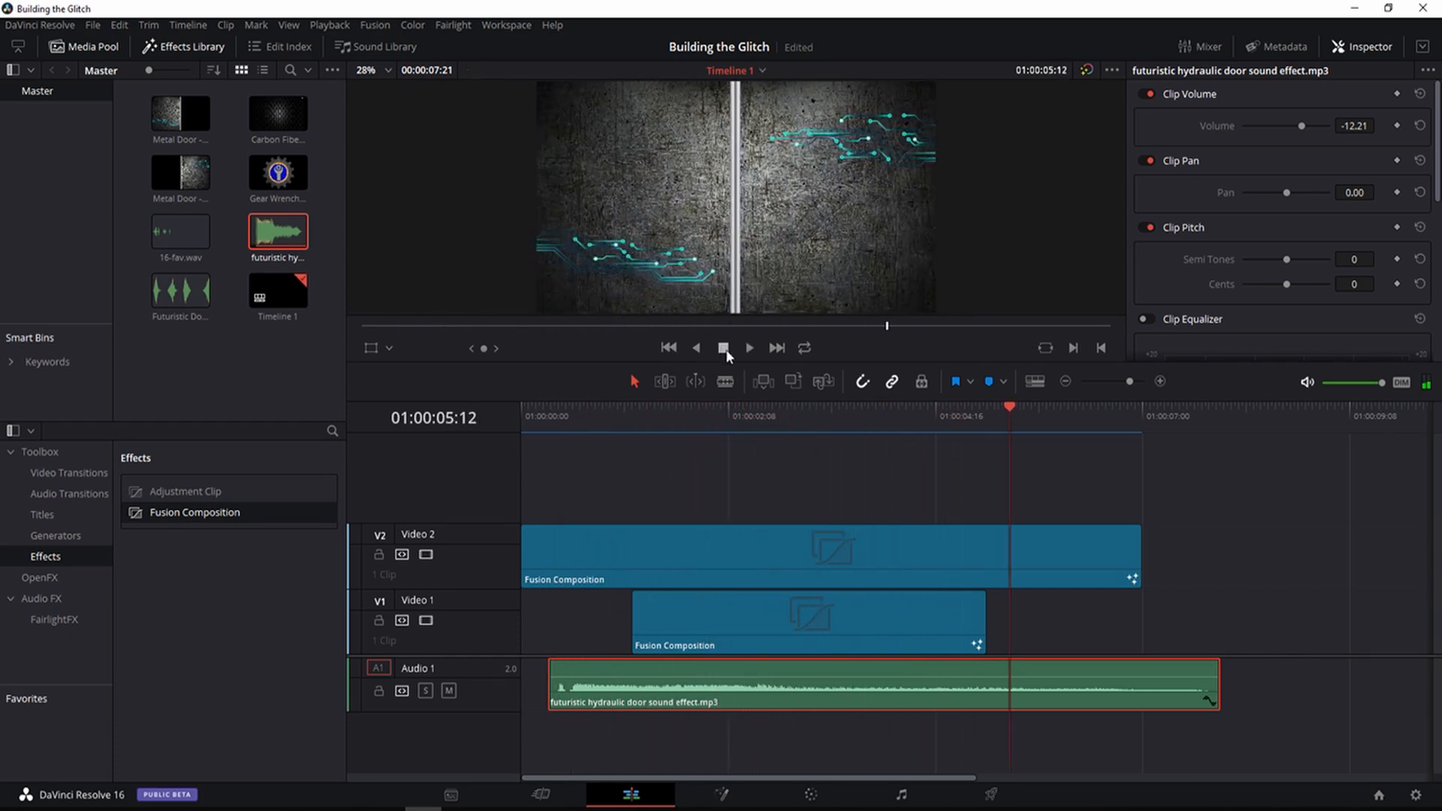
drag(1009, 408, 620, 433)
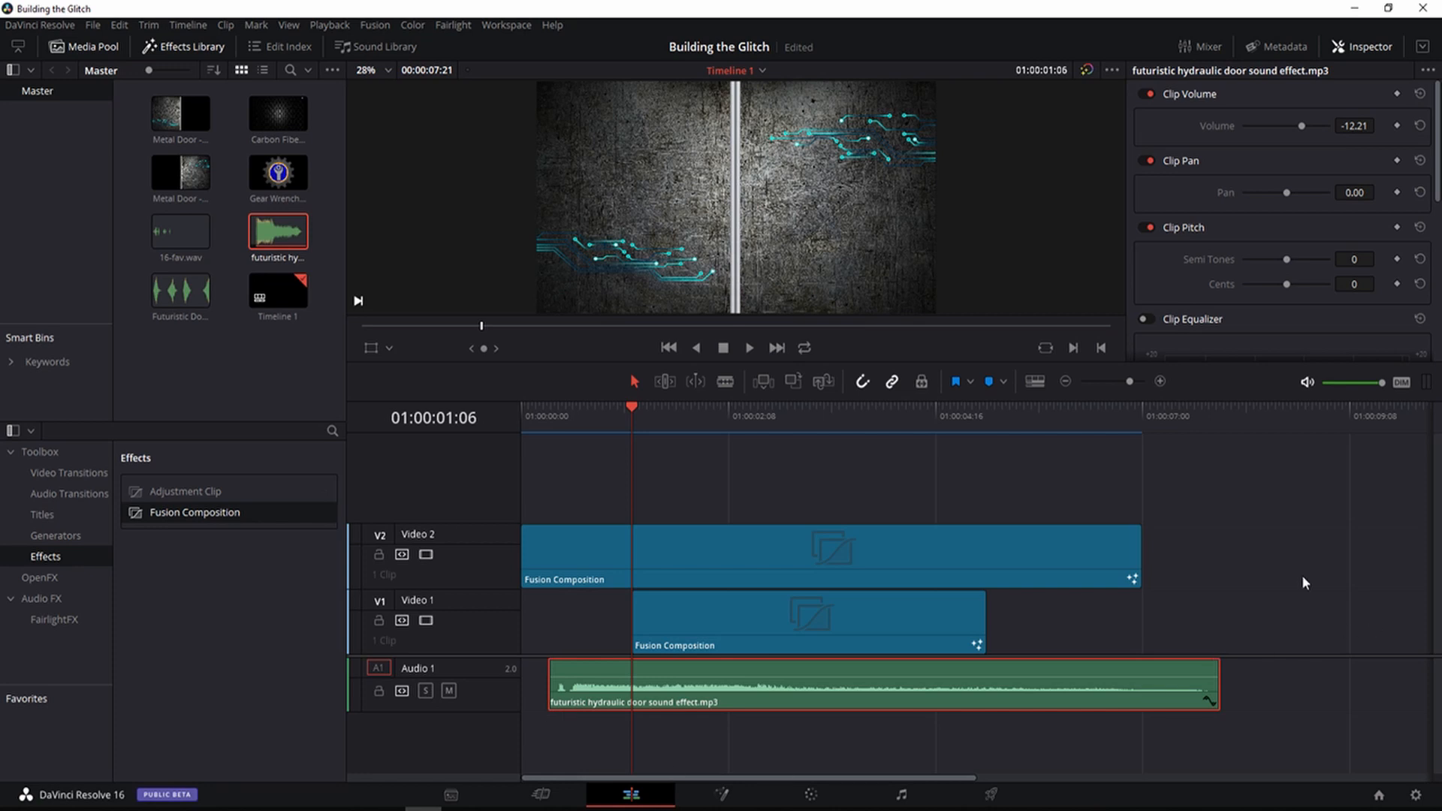
drag(1213, 679, 1033, 666)
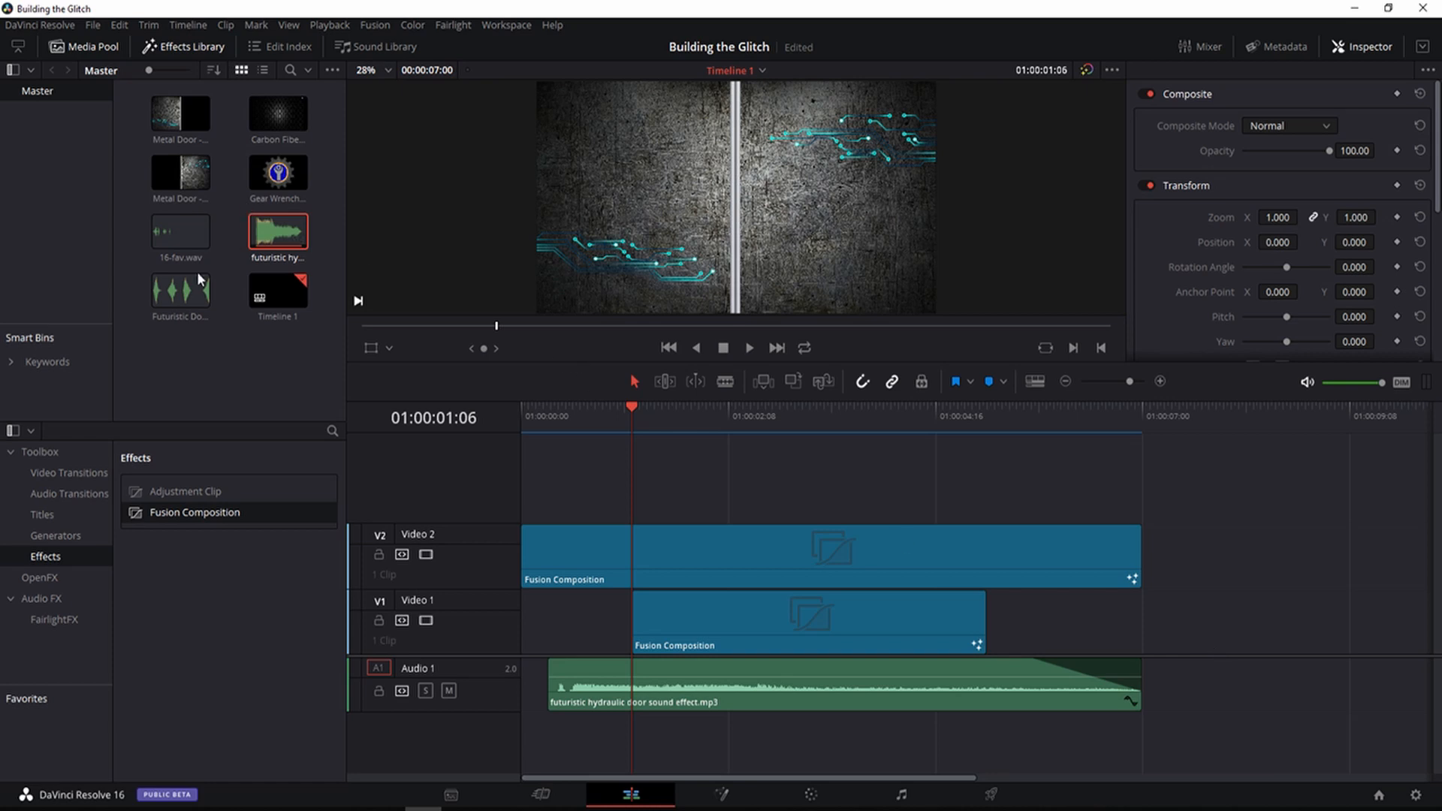
Step: Add the Futuristic Door Slides sound effect on a new Audio 2 track, shift it later and set its volume to -12.21
drag(181, 297, 801, 744)
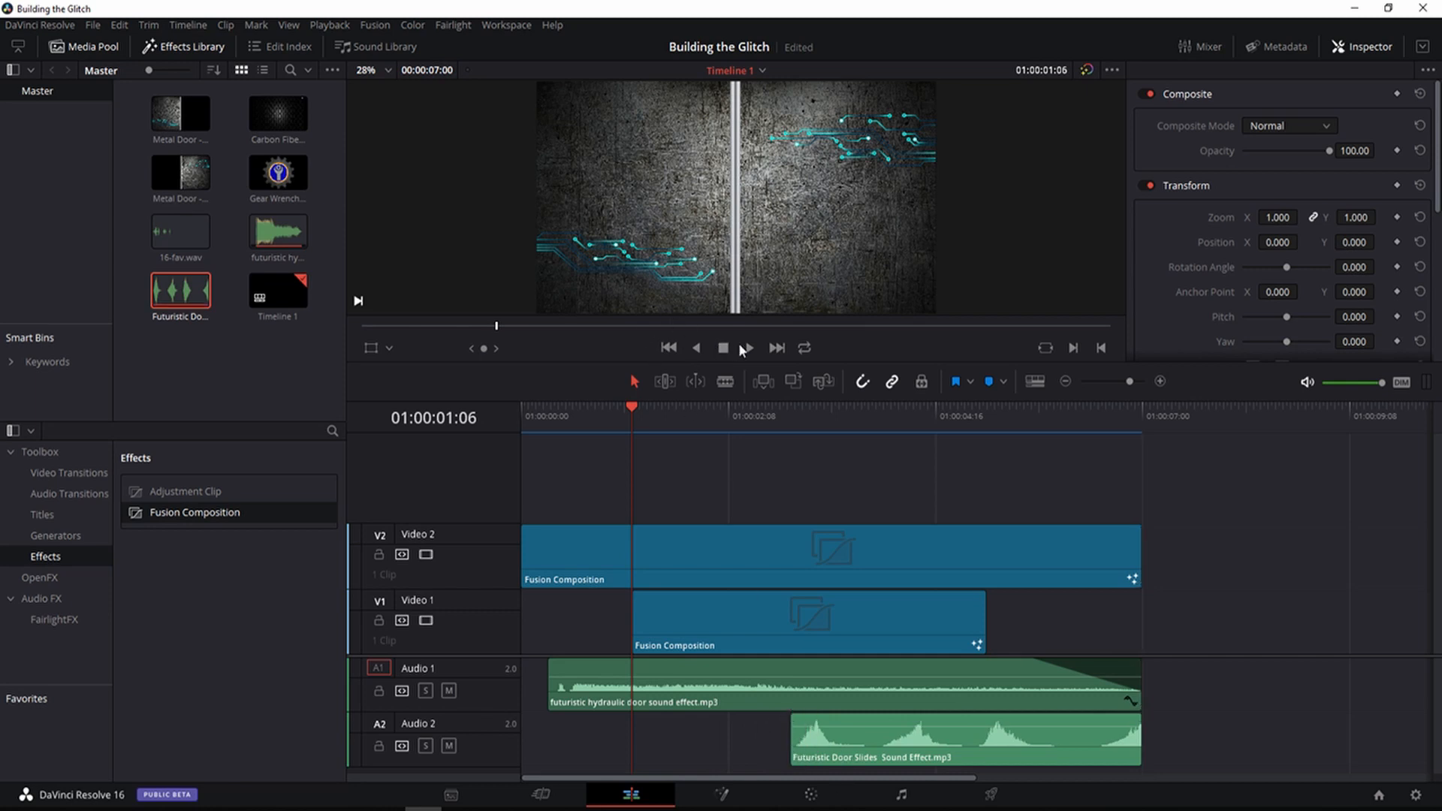
click(749, 349)
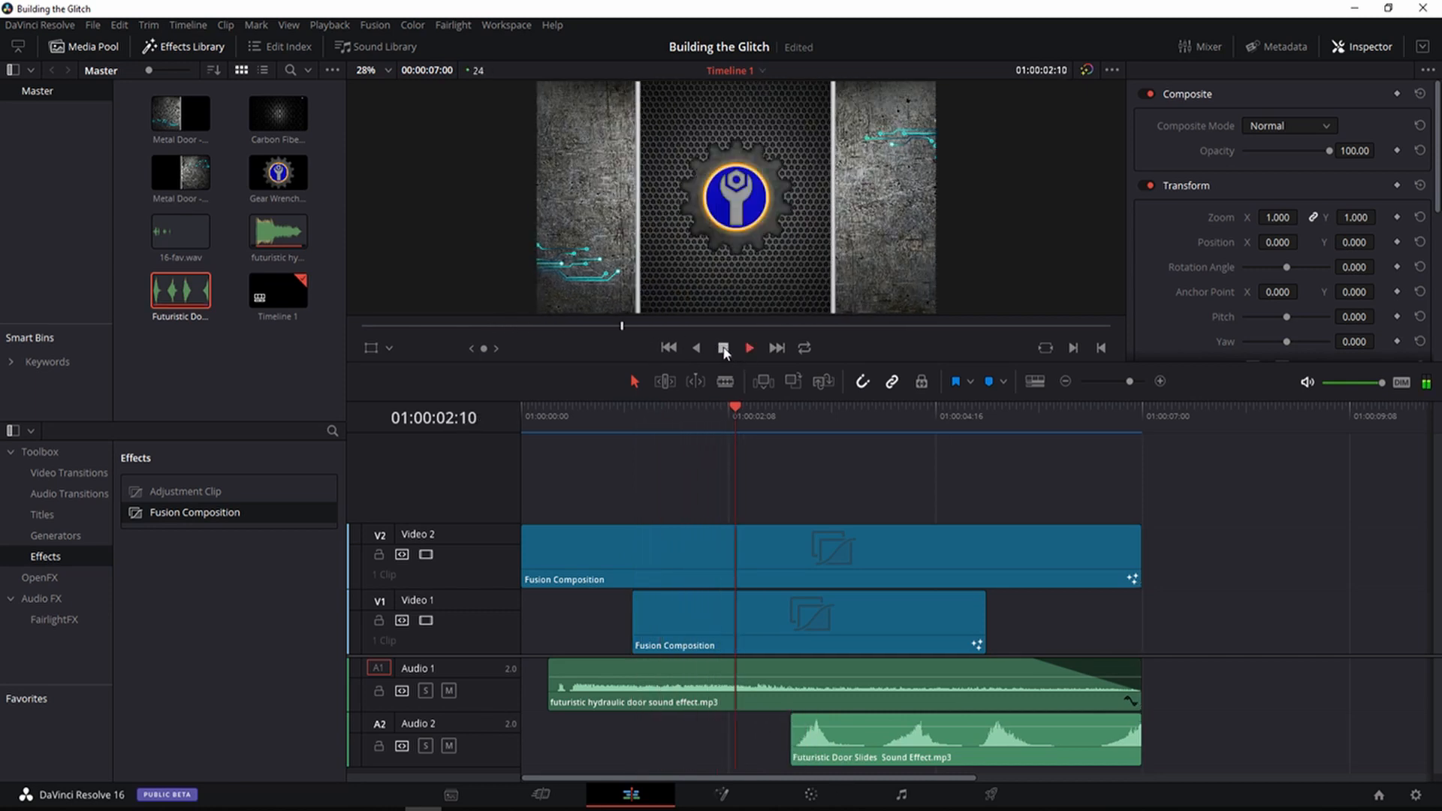
click(723, 349)
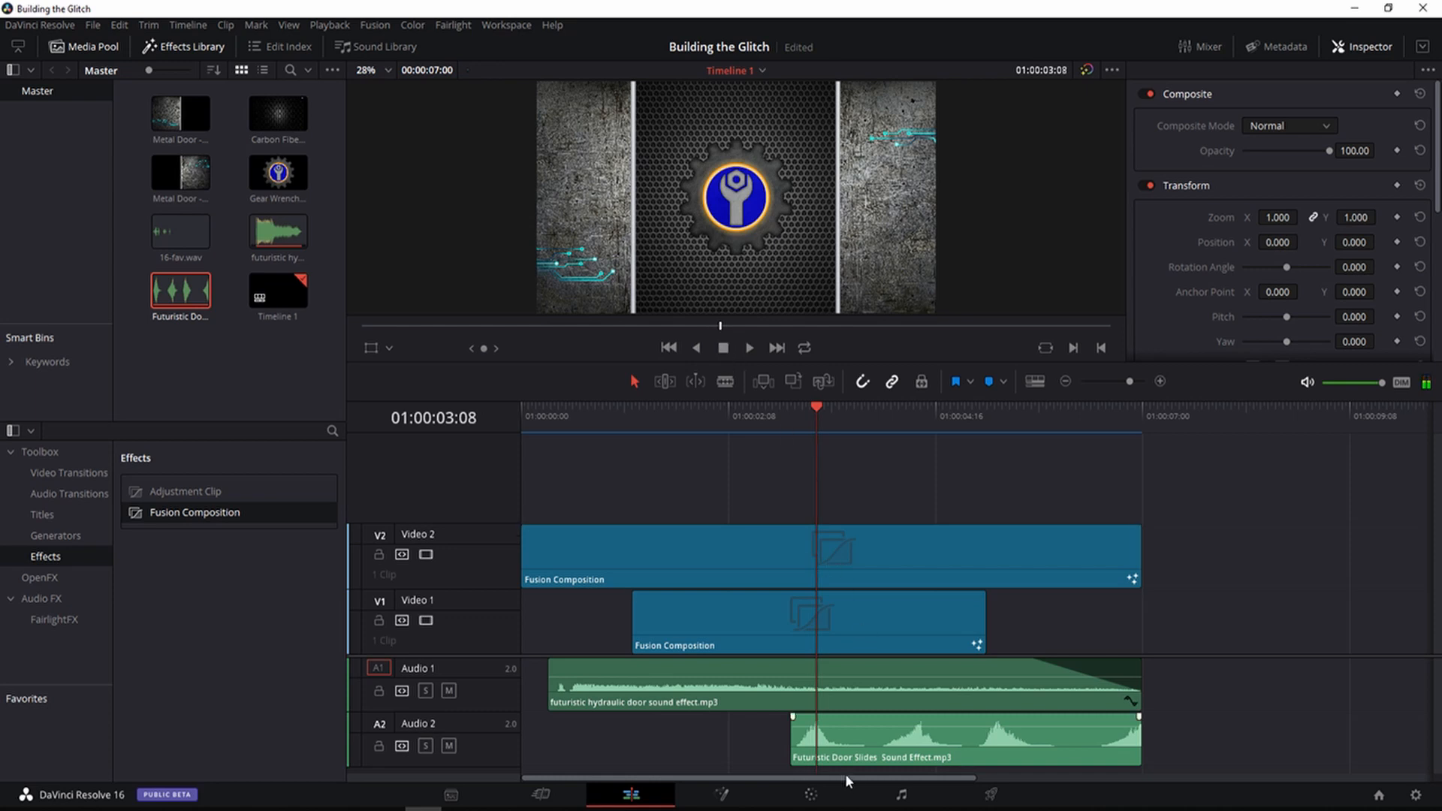
drag(857, 744, 1032, 734)
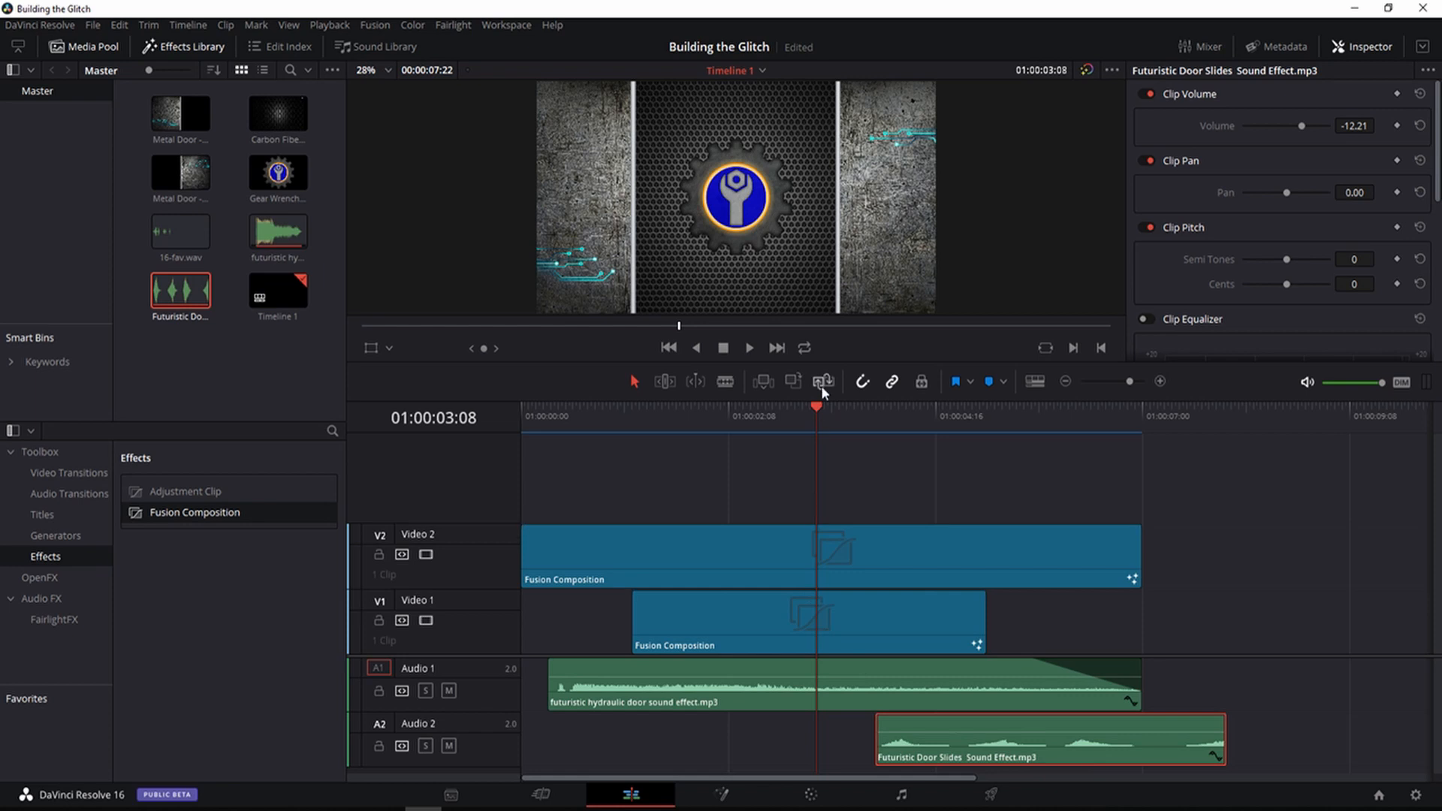
Step: Move the door slides sound to start at about 01:00:05:00 and trim its end to the end of the Video 2 clip
click(745, 350)
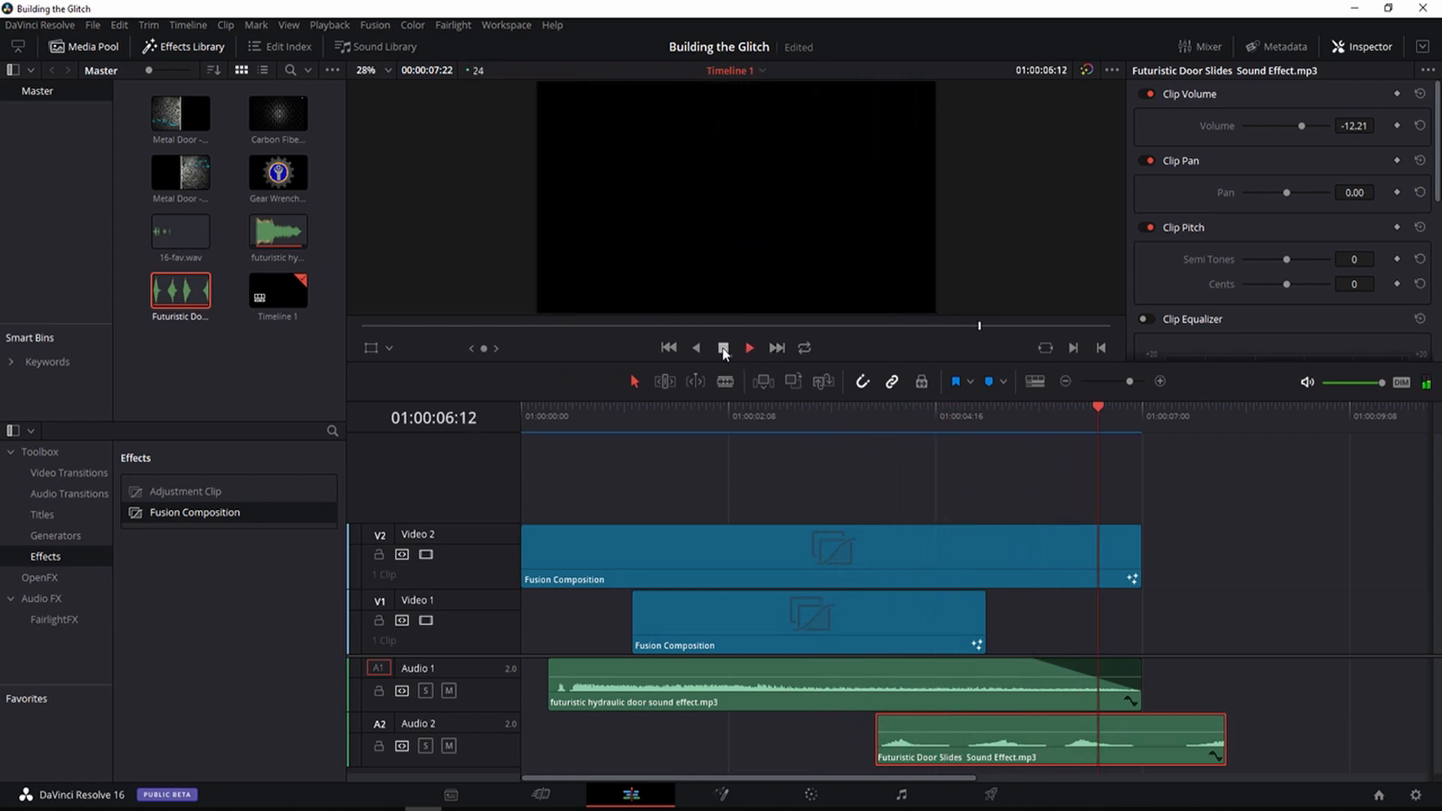
drag(970, 750, 1059, 751)
click(900, 417)
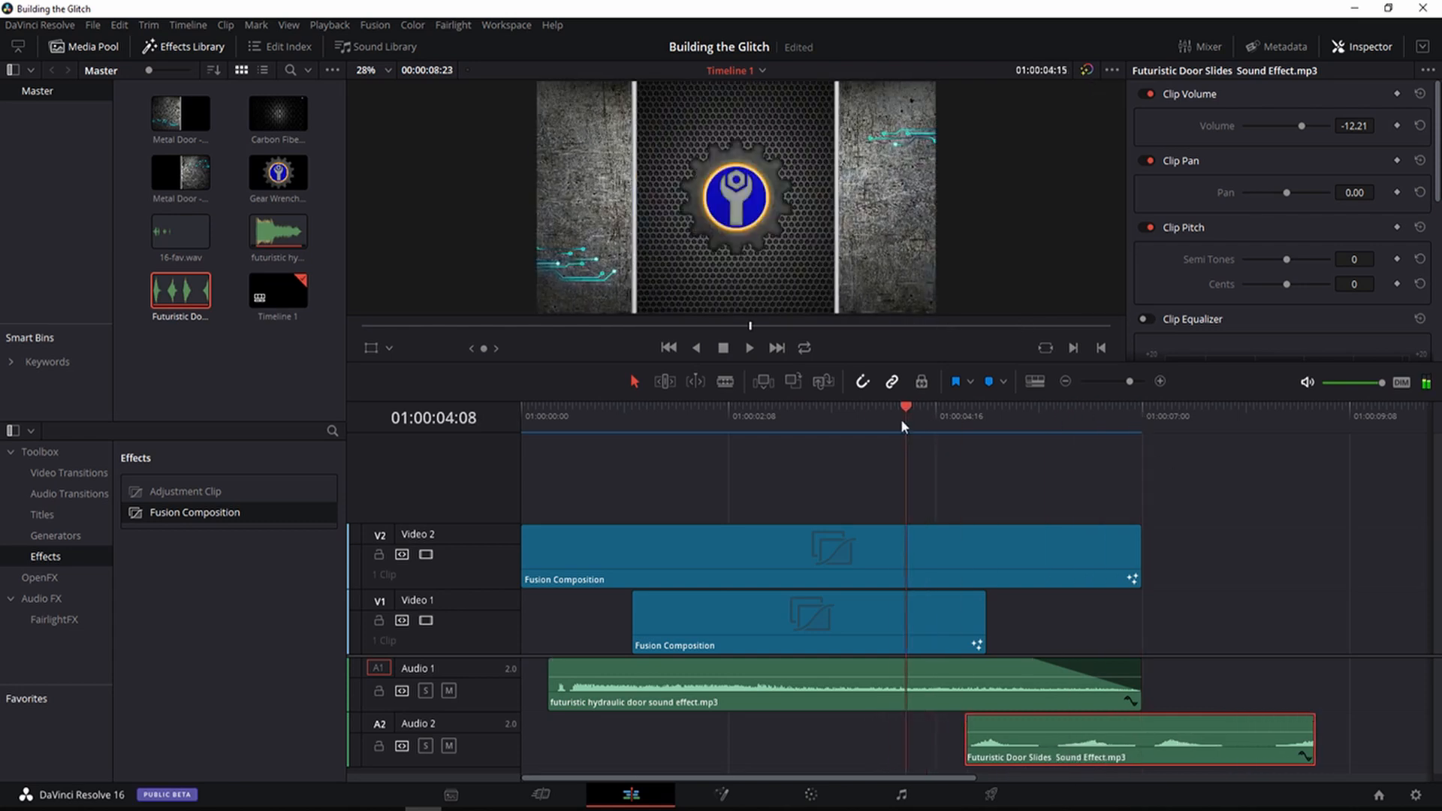
click(750, 348)
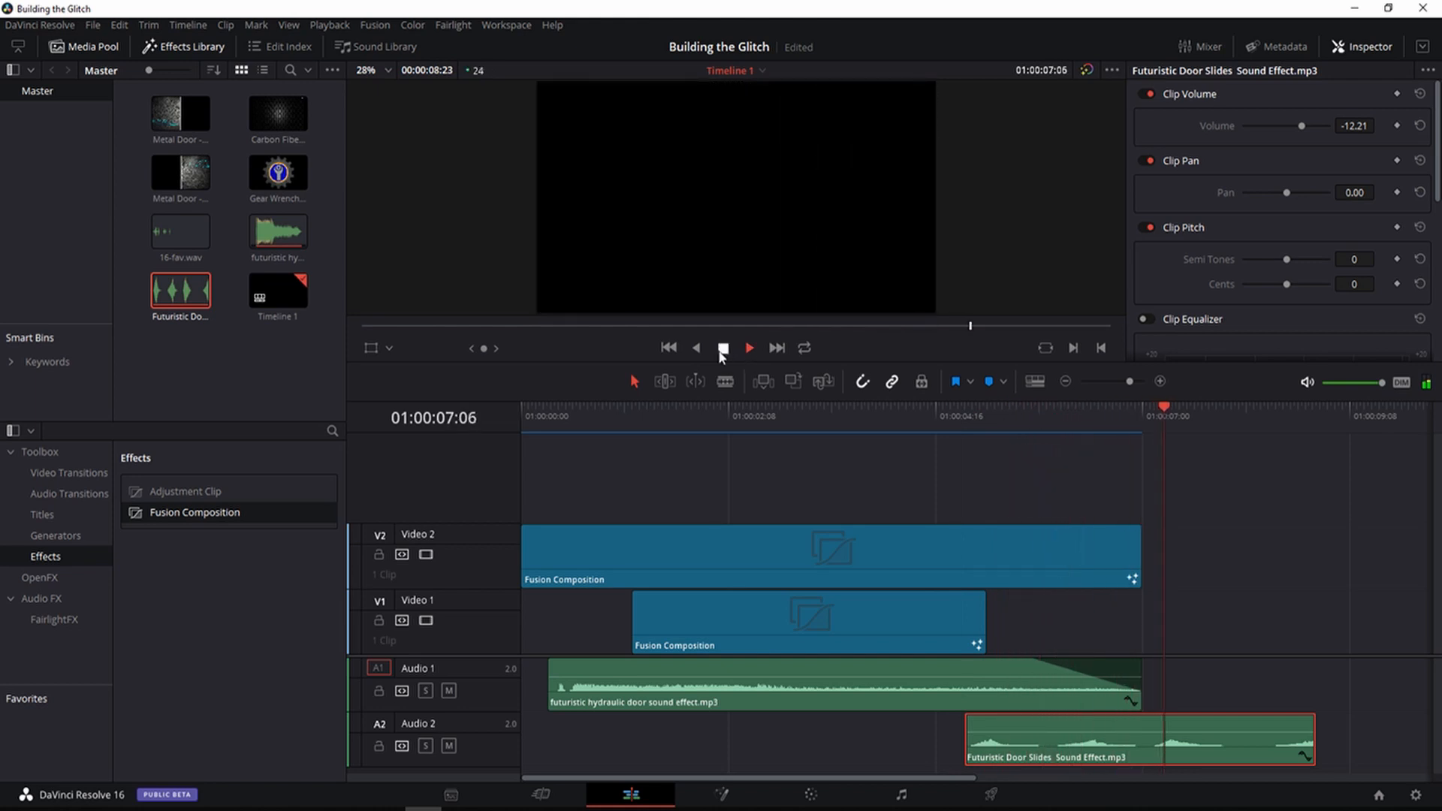
key(space)
drag(1307, 740, 1143, 732)
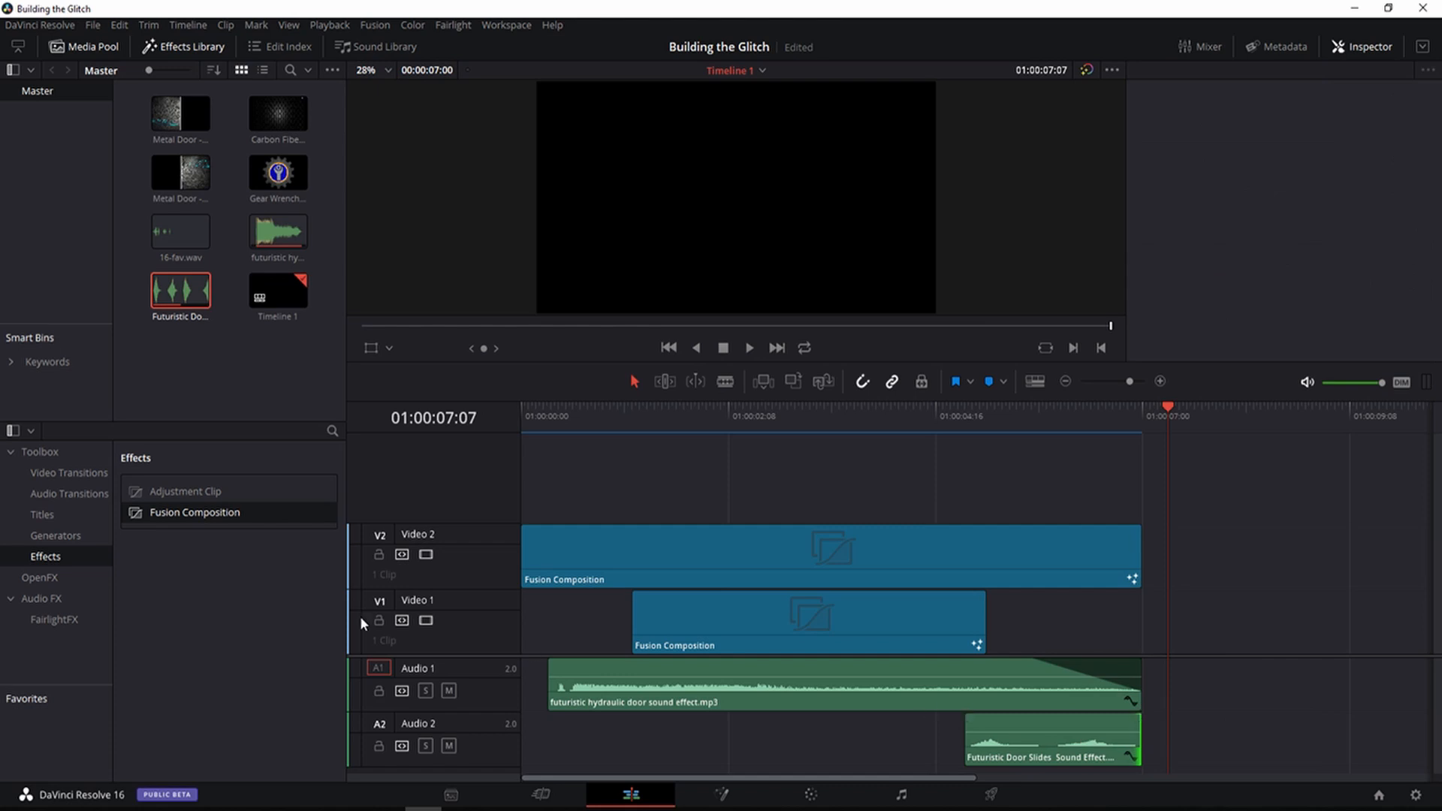
Step: Place 16-fav.wav on Audio 2 before the door slides sound, shift it slightly later against playback, and trim its end to 01:00:03:06
drag(188, 240, 744, 760)
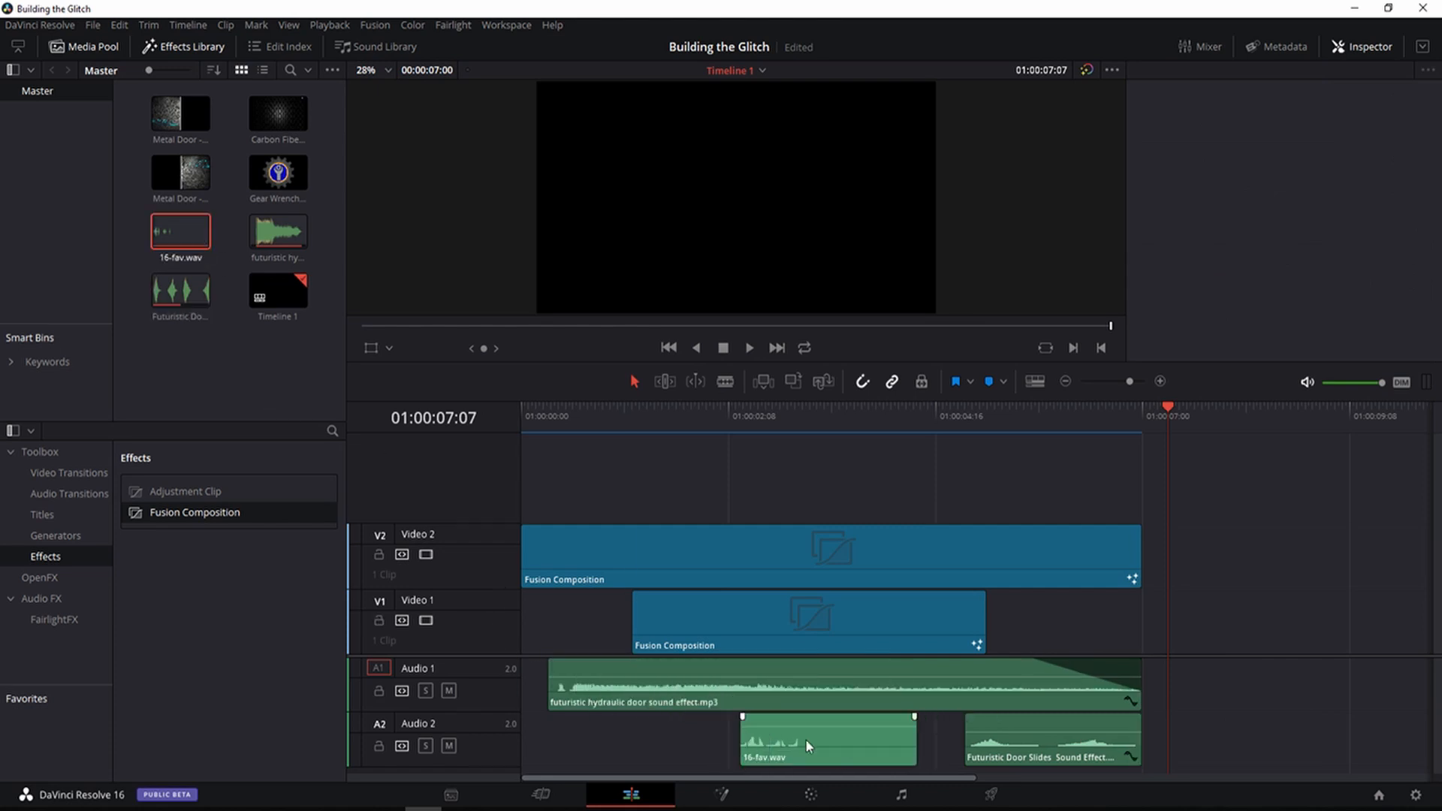
drag(1170, 417, 723, 456)
key(space)
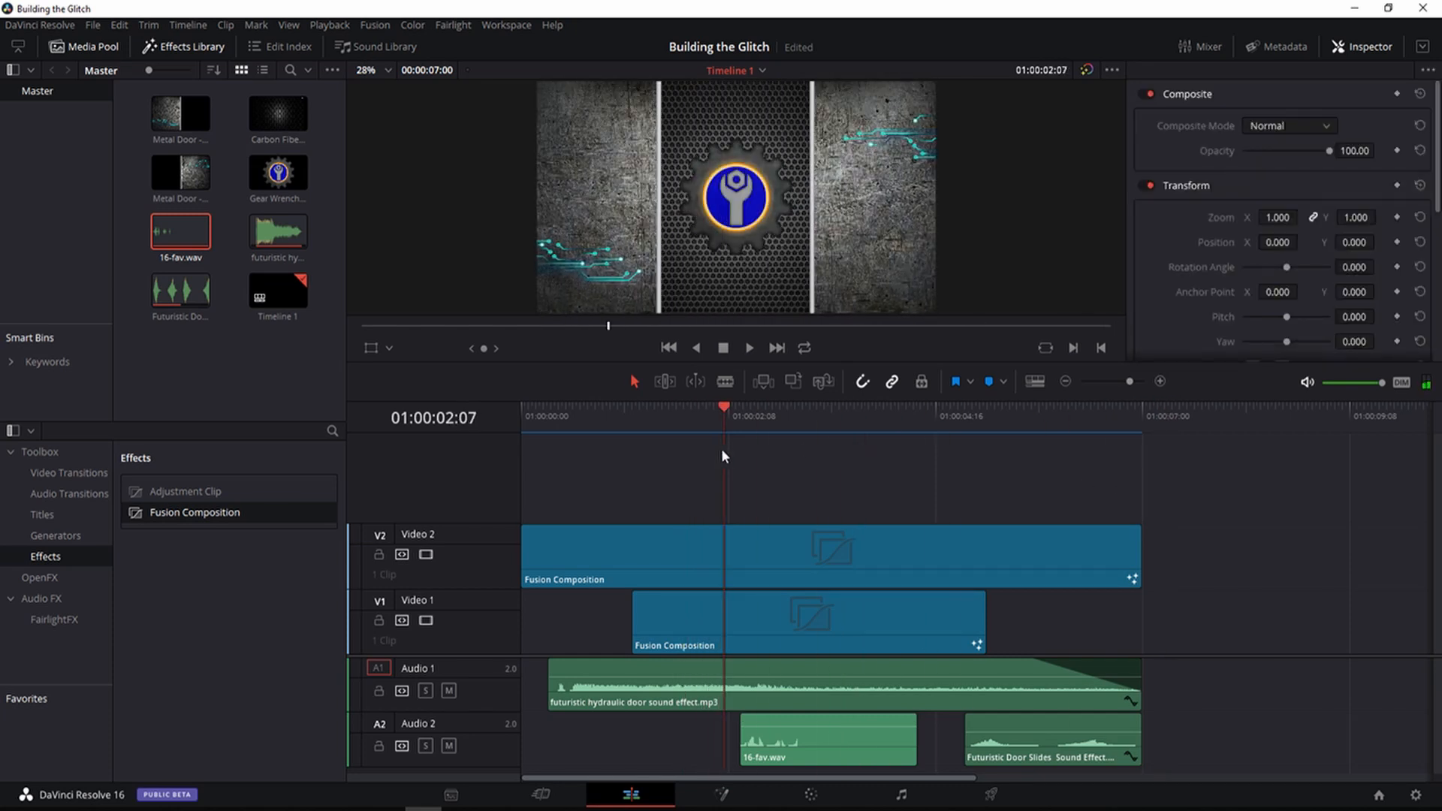
mouse_move(812, 743)
mouse_down()
mouse_move(859, 742)
mouse_move(828, 754)
mouse_move(833, 741)
mouse_up()
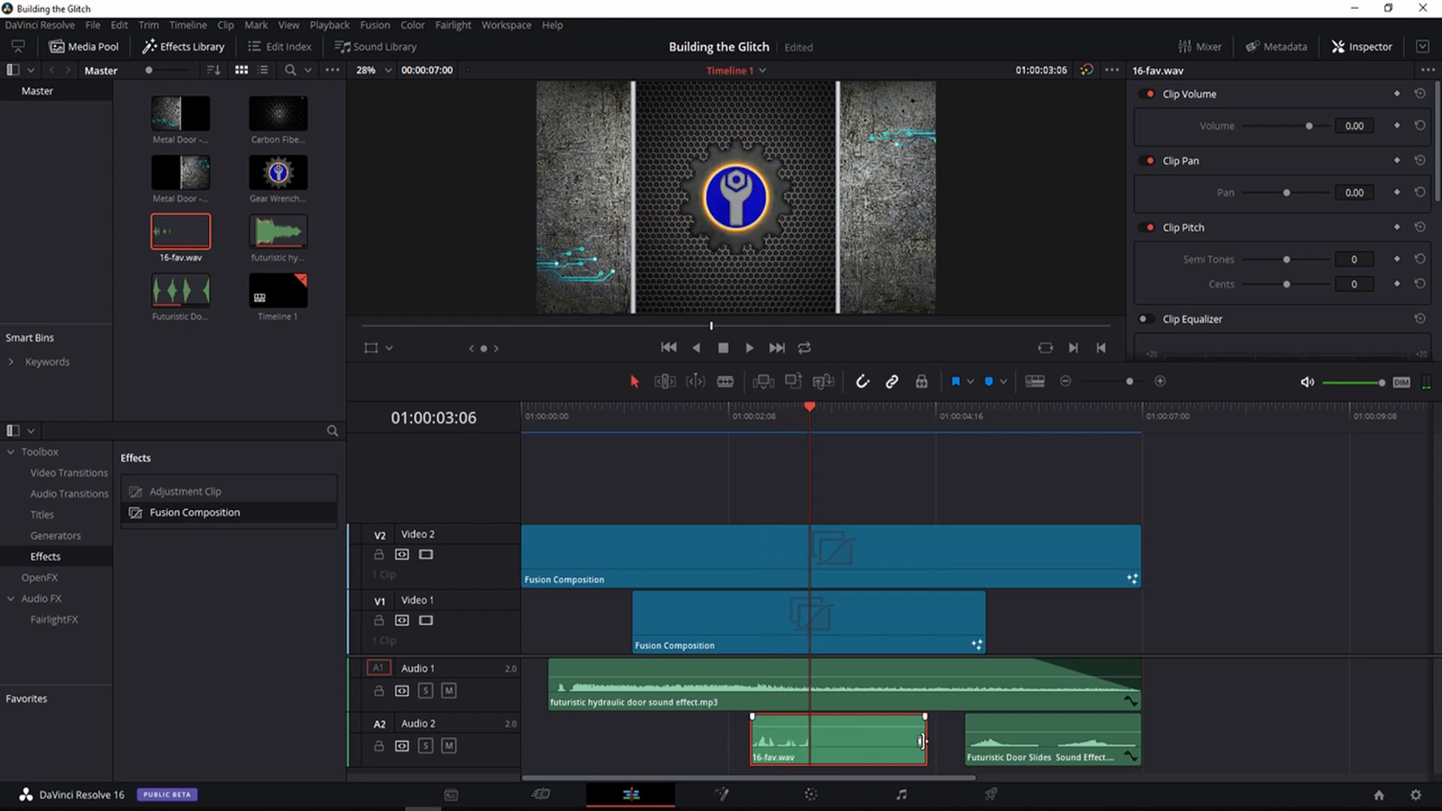
drag(923, 742, 808, 746)
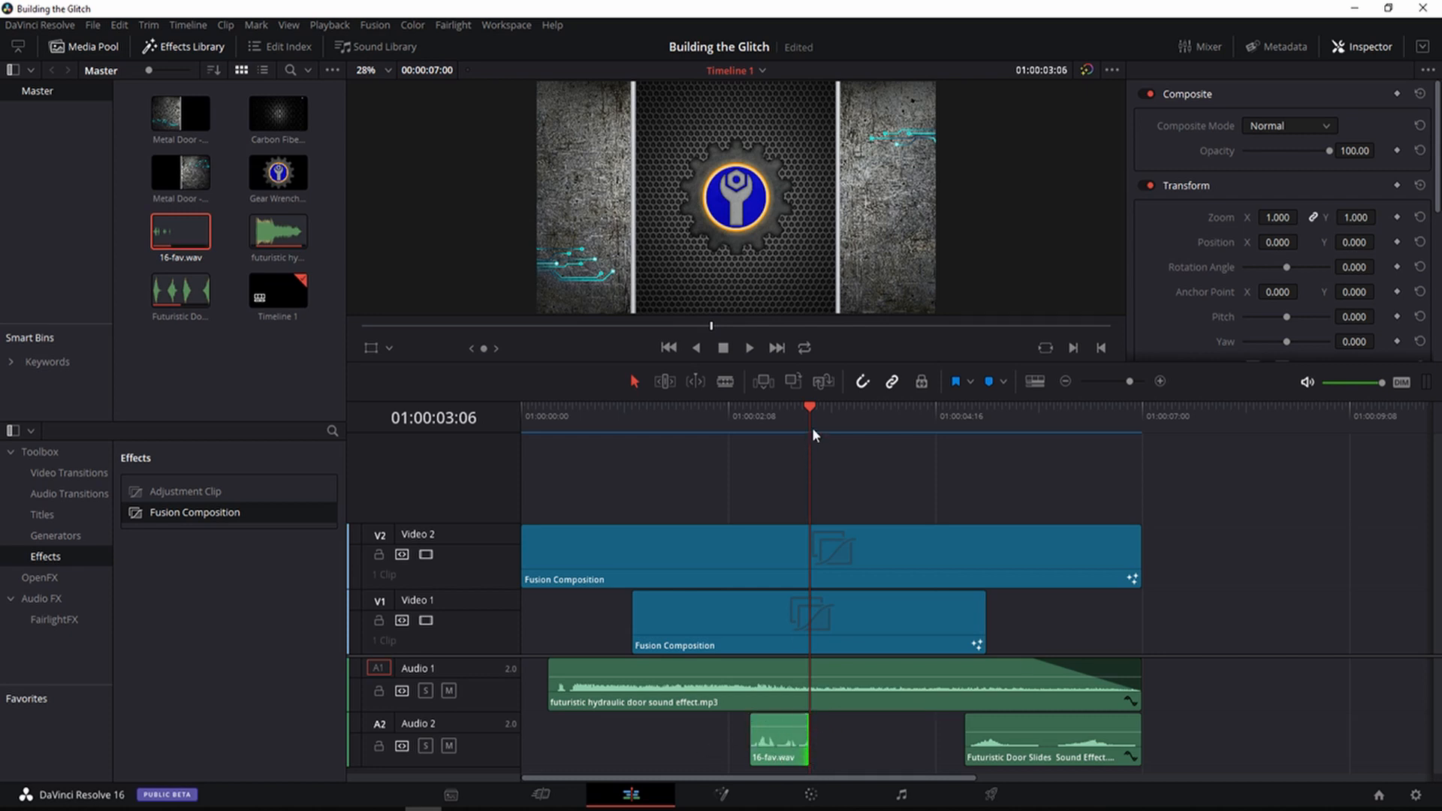
Step: Split the 16-fav.wav clip on Audio 2 at 01:00:02:21
drag(799, 408, 776, 417)
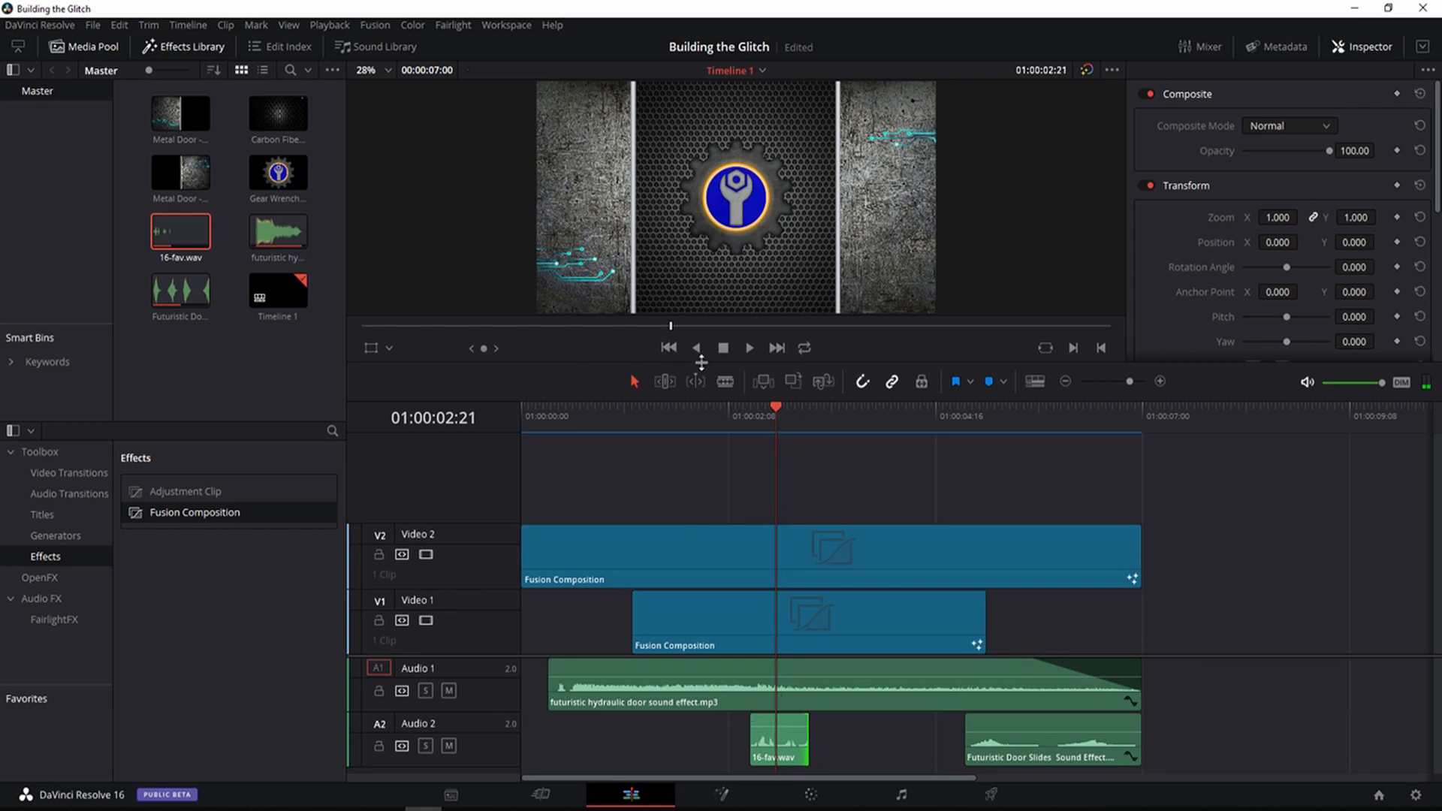
click(725, 381)
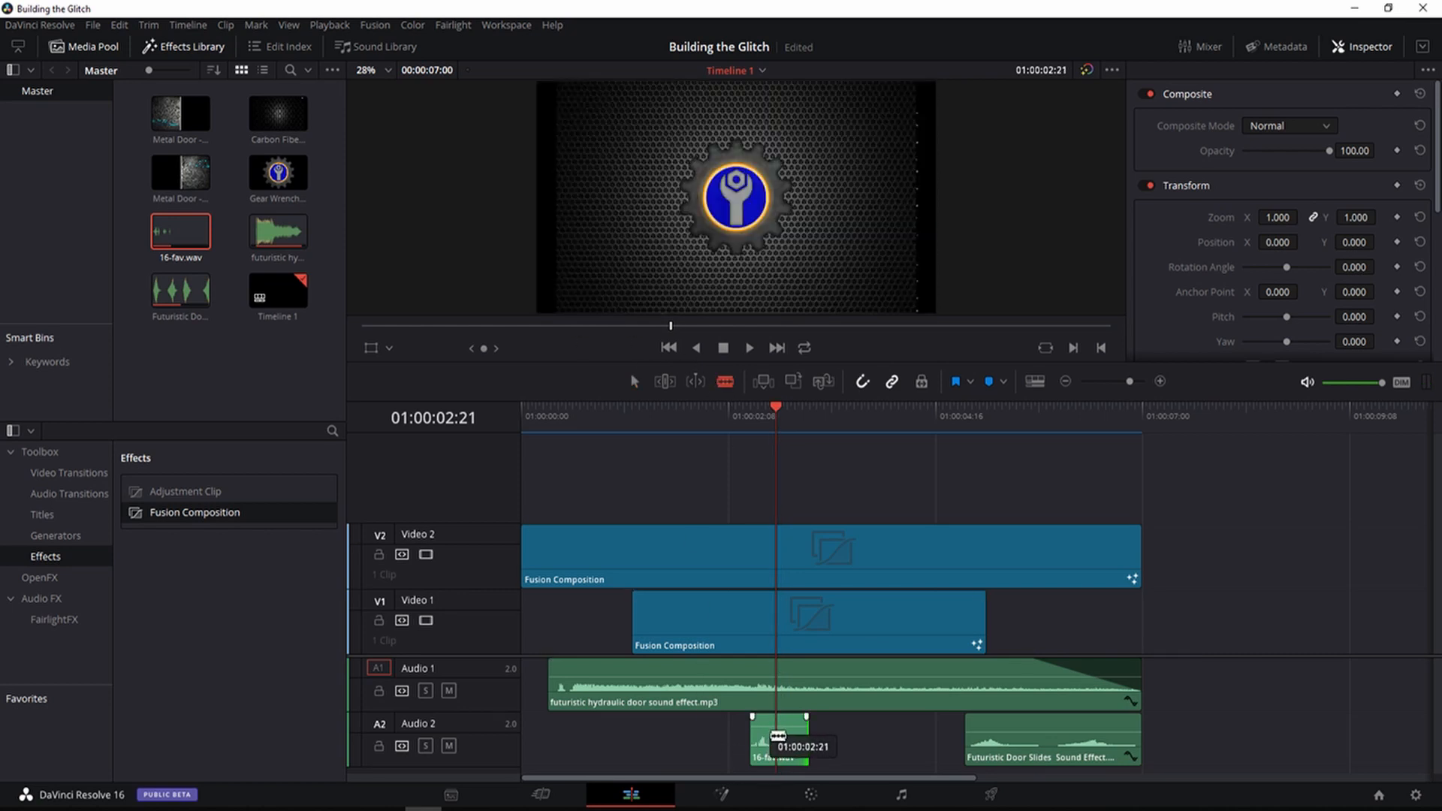
click(777, 738)
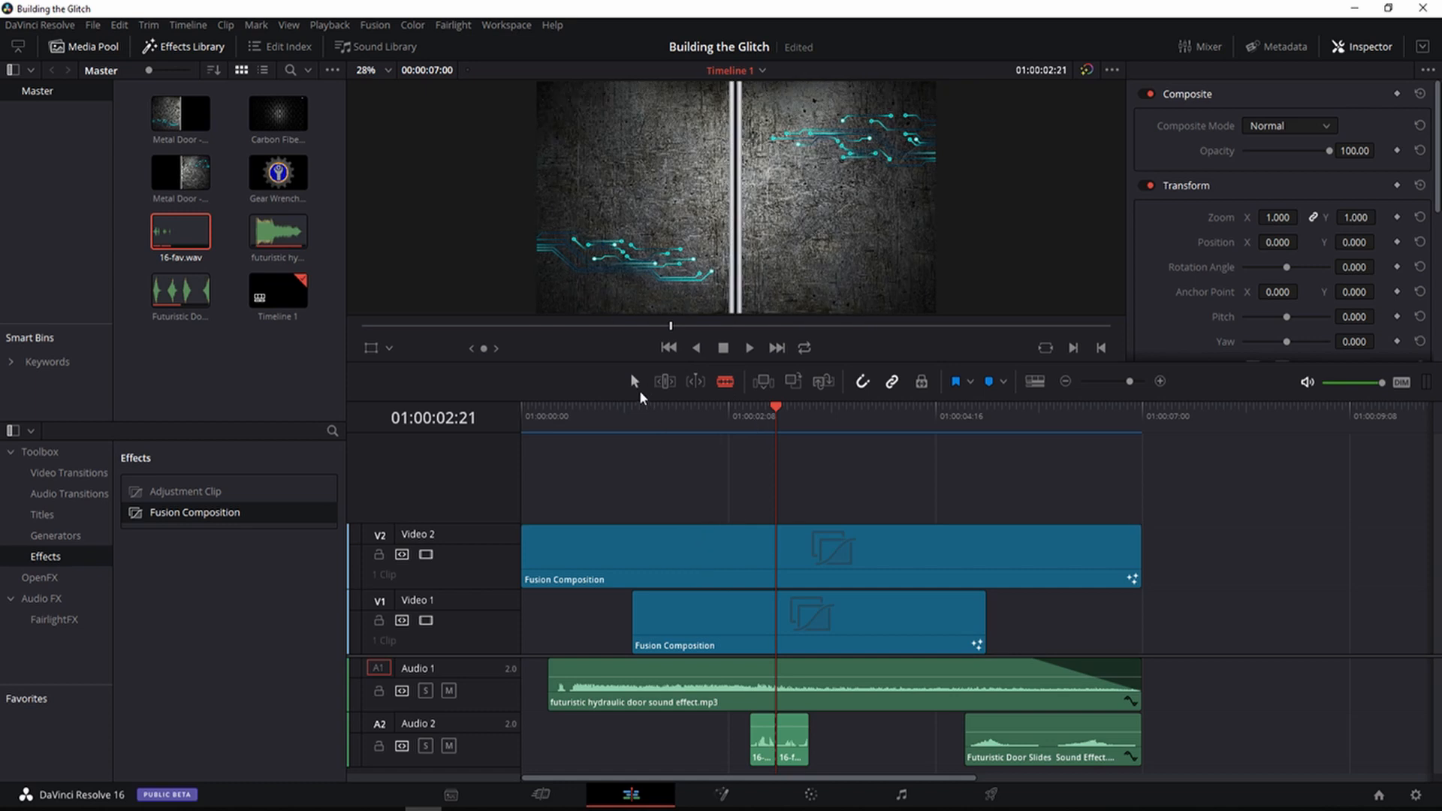
Step: Duplicate the second 16-fav.wav piece on Audio 2, extend the copy's start slightly and position it at 01:00:03:18
click(790, 747)
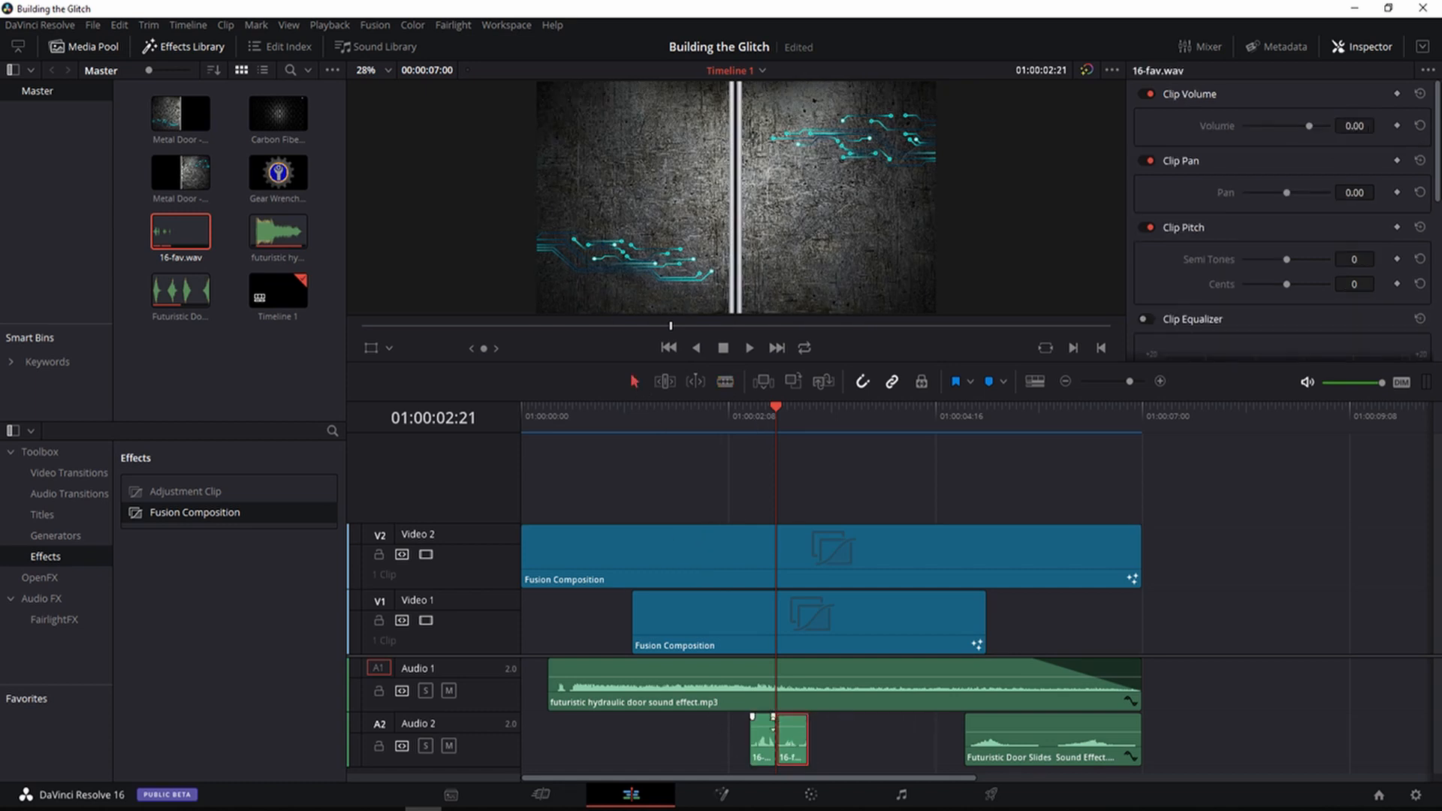
key(Down)
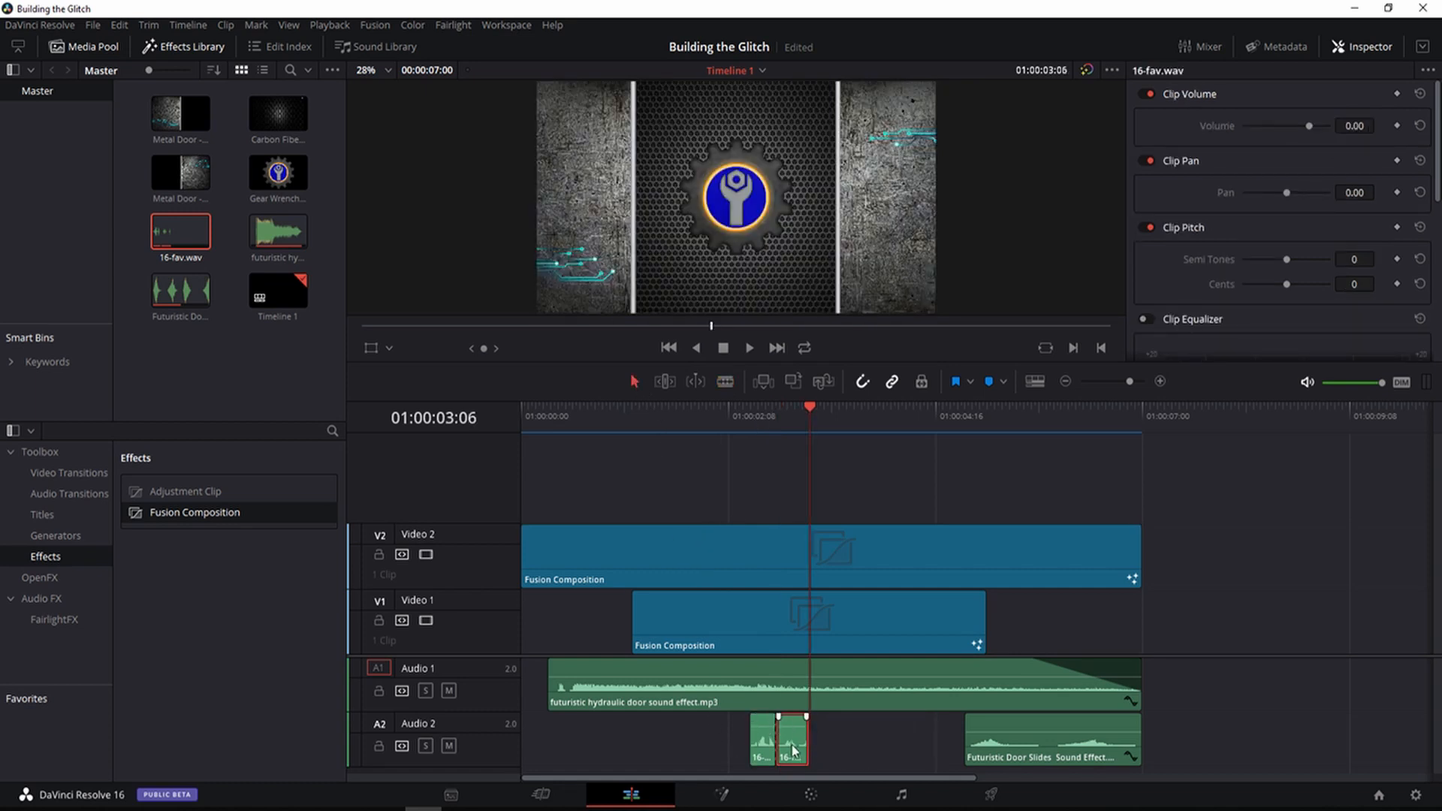
mouse_move(793, 746)
mouse_down()
mouse_move(813, 747)
mouse_move(801, 748)
mouse_up()
key(ctrl+v)
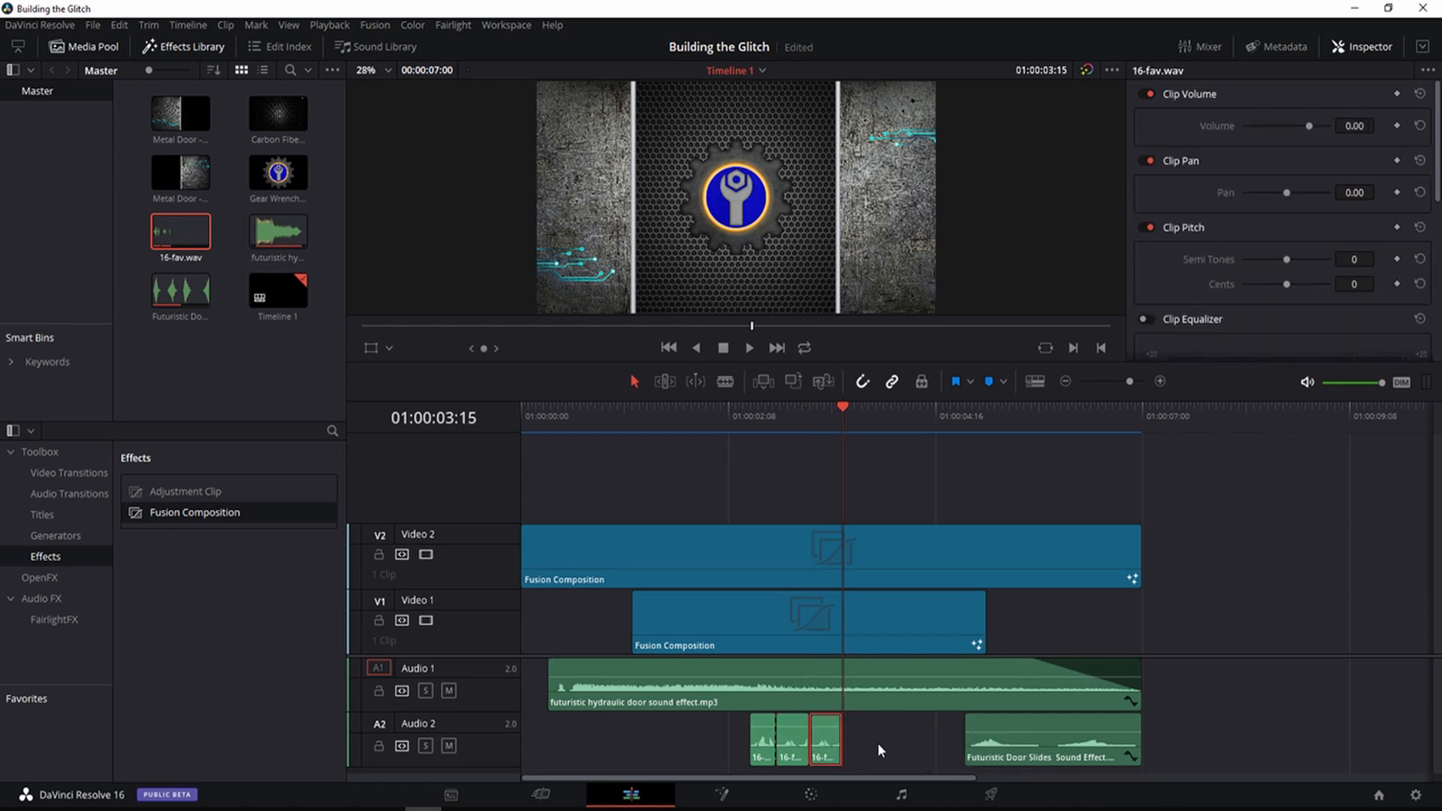
drag(825, 746, 930, 751)
key(space)
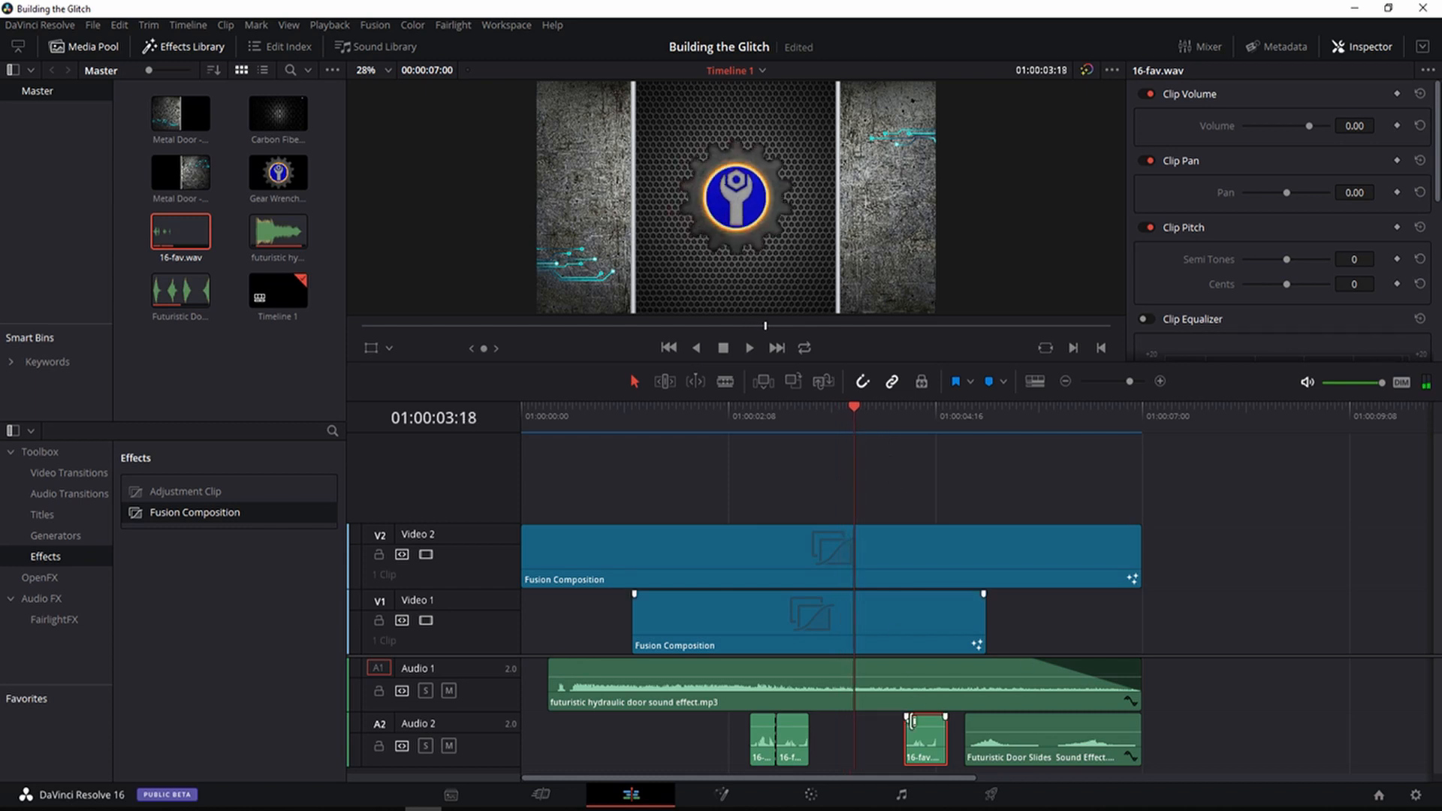
drag(929, 751, 881, 748)
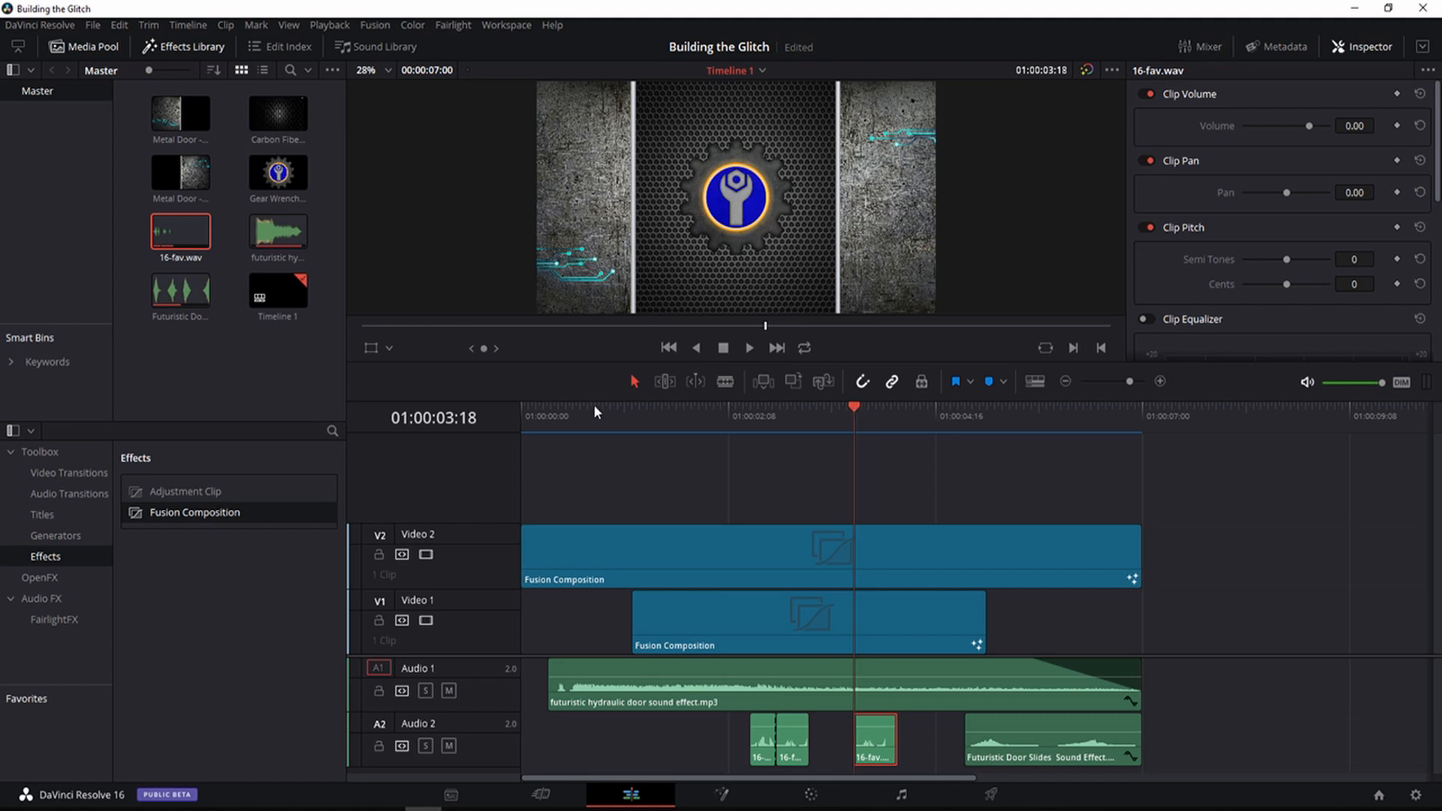
Step: Play back Timeline 1 from the start to check the sound effects against the doors and glitch
drag(858, 408, 513, 408)
click(749, 348)
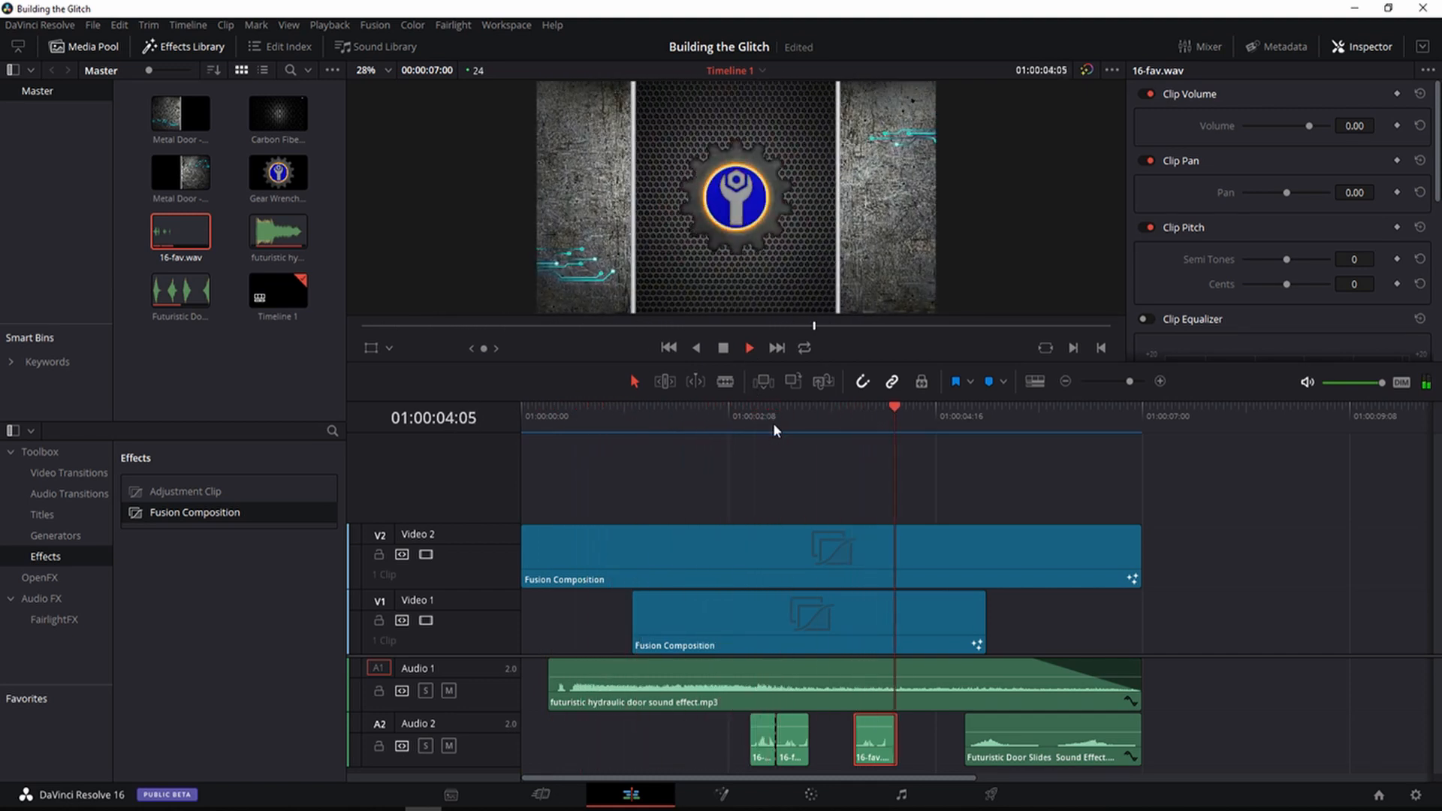
click(724, 349)
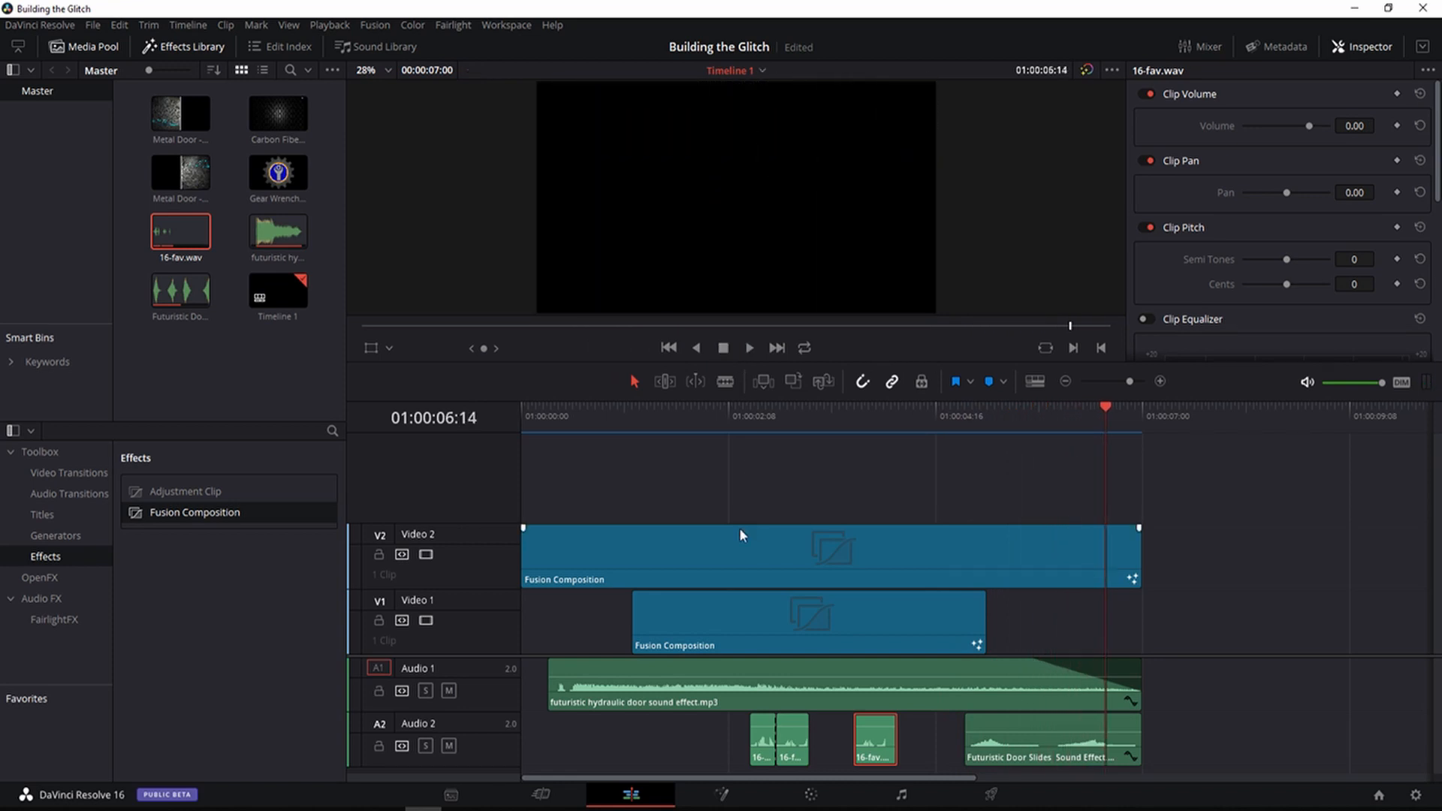
Step: Combine all the video and audio clips on Timeline 1 into a new compound clip
click(691, 728)
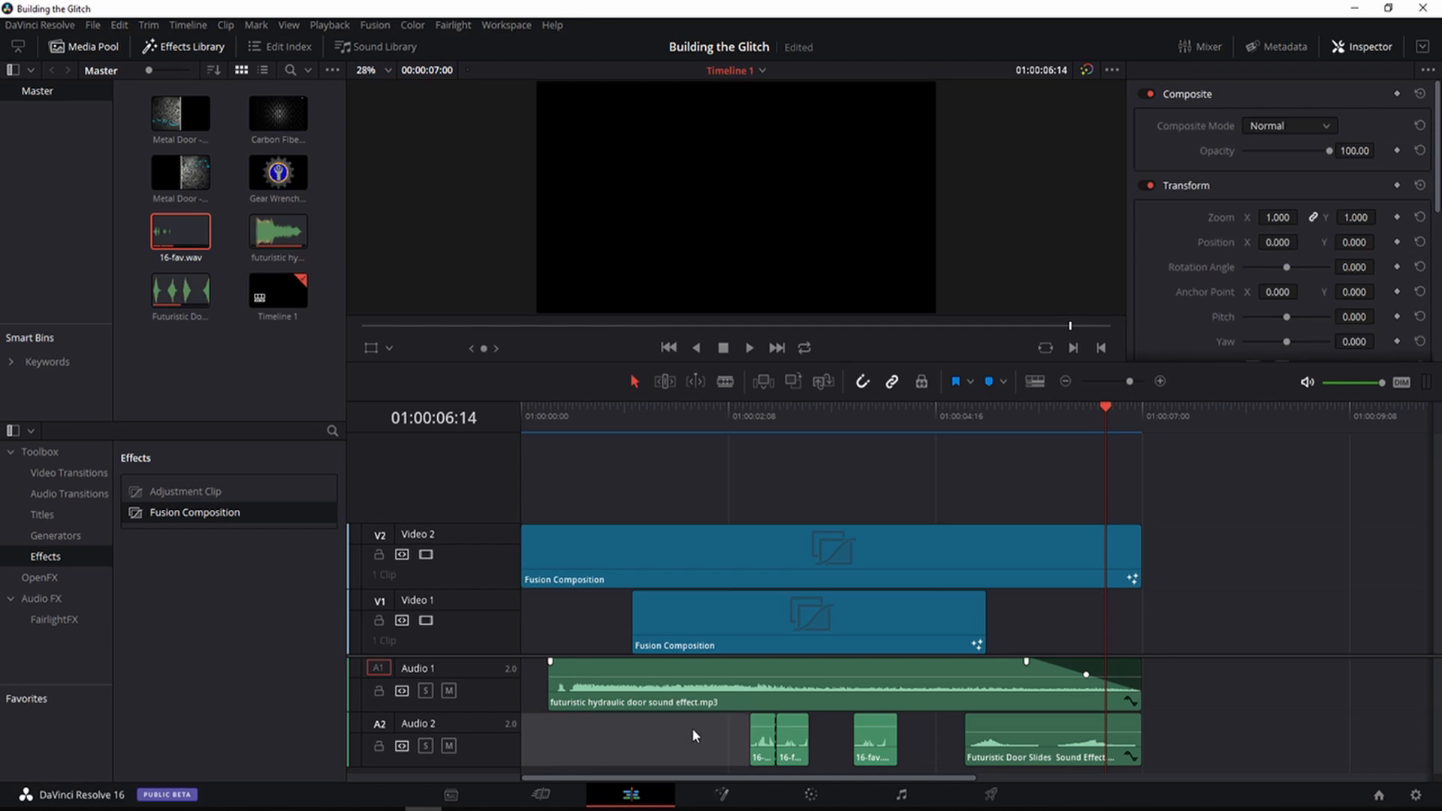
click(714, 554)
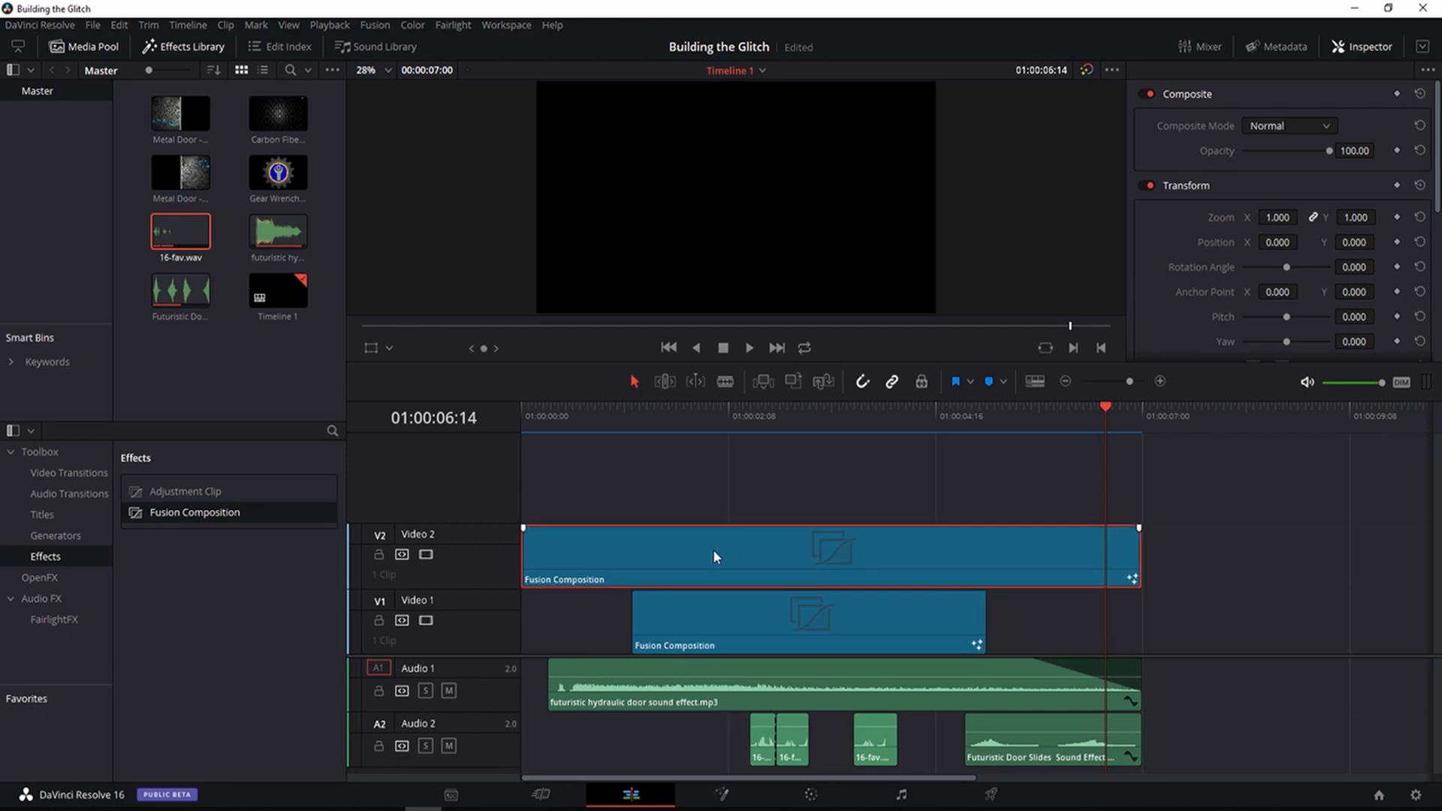
key(ctrl+a)
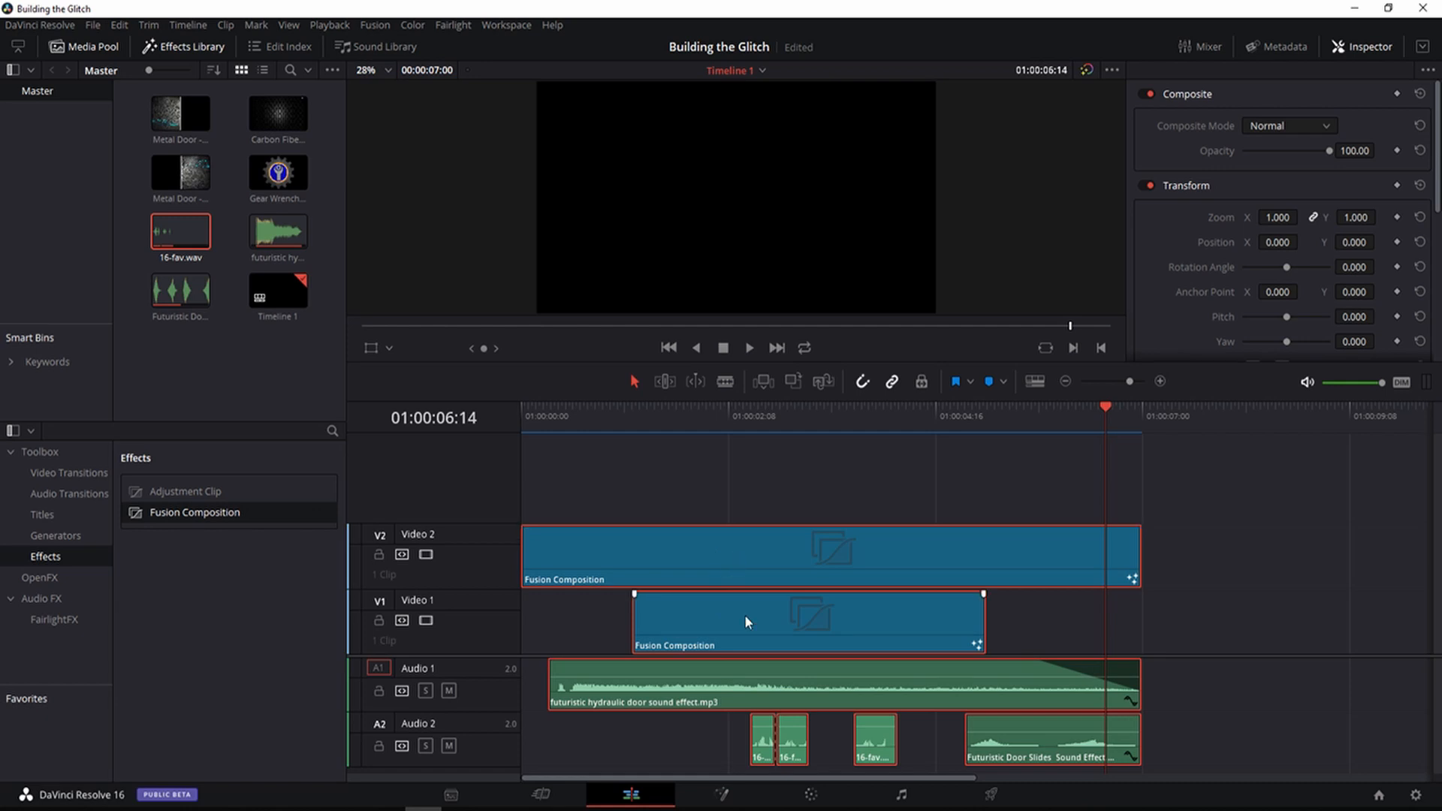
right_click(758, 557)
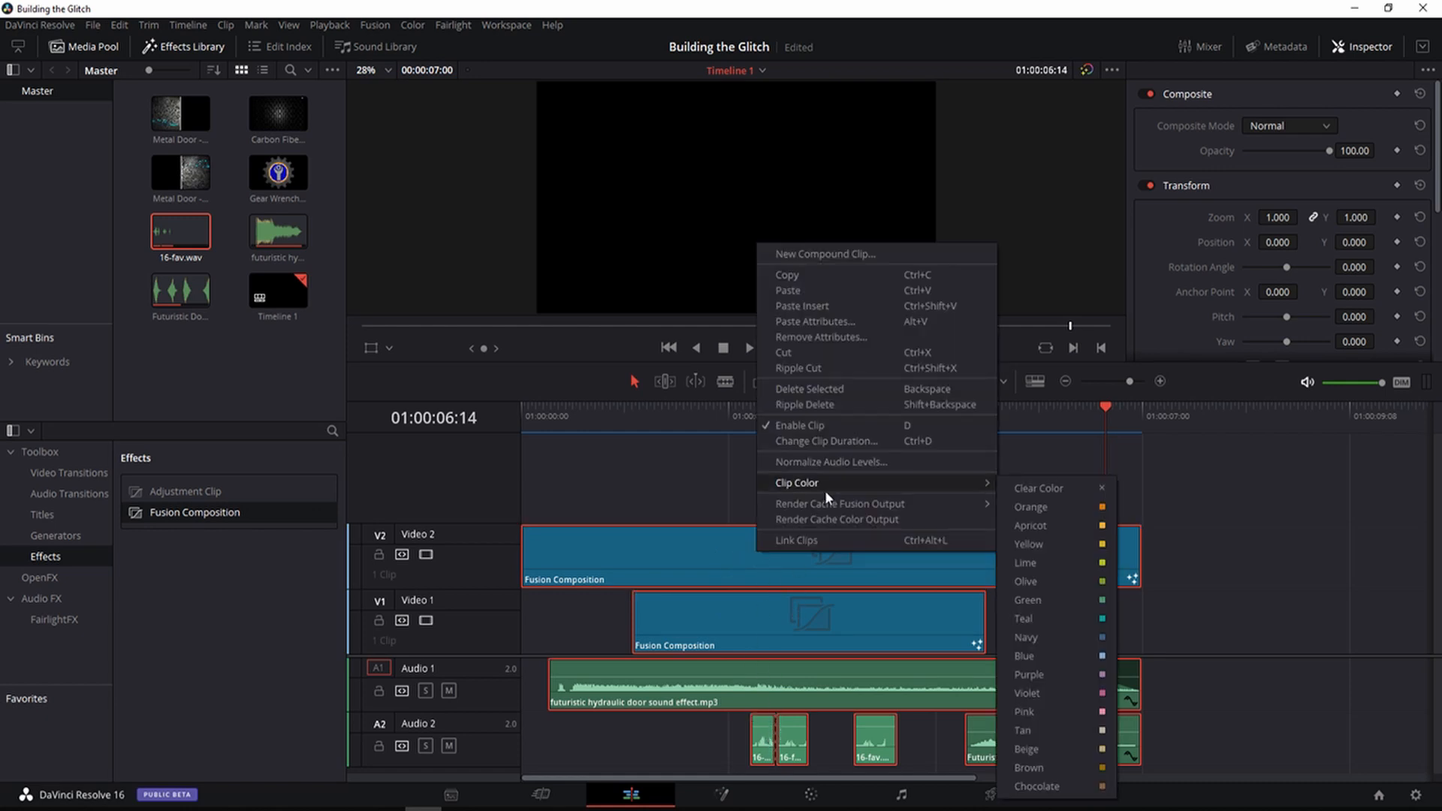
click(817, 254)
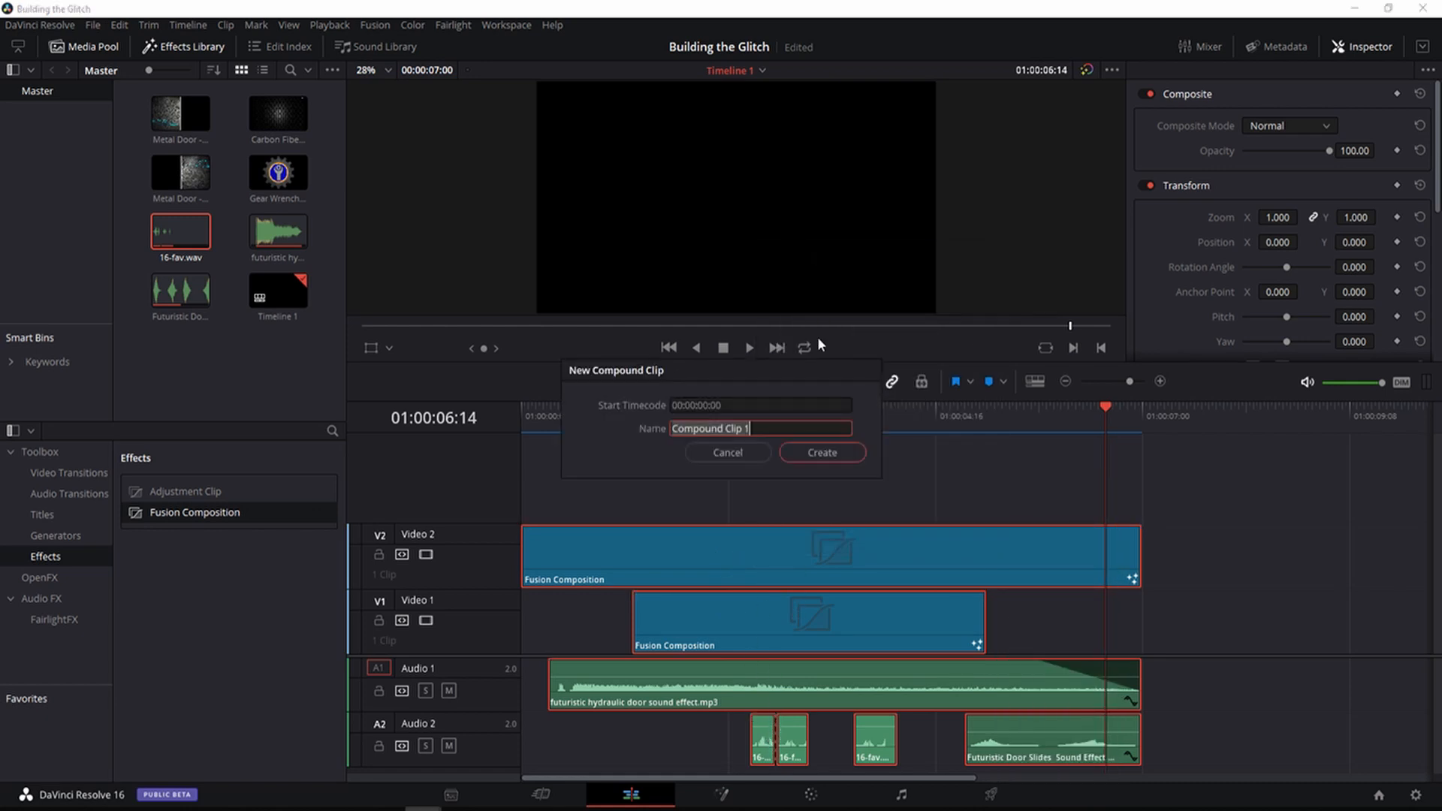
click(821, 453)
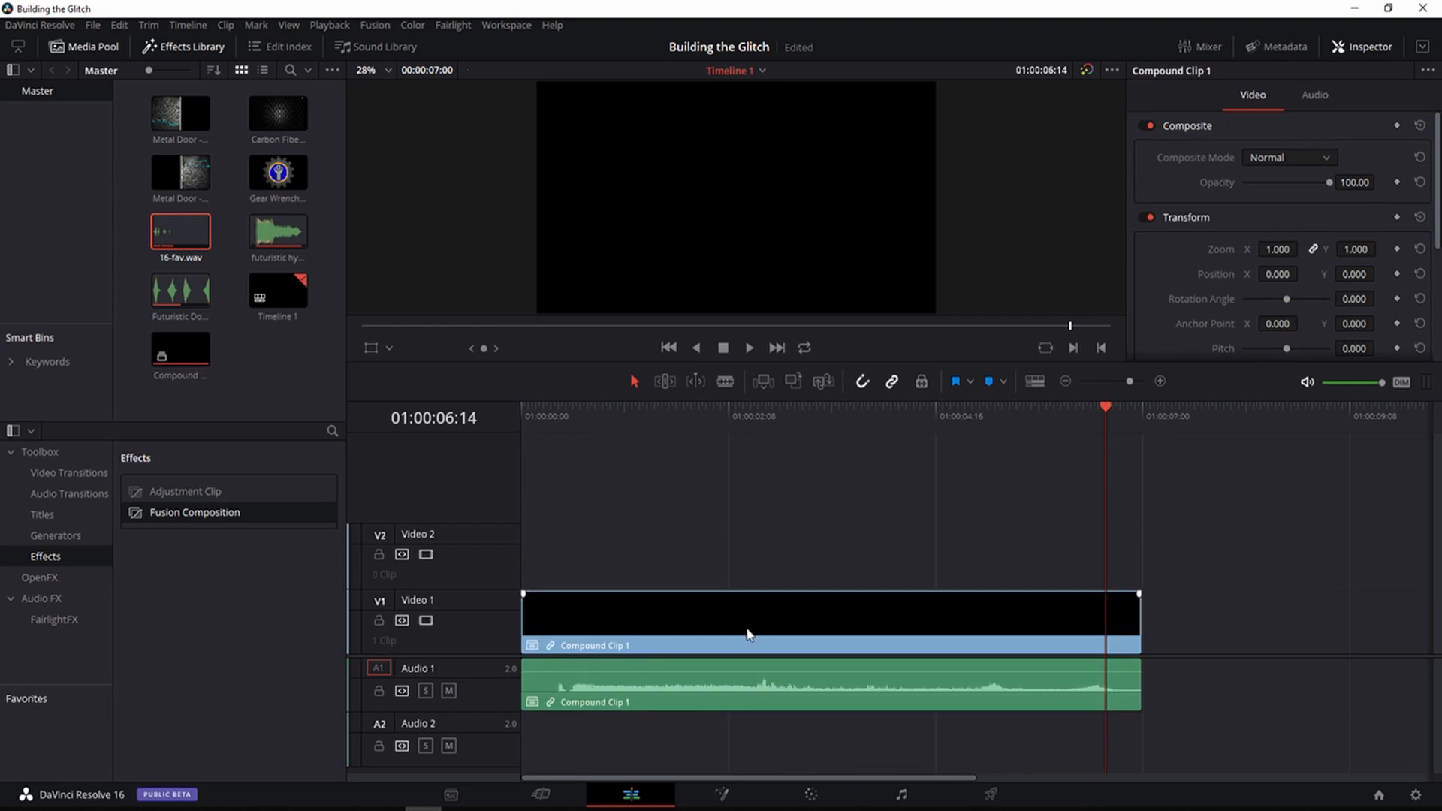
Step: Play back the compound clip from near its start to check the doors, logo and sound effects together
click(748, 635)
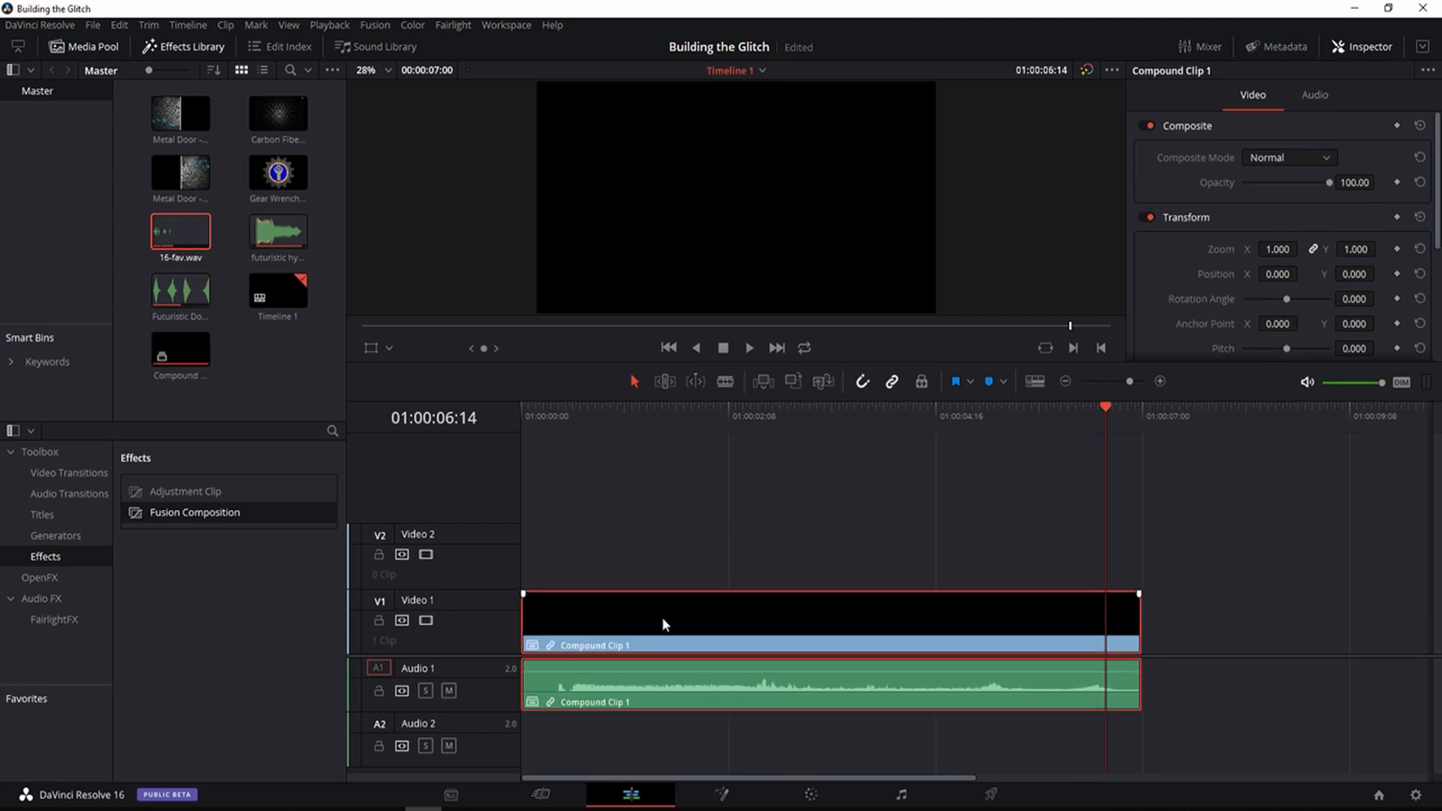
right_click(605, 630)
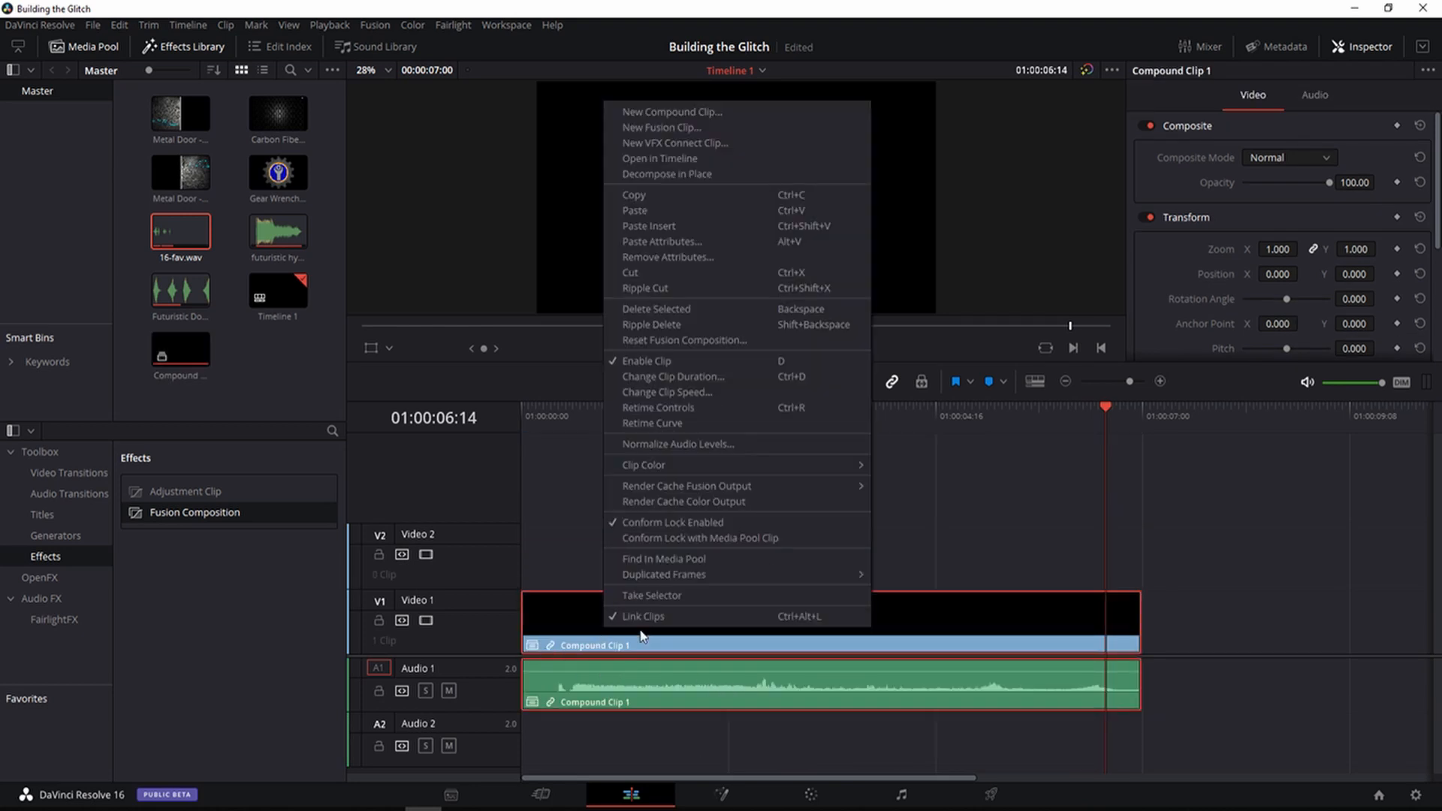
click(601, 644)
drag(1110, 412, 553, 410)
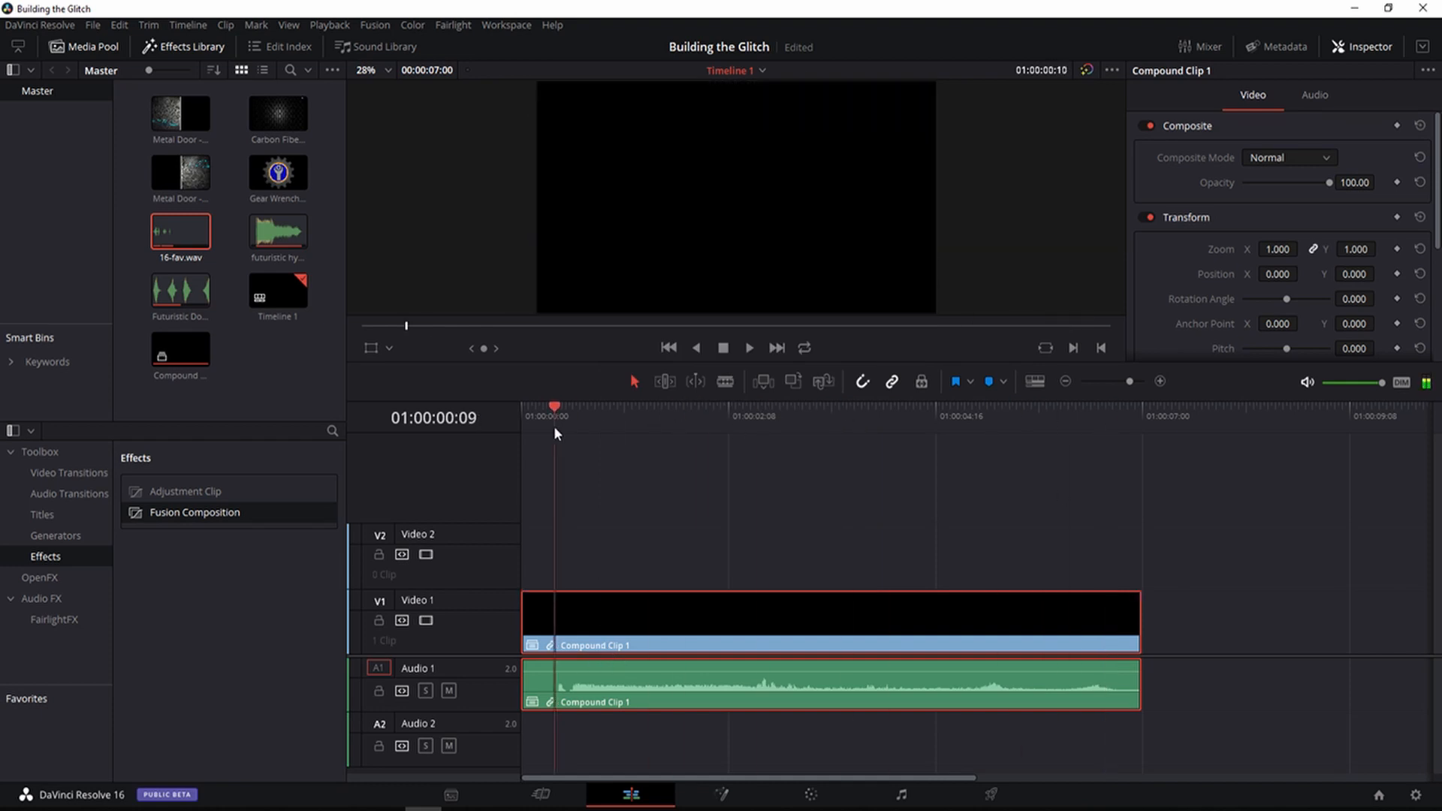
click(748, 348)
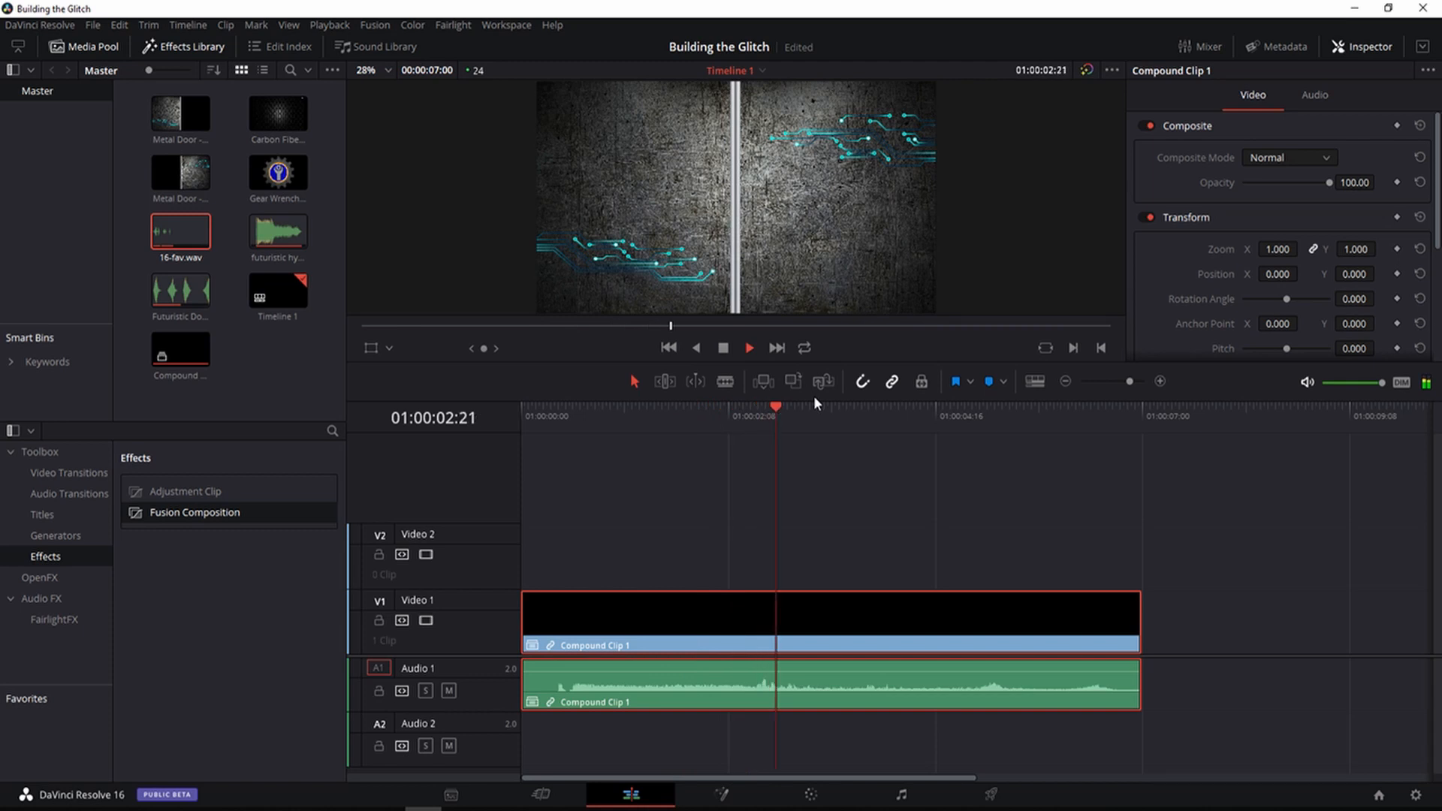
click(726, 348)
Step: Turn on Render Cache Fusion Output for the compound clip and return the playhead to the timeline start
right_click(724, 639)
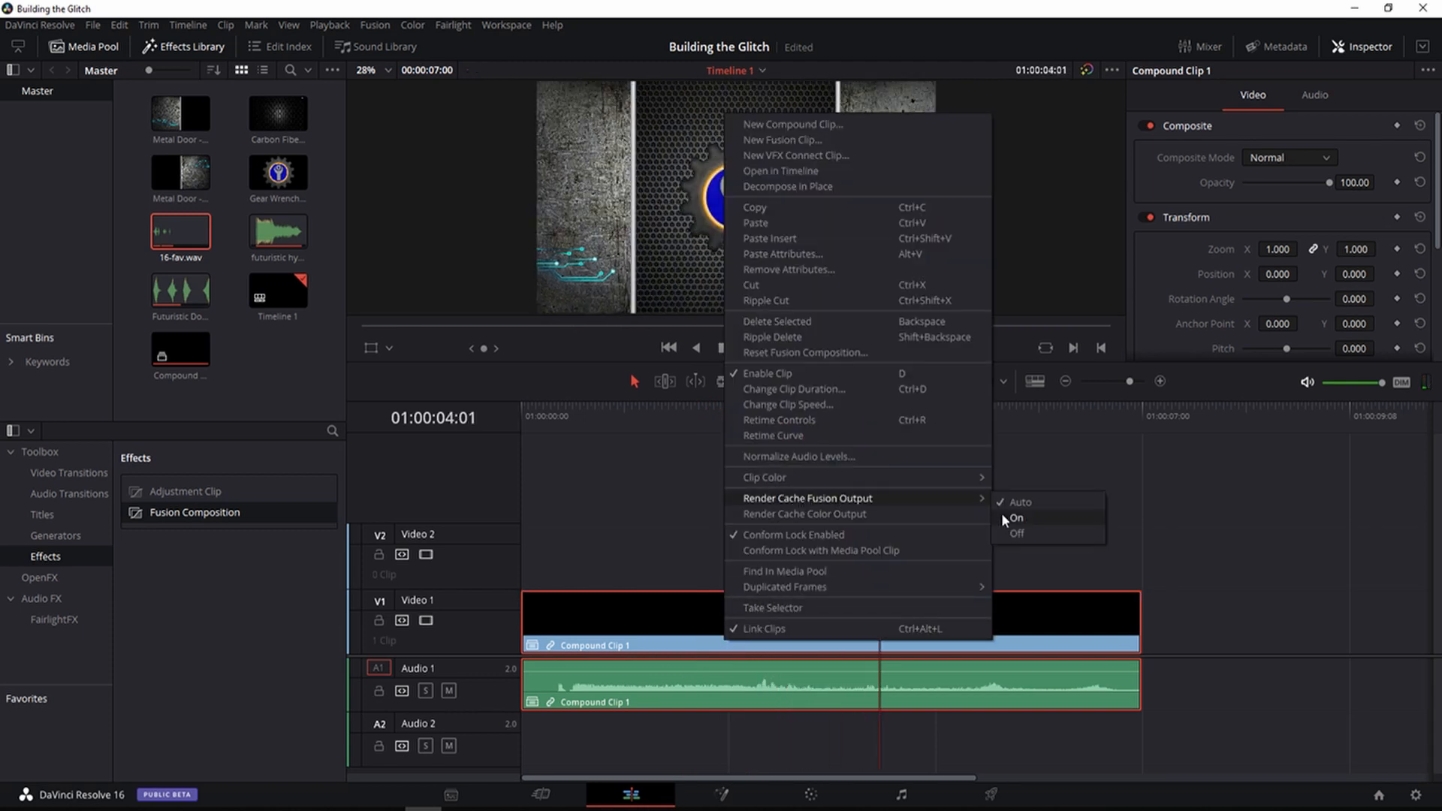
click(1002, 512)
click(731, 502)
drag(880, 405, 503, 404)
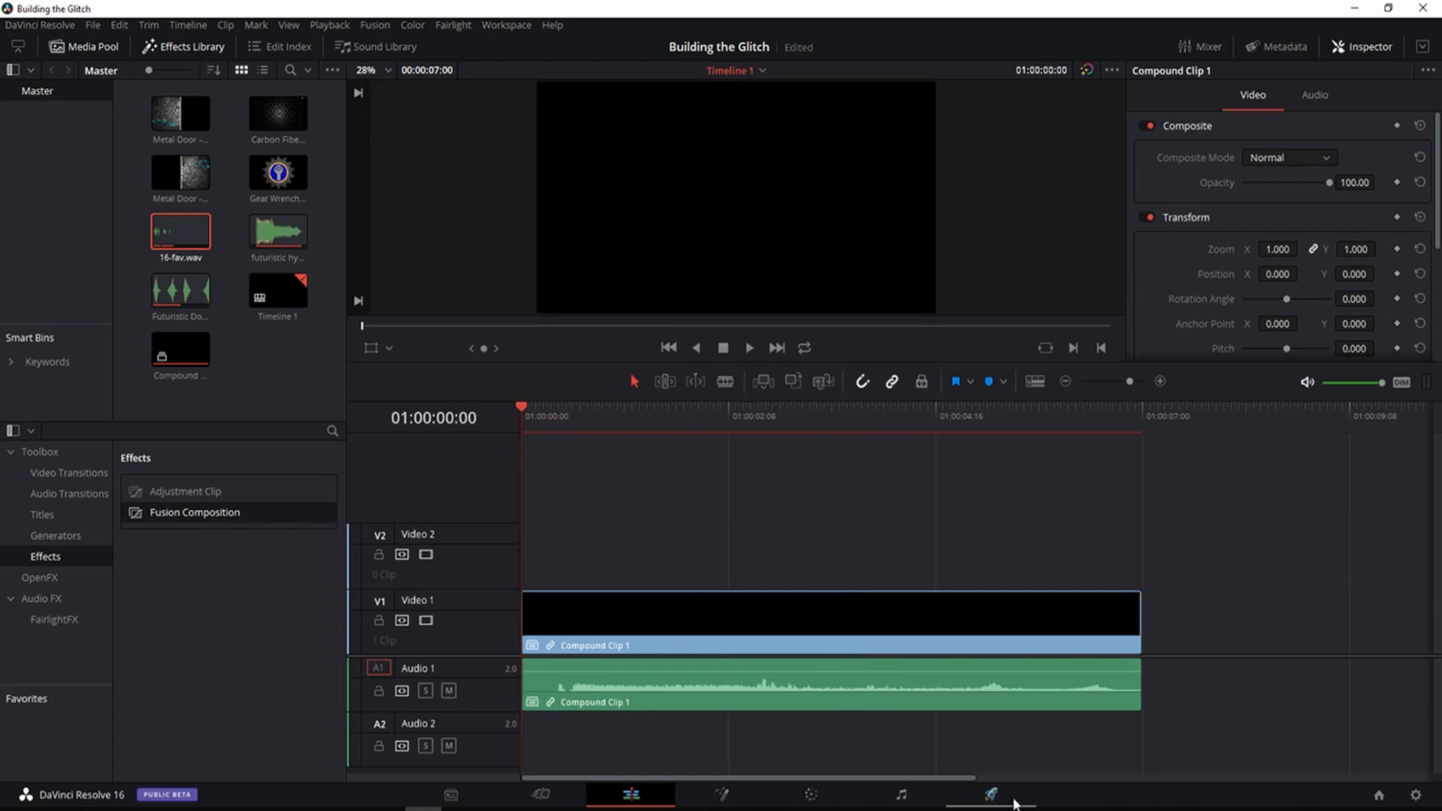
Step: Set up a delivery of Timeline 1 with the H.264 Master preset and the filename Glitch Transition
click(992, 794)
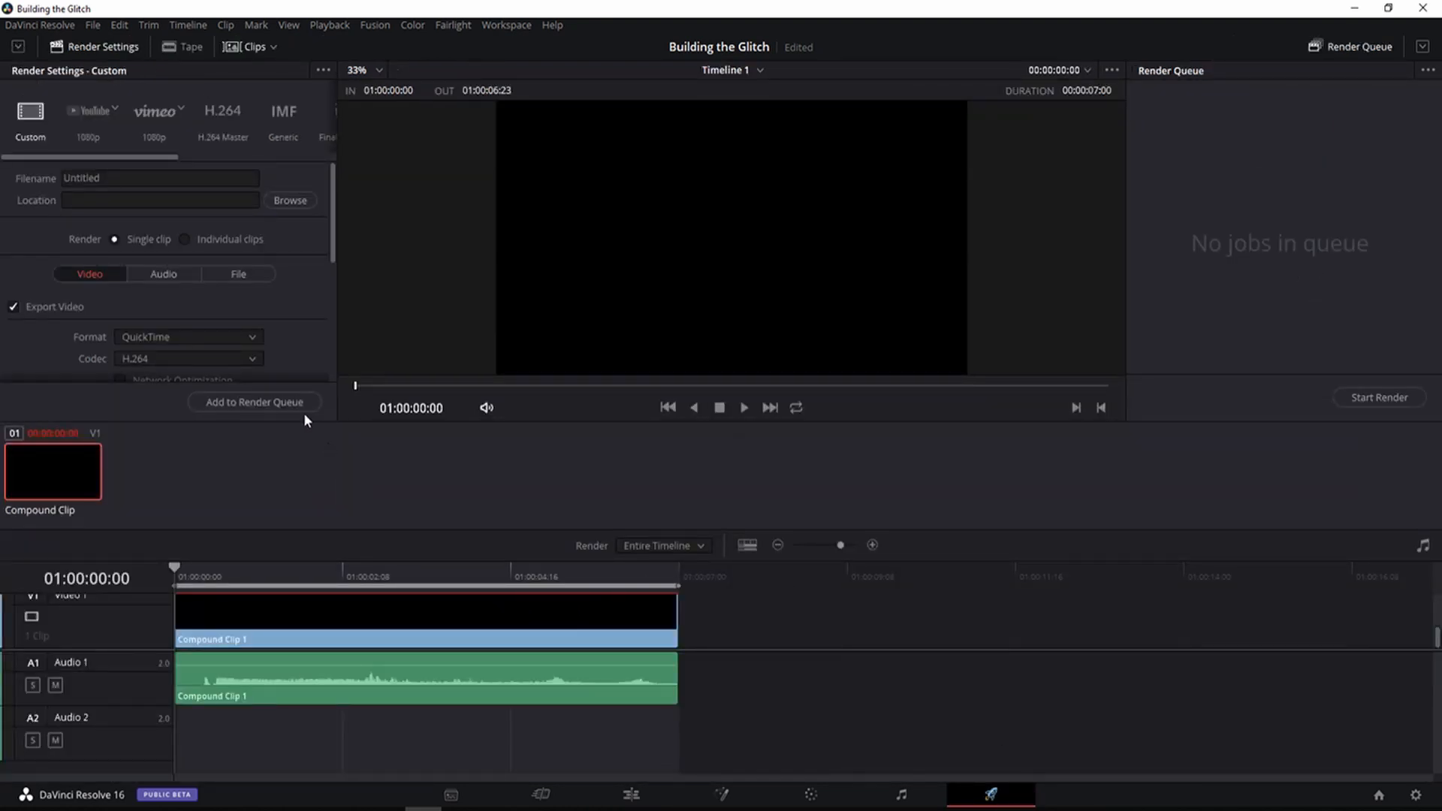
click(221, 119)
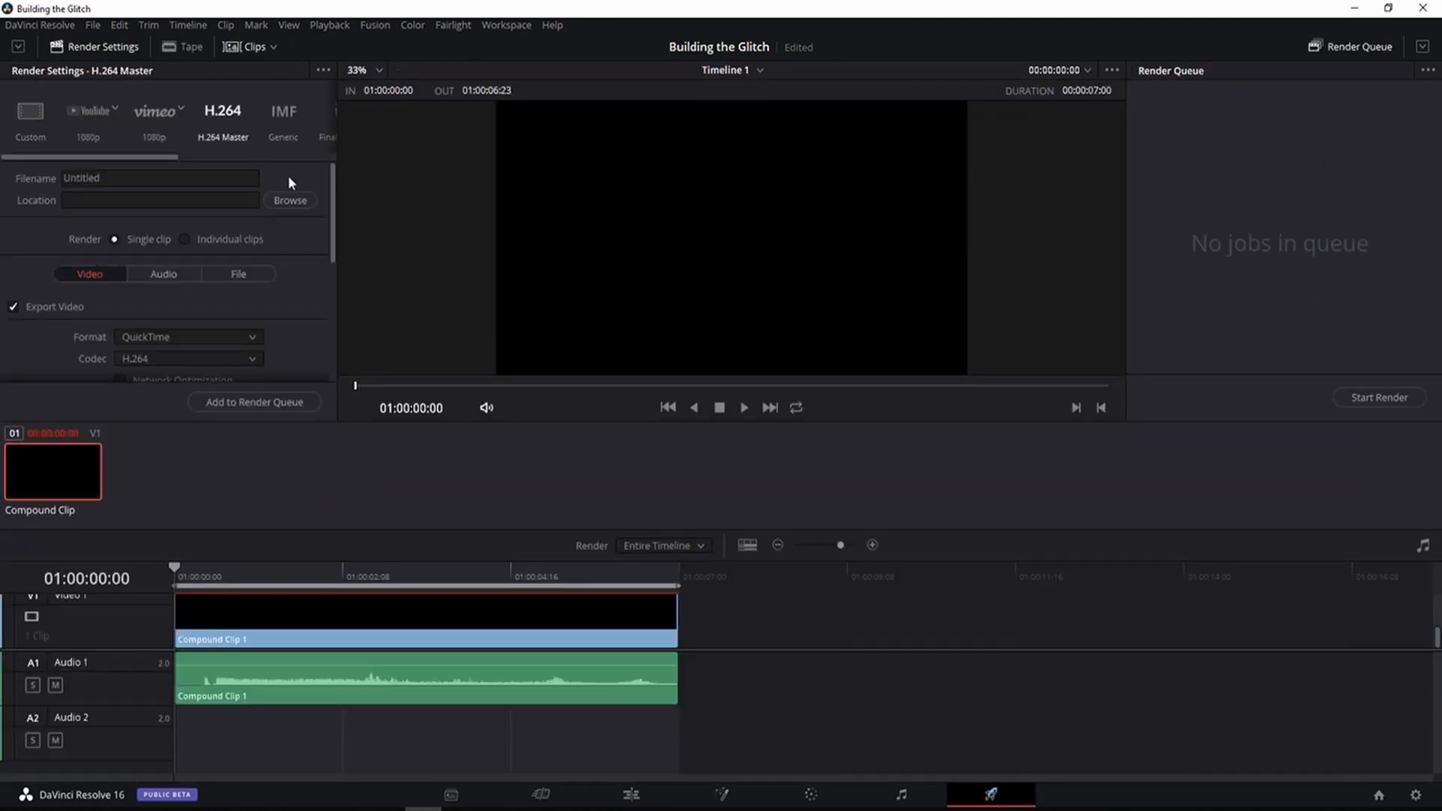
double_click(81, 178)
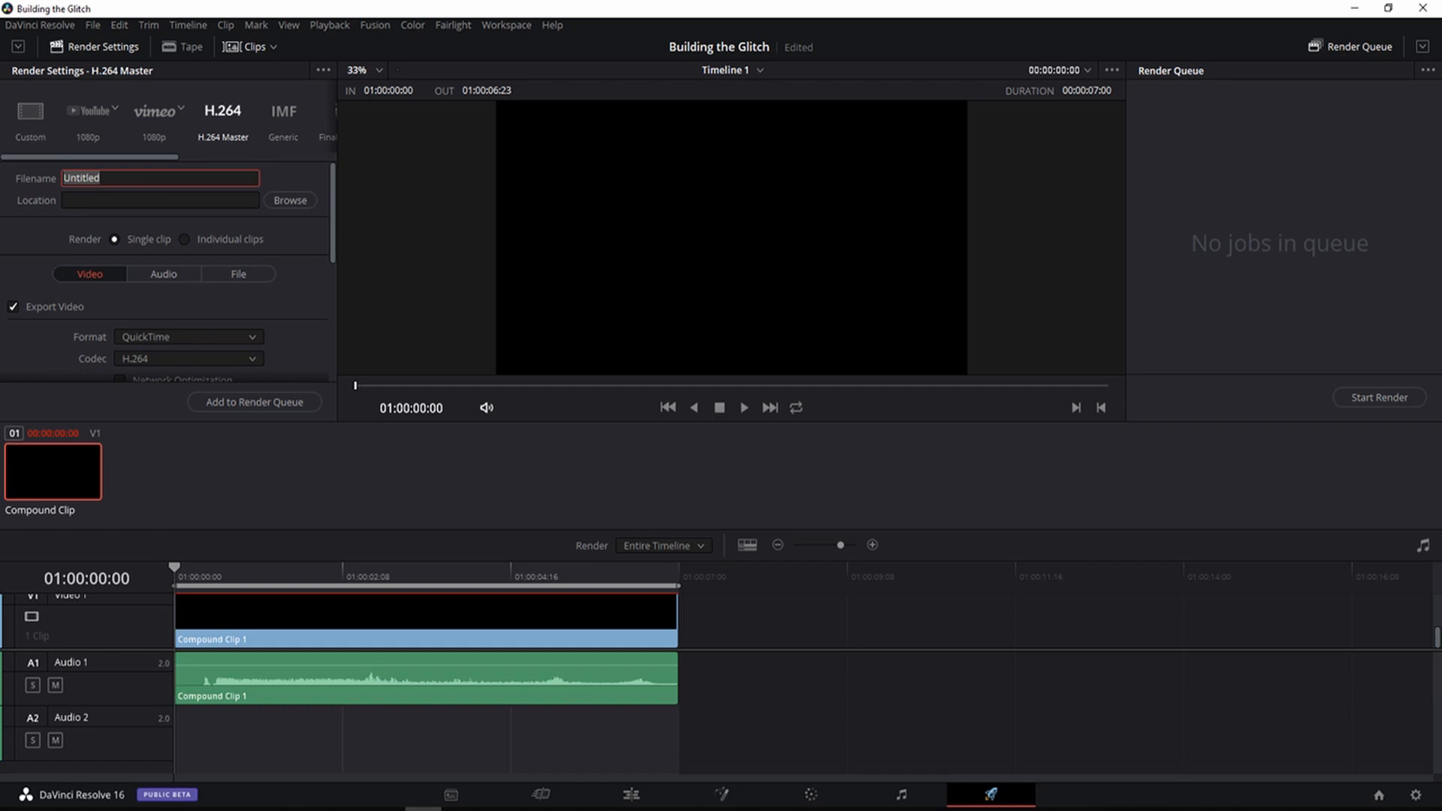
text(Glitch Transition)
Step: Set the render location to the Glitch Transition folder inside Youtube Graphics on the Desktop
click(290, 200)
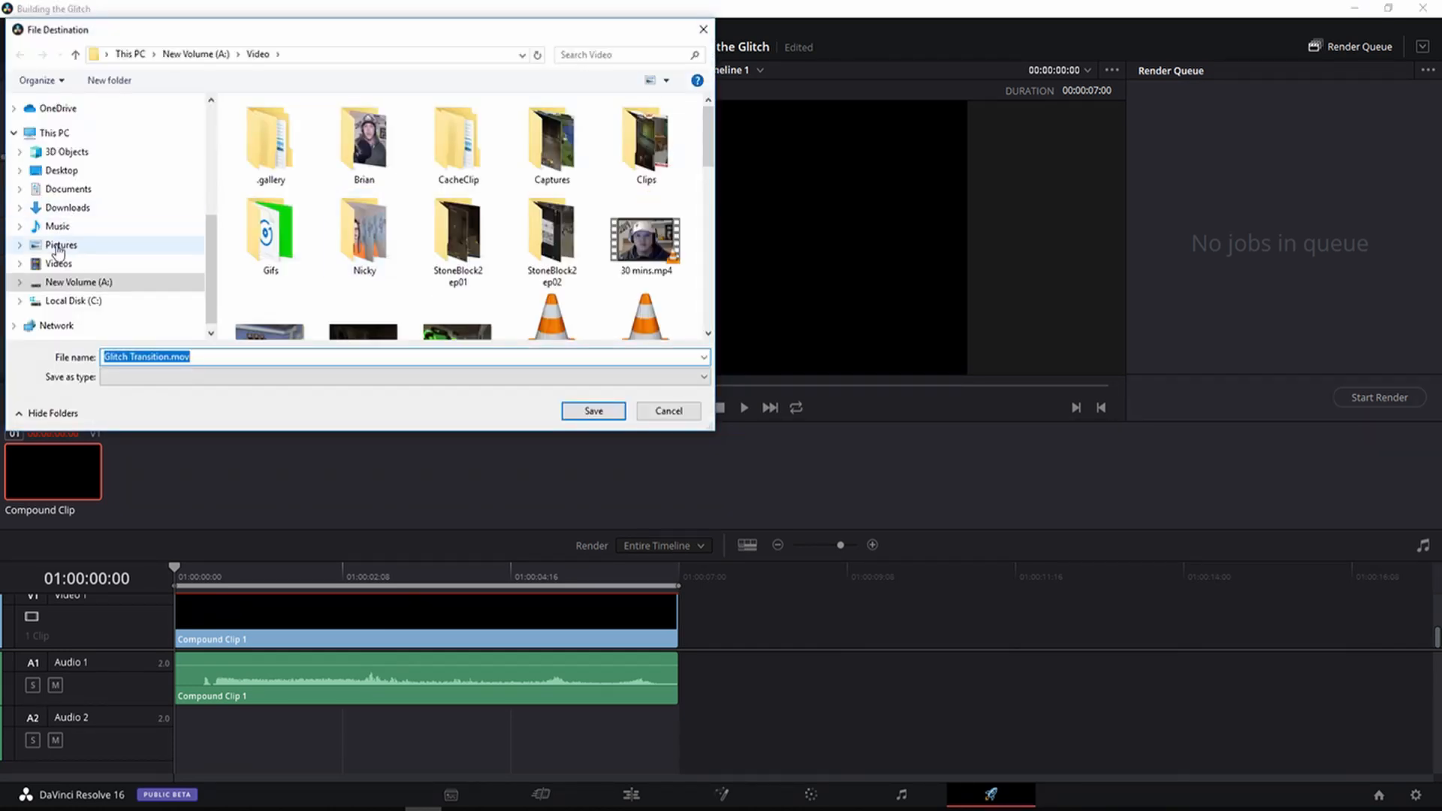
click(90, 244)
click(129, 208)
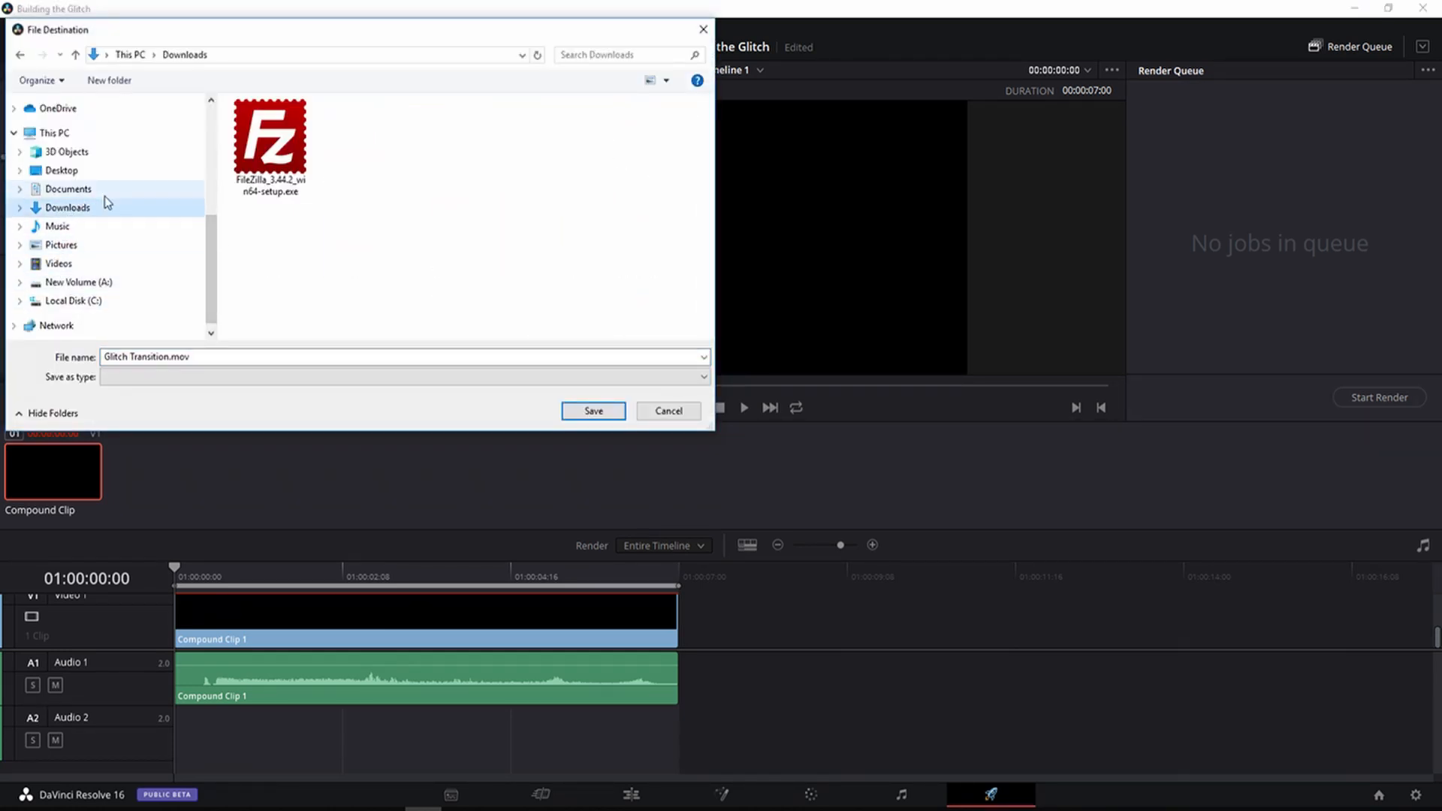
scroll(85, 172, up, 2)
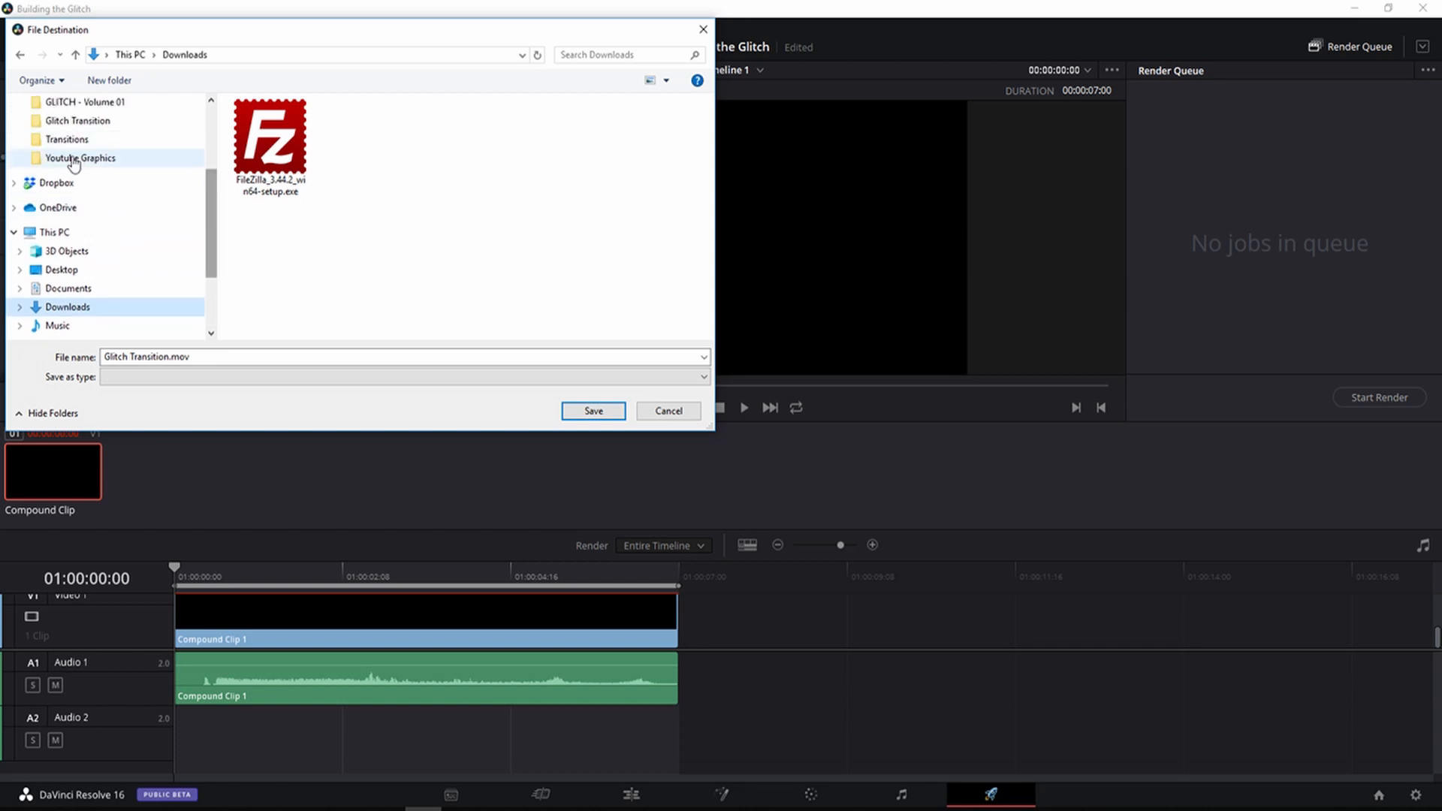
click(180, 158)
click(356, 147)
double_click(356, 146)
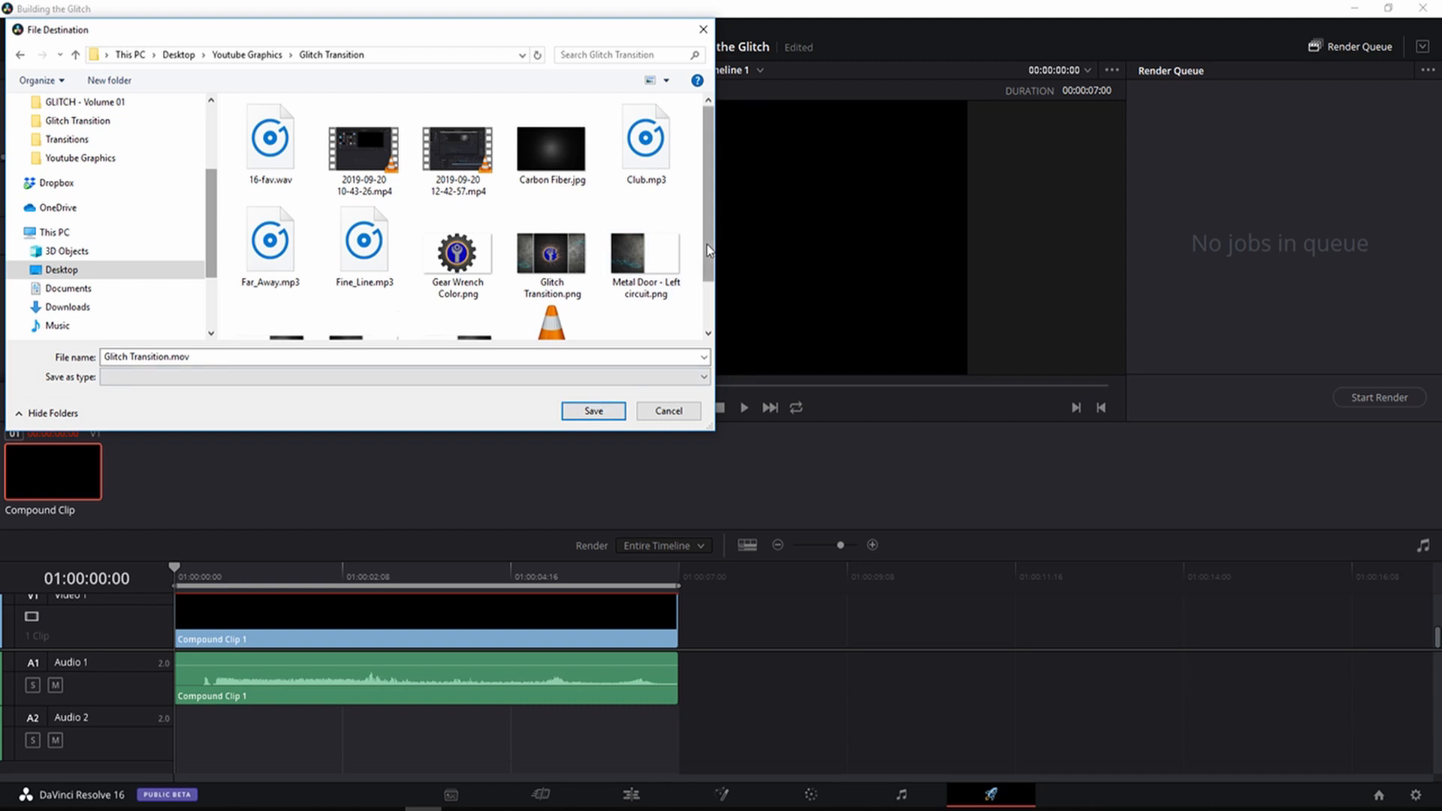
mouse_move(706, 244)
mouse_down()
mouse_move(708, 305)
mouse_move(710, 233)
mouse_up()
click(594, 411)
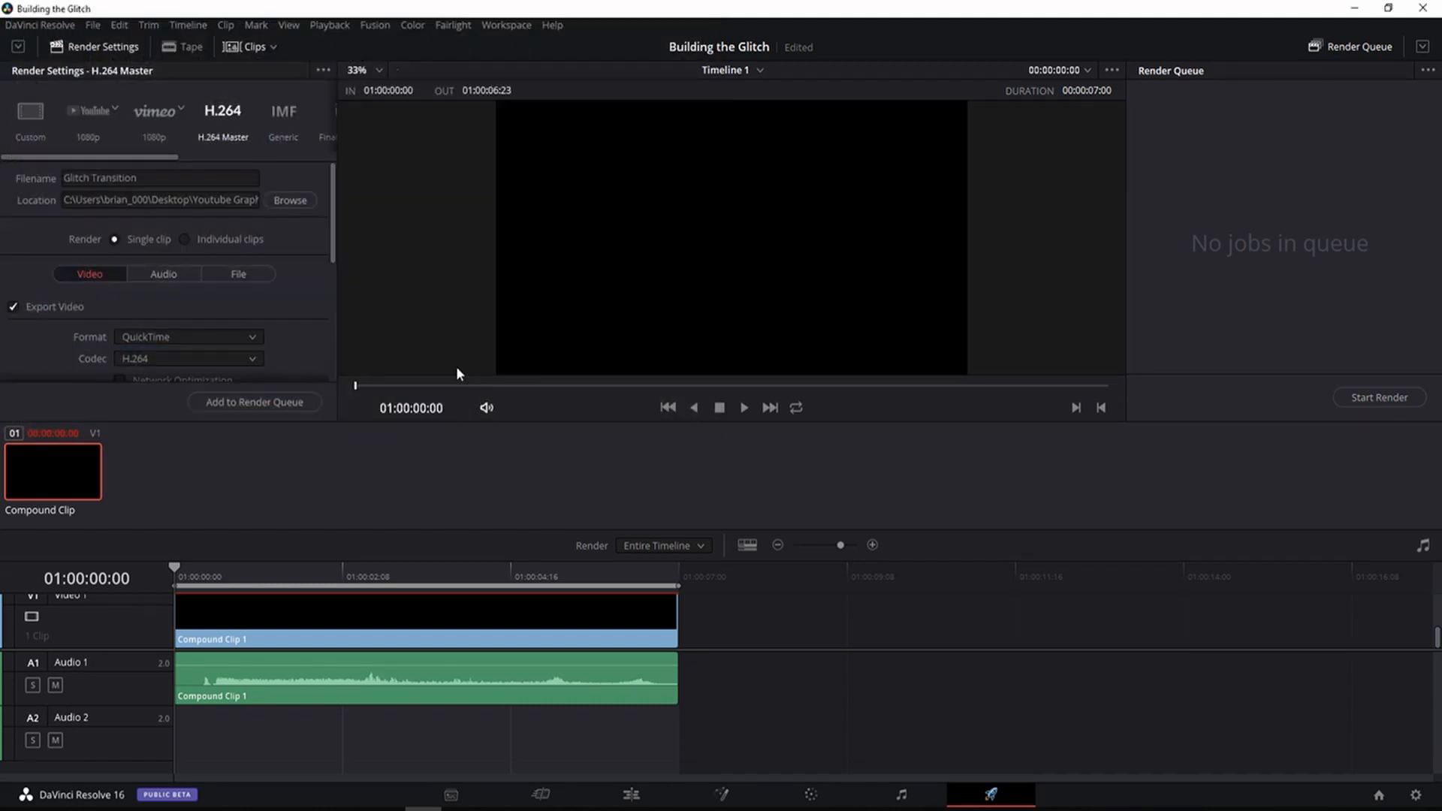
Step: Set the export codec to GoPro CineForm with the RGB 16-bit type
scroll(332, 264, down, 3)
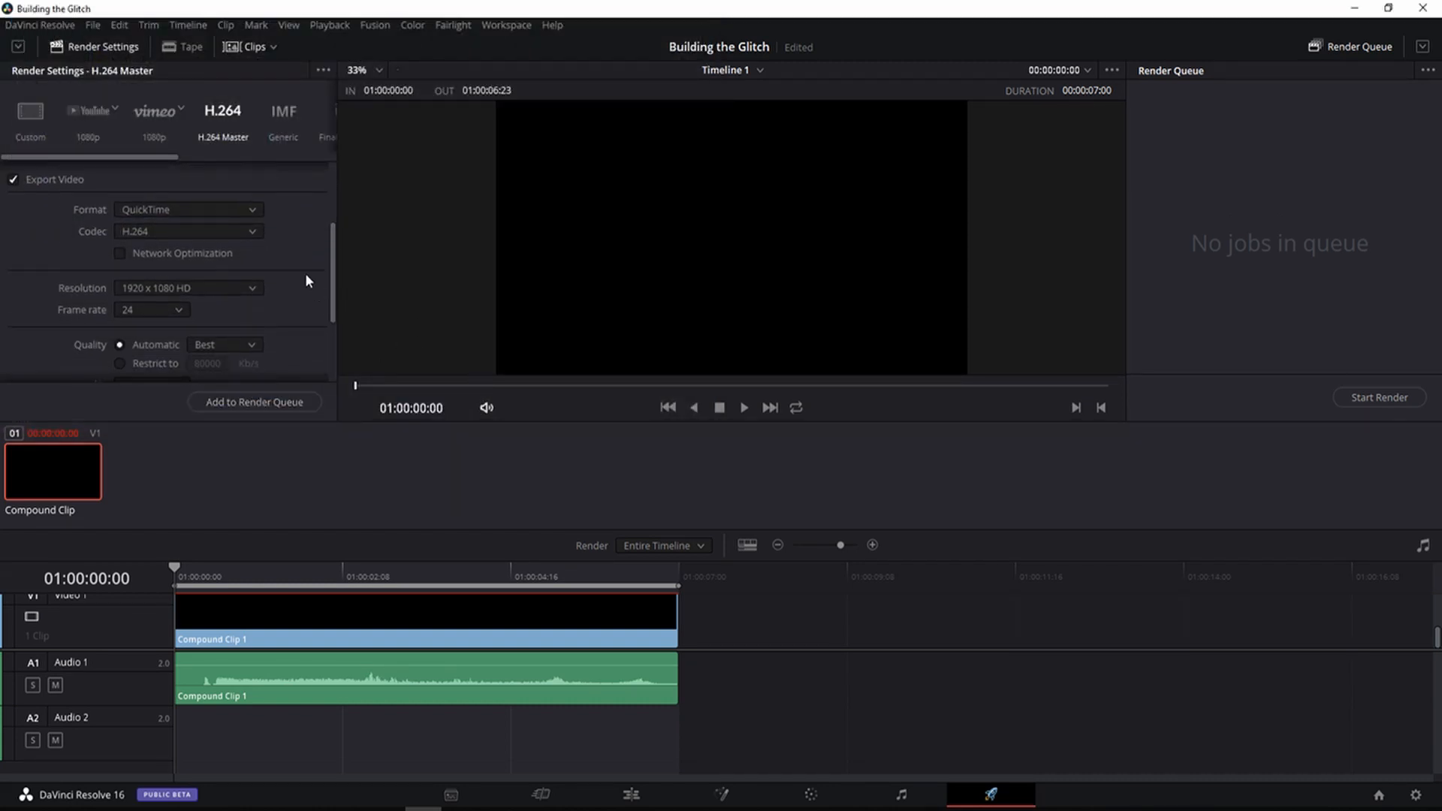
drag(331, 268, 324, 235)
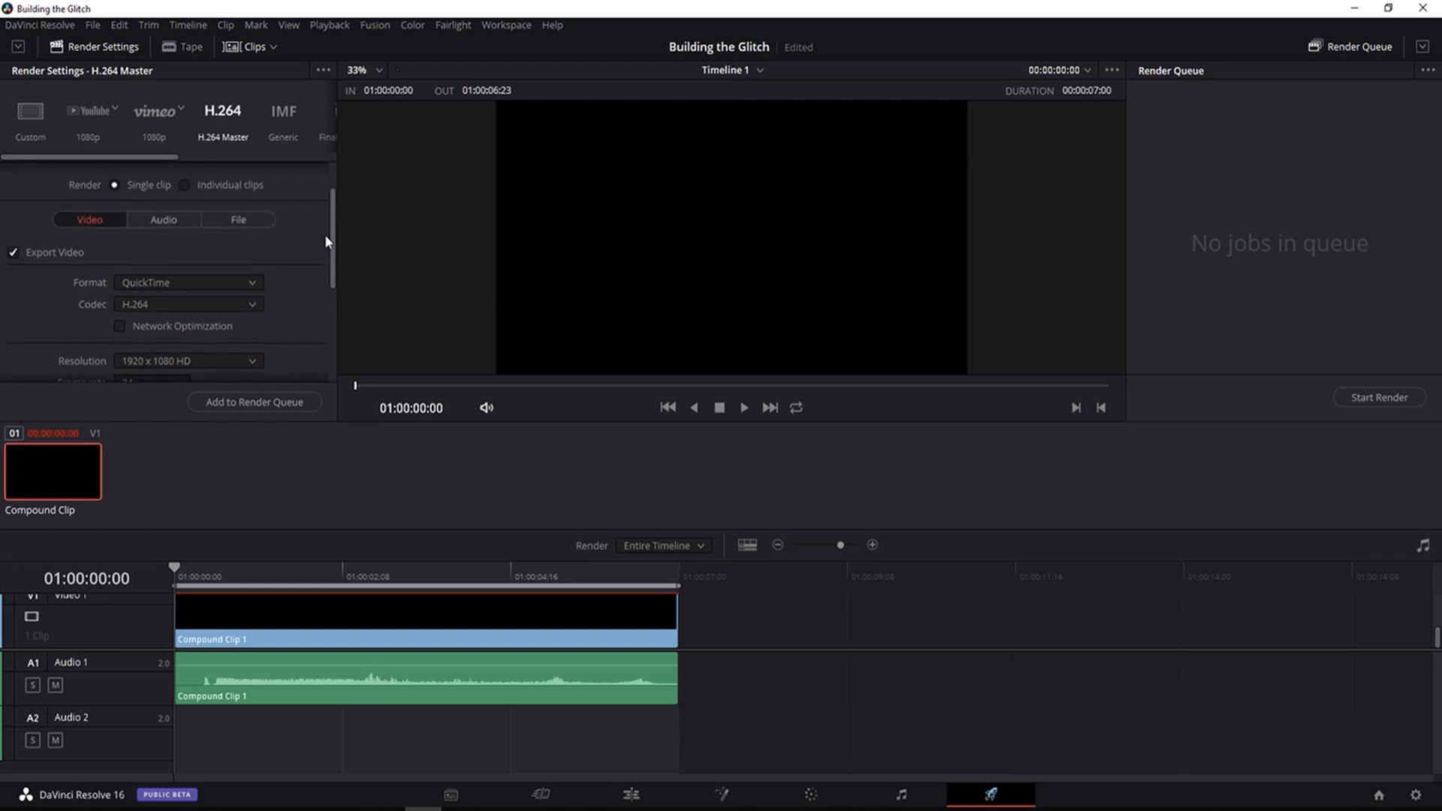
drag(324, 235, 321, 270)
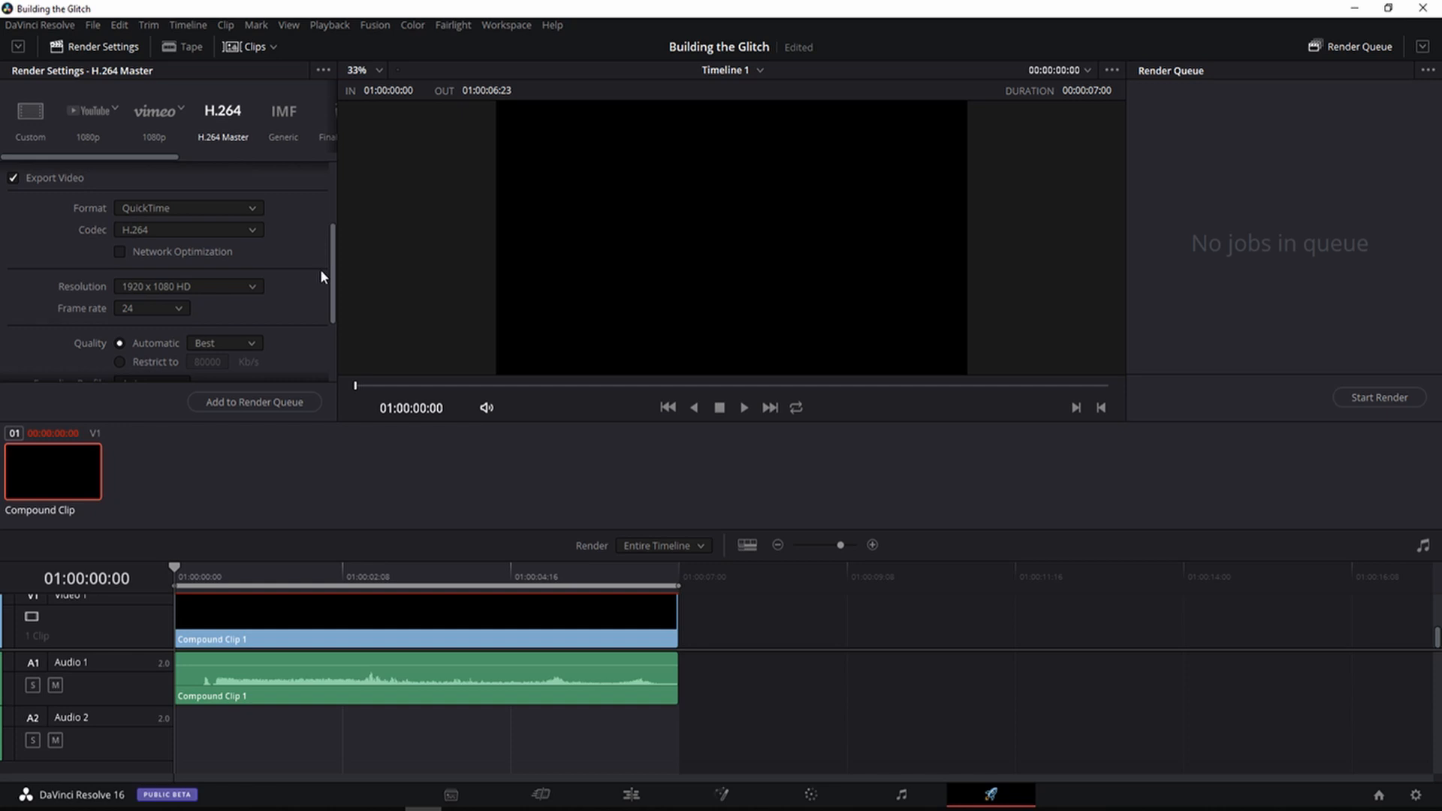
drag(321, 271, 322, 286)
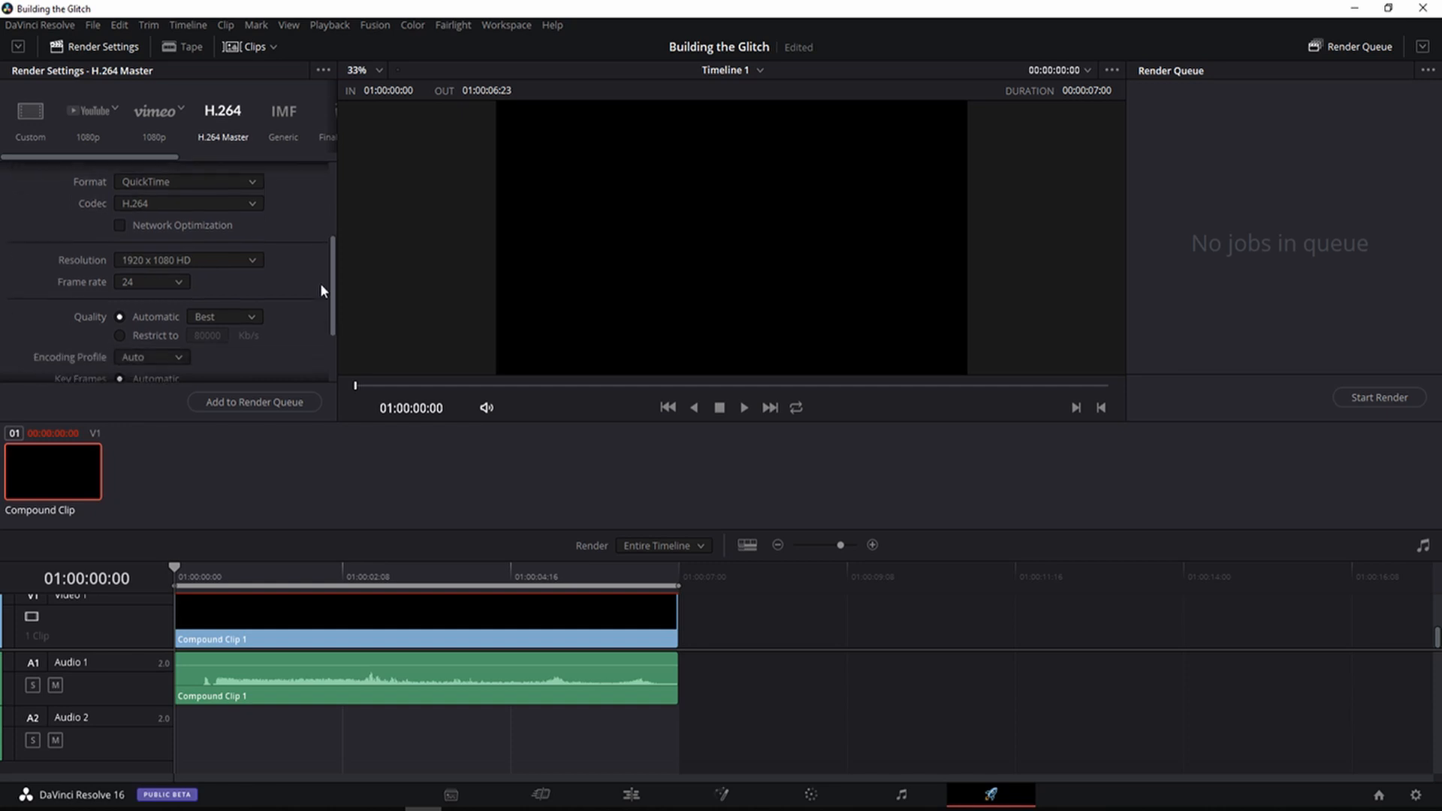
click(252, 200)
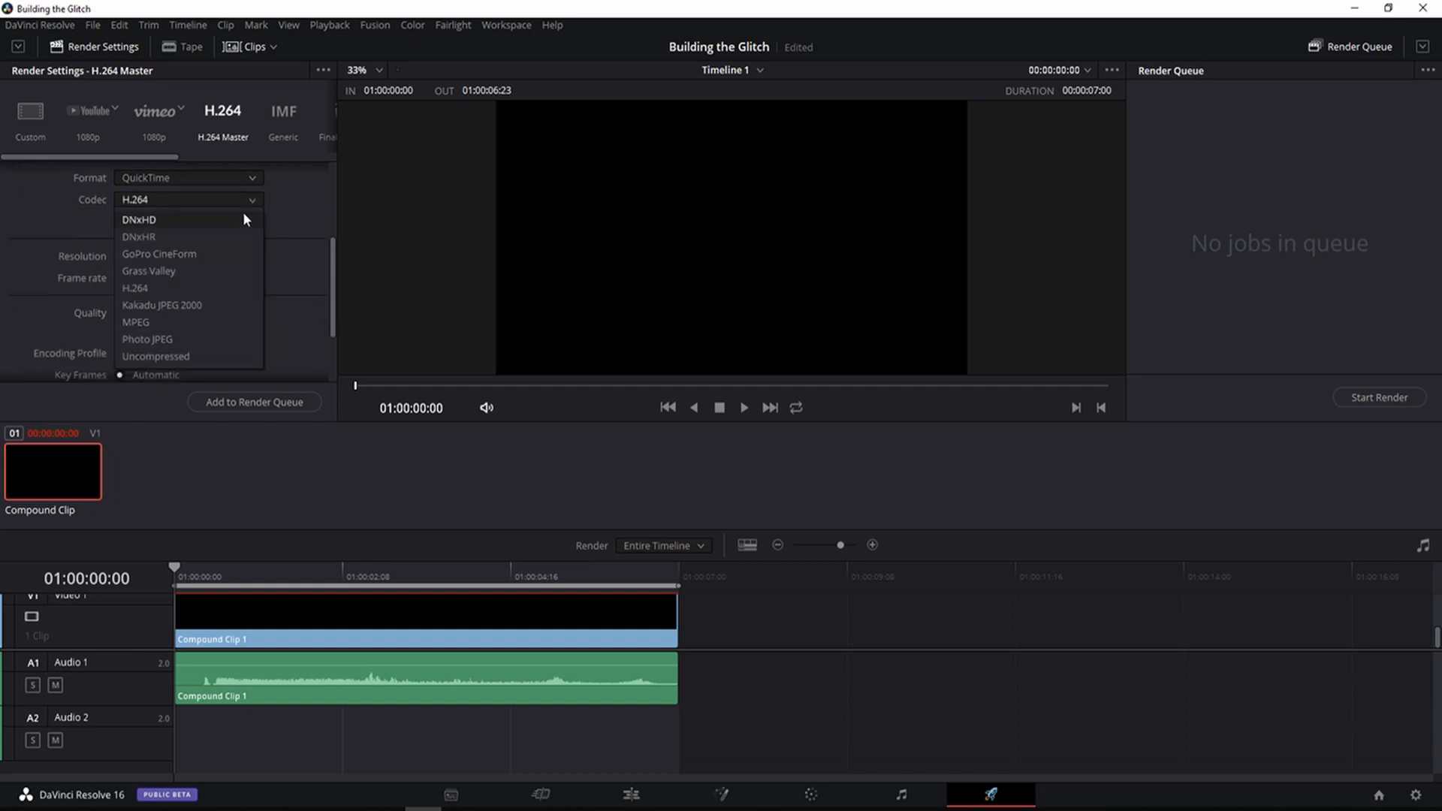
click(178, 254)
click(179, 220)
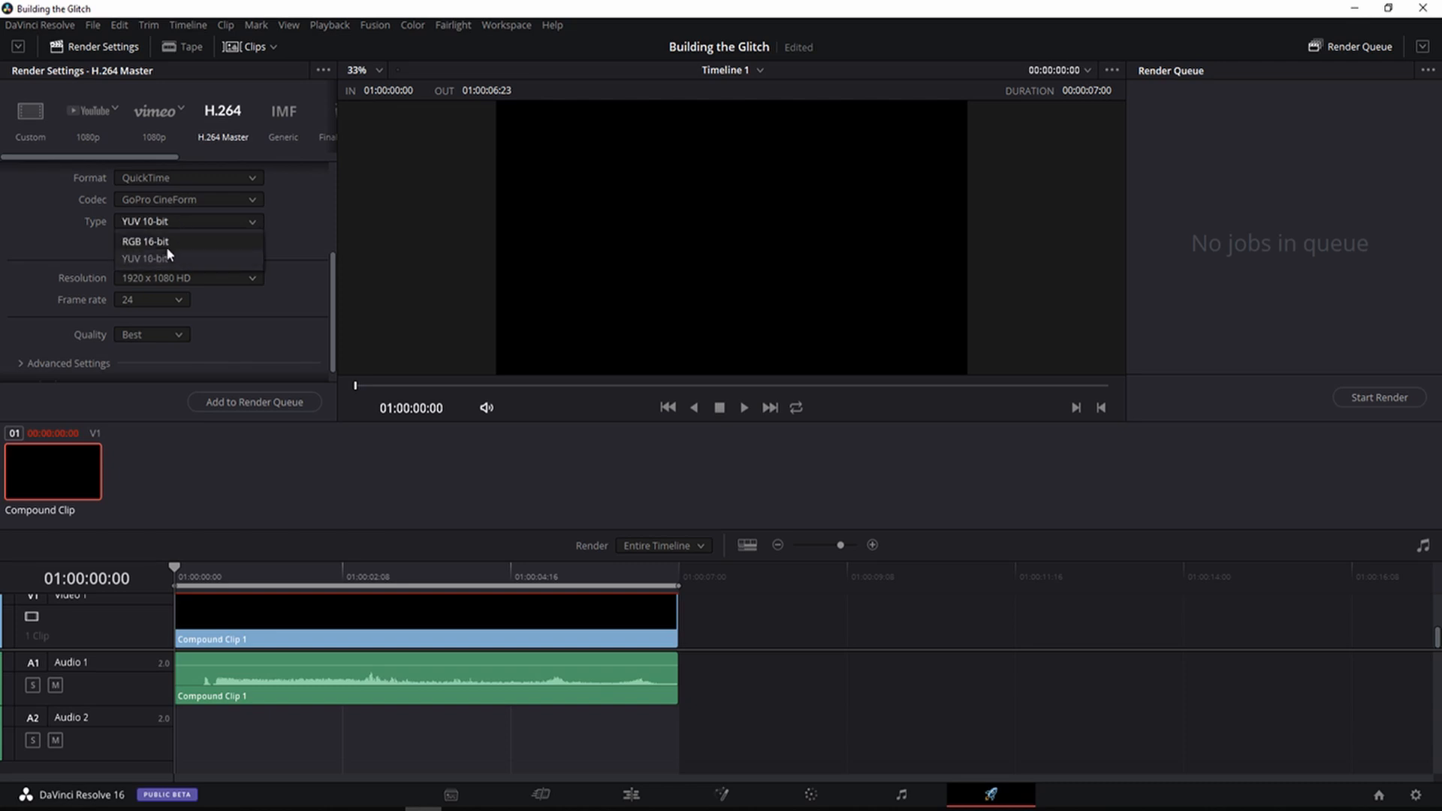
click(165, 247)
Step: Enable Export Alpha and set the render quality to High
drag(334, 273, 332, 325)
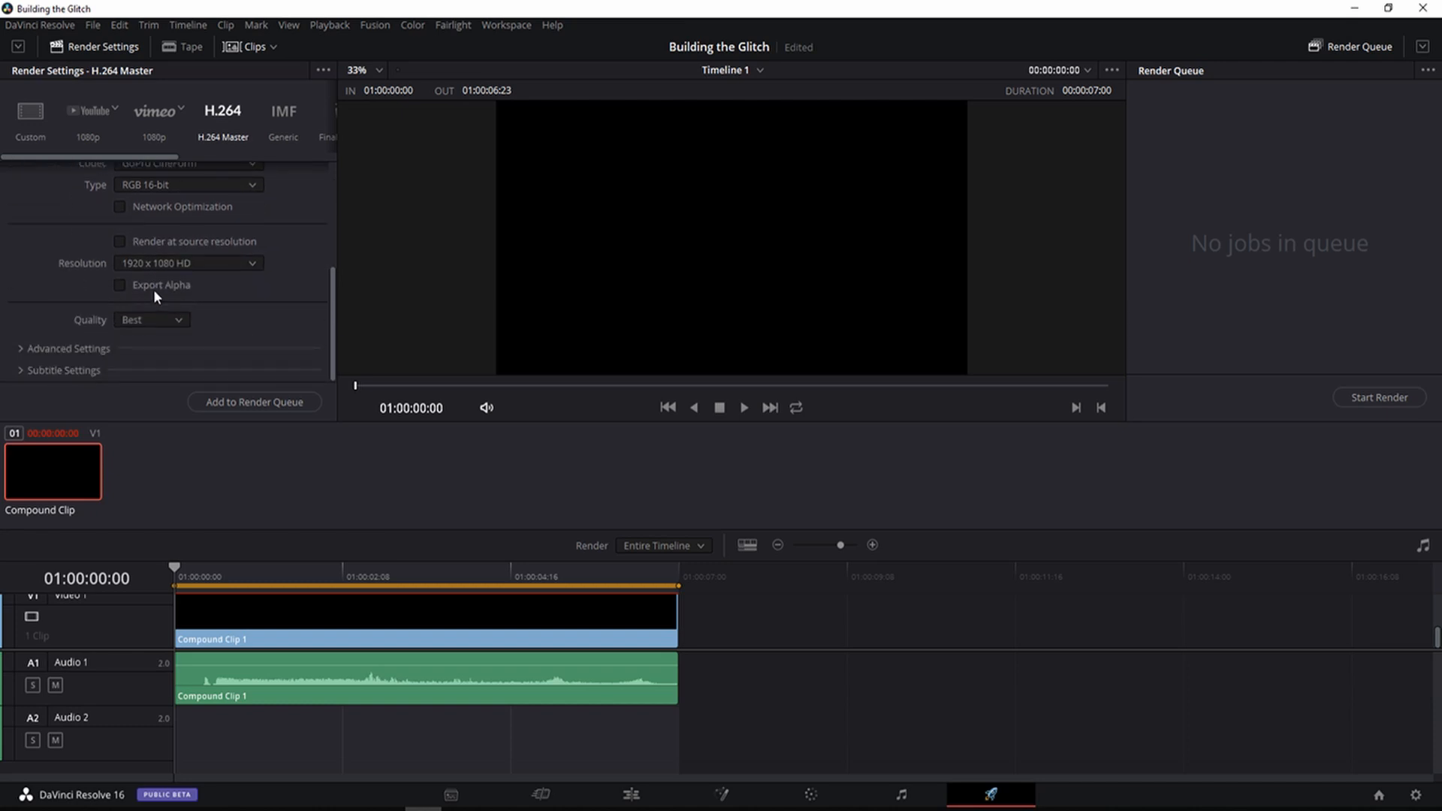
click(118, 286)
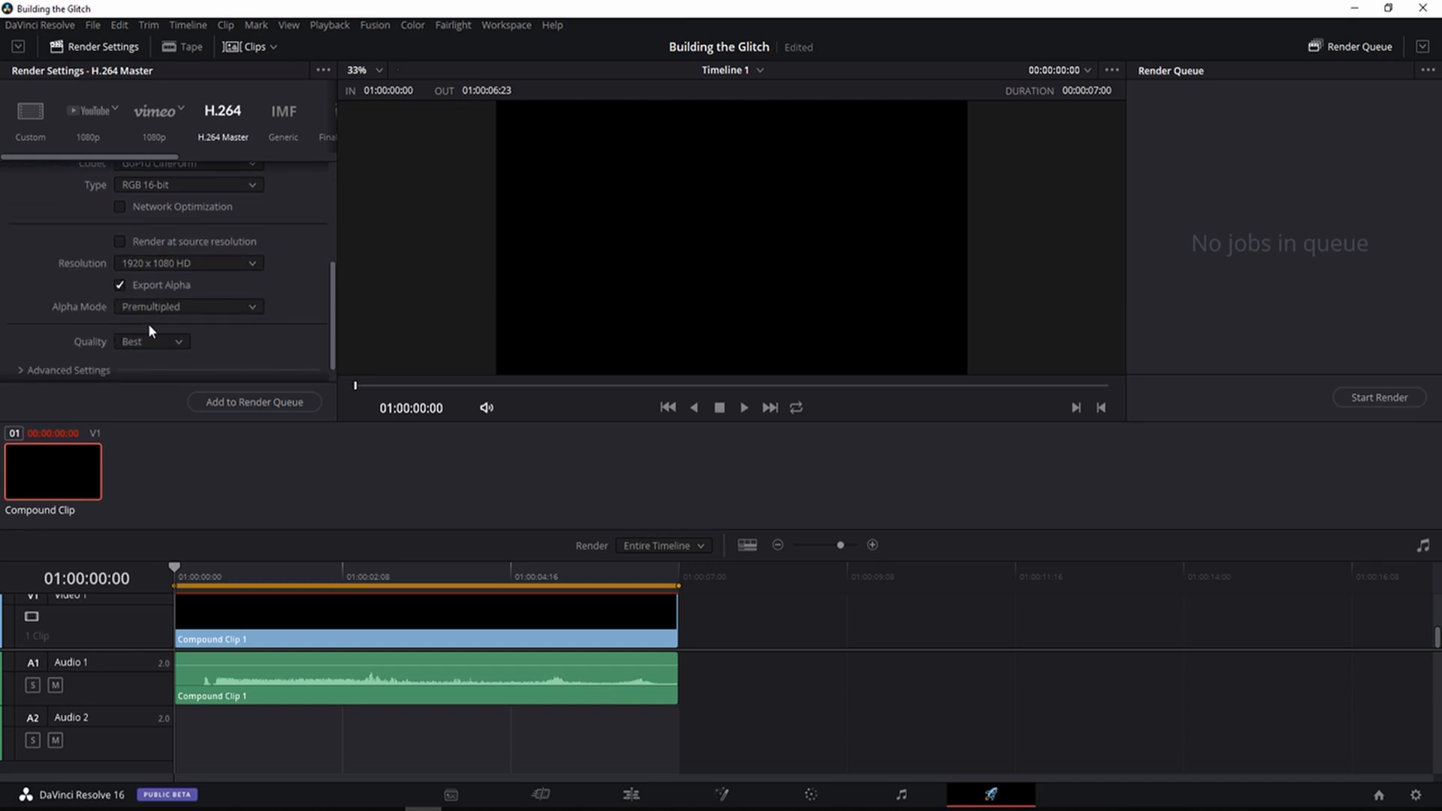
click(147, 340)
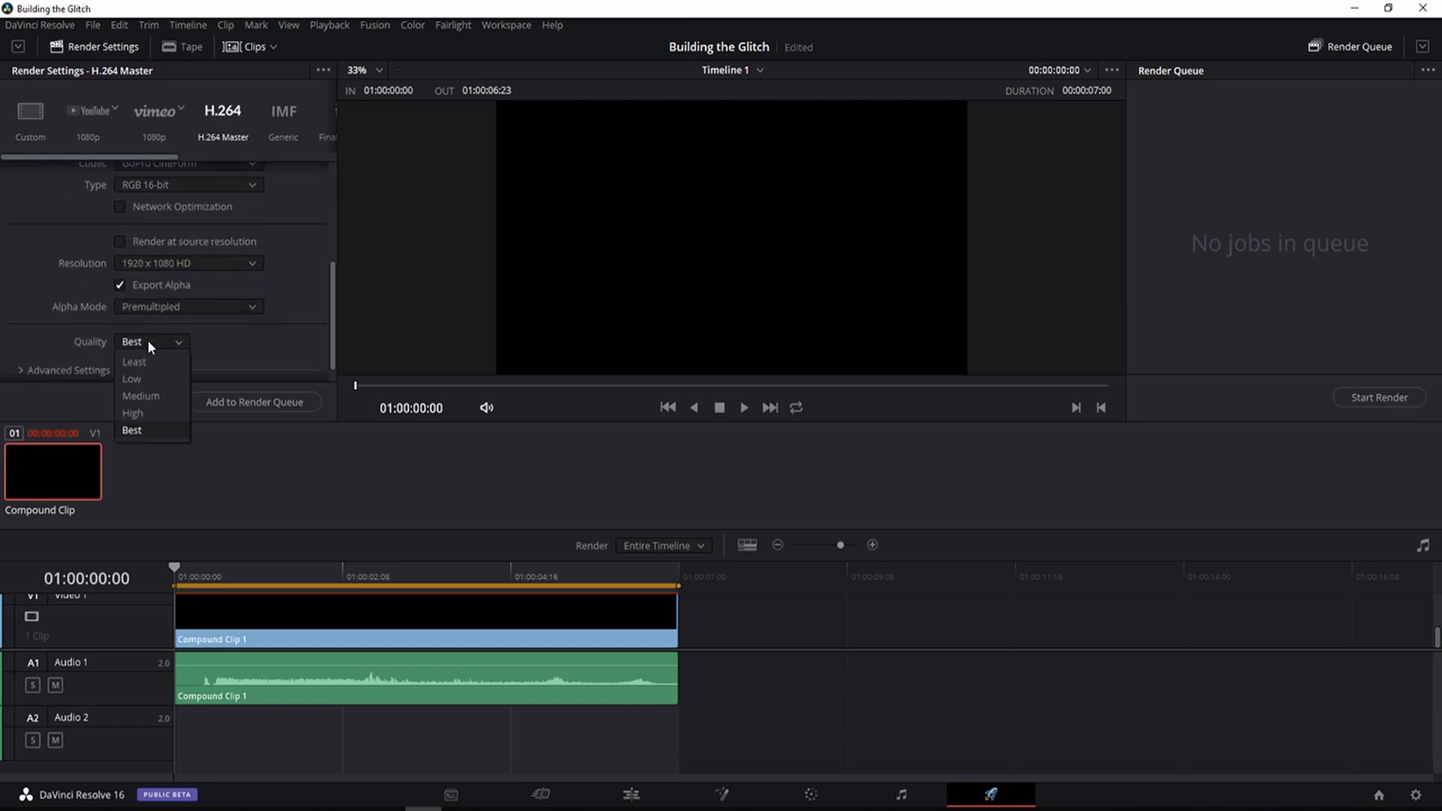
click(140, 414)
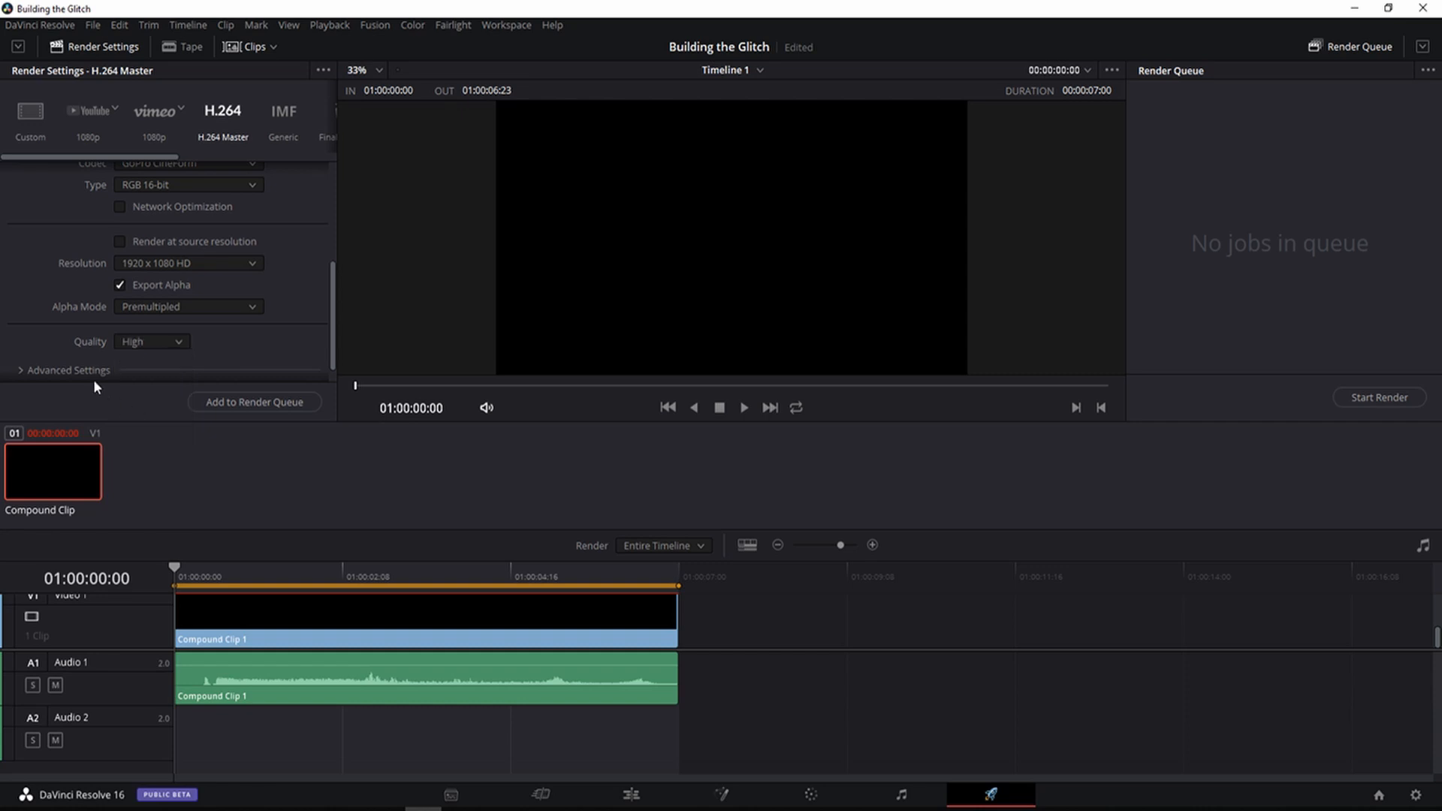
Step: Add the Glitch Transition job to the render queue and start rendering it
click(269, 399)
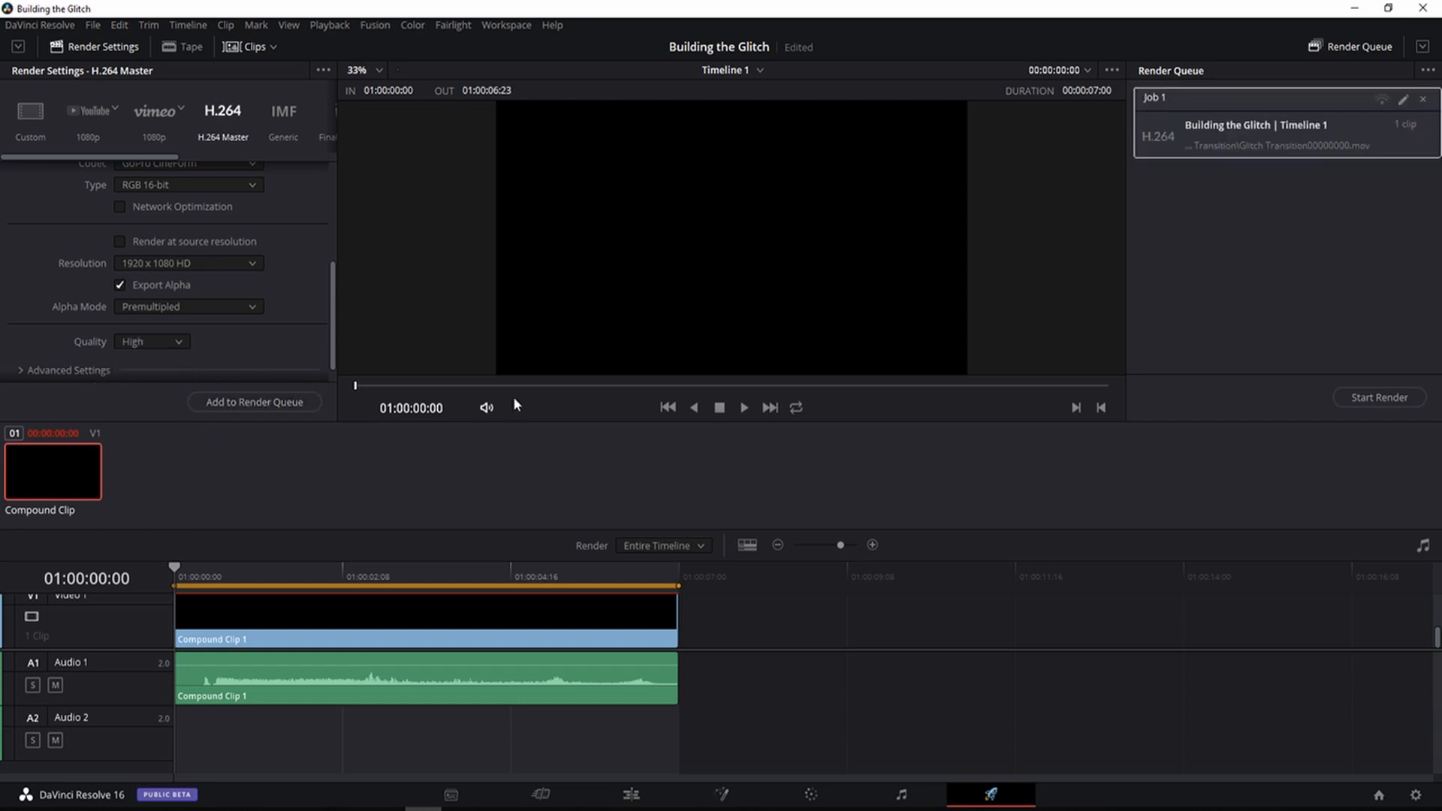
click(1381, 399)
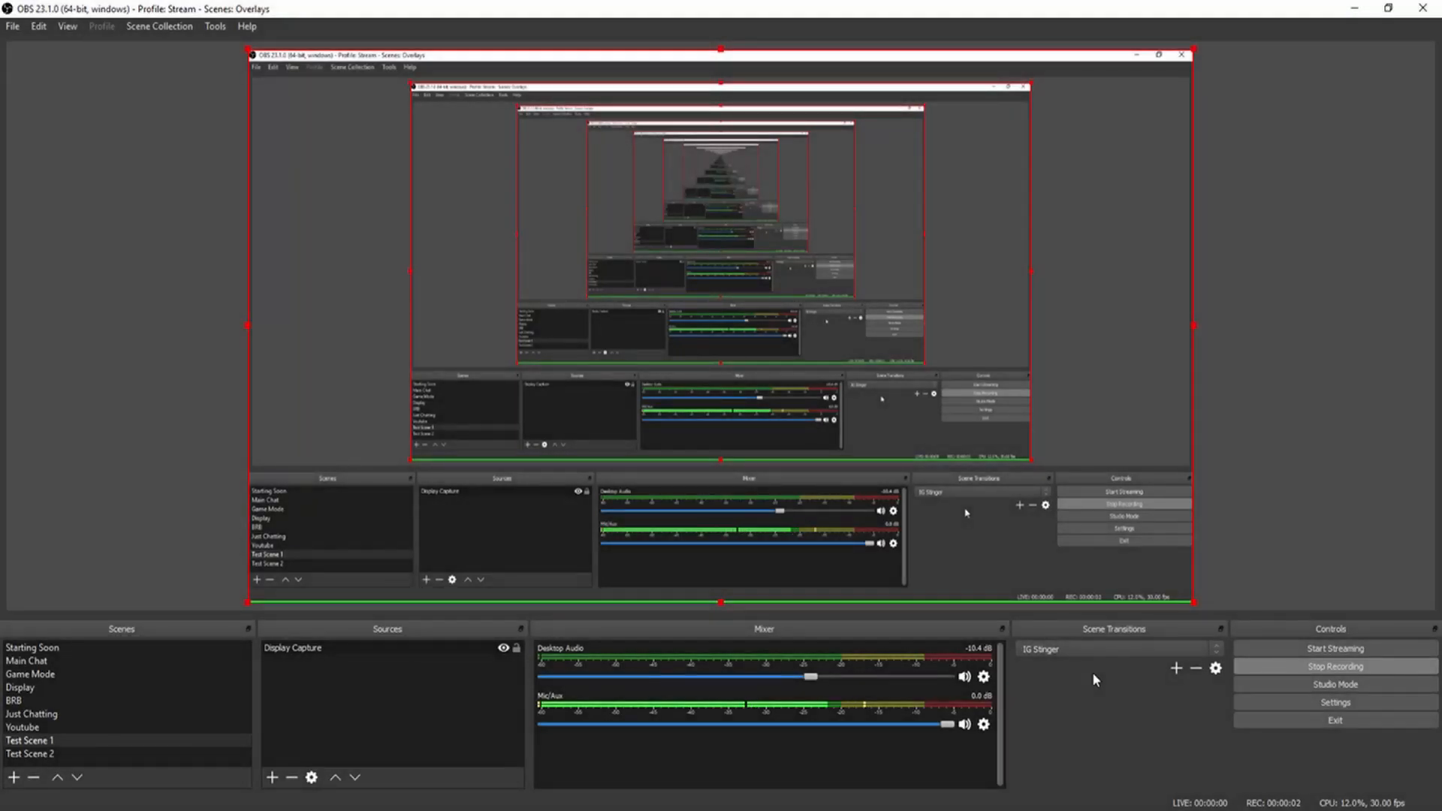
Step: In OBS, add a new stinger scene transition named Glitch
click(1177, 668)
click(1224, 705)
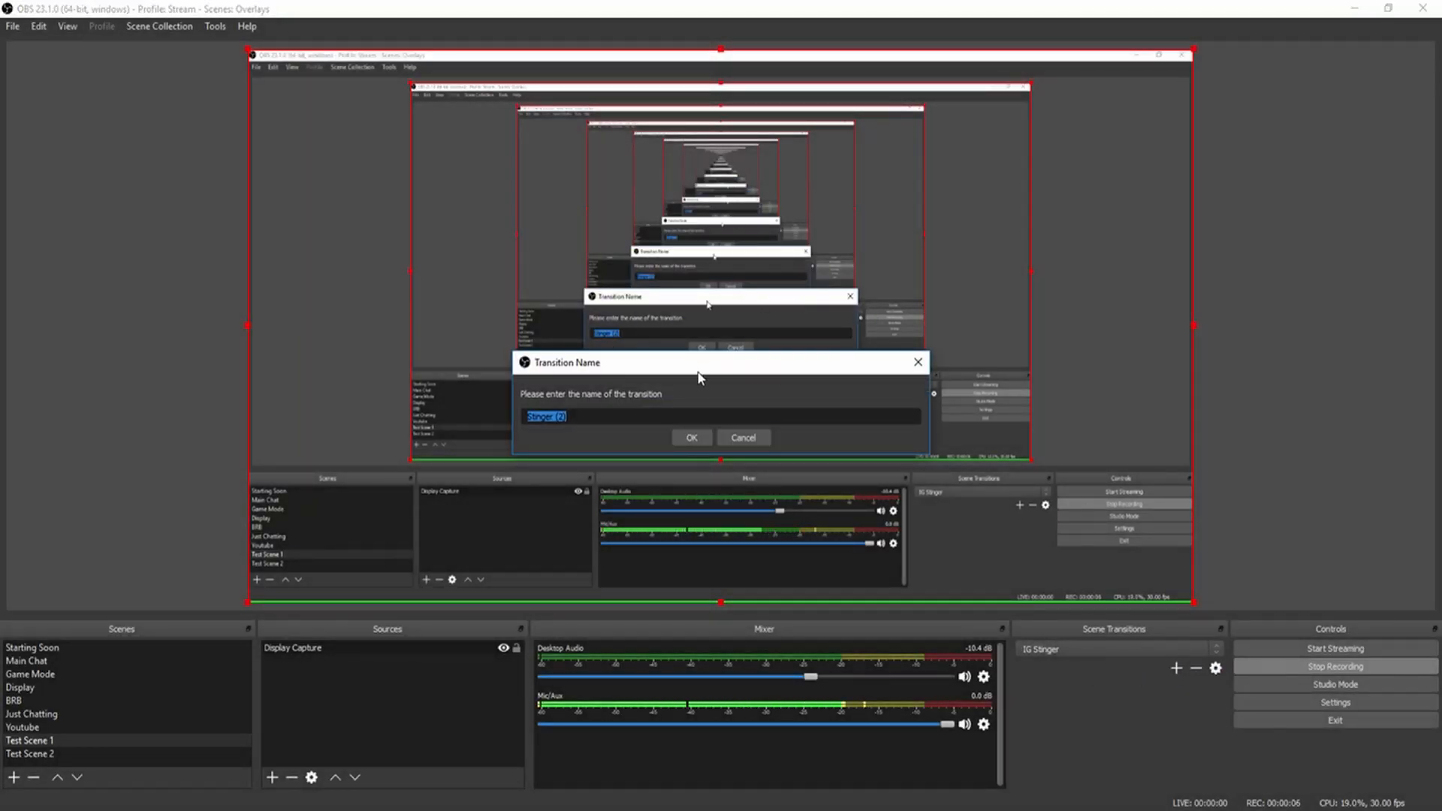
text(Glitch)
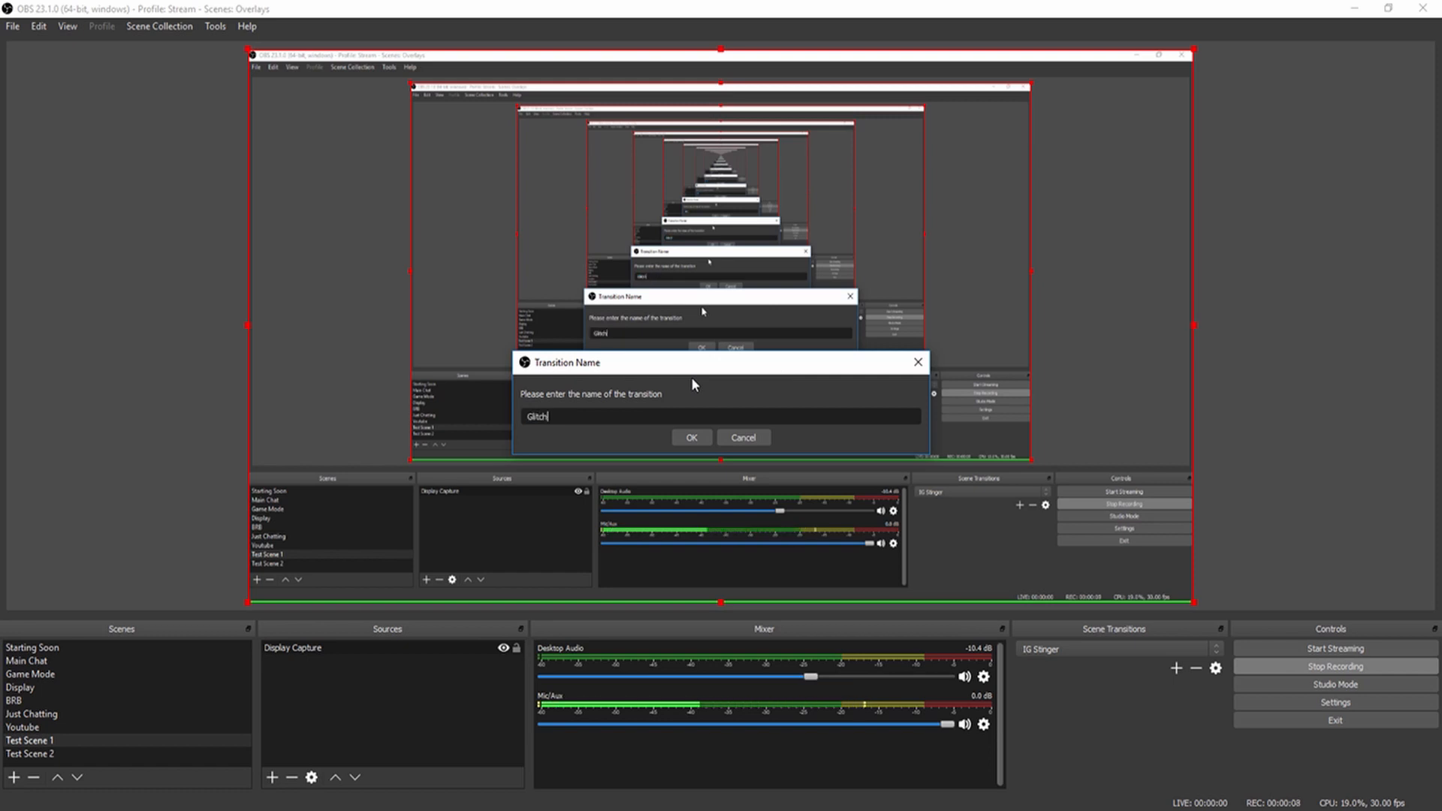
click(692, 438)
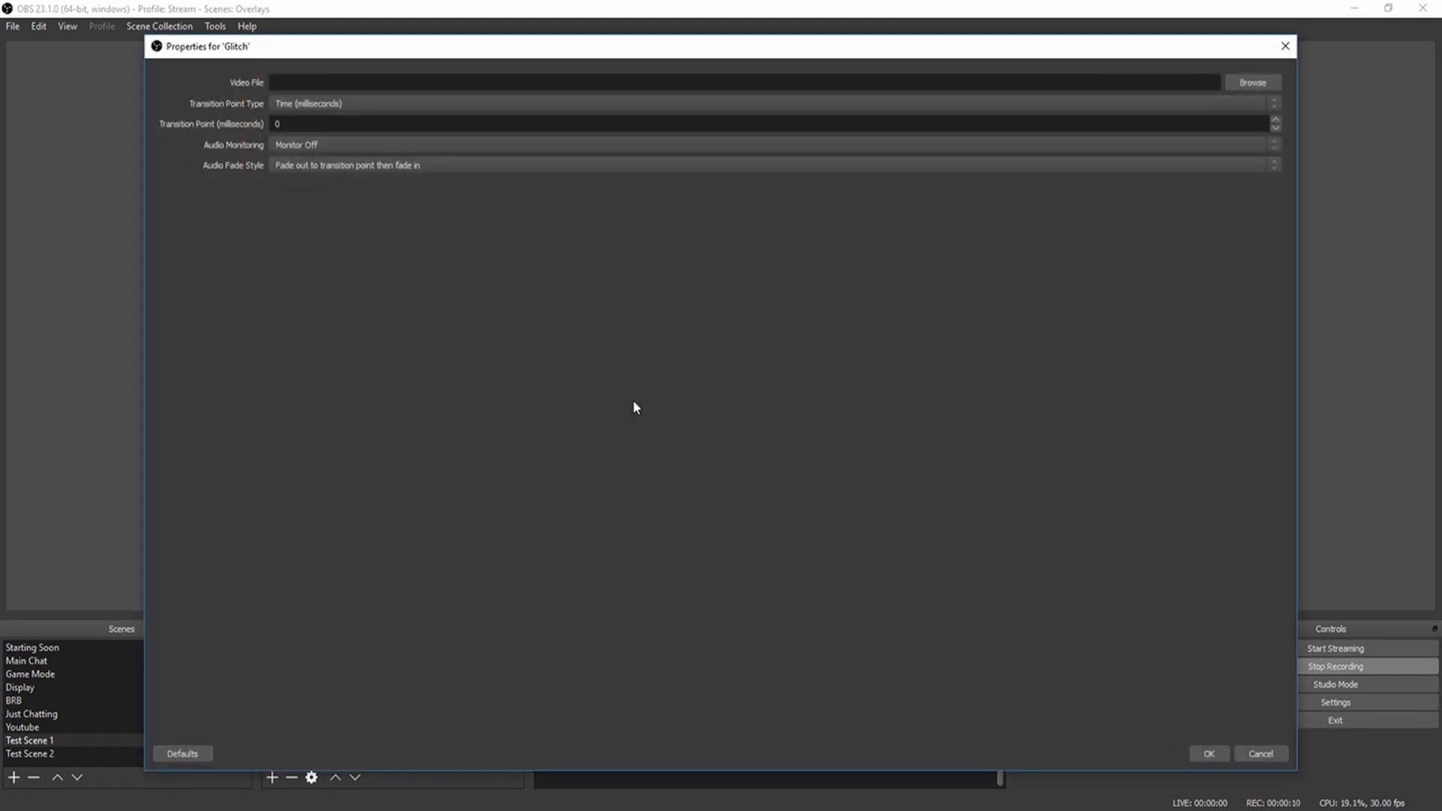
Step: Load Glitch.webm from the Glitch Transition folder as the stinger's video file
click(1254, 84)
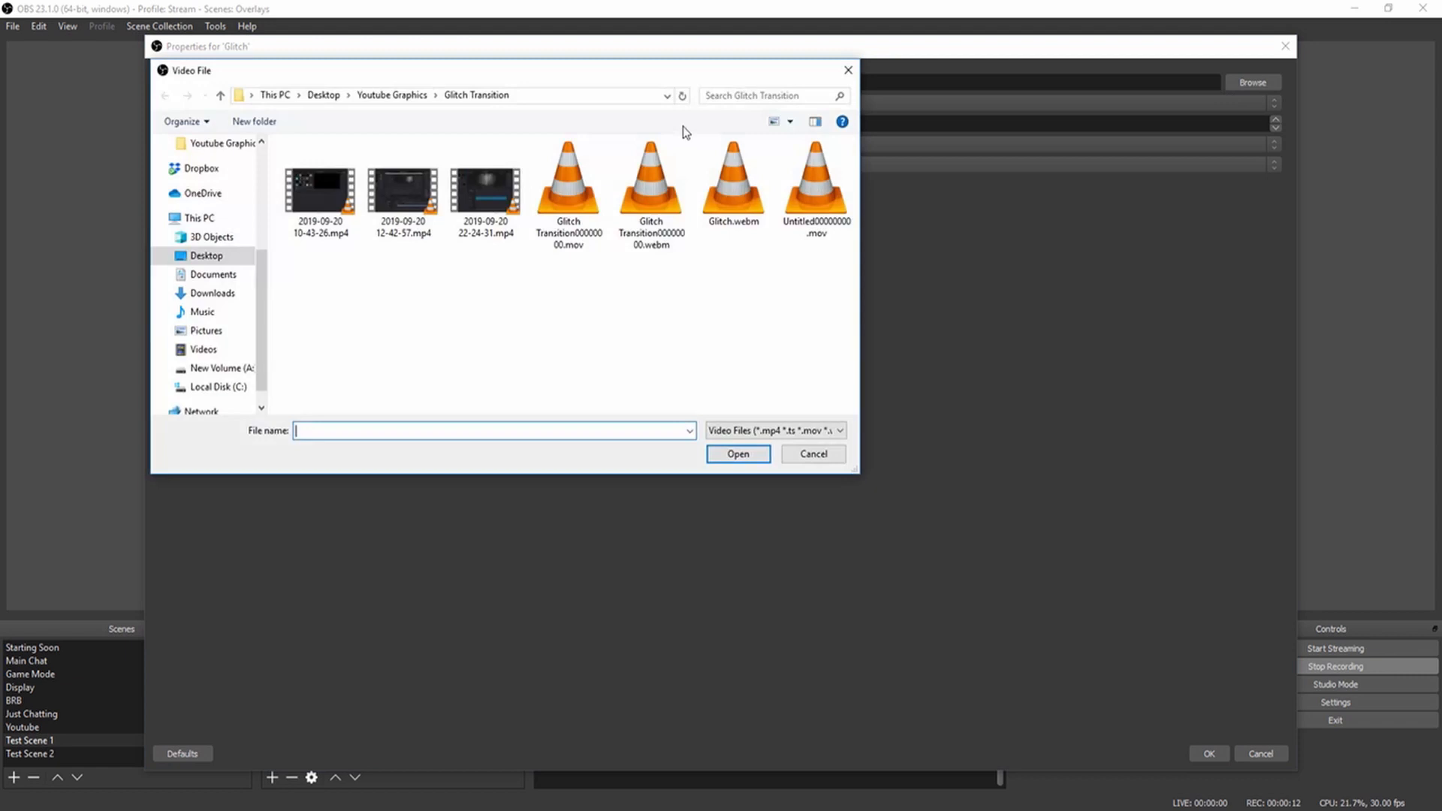
click(733, 188)
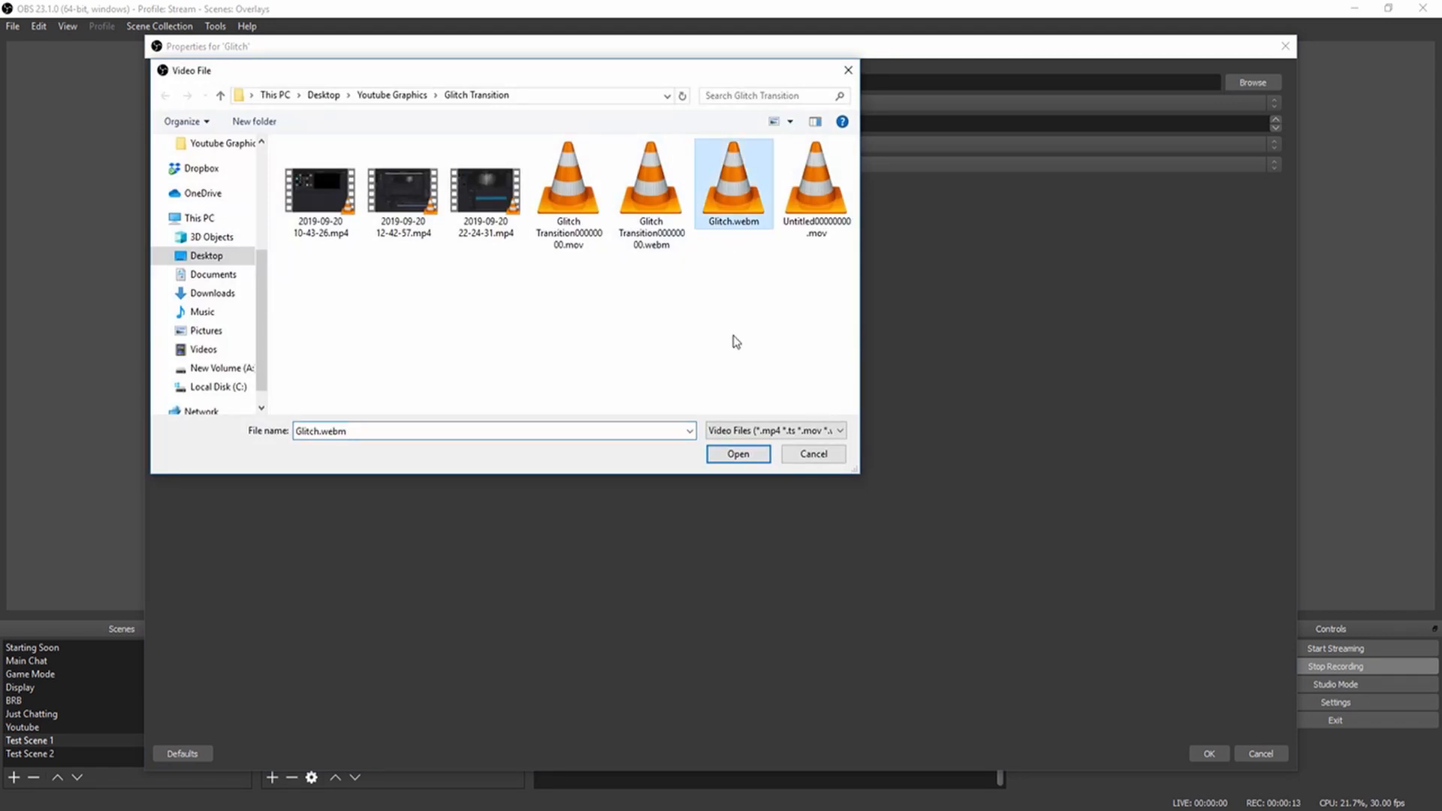
click(738, 455)
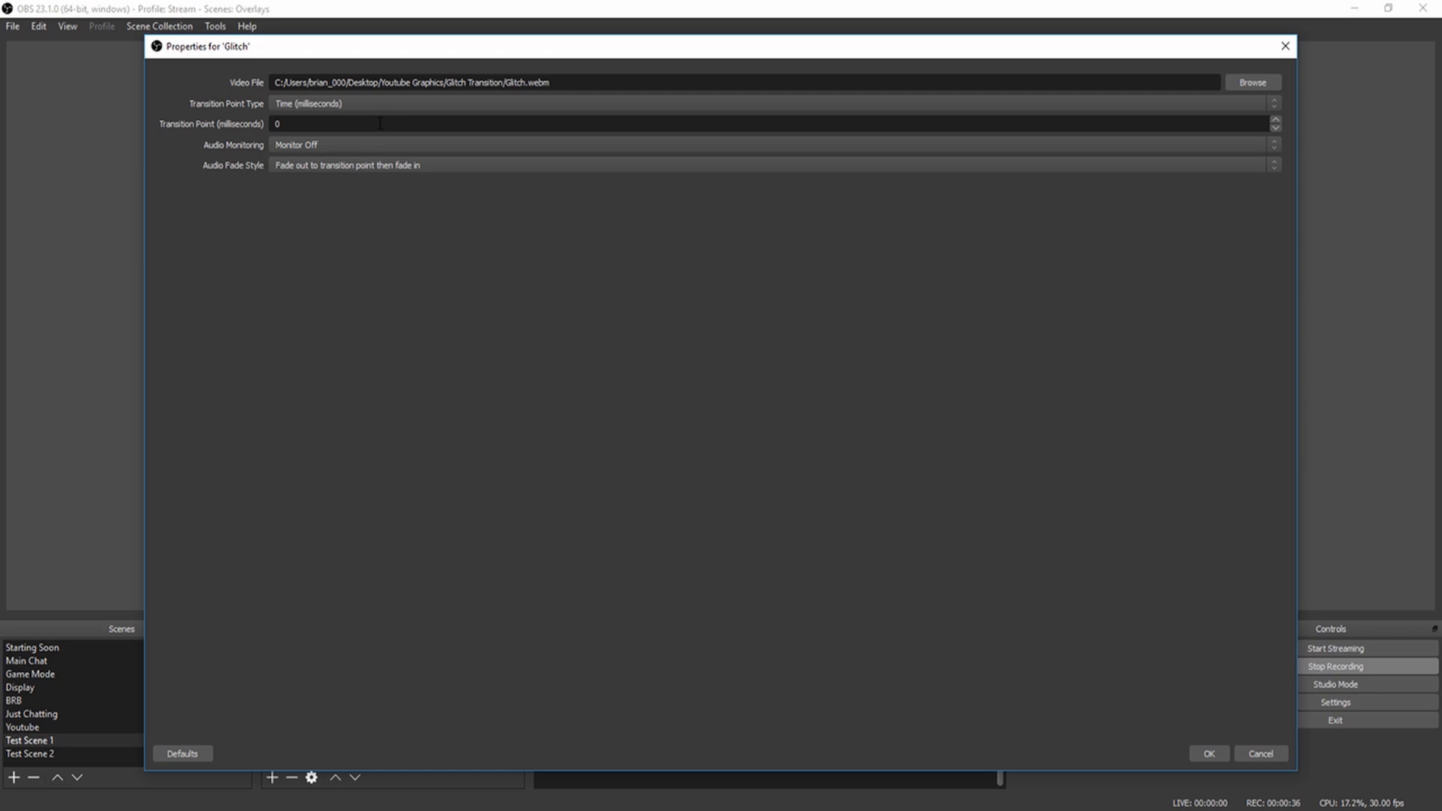
Step: Set the Glitch stinger's transition point to 3500 milliseconds, choose its audio monitoring mode, and accept the properties
double_click(380, 123)
text(3500)
click(313, 145)
click(314, 180)
click(1209, 753)
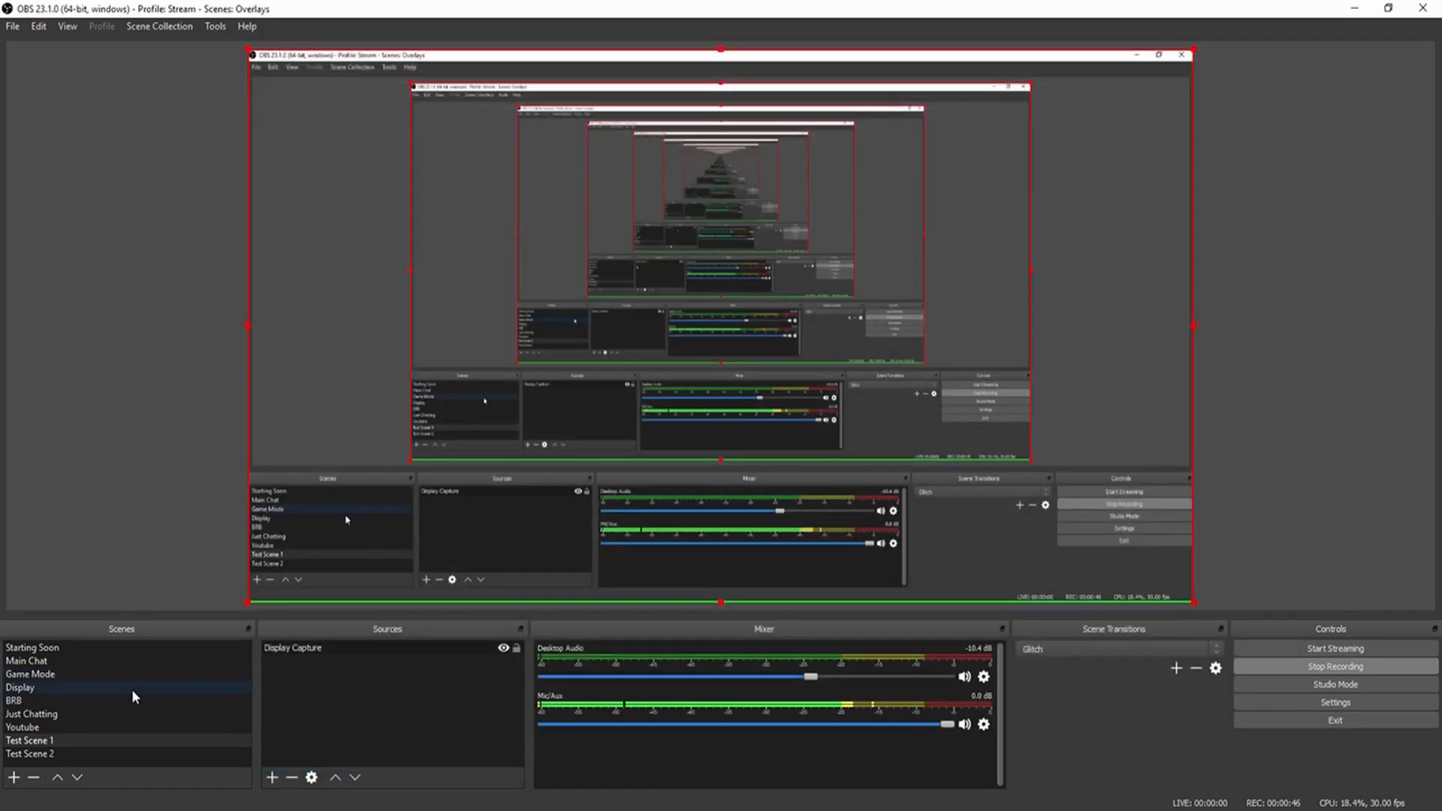
Step: Switch from Test Scene 1 to Test Scene 2 to preview the Glitch stinger transition
click(81, 751)
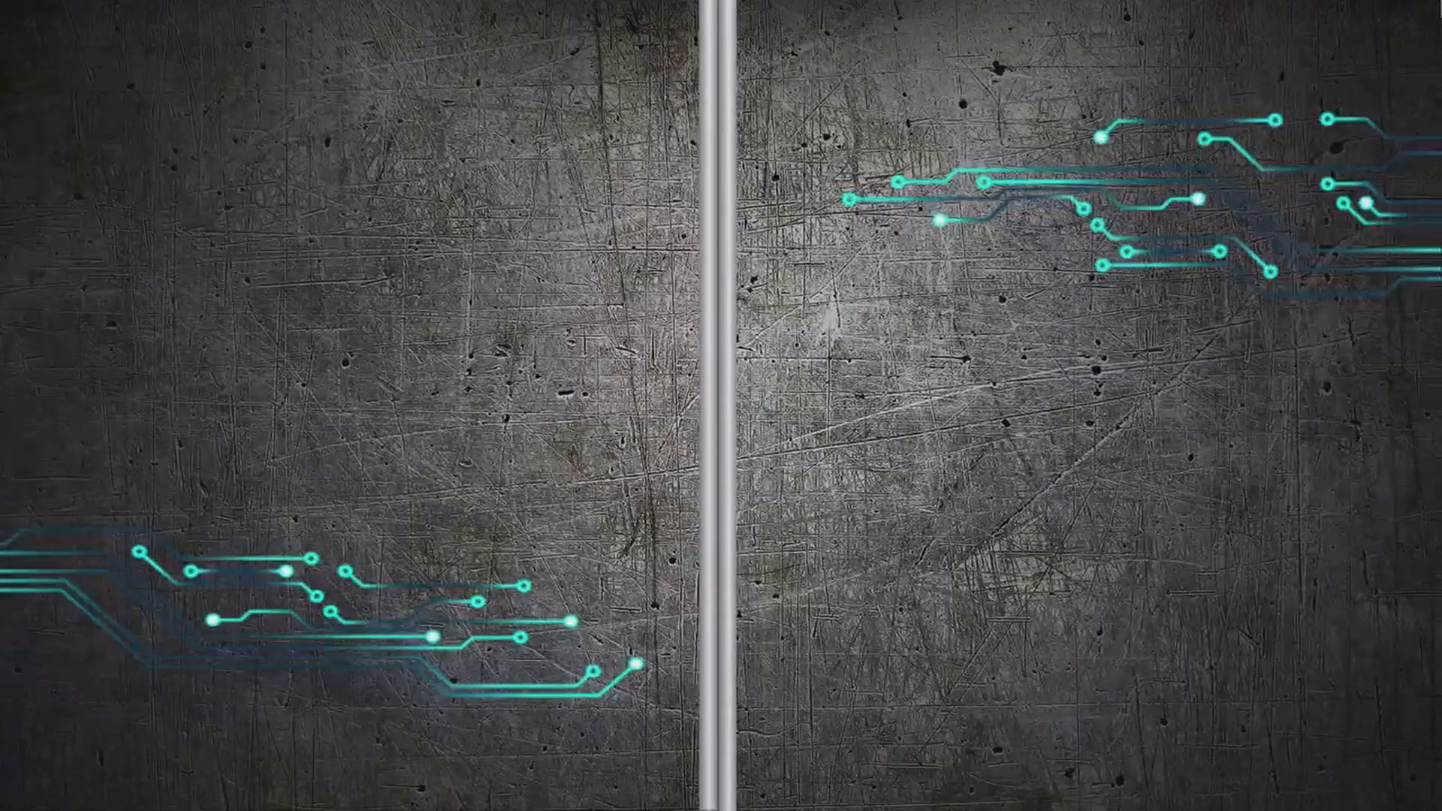